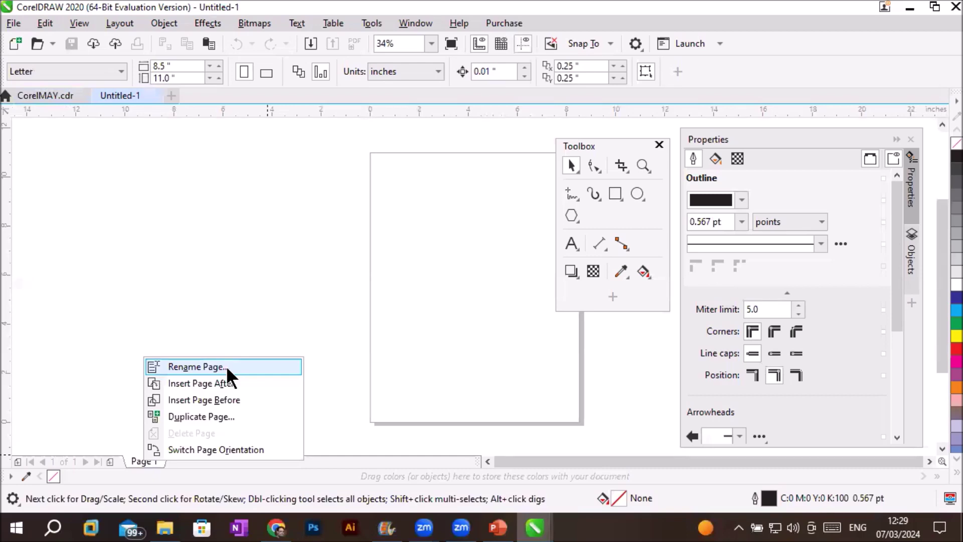
Step: Rename the page as Crop Tool
click(223, 367)
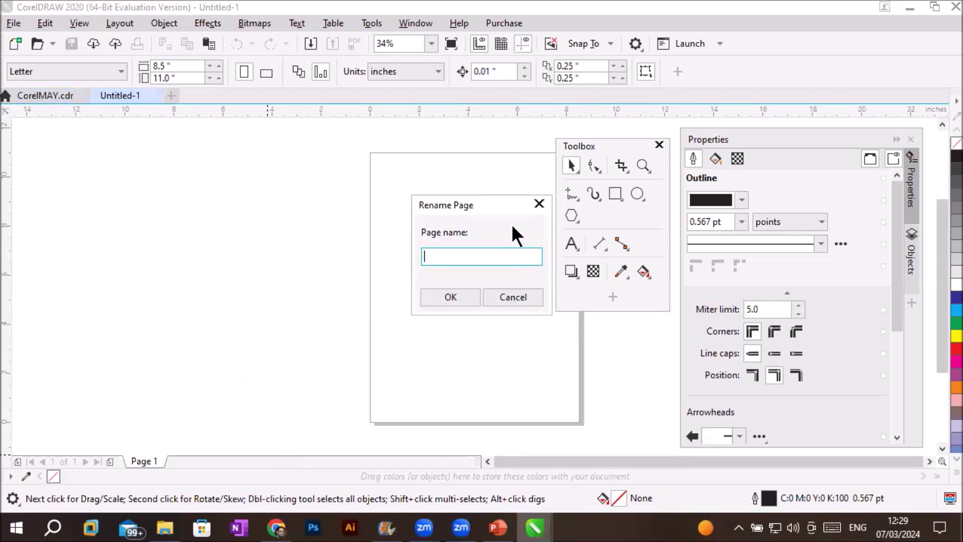
text(Crop Tool)
key(Return)
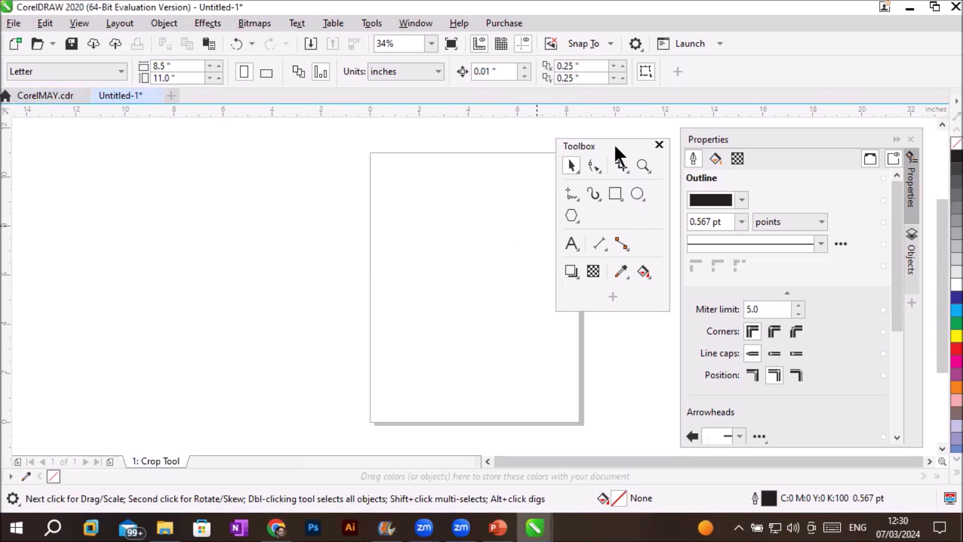
Step: Move the floating toolbox off the page and show the tools grouped with the Crop tool
drag(594, 143, 169, 149)
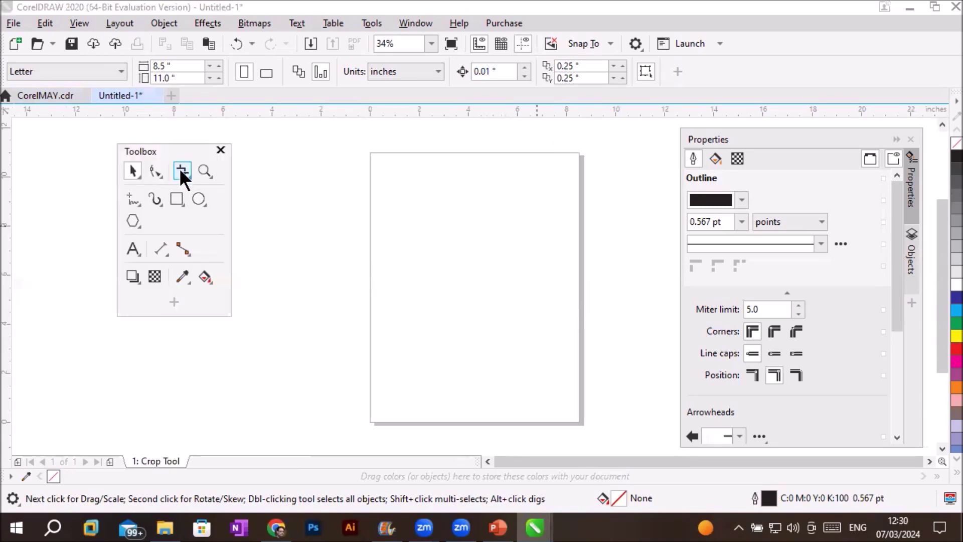
click(182, 171)
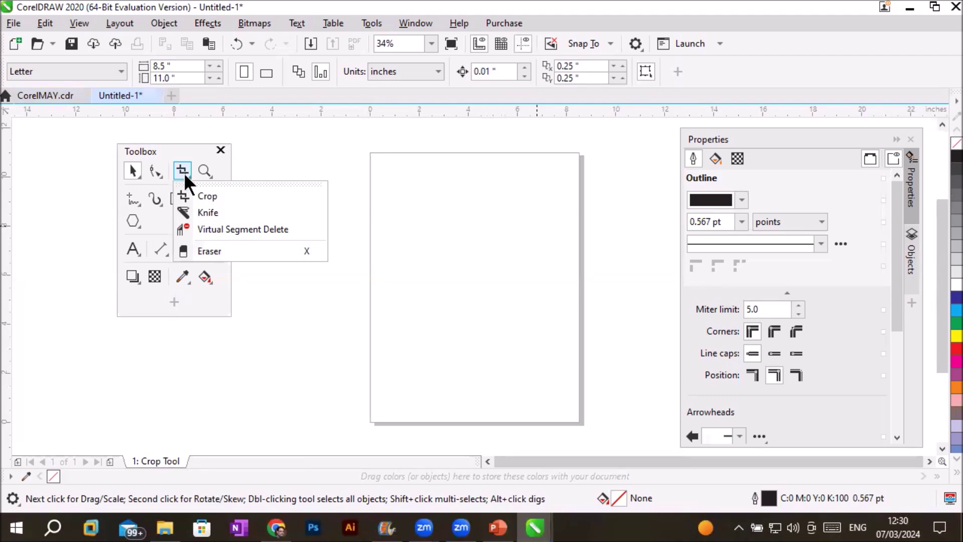
click(131, 223)
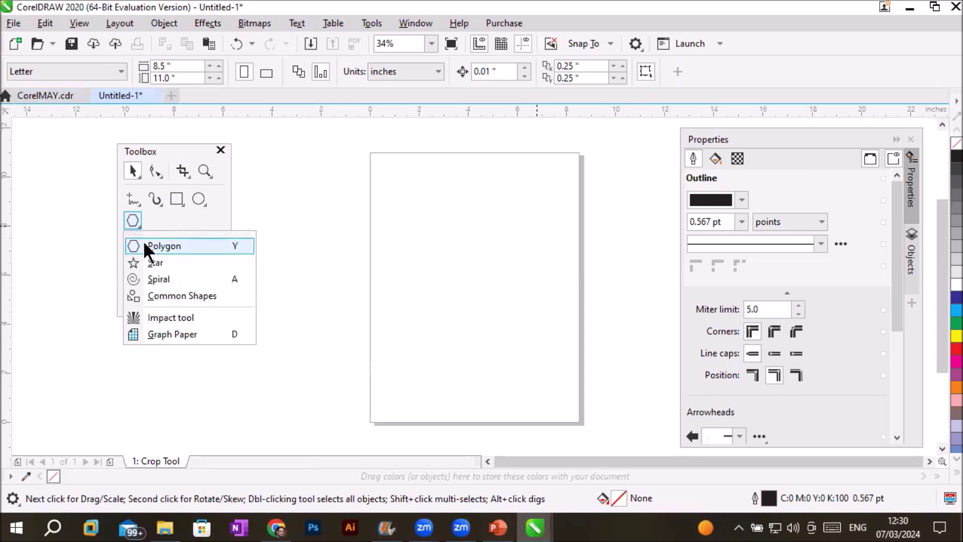
Step: Draw a rectangle about 6.2 × 5.2 inches on the page and a tall ellipse about 2.8 × 6.3 inches across its lower edge
click(176, 199)
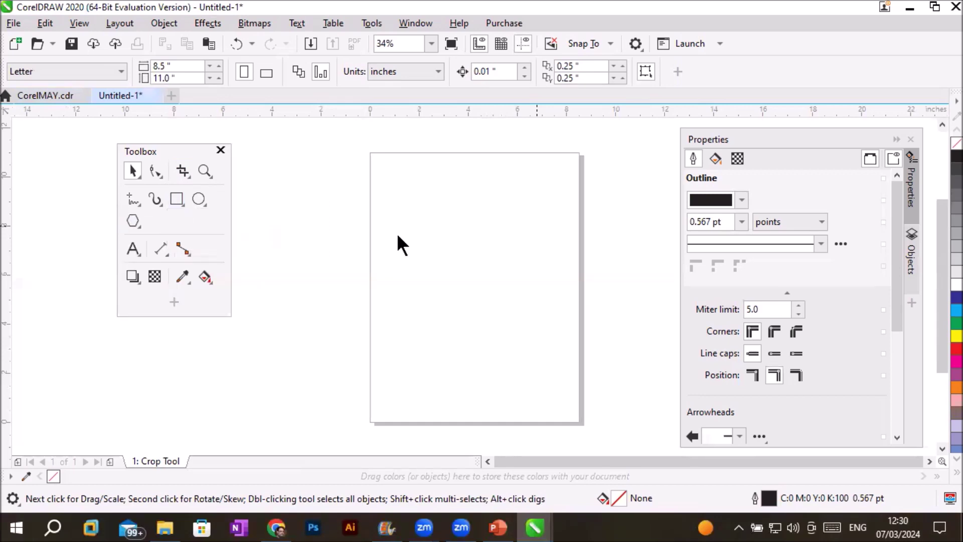
mouse_move(400, 200)
mouse_down()
mouse_move(556, 332)
mouse_move(555, 325)
mouse_up()
key(F7)
drag(445, 257, 512, 414)
Step: Build columns of four flat ellipses across the rectangle's left and right edges, and copy the tall ellipse upward over its top edge
drag(340, 216, 425, 249)
key(space)
mouse_move(367, 254)
mouse_down()
mouse_move(360, 276)
mouse_move(410, 308)
mouse_move(595, 308)
mouse_up()
key(ctrl+r)
key(ctrl+r)
drag(503, 383, 506, 267)
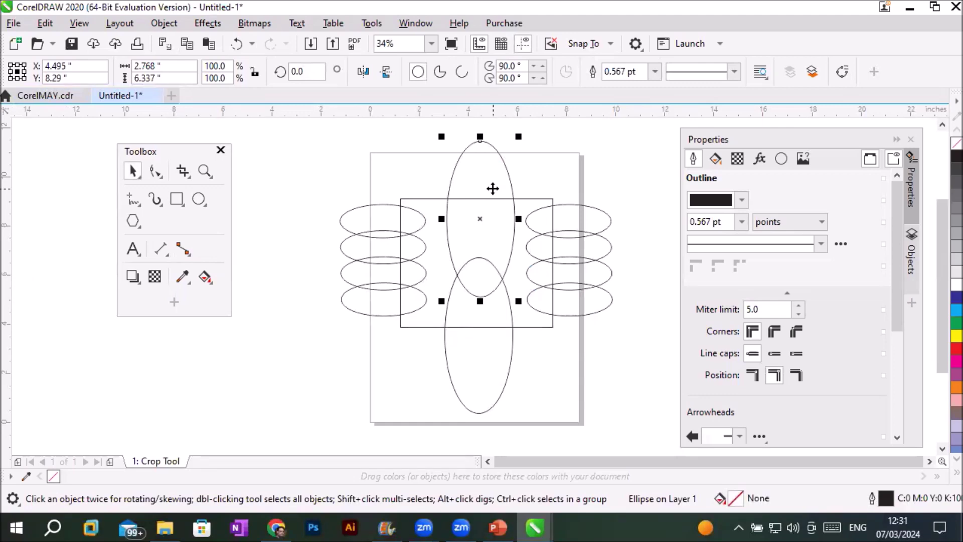
Step: Add the artistic text "CROP Tool" above the page
click(941, 124)
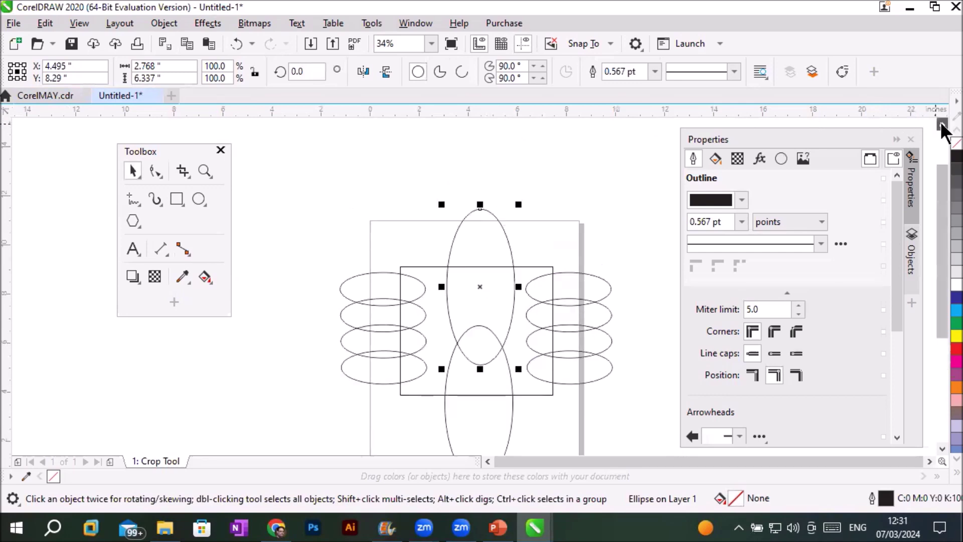
click(132, 248)
click(407, 155)
text(CROP Tool)
key(ctrl+space)
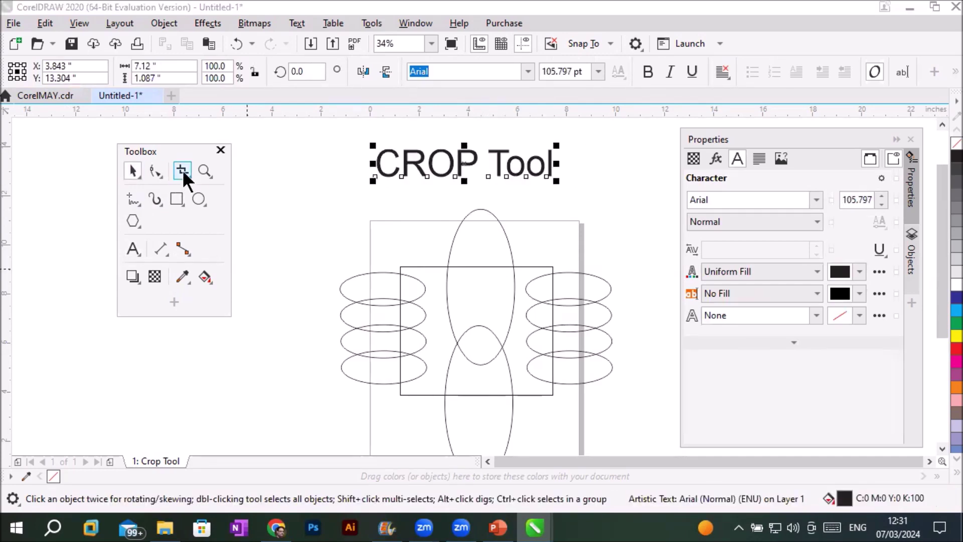
Step: With only the text selected, crop to an area matching the rectangle, about 6.2 × 5.2 inches
click(182, 169)
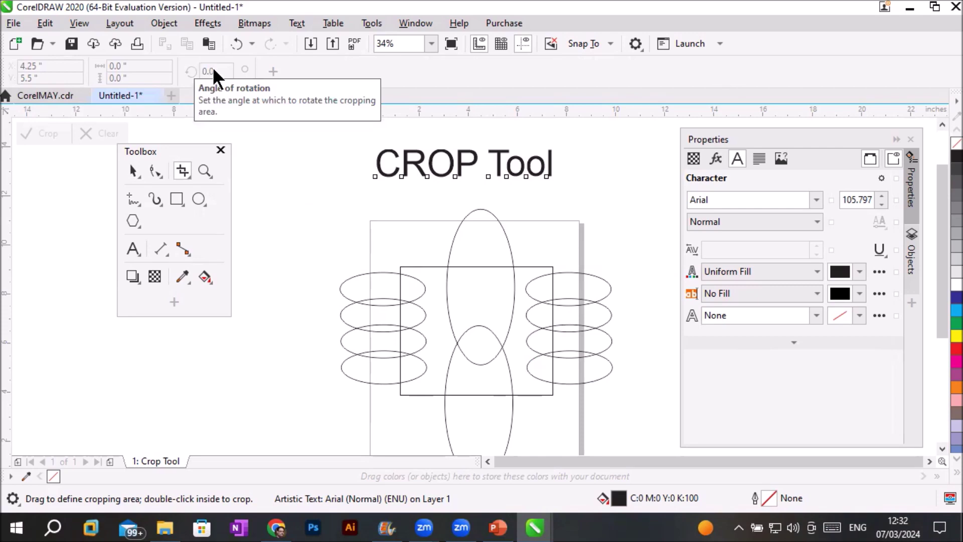
click(942, 449)
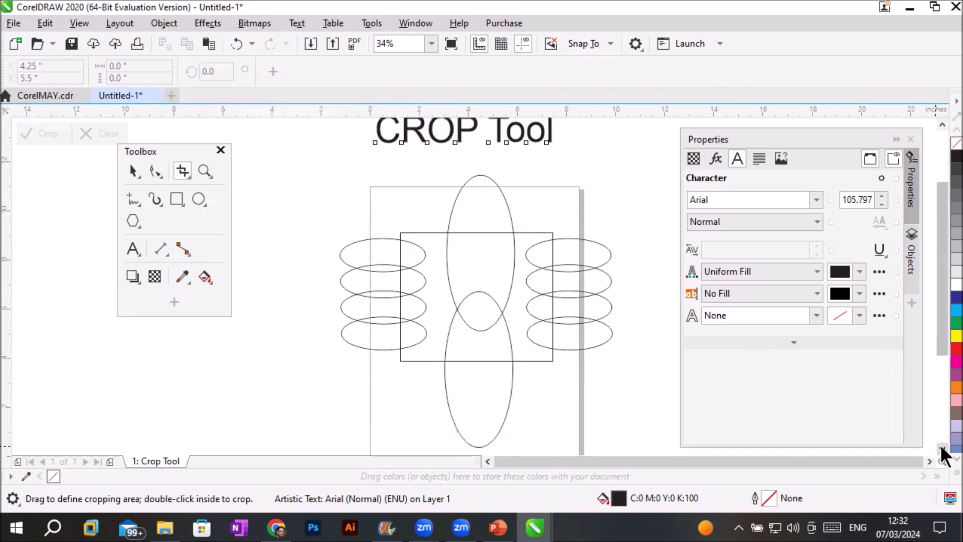
click(942, 449)
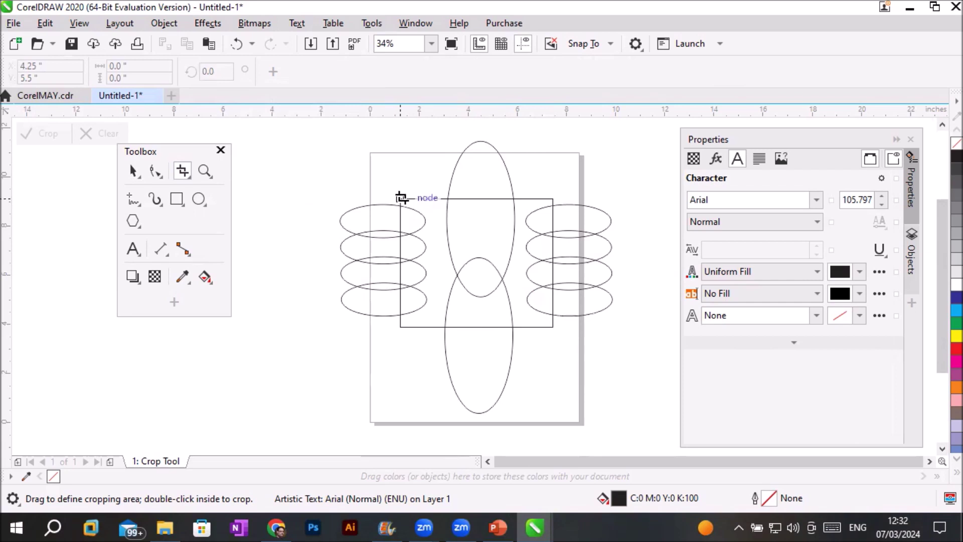
drag(401, 200, 553, 326)
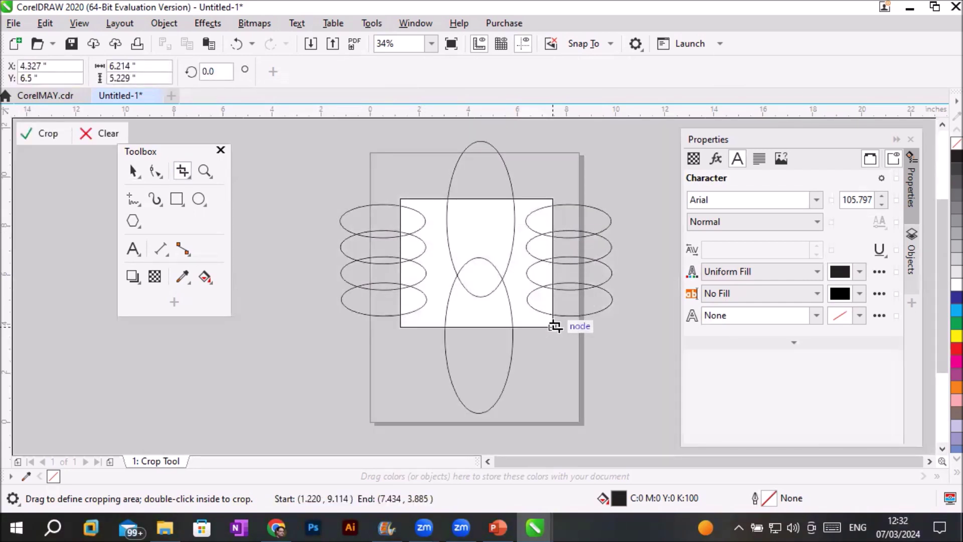
drag(554, 327, 554, 326)
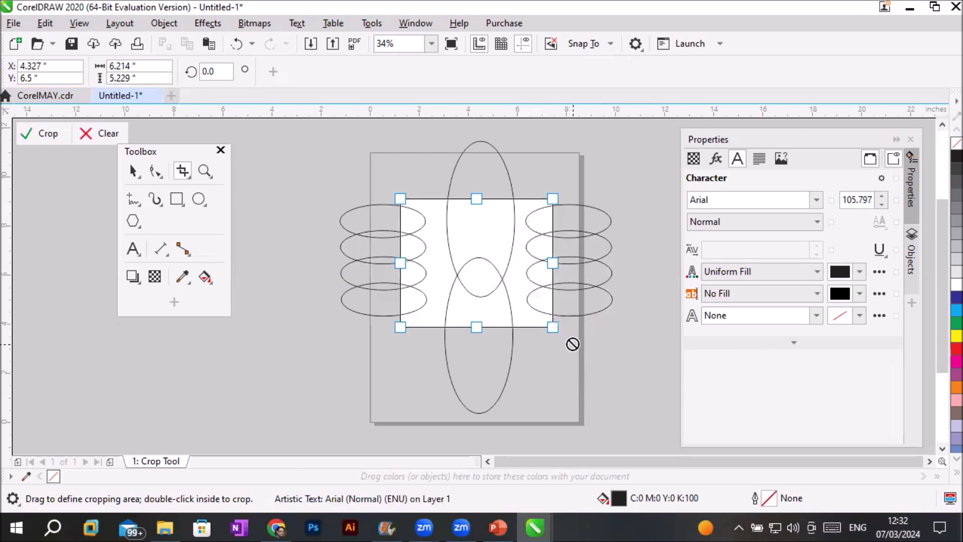
click(46, 134)
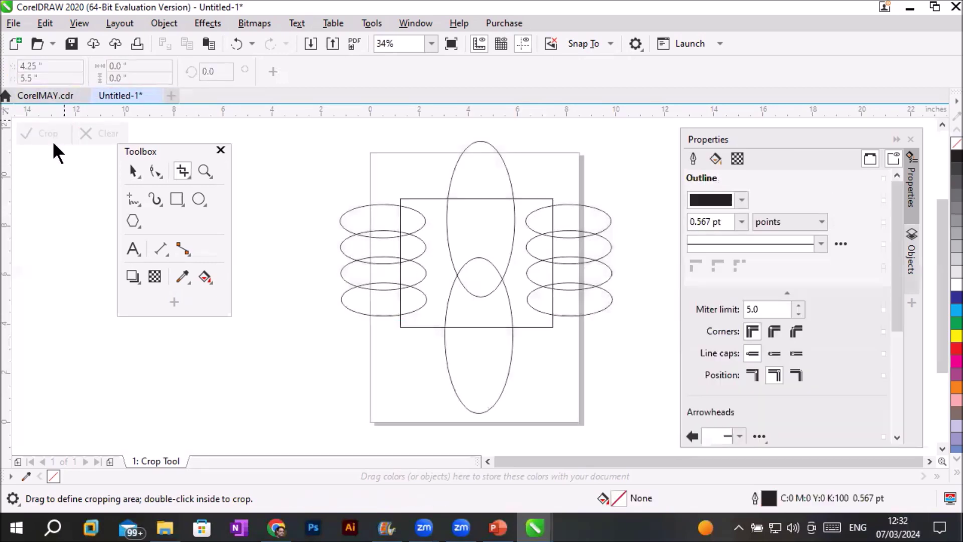
Step: Select the rectangle and all the ellipses and define a crop area over the rectangle, about 6.2 × 5.2 inches
click(133, 171)
drag(314, 129, 627, 419)
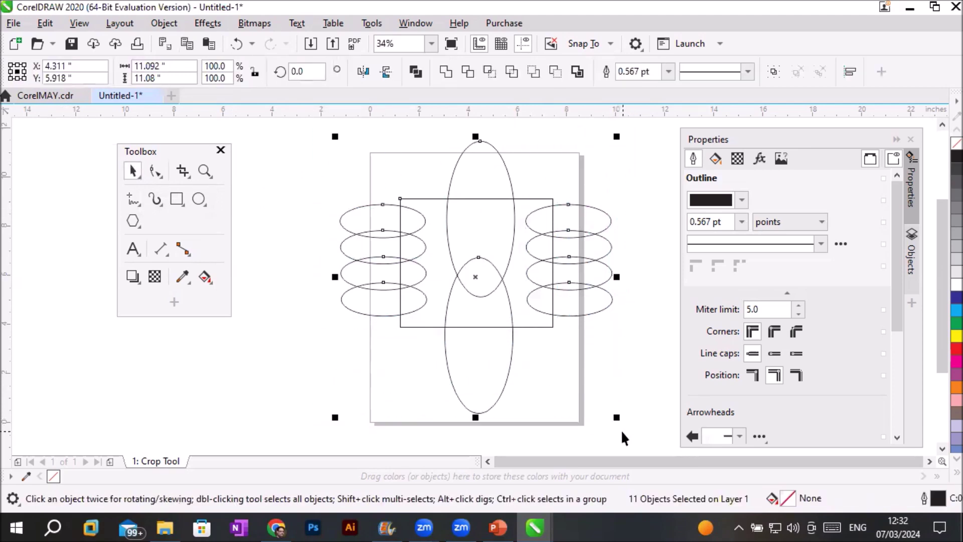
click(604, 426)
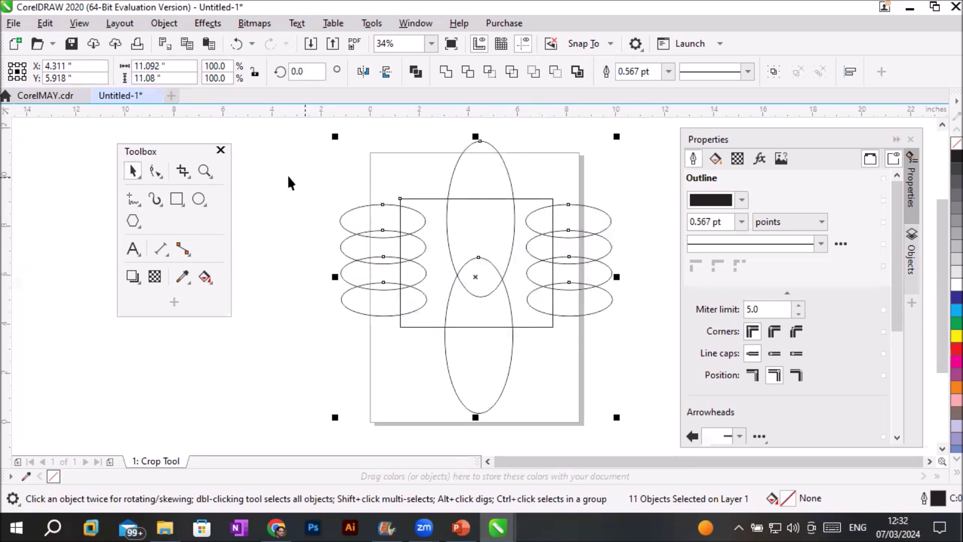
click(183, 168)
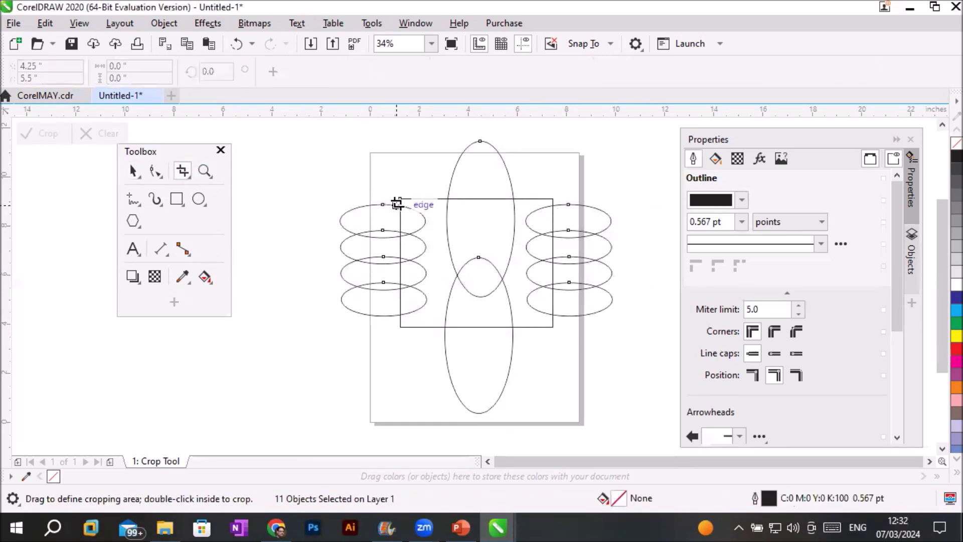
drag(401, 200, 551, 328)
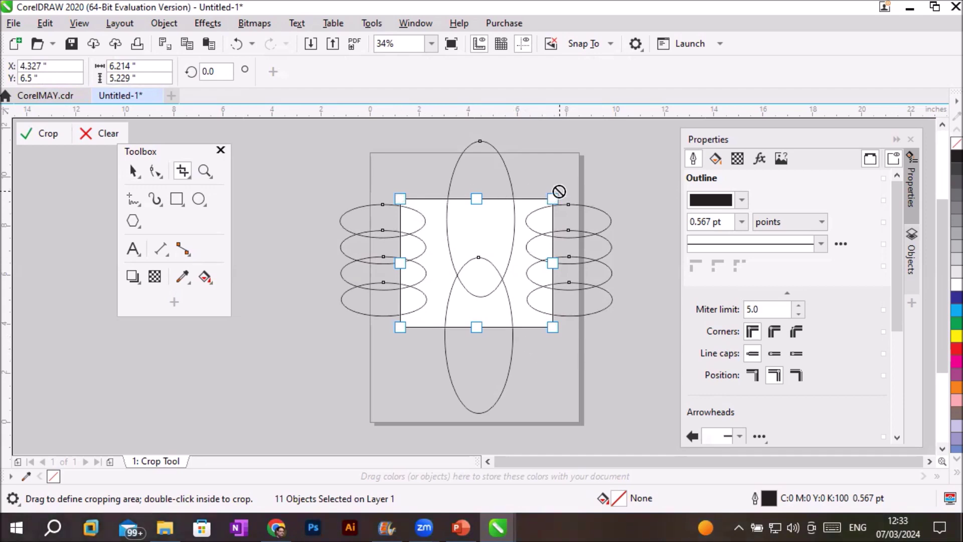
Step: Stretch the crop area past the rectangle to about 9.4 × 7.9 inches and shrink it back to the rectangle's edges
drag(553, 198, 596, 161)
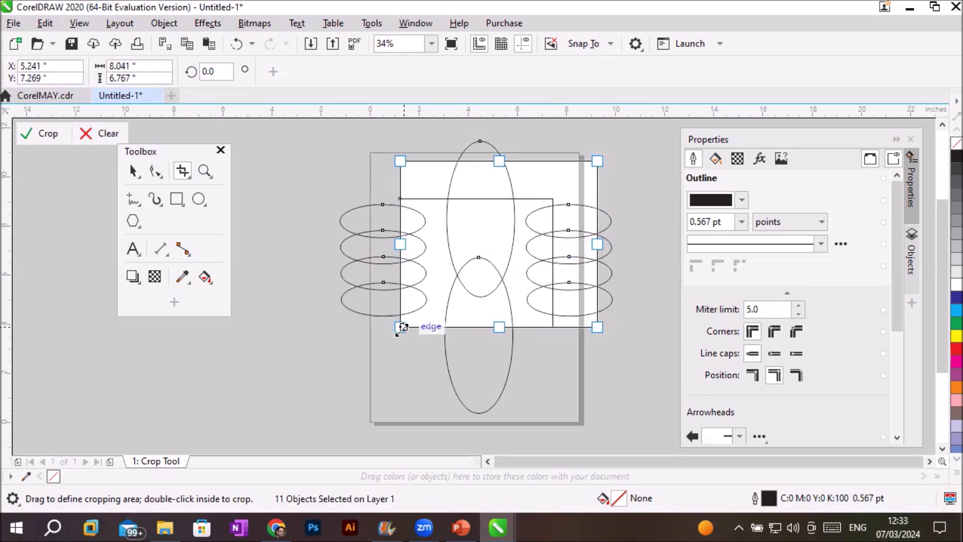
drag(400, 327, 368, 354)
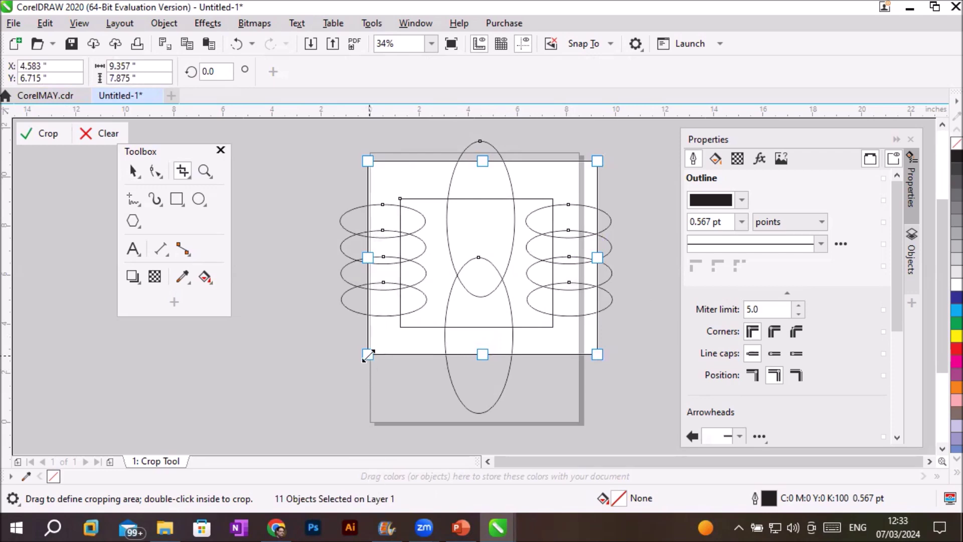
drag(367, 354, 398, 336)
drag(596, 329, 553, 327)
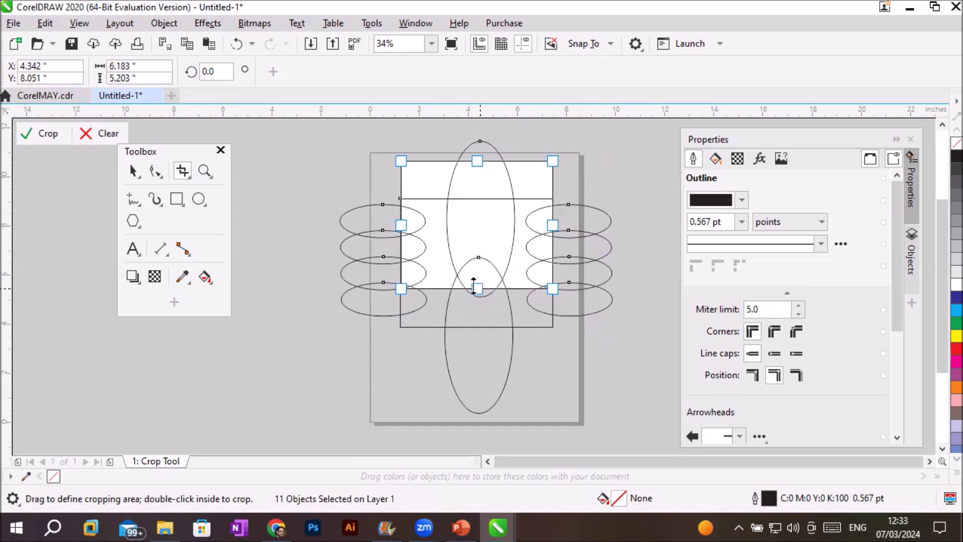
drag(477, 289, 477, 327)
drag(478, 161, 481, 198)
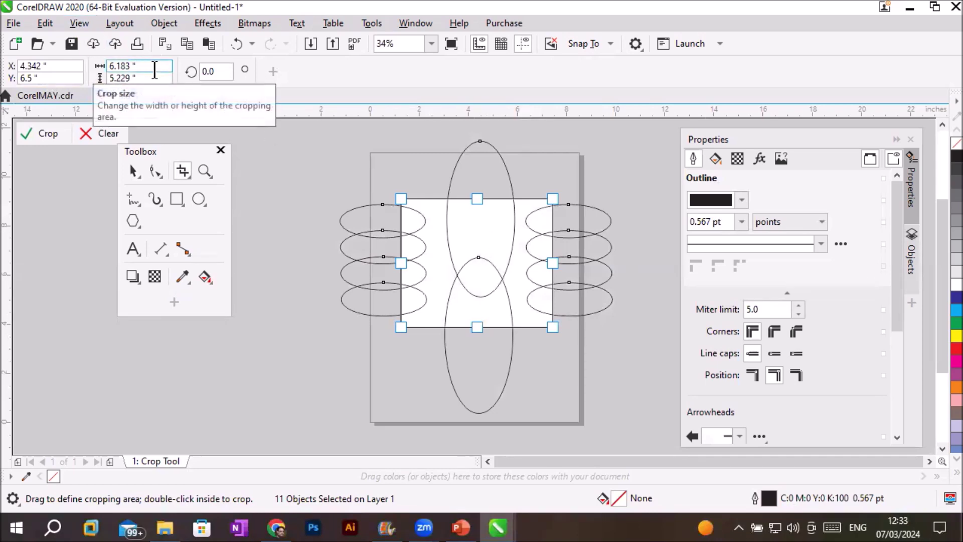
Step: Increase the crop area's width to 7.053 inches
click(166, 68)
scroll(167, 68, up, 8)
scroll(166, 68, up, 1)
scroll(166, 68, up, 6)
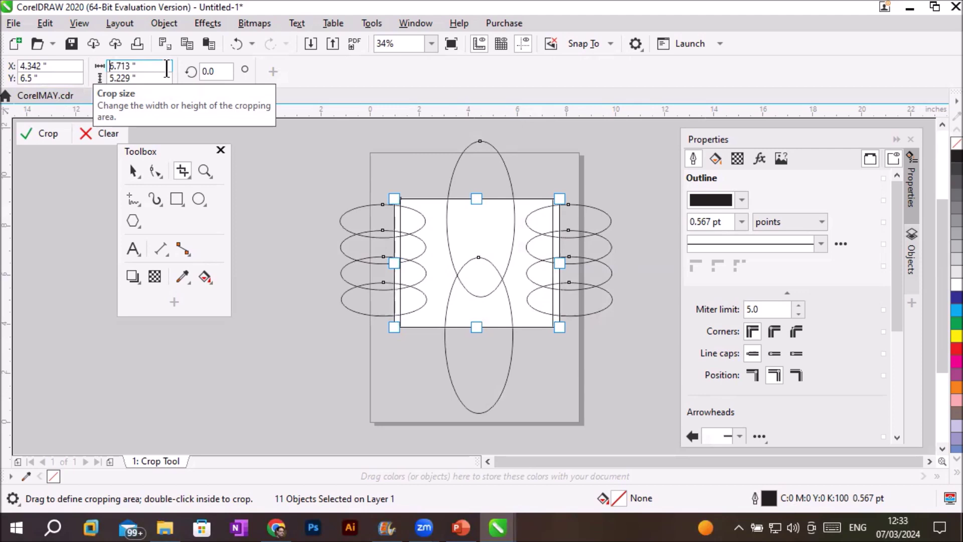
scroll(167, 68, up, 5)
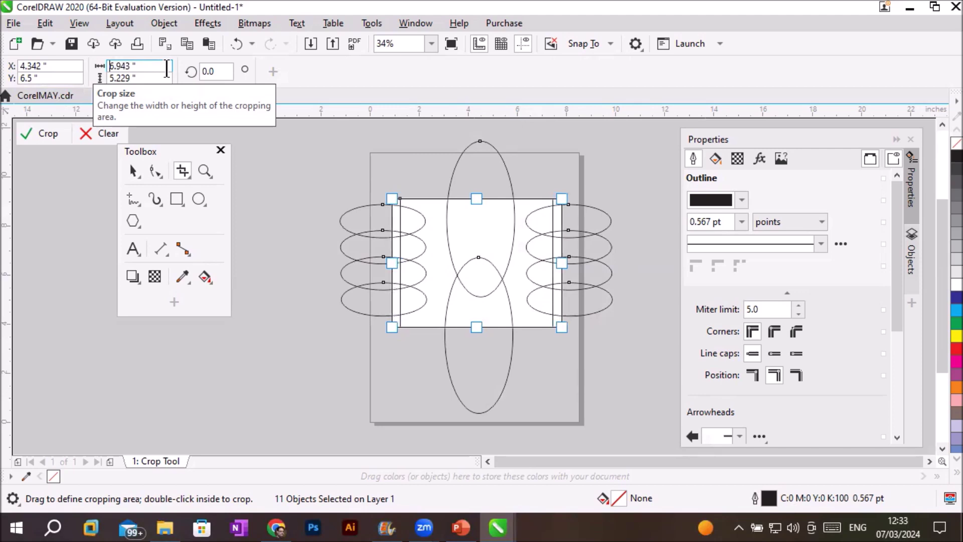
scroll(167, 68, up, 4)
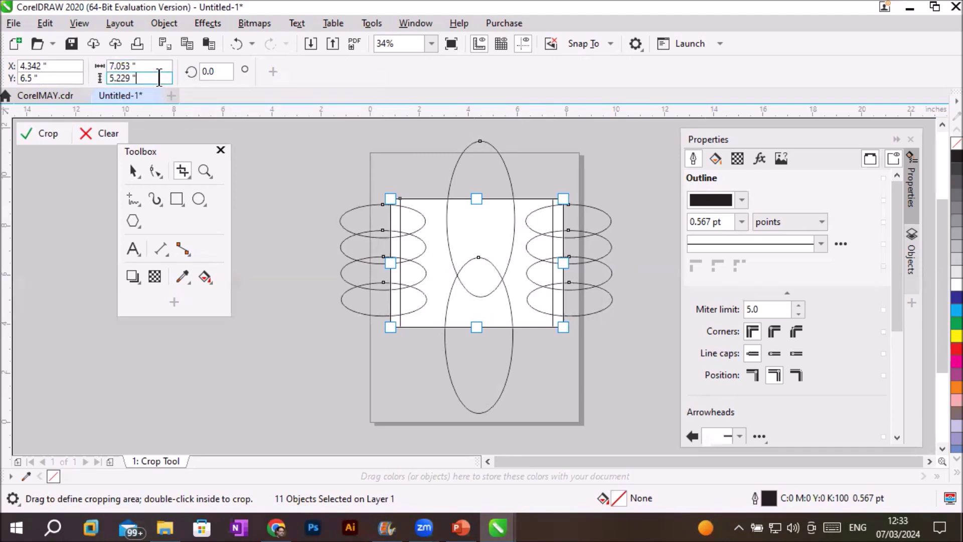
Step: Increase the crop area's height to 6.109 inches
scroll(159, 78, up, 4)
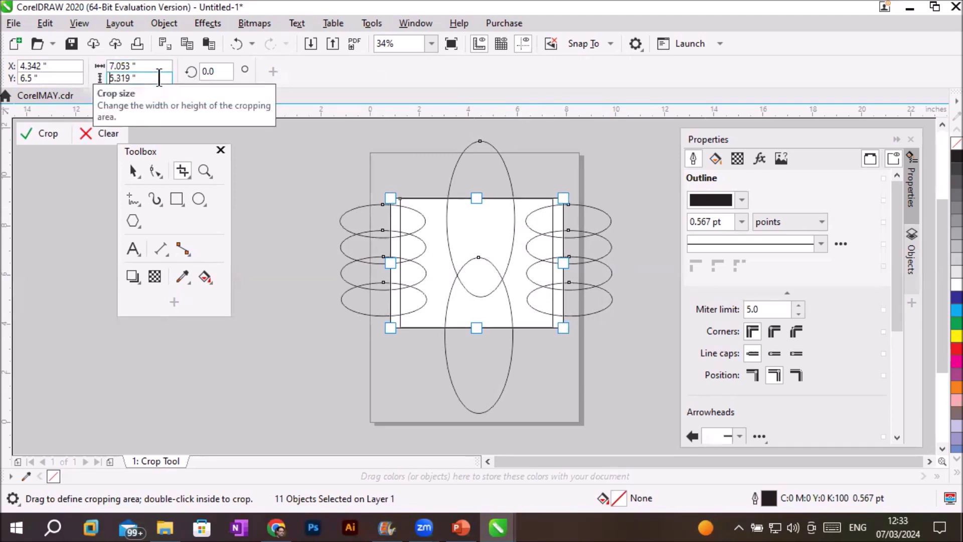
scroll(159, 78, up, 10)
scroll(159, 78, up, 8)
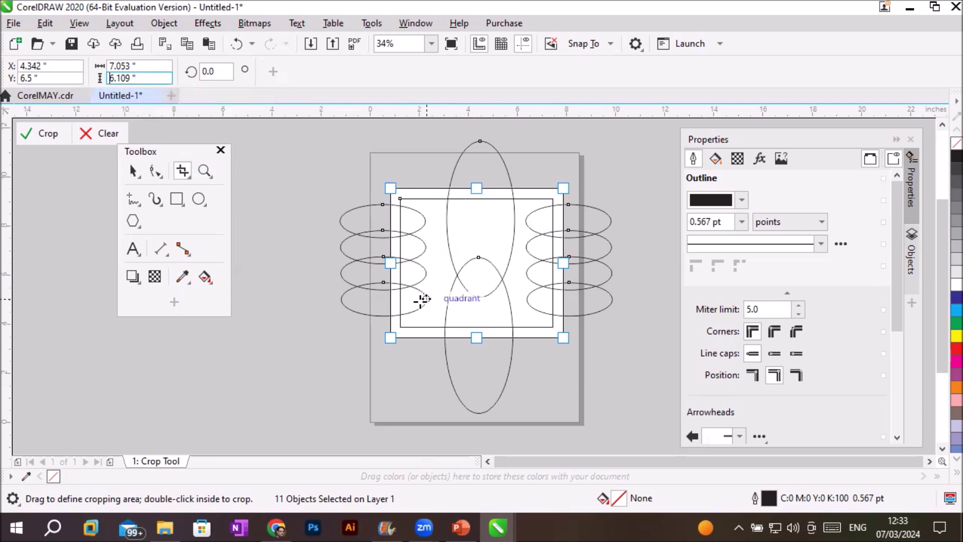
Step: Move the crop area freely over the shapes, leaving it centred at about X 3.4, Y 5.1 inches
drag(441, 279, 383, 288)
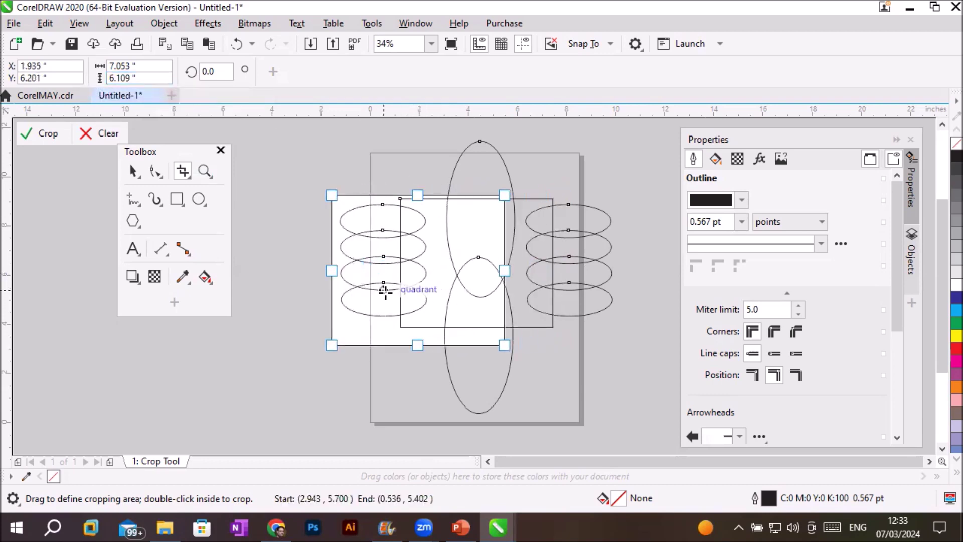
drag(435, 261, 526, 271)
drag(518, 270, 341, 243)
Step: Adjust the crop area's Y position to 5.497 inches
click(67, 76)
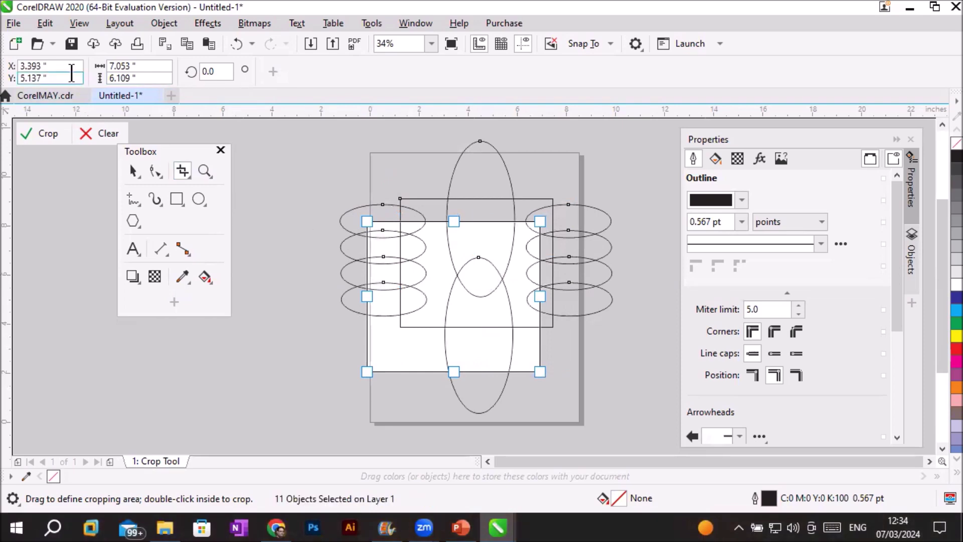
key(Up)
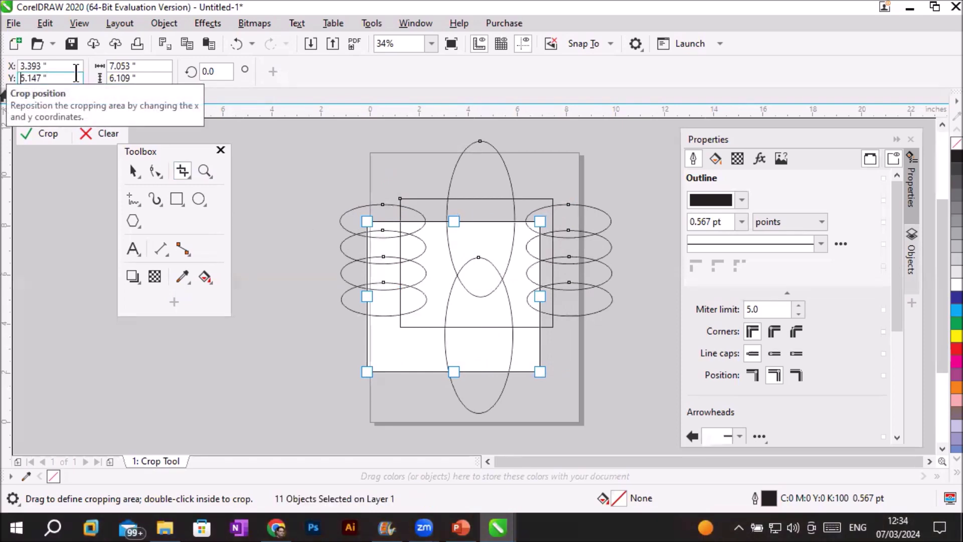
key(Up)
key(Up)
key(Up)
key(Up)
key(Up)
key(Up)
key(Up)
key(Up)
key(Up)
key(Up)
key(Up)
key(Up)
key(Up)
key(Up)
key(Up)
key(Up)
key(Up)
key(Up)
key(Up)
key(Up)
key(Up)
key(Up)
key(Up)
key(Up)
key(Up)
key(Up)
key(Up)
key(Up)
key(Up)
key(Up)
key(Up)
key(Up)
key(Up)
key(Up)
key(Up)
key(Up)
key(Up)
key(Up)
key(Up)
key(Up)
key(Up)
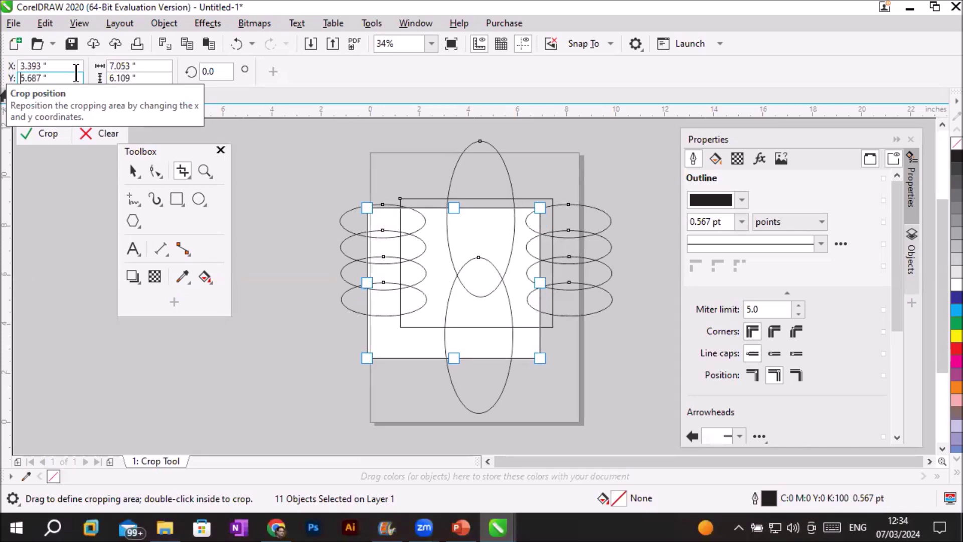
key(Down)
key(Down)
key(Down)
key(Down)
key(Down)
key(Down)
key(Down)
key(Down)
key(Down)
key(Down)
key(Down)
key(Down)
key(Down)
key(Down)
key(Down)
key(Down)
key(Down)
key(Down)
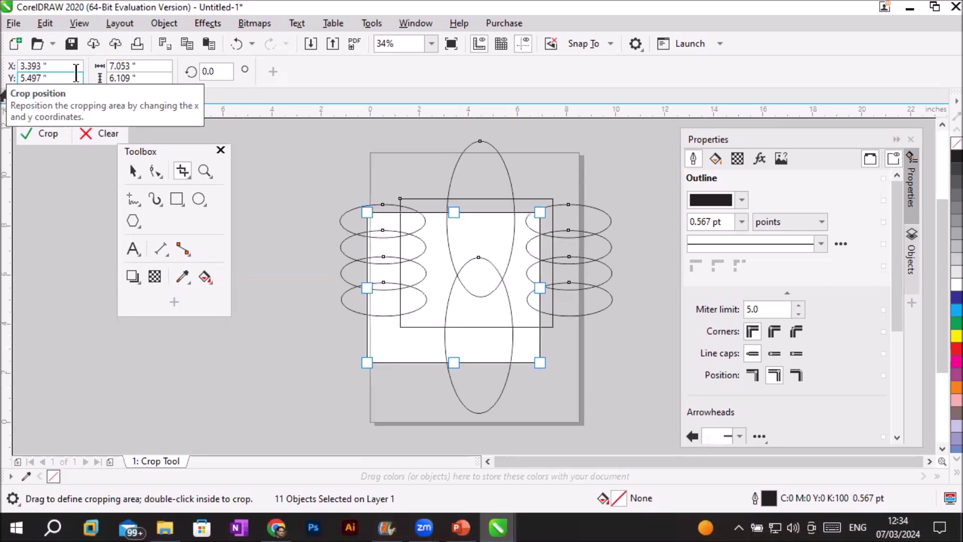
Step: Increase the crop area's X position to 4.163 inches
click(65, 68)
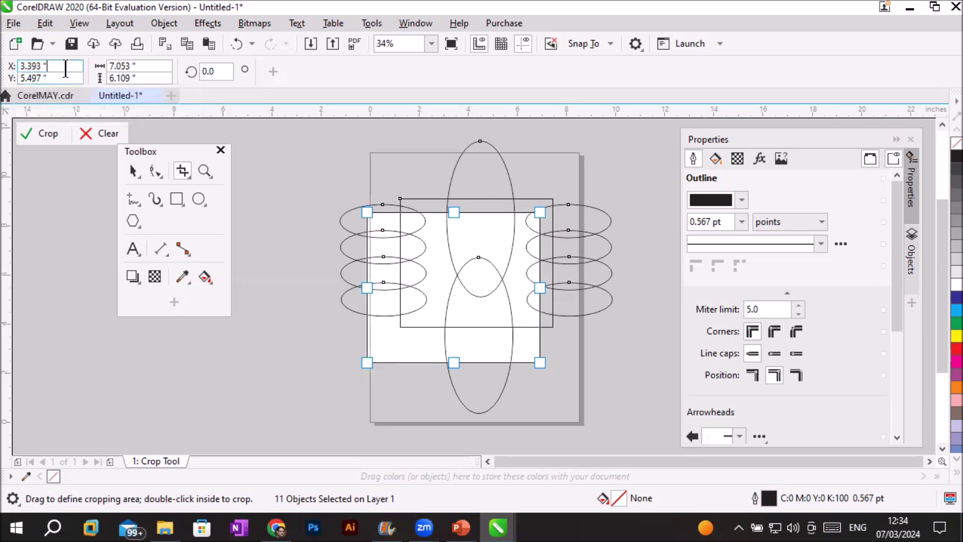
key(Up)
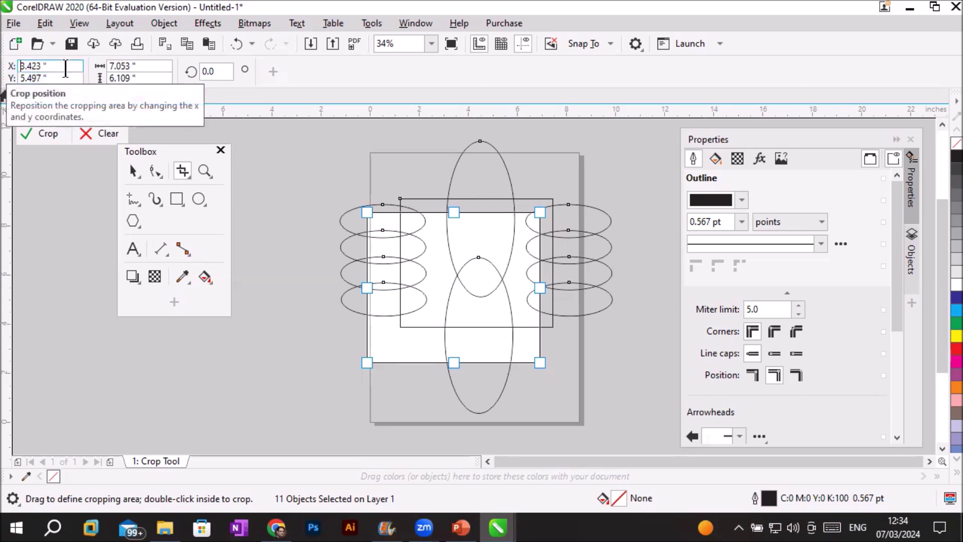
key(Up)
key(Up)
key(Up)
key(Up)
key(Up)
key(Up)
key(Up)
key(Up)
key(Up)
key(Up)
key(Up)
key(Up)
key(Up)
key(Up)
key(Up)
key(Up)
key(Up)
key(Up)
key(Up)
key(Up)
key(Up)
key(Up)
key(Up)
key(Up)
key(Up)
key(Up)
key(Up)
key(Up)
key(Up)
key(Up)
key(Up)
key(Up)
key(Up)
key(Up)
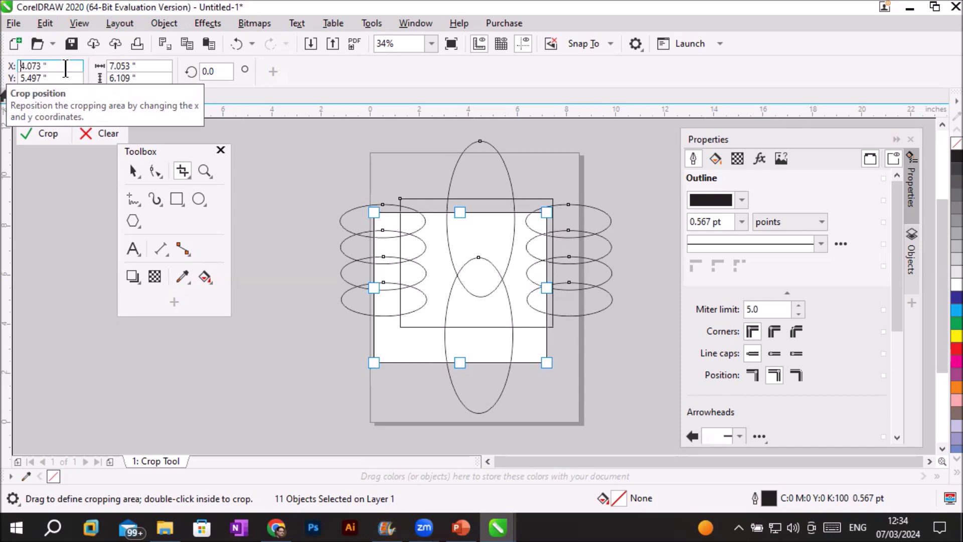
key(Up)
key(Up)
key(Up)
key(Up)
key(Up)
key(Up)
key(Up)
key(Up)
key(Up)
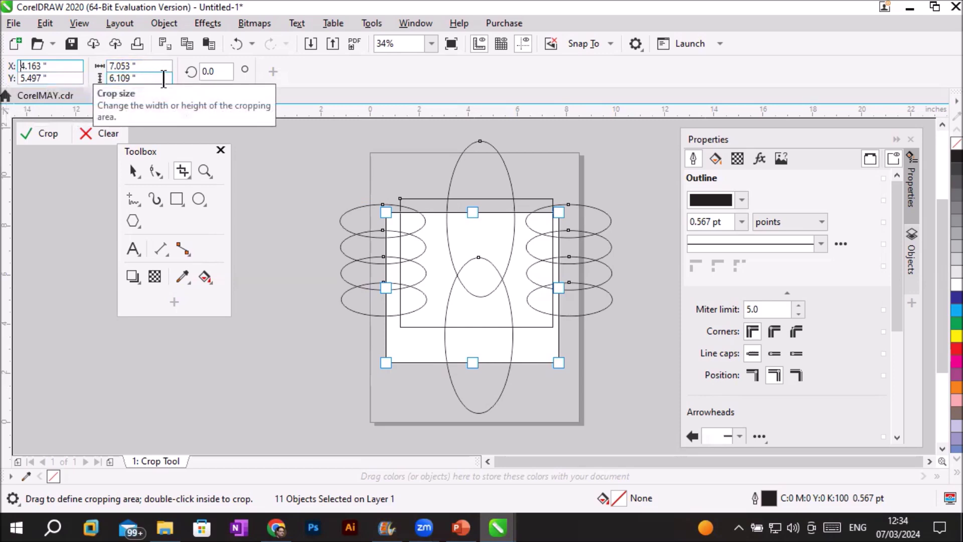
Step: Rotate the crop area over the shapes to an angle of 40 degrees
click(225, 69)
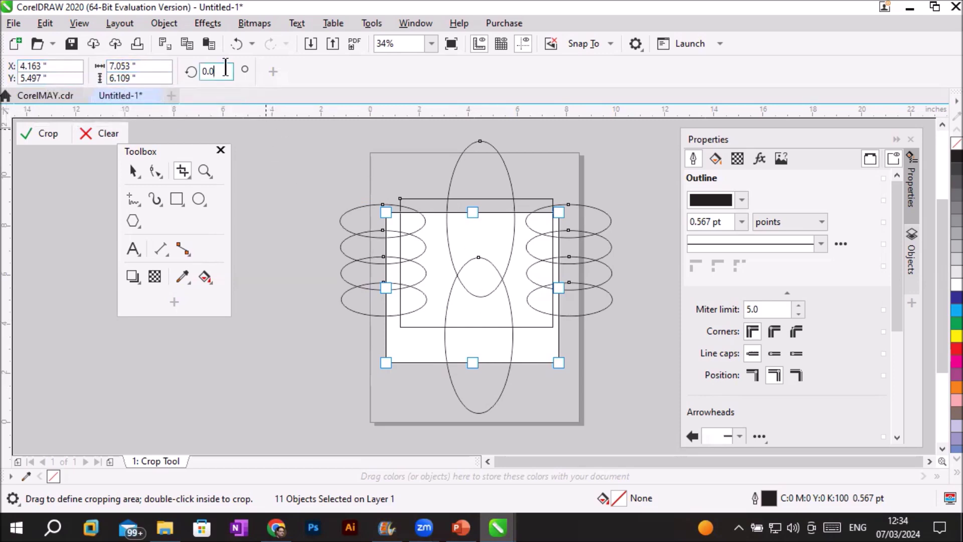
key(Home)
text(4)
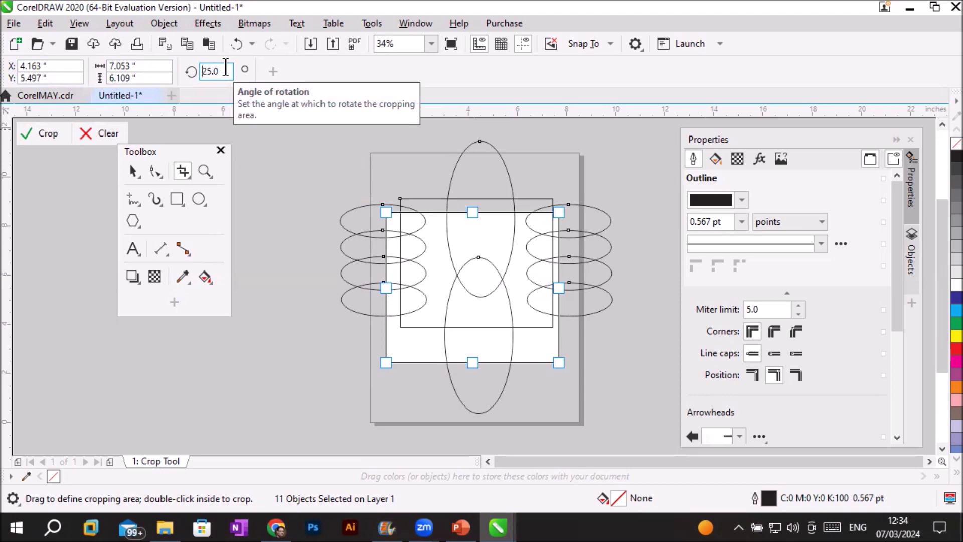
key(Return)
key(Delete)
text(5)
key(Return)
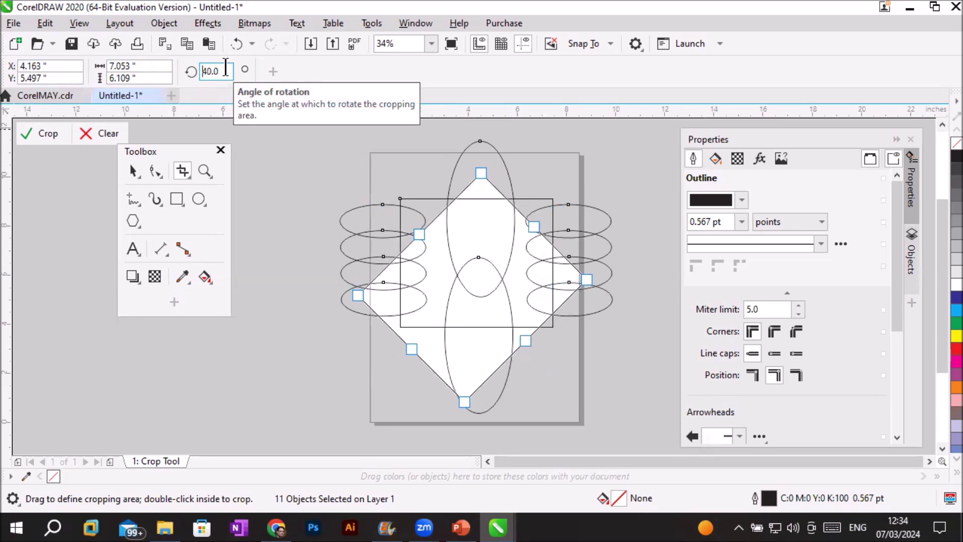
Step: Straighten the crop area again by changing its rotation angle to 360 degrees
key(Down)
key(Down)
key(Down)
key(Down)
key(Down)
key(Down)
key(Down)
key(Down)
key(Down)
key(Down)
key(Down)
key(Down)
key(Down)
key(Down)
key(Down)
key(Down)
key(Down)
key(Down)
key(Down)
key(Down)
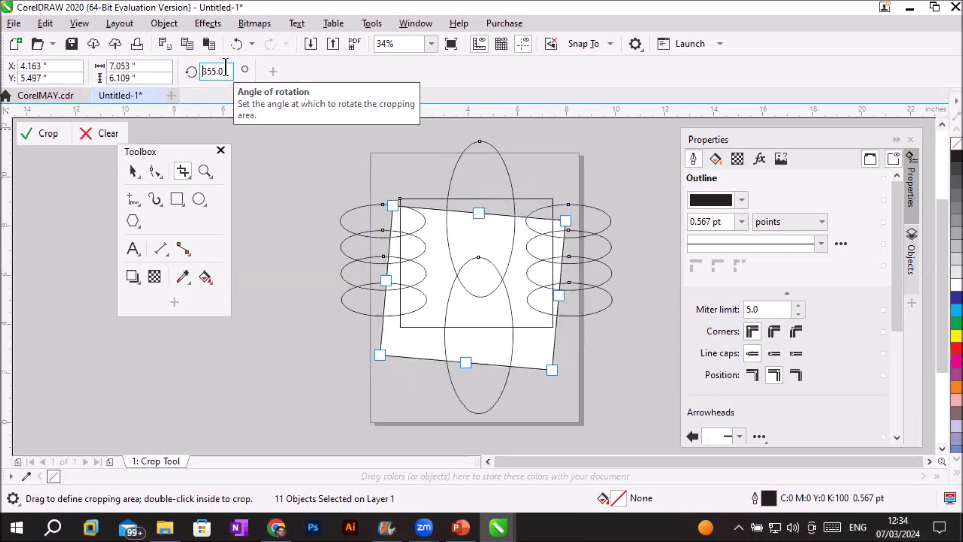
key(Up)
key(Up)
key(Up)
key(Up)
key(Up)
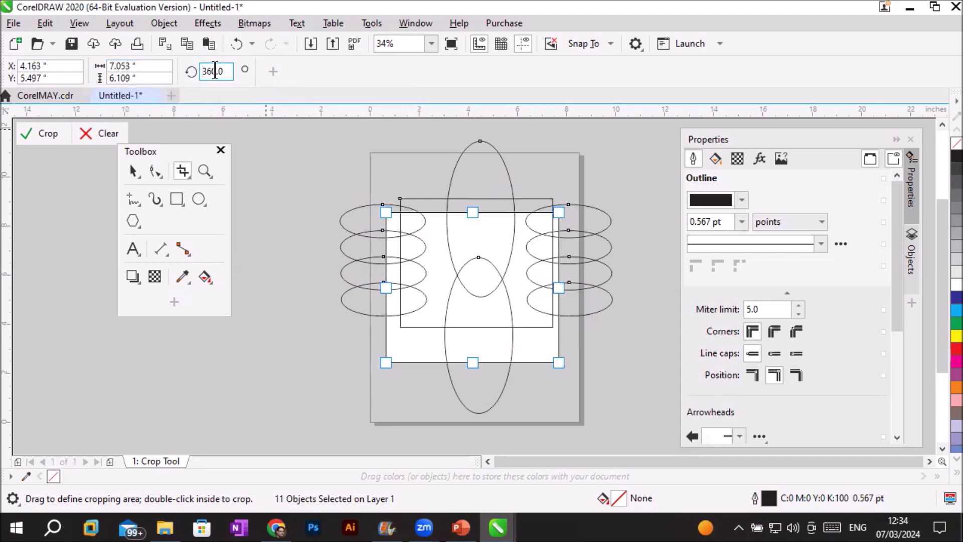
Step: Resize the crop area to match the drawn rectangle's four edges, about 6.214 inches wide and 5.229 inches high
drag(473, 361, 484, 327)
drag(473, 213, 473, 198)
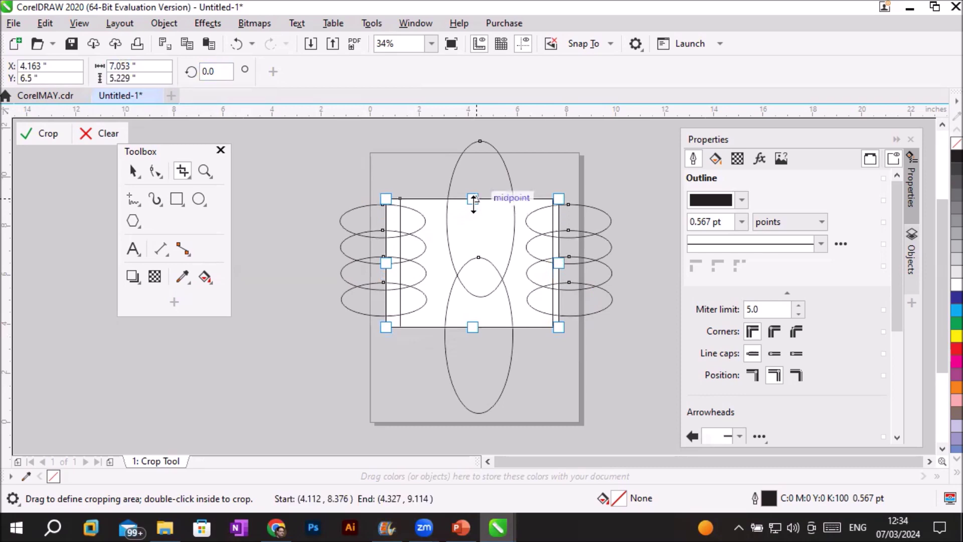
drag(386, 262, 399, 262)
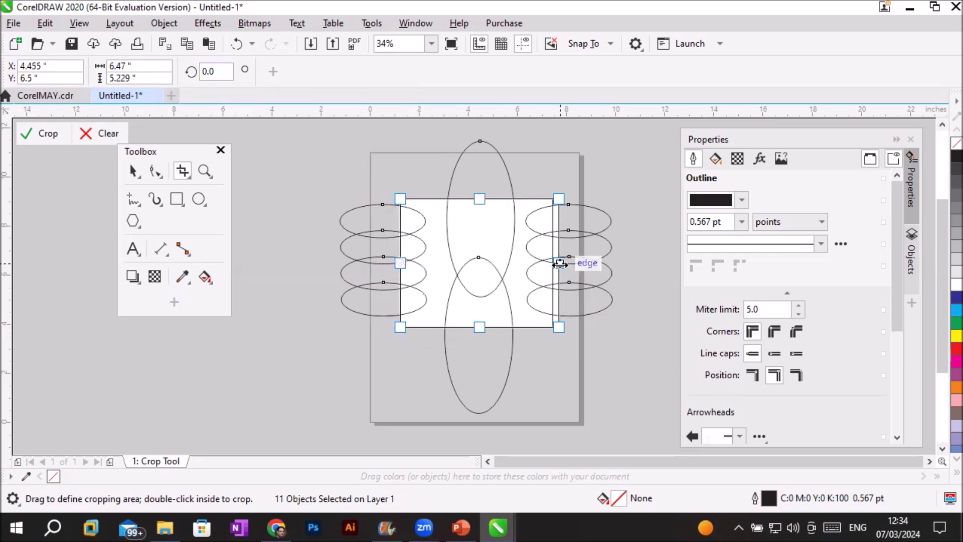
drag(556, 262, 552, 266)
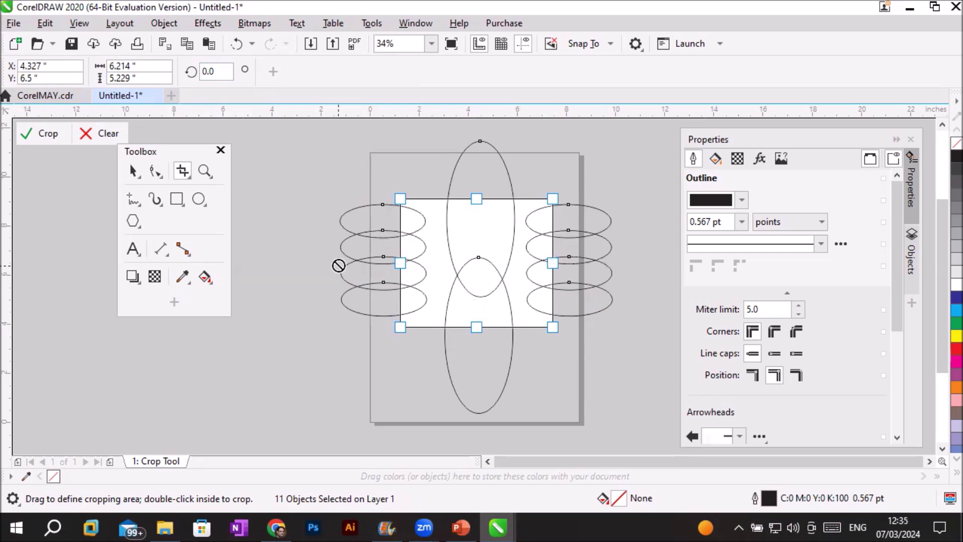
Step: Widen the crop area on both sides to the midpoints of the side ellipses, about 7.551 inches wide, and apply the crop
drag(552, 263, 568, 263)
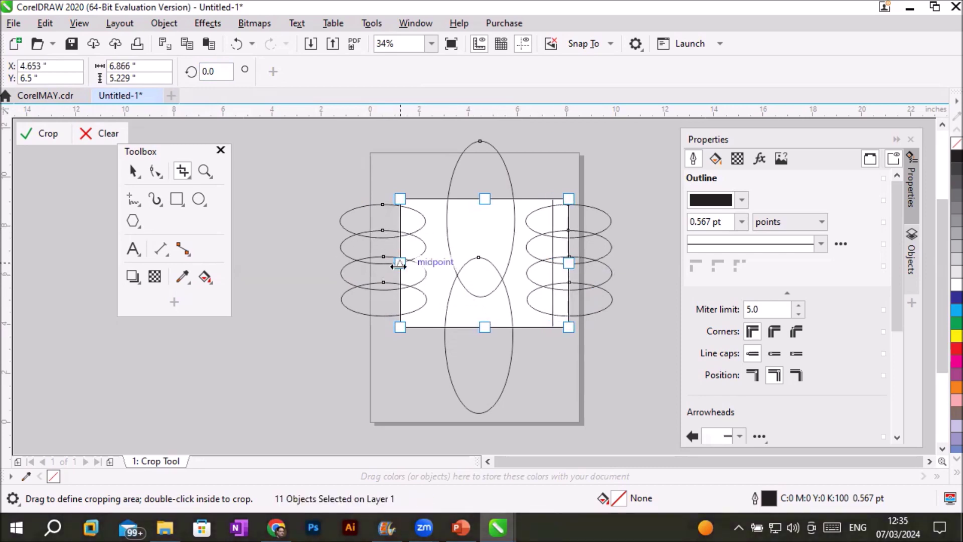
drag(398, 265, 383, 264)
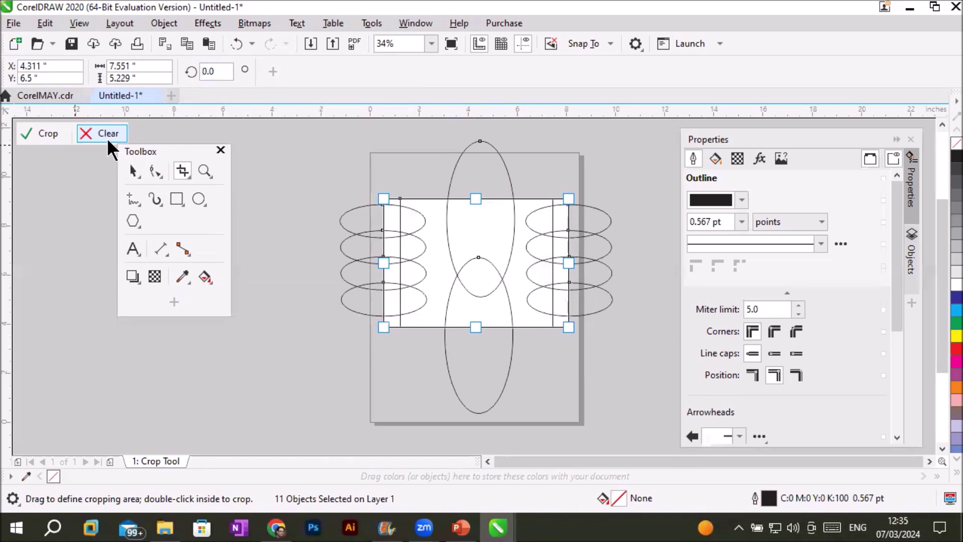
click(40, 131)
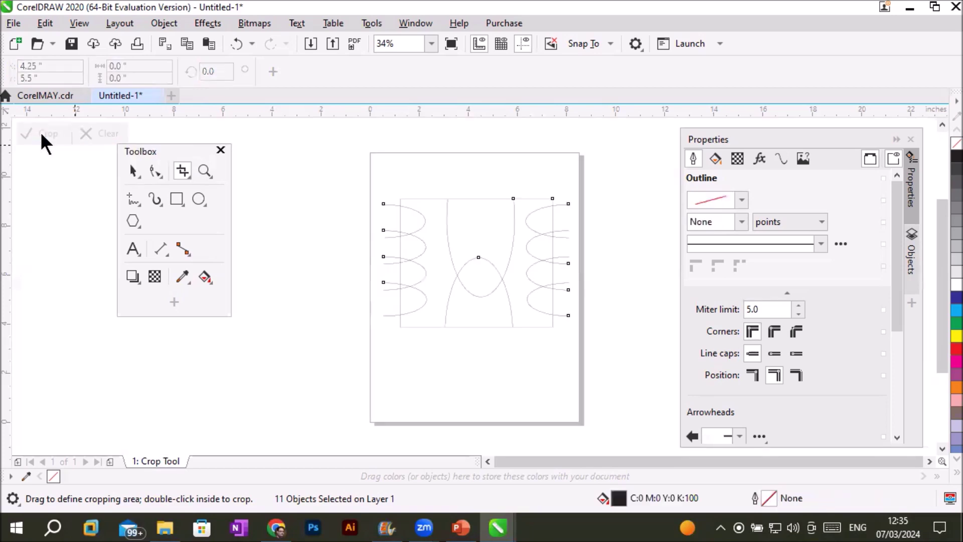
Step: Move the cropped shapes down the page to about X 4.2, Y 4.0 inches, and activate the Shape tool
click(130, 171)
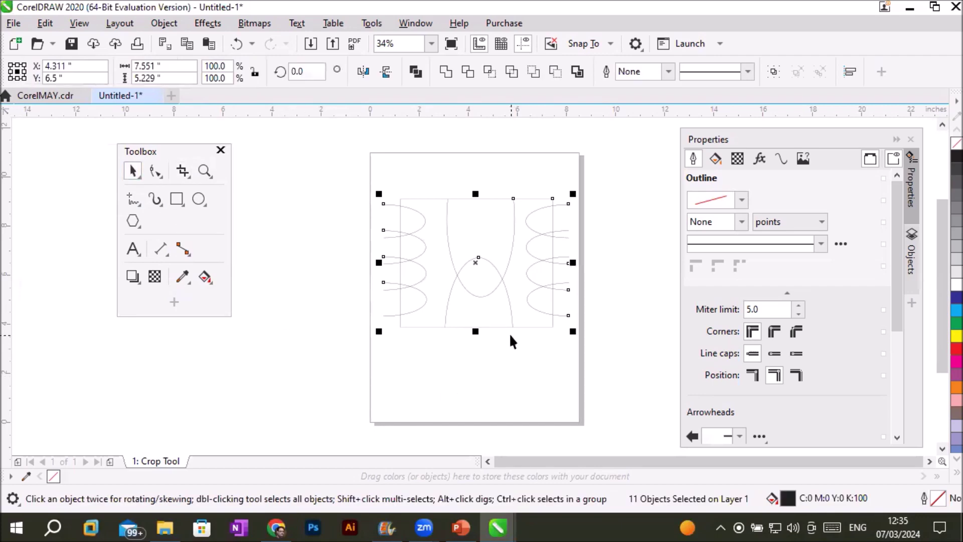
drag(512, 327, 510, 389)
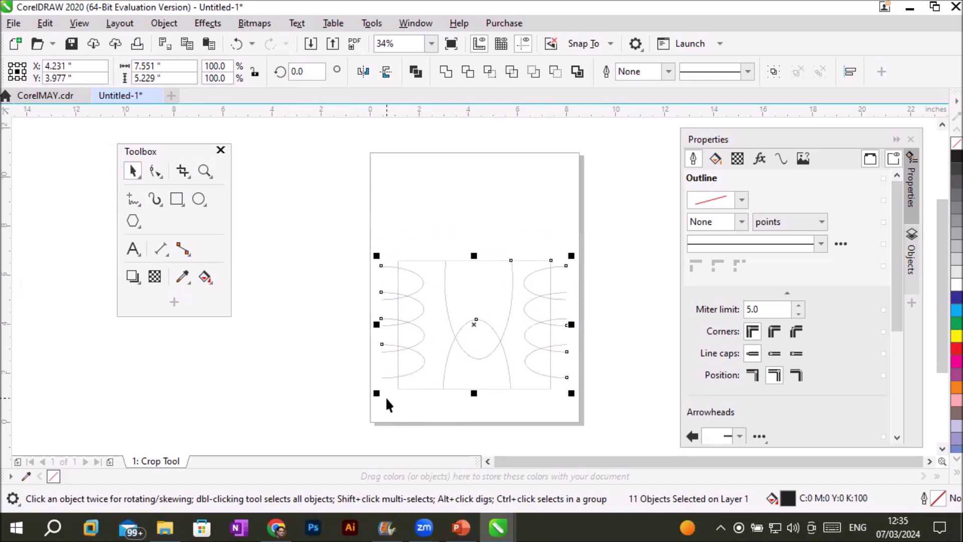
key(F10)
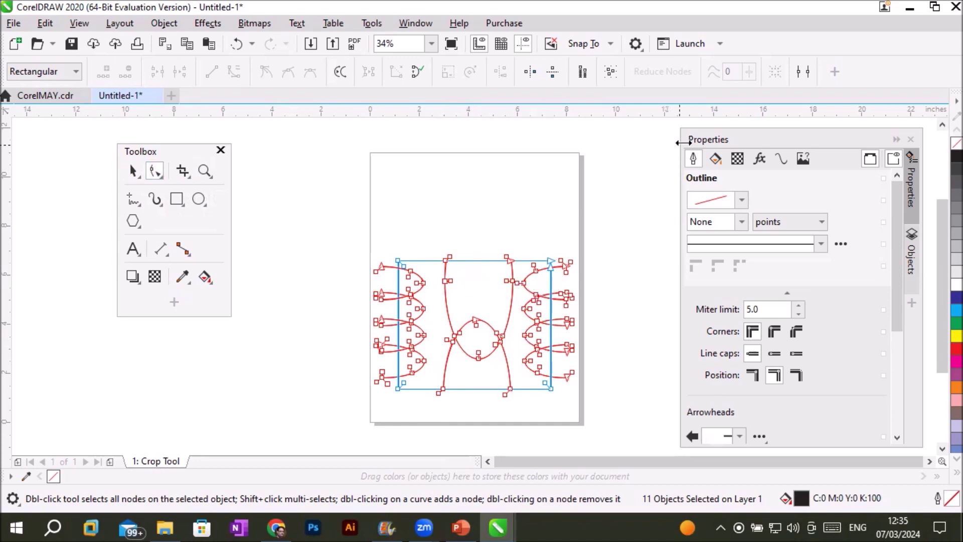
Step: Set the outline colour of all cropped shapes to pinkish red, C 0, M 100, Y 56, K 0
click(694, 157)
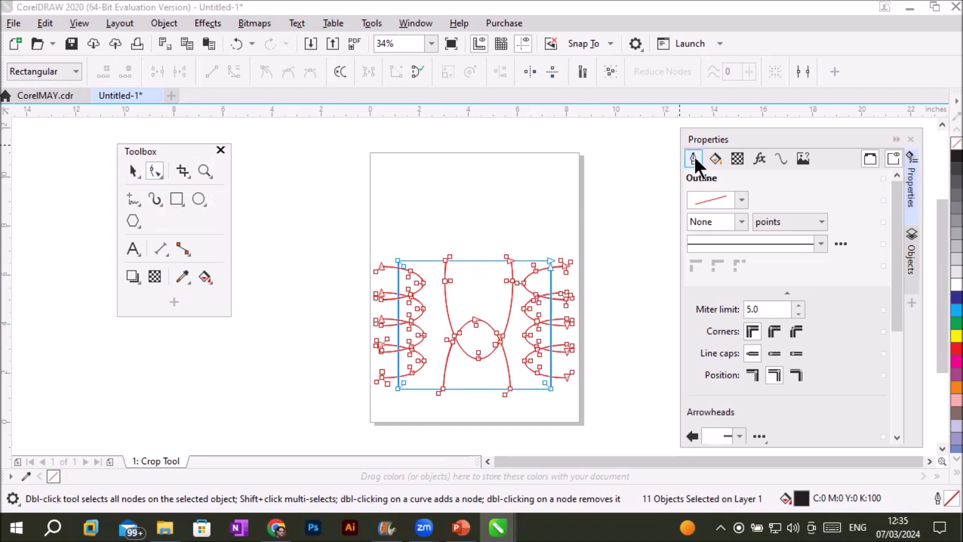
click(740, 200)
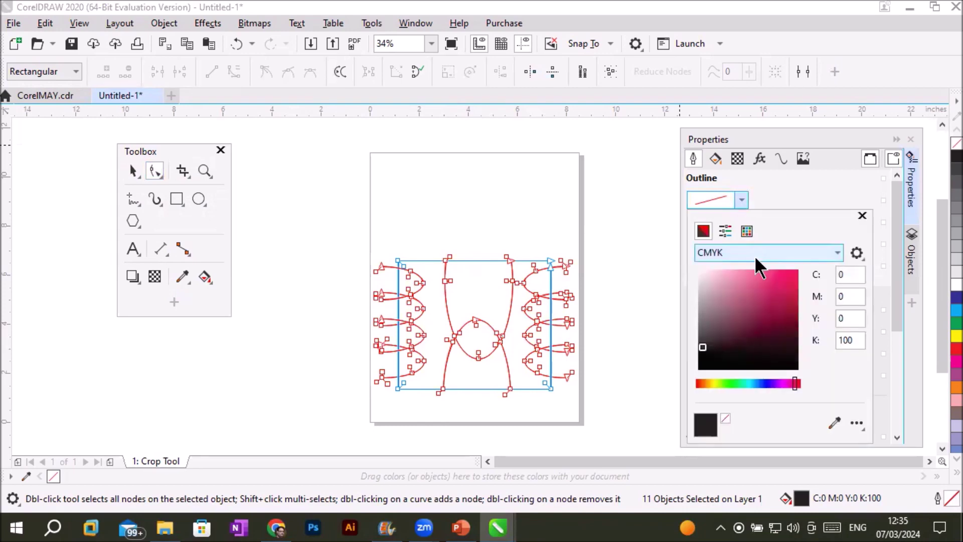
click(793, 273)
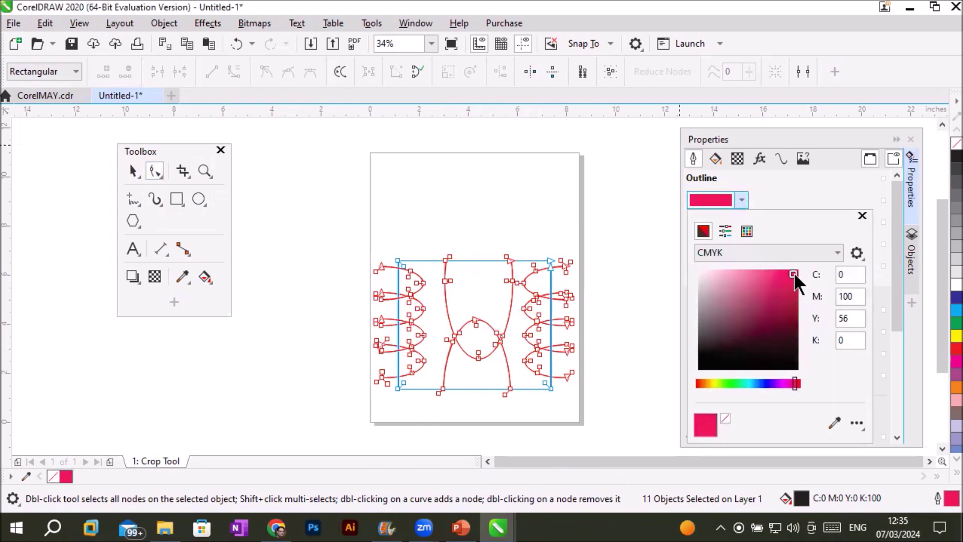
click(786, 188)
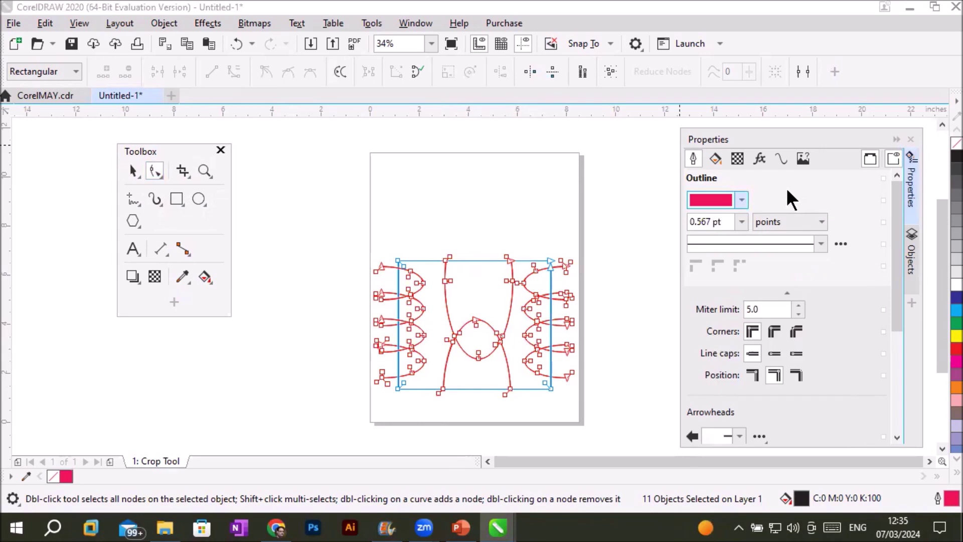
Step: Set the outline width of all cropped shapes to 10 pt and deselect them
click(741, 222)
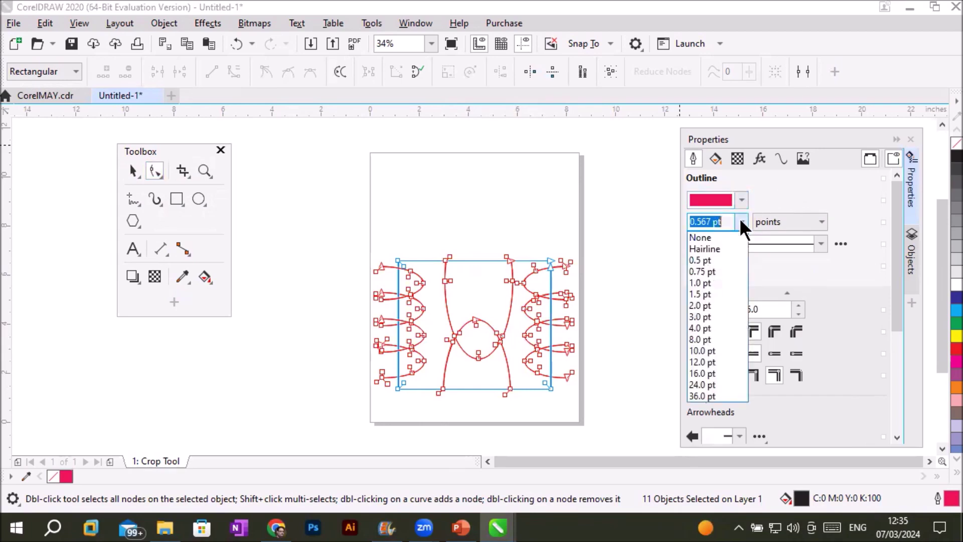
click(726, 294)
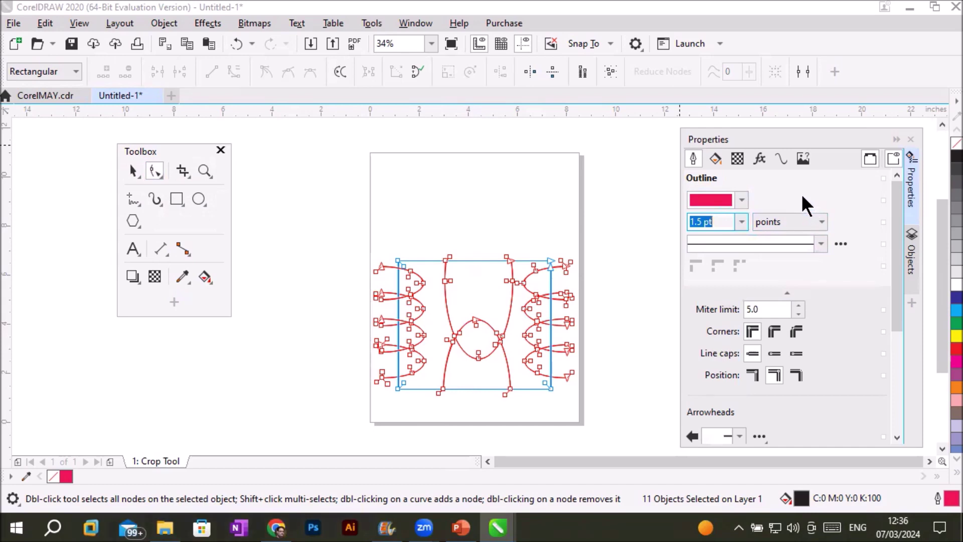
click(741, 221)
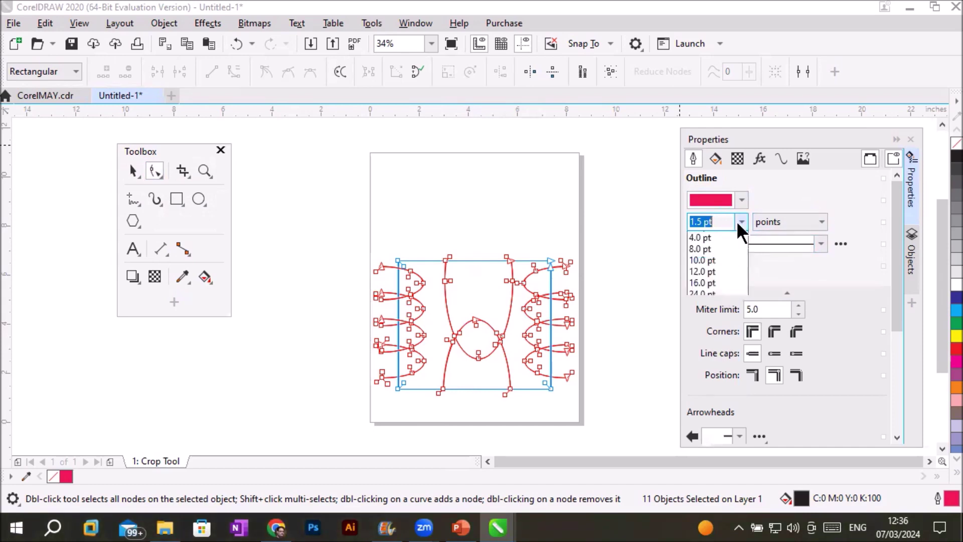
click(703, 352)
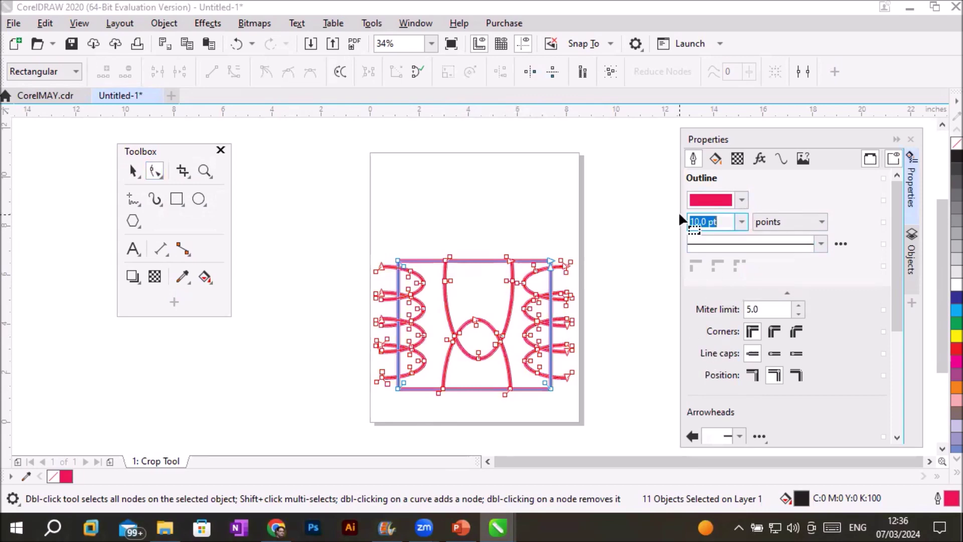
click(131, 171)
click(535, 402)
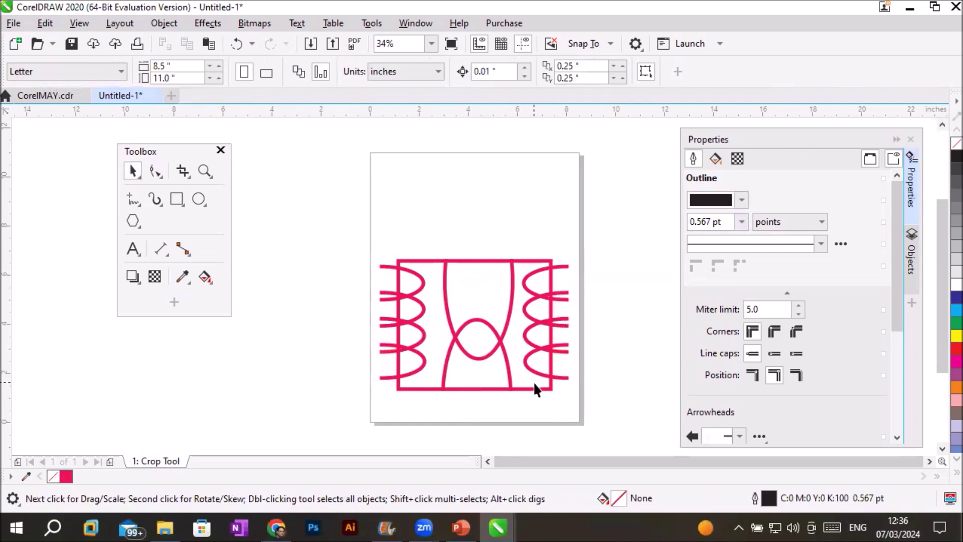
Step: Try moving a single cropped ellipse curve on the rectangle's right side downward, and undo the move
click(539, 359)
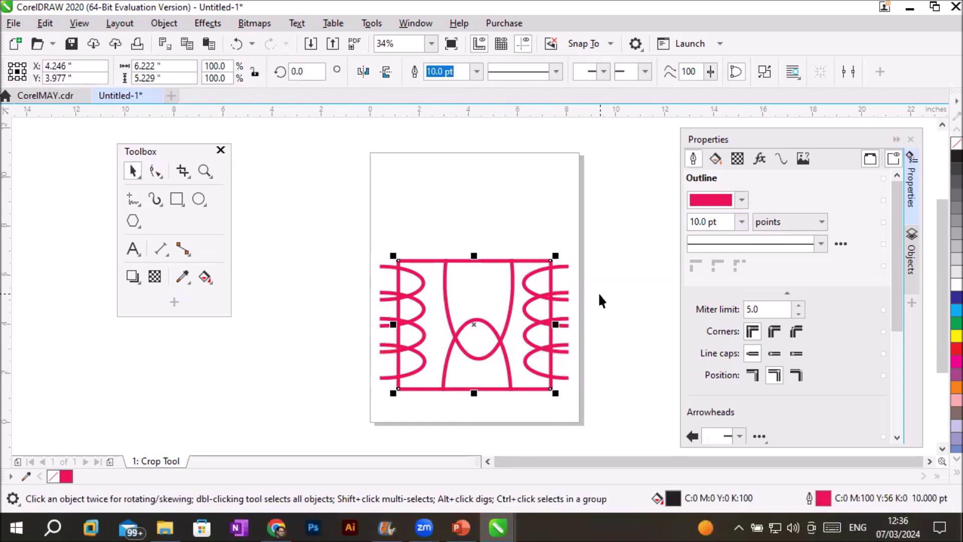
scroll(598, 292, down, 2)
scroll(601, 300, up, 2)
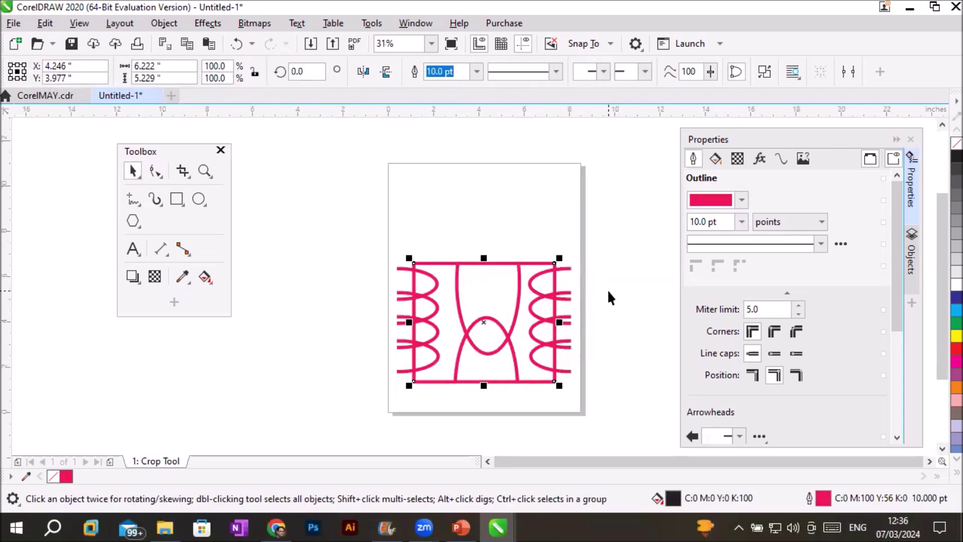
drag(558, 292, 562, 335)
key(ctrl+z)
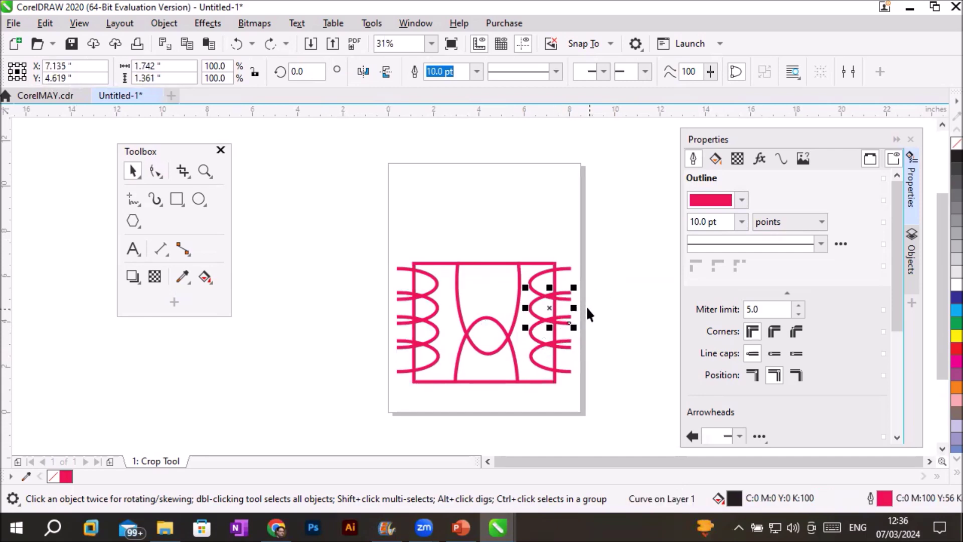
Step: Group all the cropped shapes and move the group down the page to about X 4.3, Y 2.5 inches
mouse_move(382, 244)
mouse_down()
mouse_move(507, 392)
mouse_move(582, 402)
mouse_up()
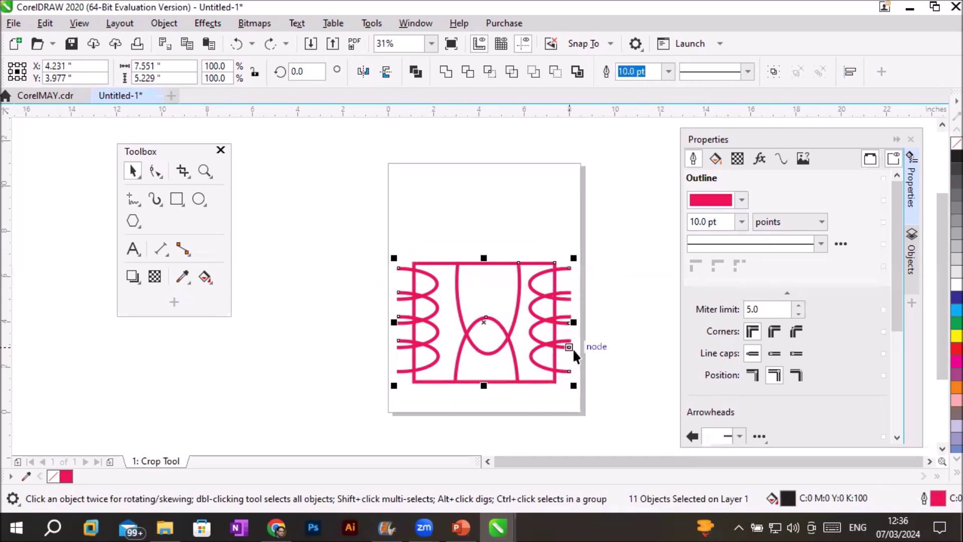
right_click(556, 335)
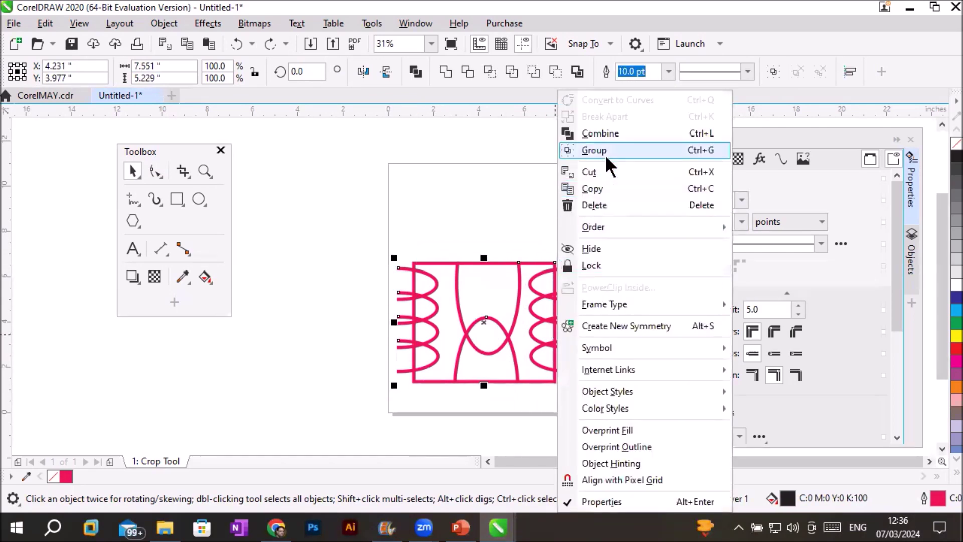
key(Escape)
key(ctrl+g)
mouse_move(516, 295)
mouse_down()
mouse_move(515, 362)
mouse_move(520, 330)
mouse_up()
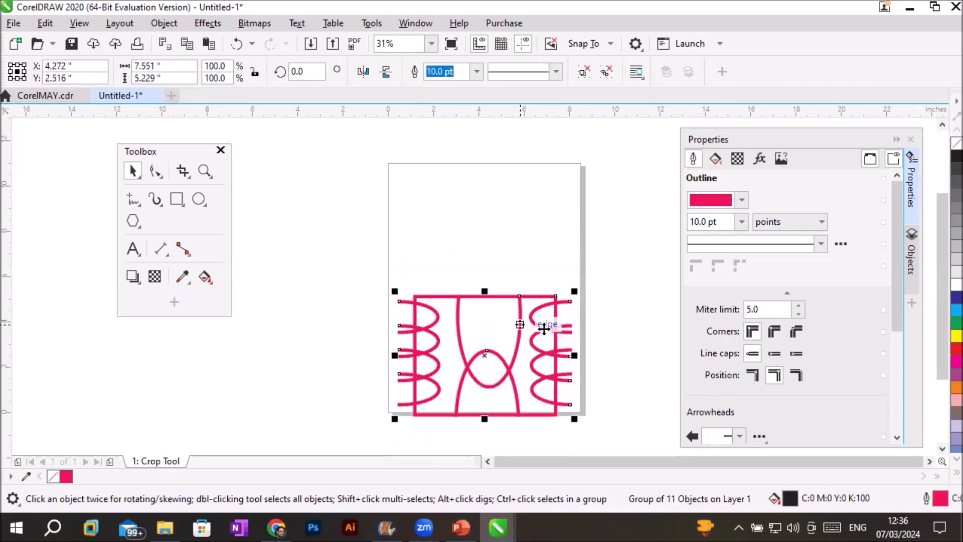
Step: Delete the grouped cropped artwork from the page
click(635, 346)
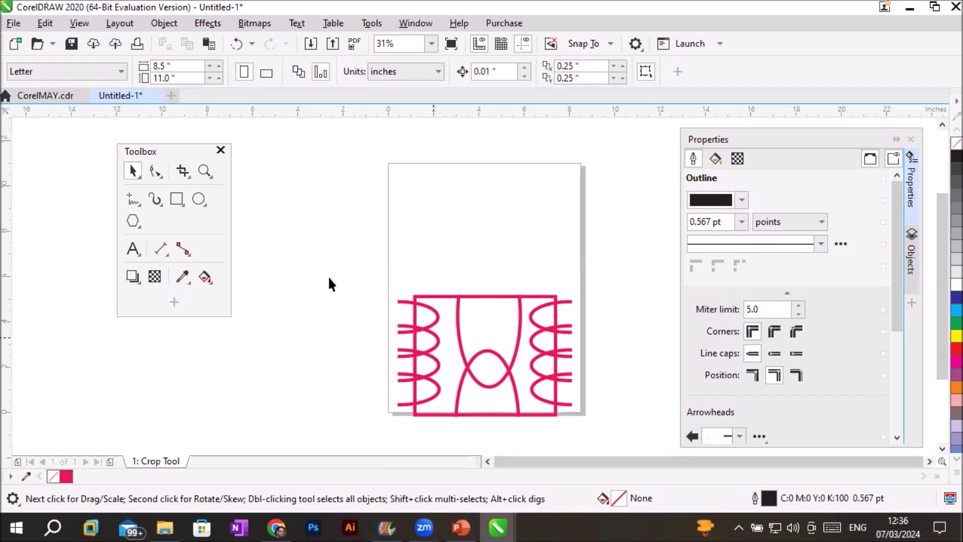
mouse_move(371, 286)
mouse_down()
mouse_move(559, 405)
mouse_move(592, 414)
mouse_up()
key(Delete)
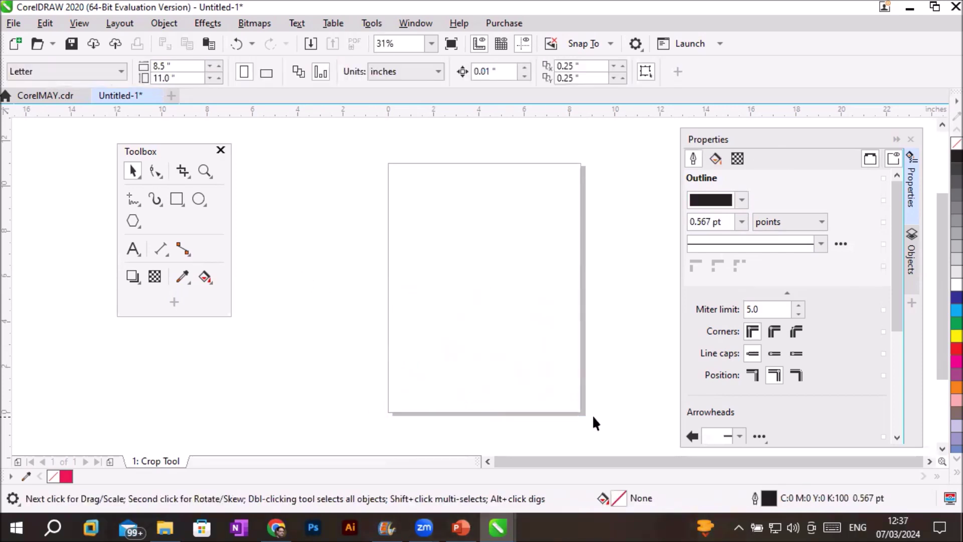
Step: Add the artistic text "News Headline" near the top of the page and enlarge it
click(133, 248)
click(426, 186)
text(New He)
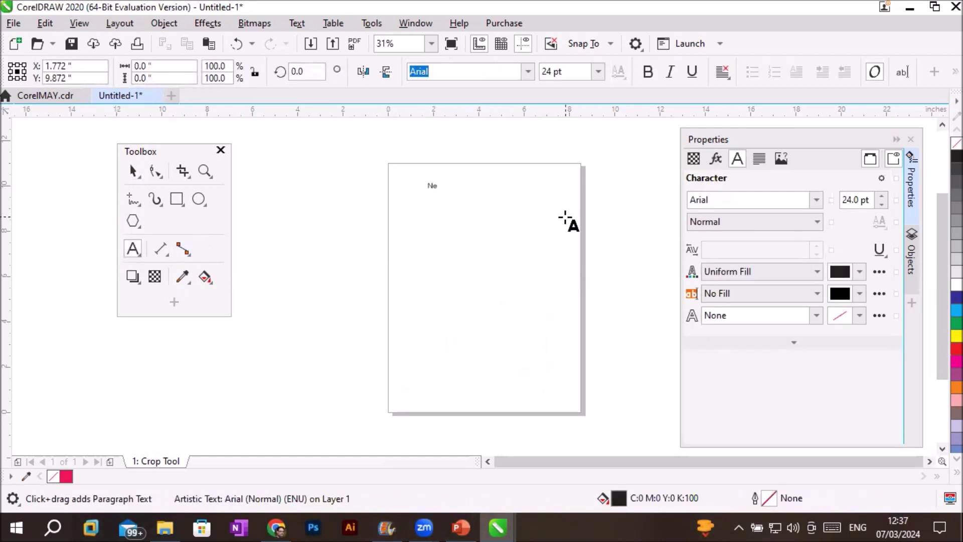
text(adline)
drag(424, 193, 485, 182)
Step: Repeatedly duplicate the headline into a slightly slanted column of ten copies reaching the page's bottom edge
key(ctrl+space)
key(ctrl+d)
key(ctrl+d)
key(ctrl+d)
key(ctrl+d)
key(ctrl+d)
key(ctrl+d)
key(ctrl+d)
key(ctrl+d)
key(ctrl+d)
Step: Draw a blue-filled rounded bar about 4.7 by 0.5 inches beside the first headline, overlapping the page's left edge
key(F6)
drag(336, 168, 447, 180)
key(space)
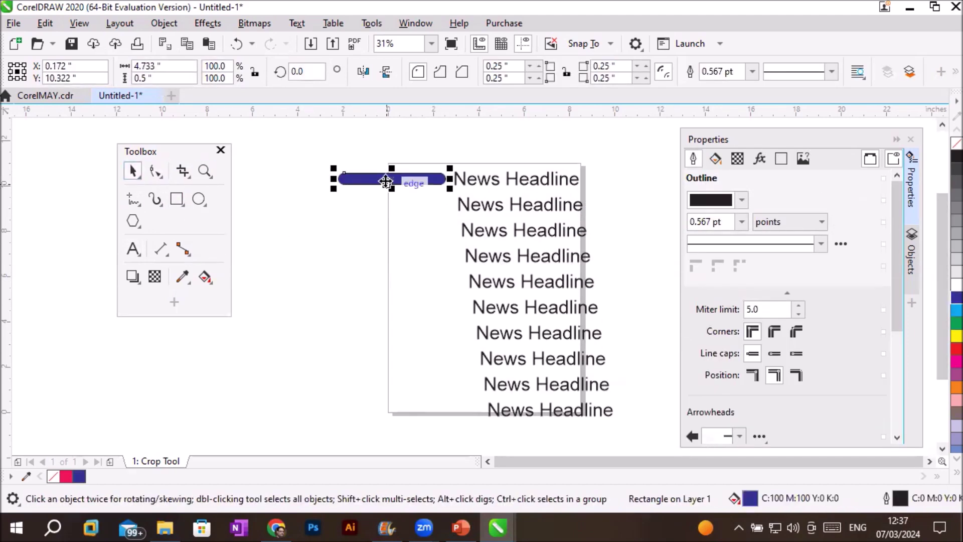
Step: Copy the blue bar below itself and repeat the duplication to make a slanted column of ten bars
drag(387, 178, 388, 204)
key(ctrl+d)
key(ctrl+d)
key(ctrl+d)
key(ctrl+d)
key(ctrl+d)
key(ctrl+d)
key(ctrl+d)
key(ctrl+d)
Step: Draw an orange ellipse about 1.4 by 1.3 inches on the first blue bar and place a copy on the second
click(199, 199)
mouse_move(361, 158)
mouse_down()
mouse_move(401, 197)
mouse_move(388, 205)
mouse_up()
key(space)
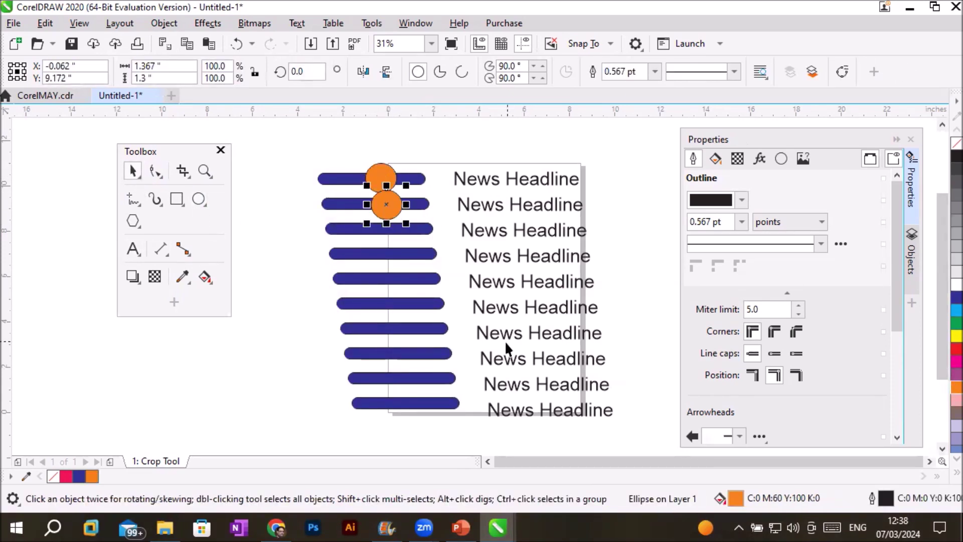
Step: Repeat the orange ellipse's duplication down the bars to make nine overlapping ellipses, and deselect
key(ctrl+d)
key(ctrl+d)
key(ctrl+d)
key(ctrl+d)
key(ctrl+d)
key(ctrl+d)
key(ctrl+d)
key(ctrl+d)
click(246, 201)
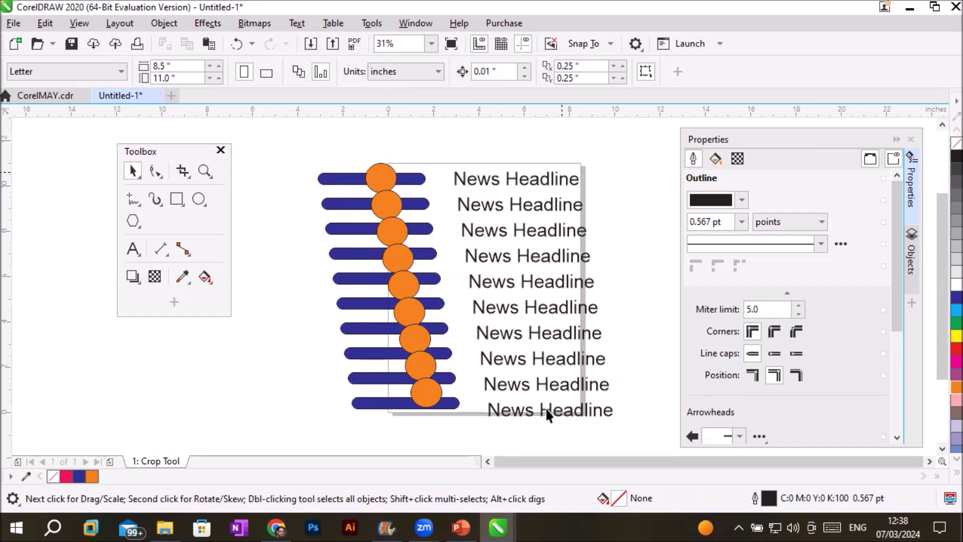
Step: Draw a narrow upright ellipse about 0.5 by 1.2 inches above the page's top edge and fill it cyan
click(199, 199)
drag(399, 142, 410, 170)
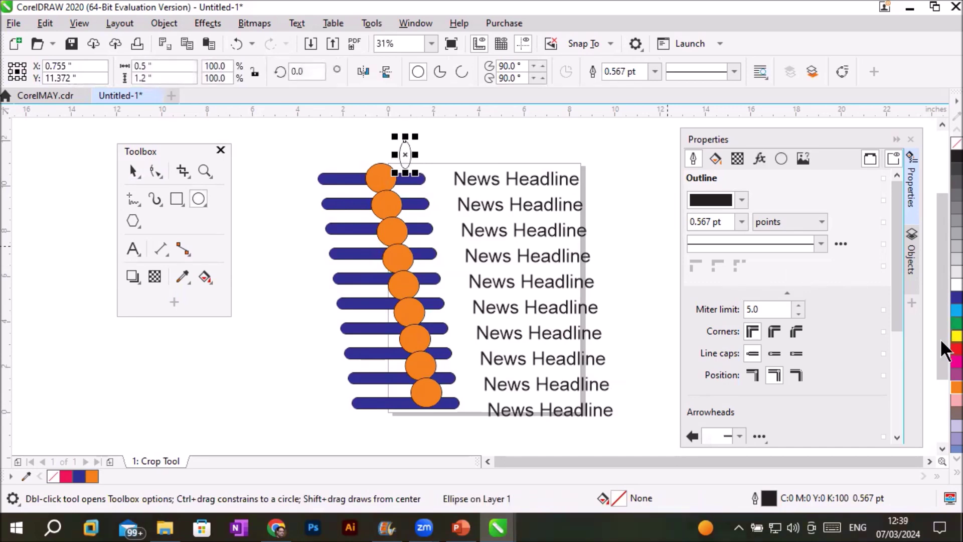
click(957, 310)
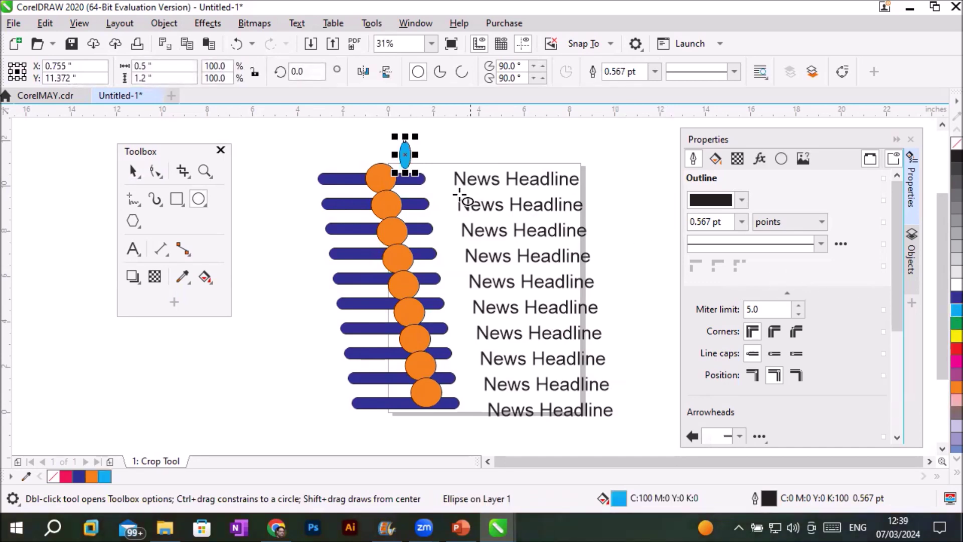
Step: Copy the cyan ellipse sideways and repeat the copy into a row of eleven across the page's top, then deselect
click(133, 171)
drag(410, 163, 426, 161)
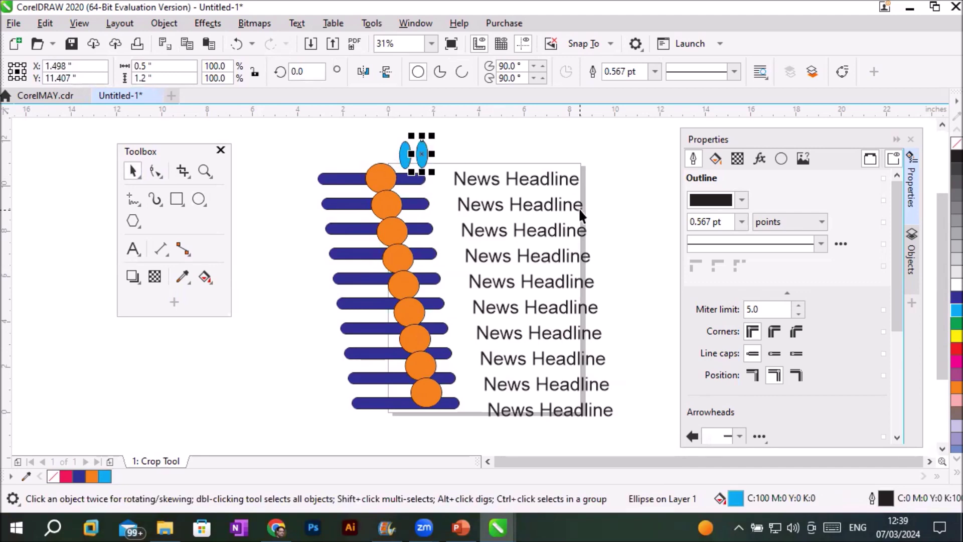
key(ctrl+r)
key(ctrl+r)
key(ctrl+r)
key(ctrl+r)
key(ctrl+r)
key(ctrl+r)
key(ctrl+r)
key(ctrl+r)
key(ctrl+r)
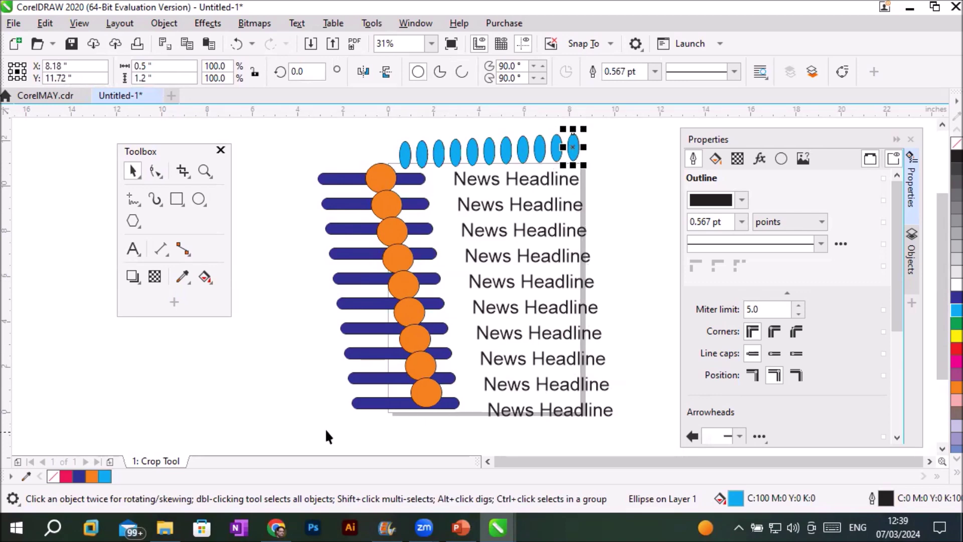
click(298, 368)
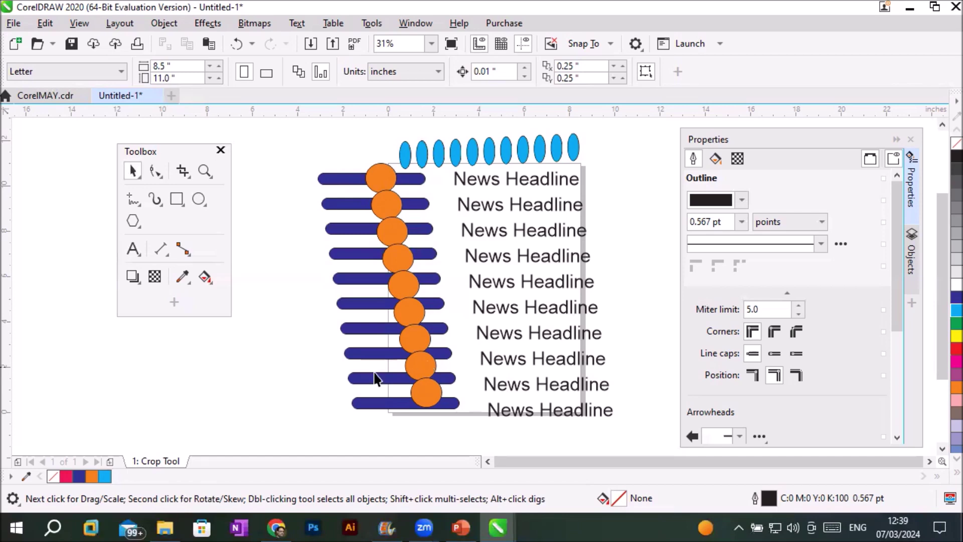
Step: Select all the artwork and define a cropping area about 8.6 by 10.9 inches that matches the page outline
click(180, 172)
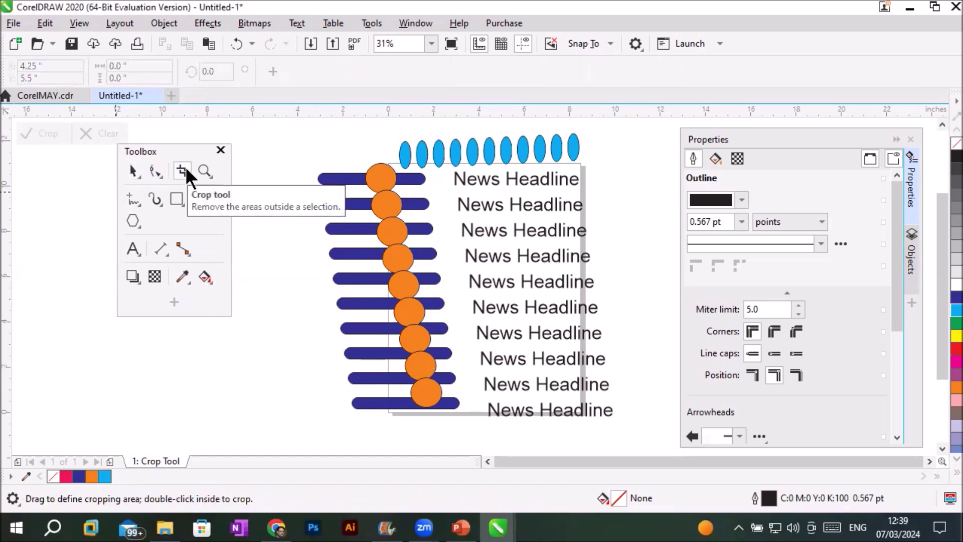
click(131, 170)
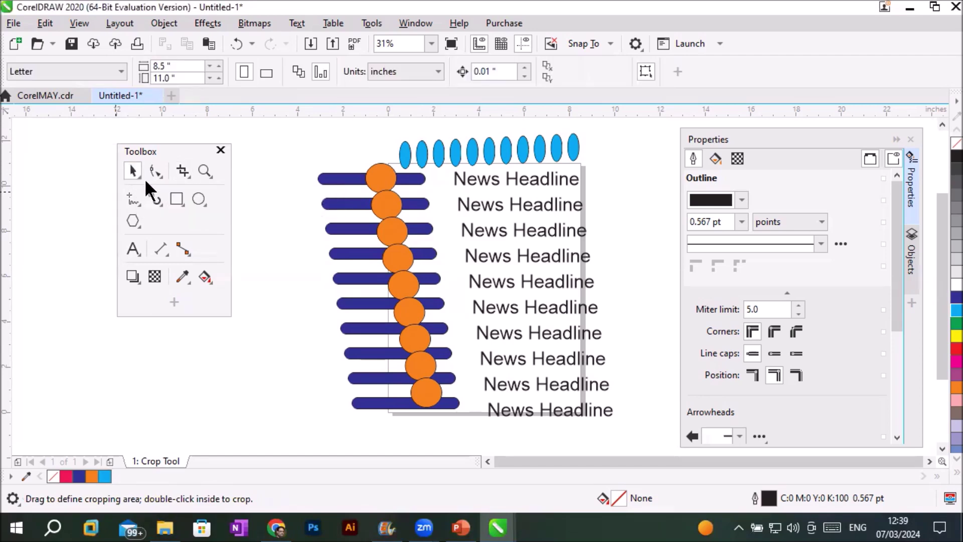
drag(283, 122, 621, 429)
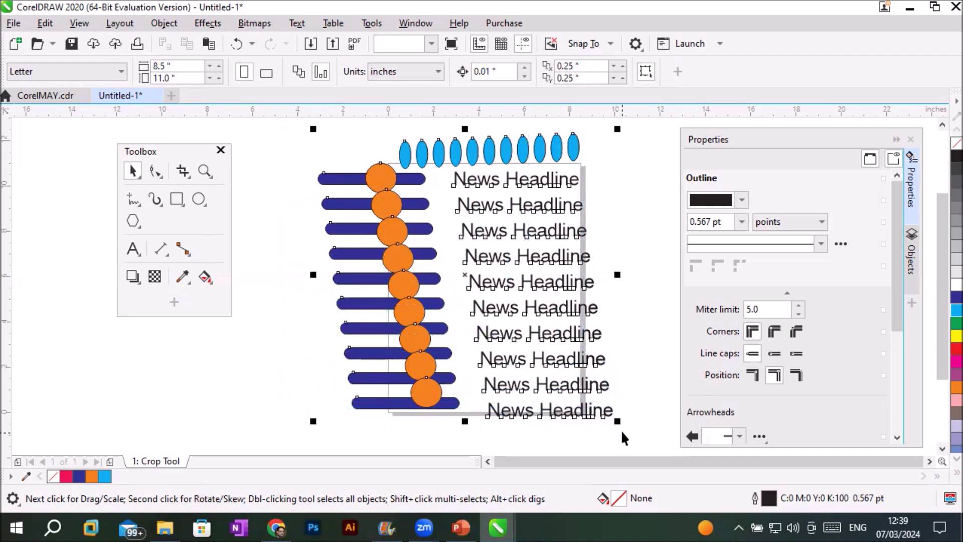
click(186, 176)
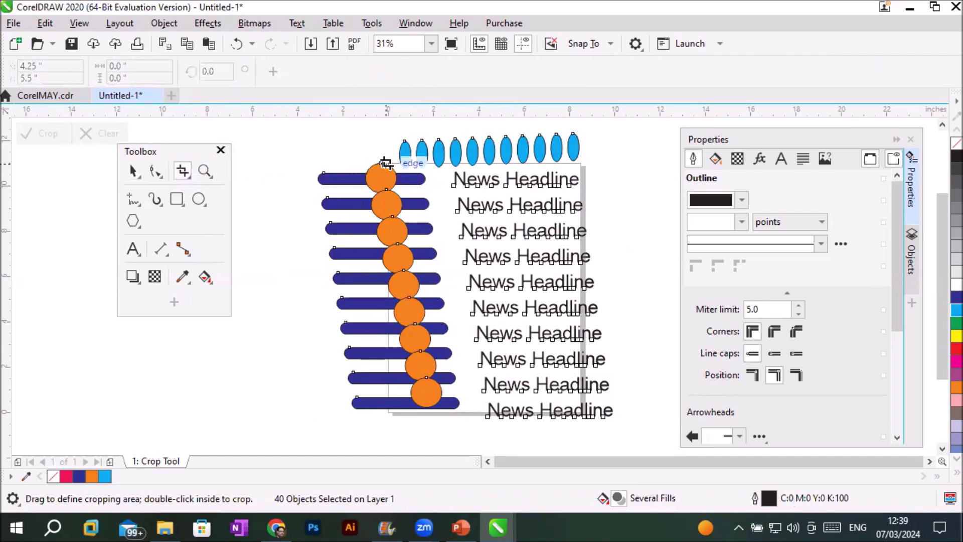
drag(385, 163, 582, 411)
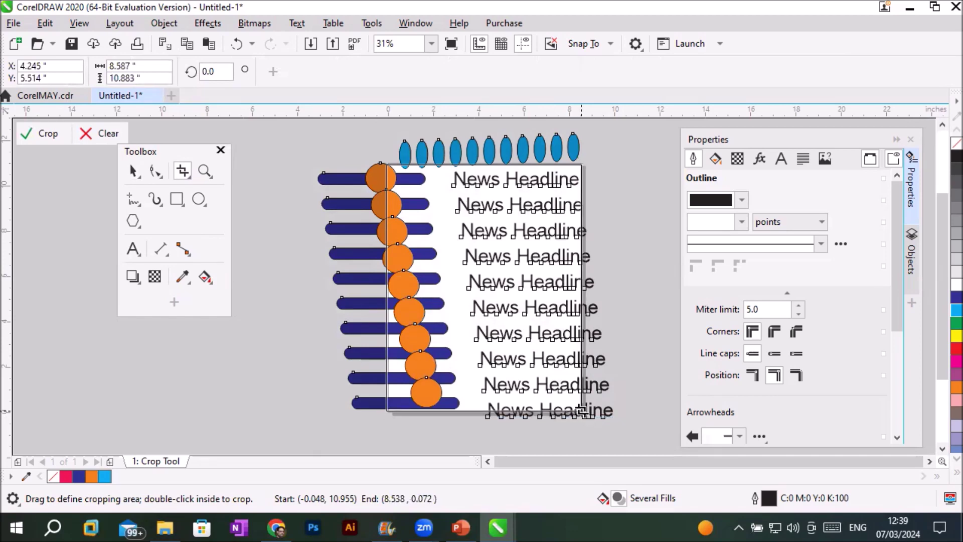
drag(581, 410, 582, 410)
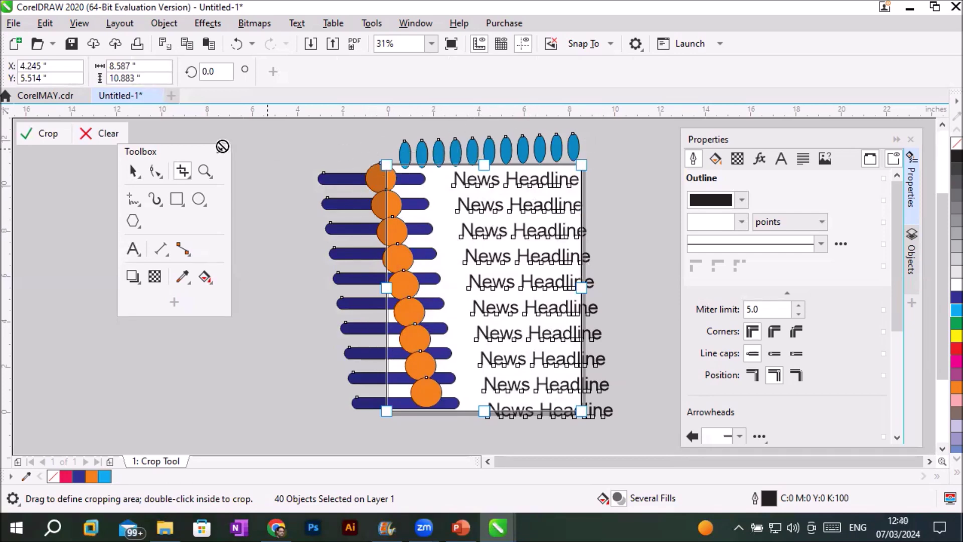
Step: Apply the crop to remove the artwork outside the page, and deselect the result
click(47, 132)
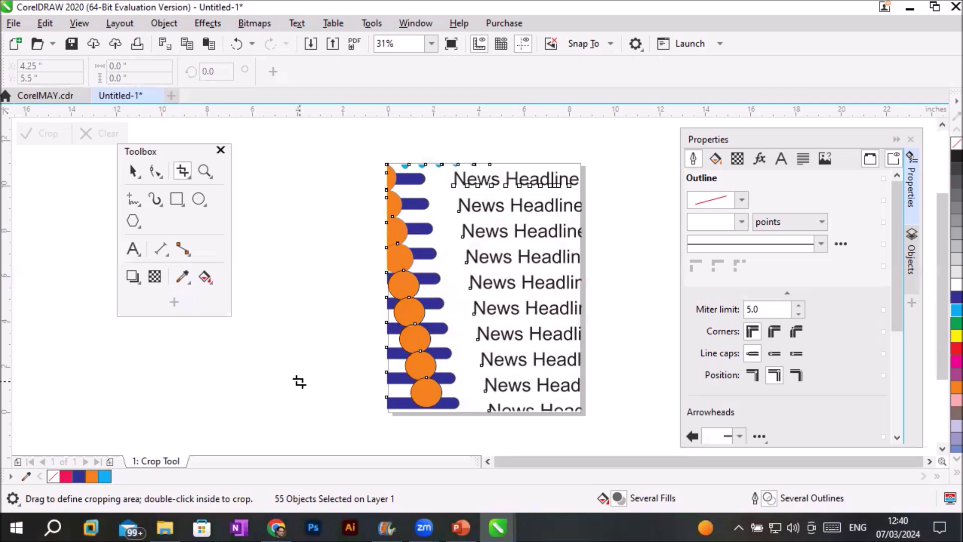
click(133, 171)
click(274, 345)
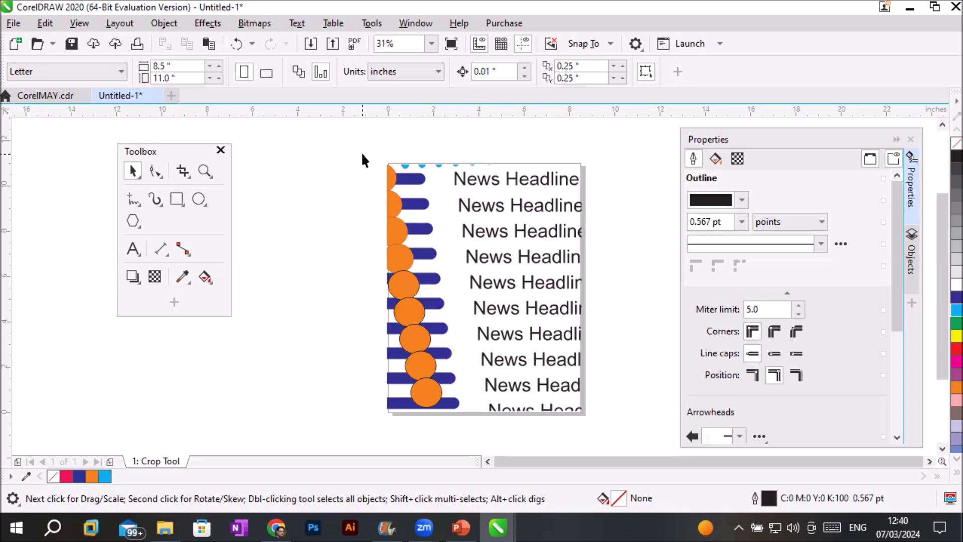
Step: Select all the cropped artwork, shift the floating Toolbox aside, and move the artwork off the page's left side
drag(362, 155, 592, 427)
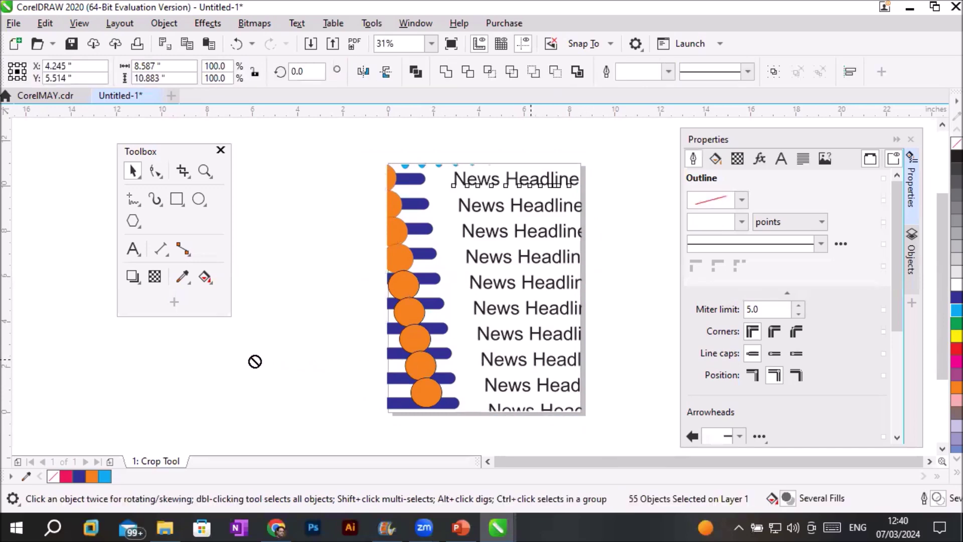
drag(133, 151, 61, 132)
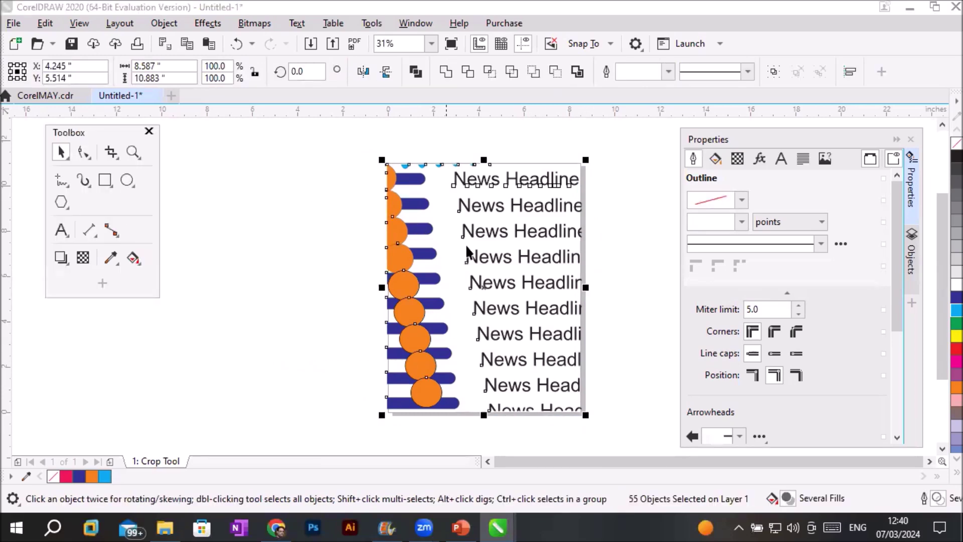
drag(474, 236, 227, 240)
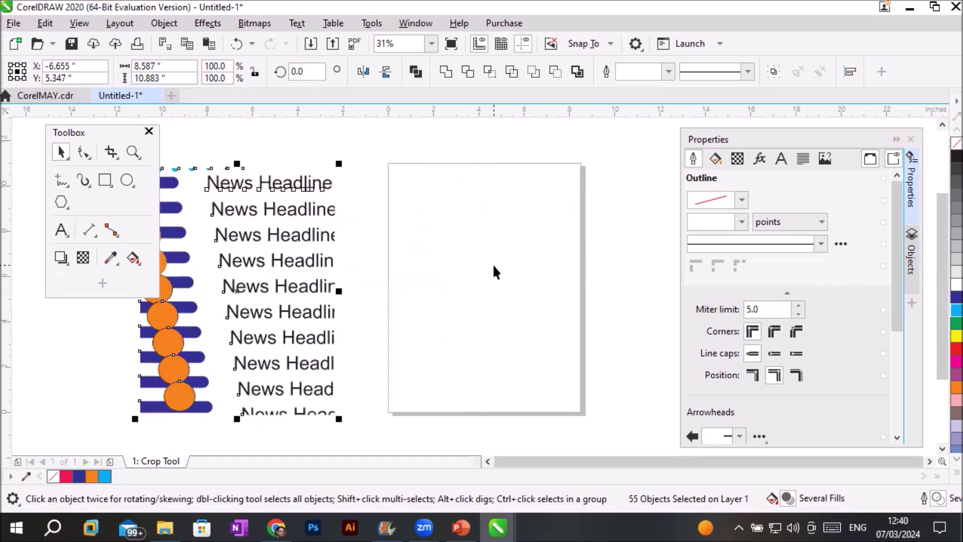
Step: Import the first four photos from the Computer room Products folder and place them in a diagonal cascade down the page
click(10, 23)
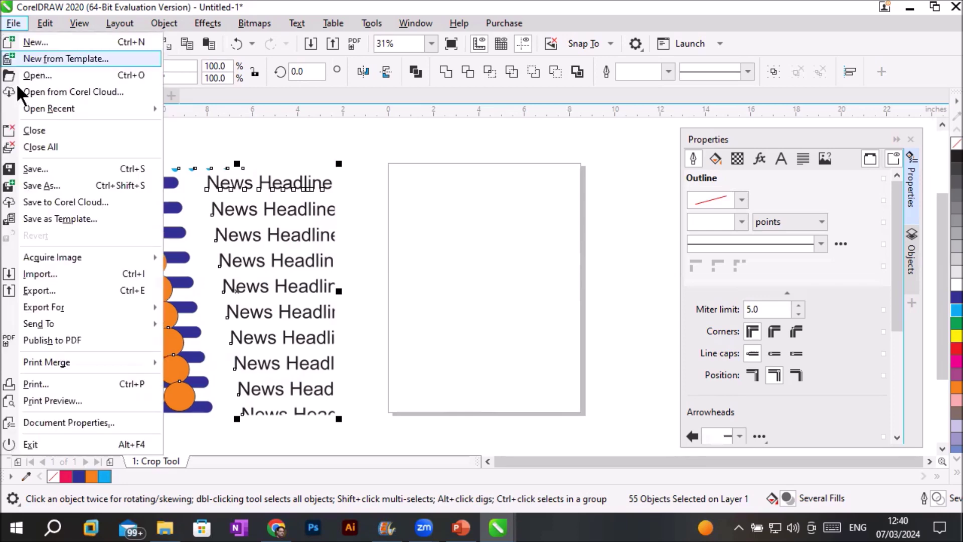
click(43, 273)
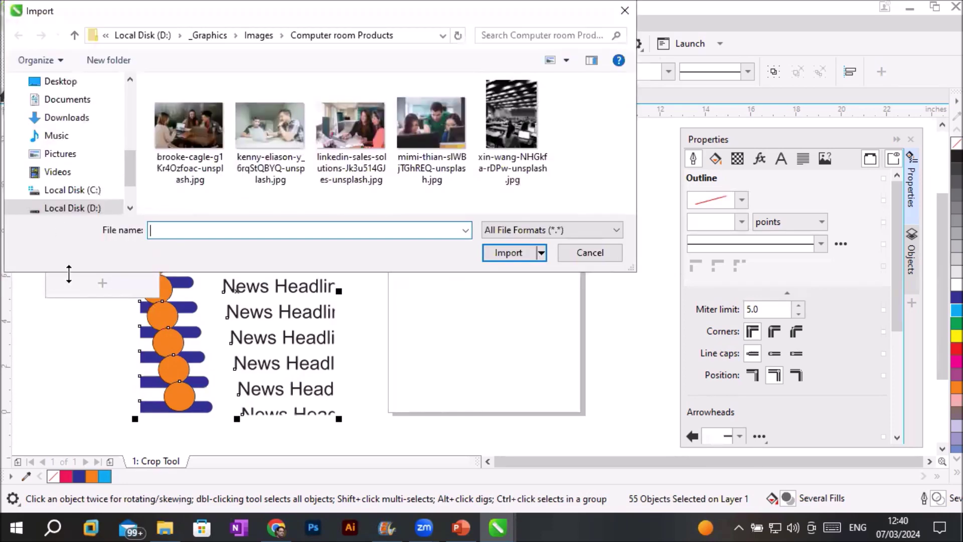
click(206, 128)
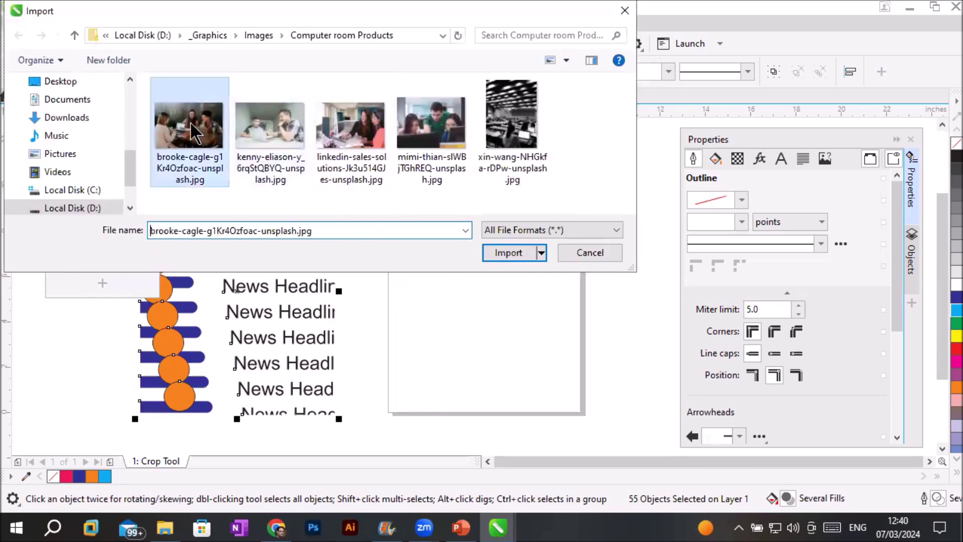
shift+click(280, 133)
shift+click(353, 132)
shift+click(427, 135)
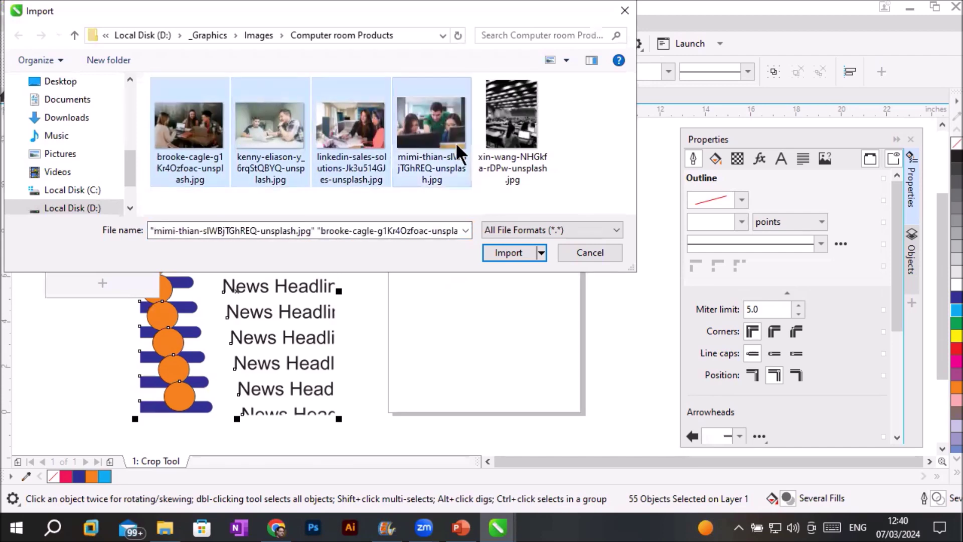
click(514, 251)
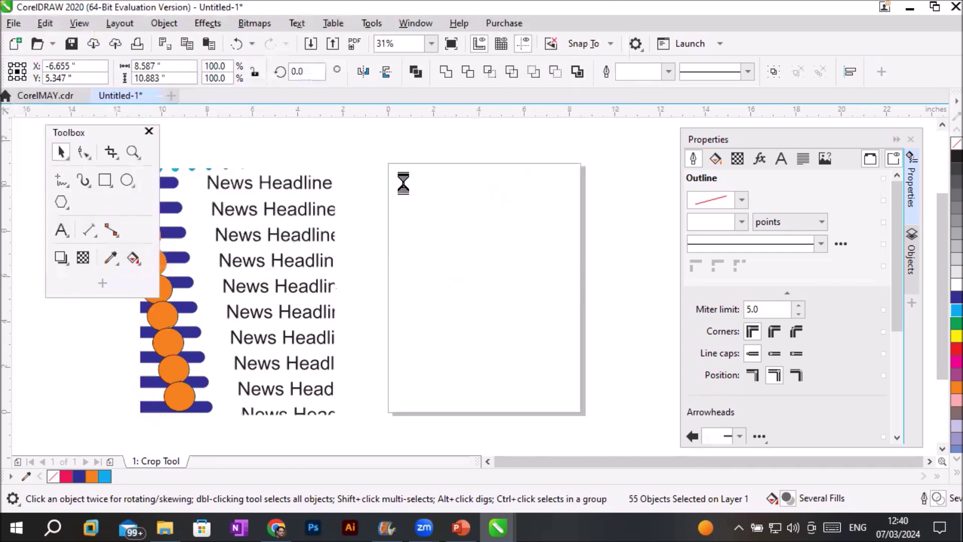
drag(399, 177, 539, 248)
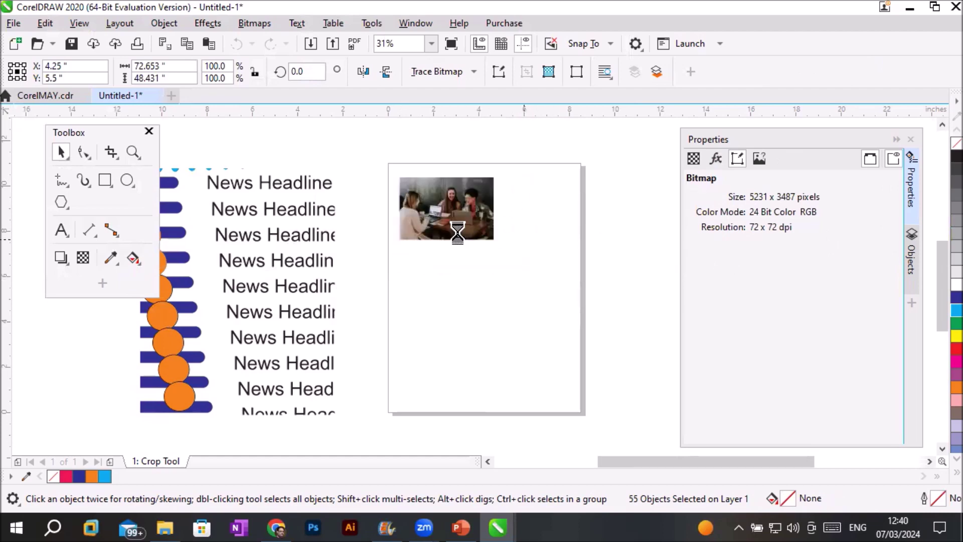
drag(436, 245, 593, 429)
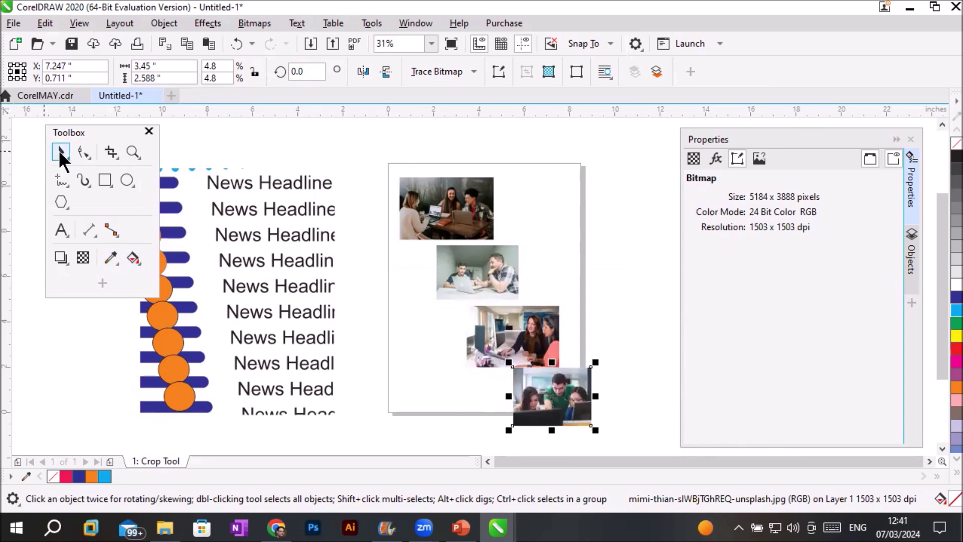
Step: Center all four photos horizontally on the page using page-edge alignment, deselect them, and collapse the alignment settings
drag(371, 166, 599, 438)
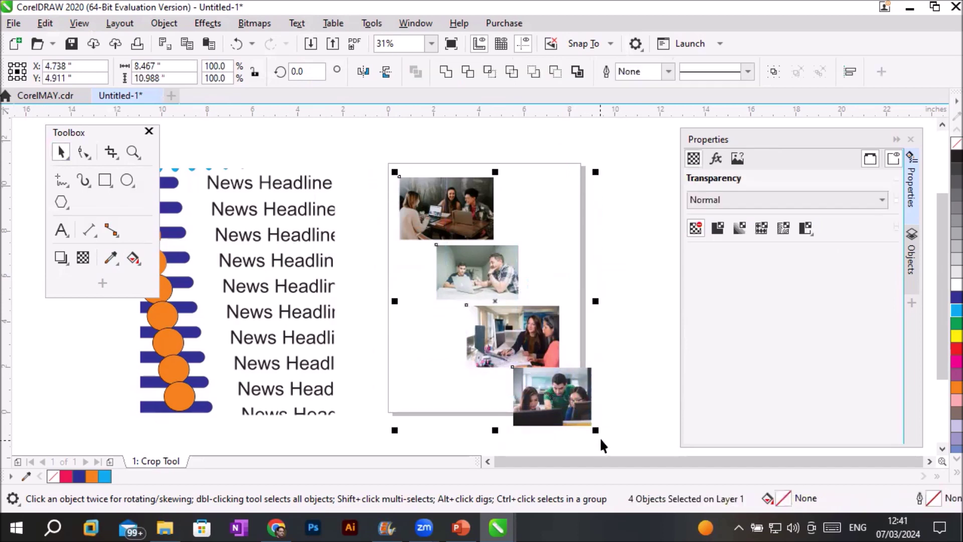
click(849, 71)
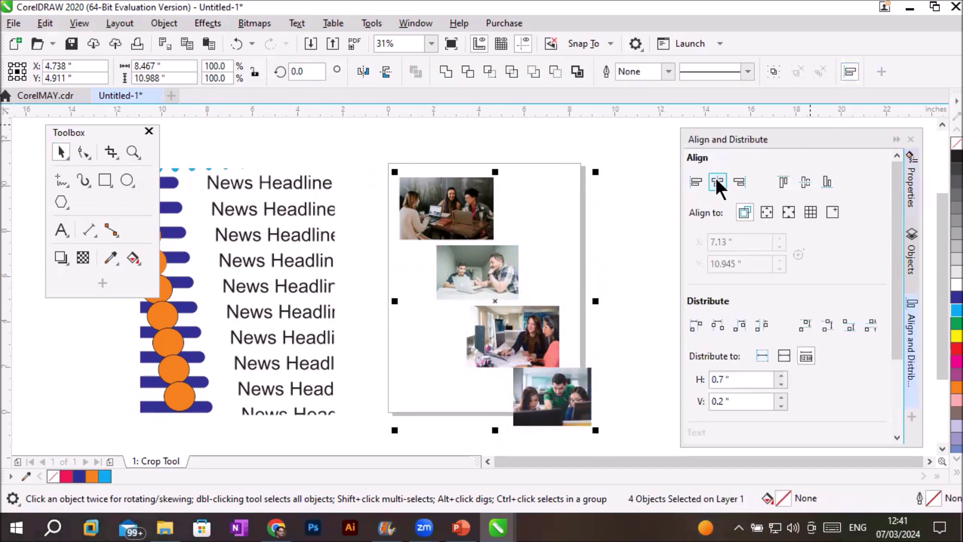
click(765, 212)
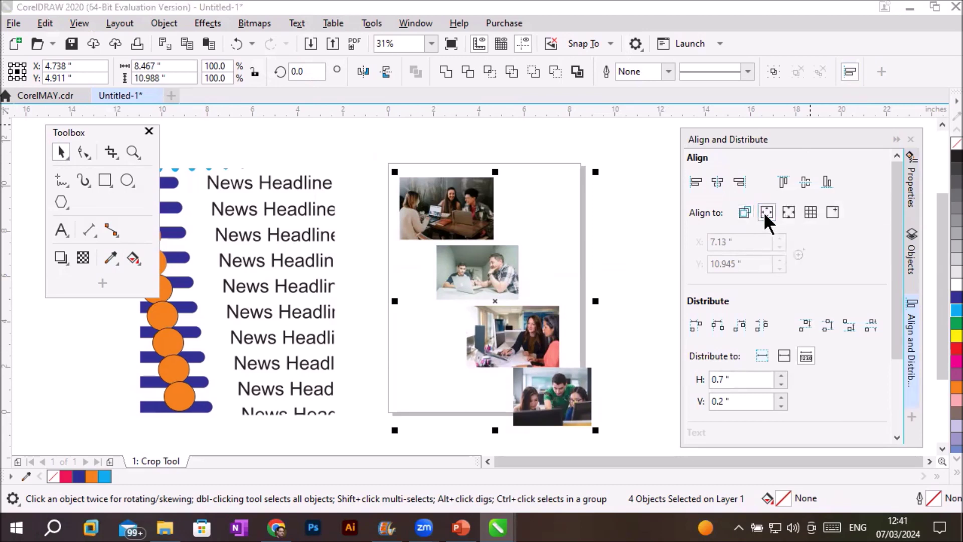
click(716, 180)
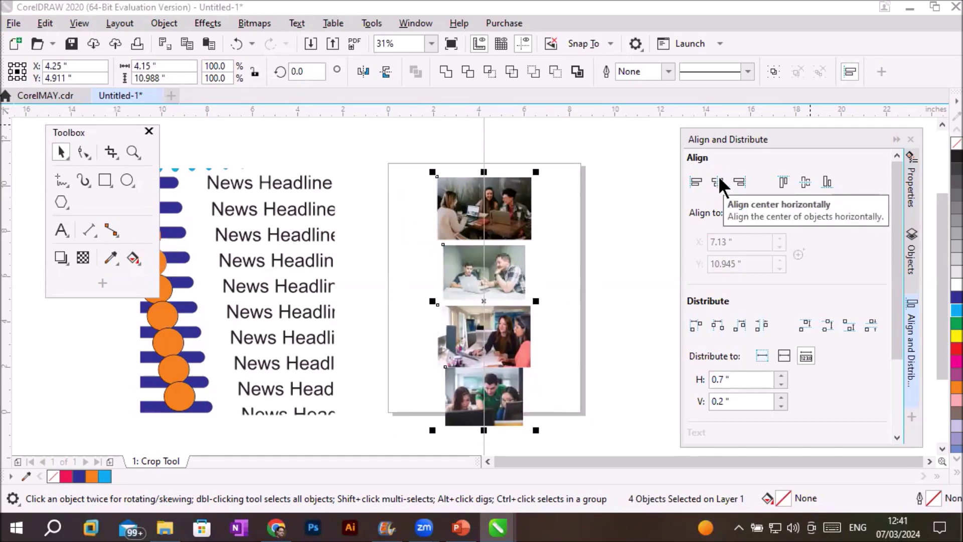
click(634, 217)
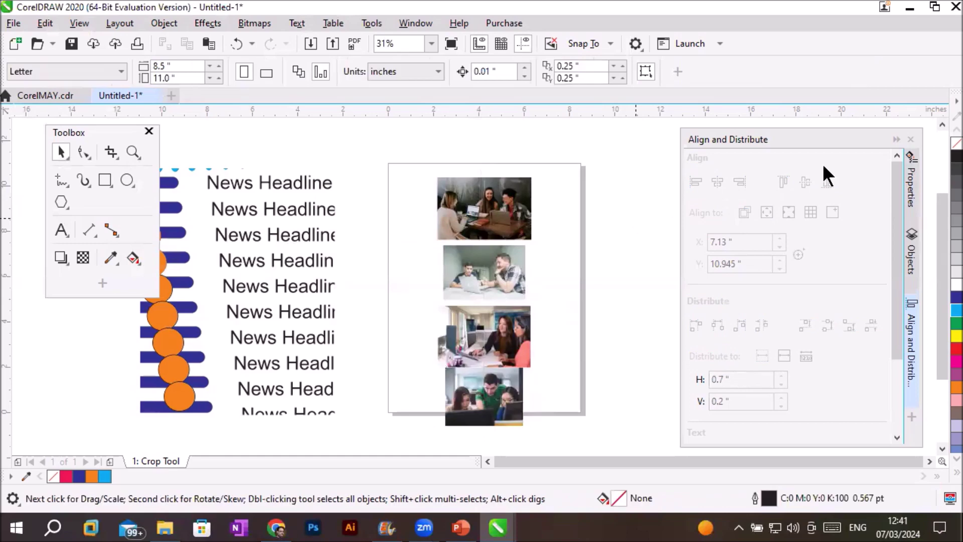
click(895, 139)
Step: Reposition and resize the photos to stack them edge to edge at similar widths down the page's center
click(503, 203)
drag(503, 203, 502, 199)
mouse_move(486, 266)
mouse_down()
mouse_move(482, 251)
mouse_move(474, 256)
mouse_up()
drag(518, 286, 530, 291)
drag(512, 343, 527, 323)
Step: Place a copy of the bottom photo beside the page's right edge and enlarge it to about 9.4 by 6.1 inches
drag(484, 397, 670, 241)
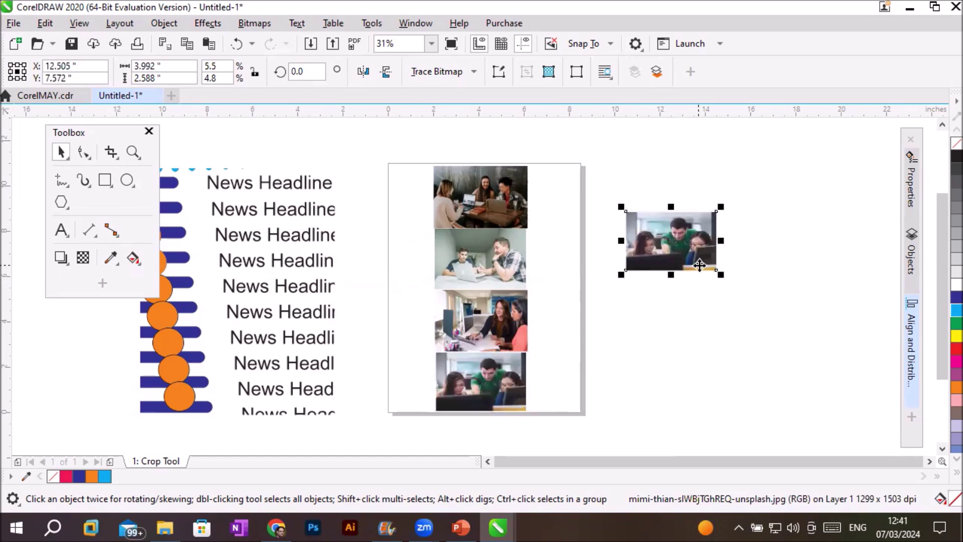
drag(718, 272, 837, 371)
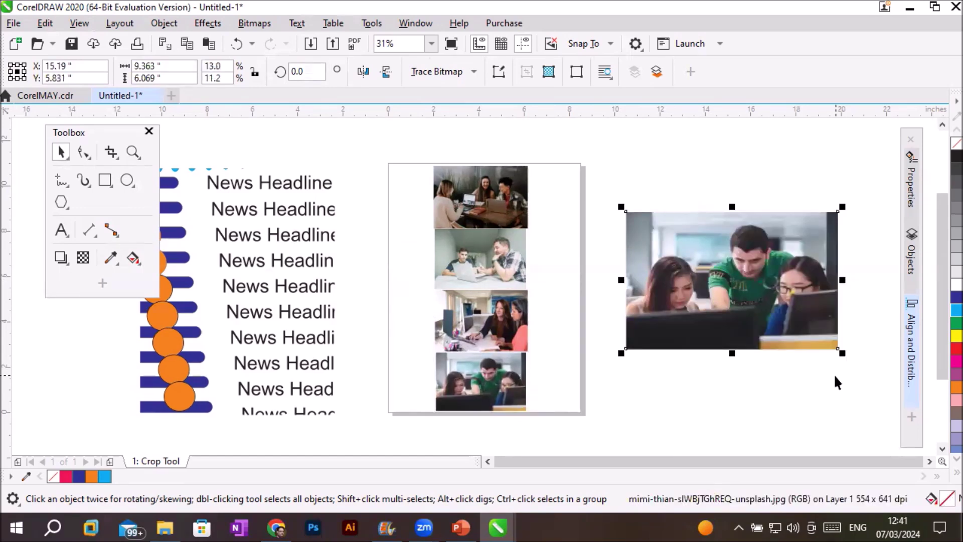
scroll(927, 457, right, 2)
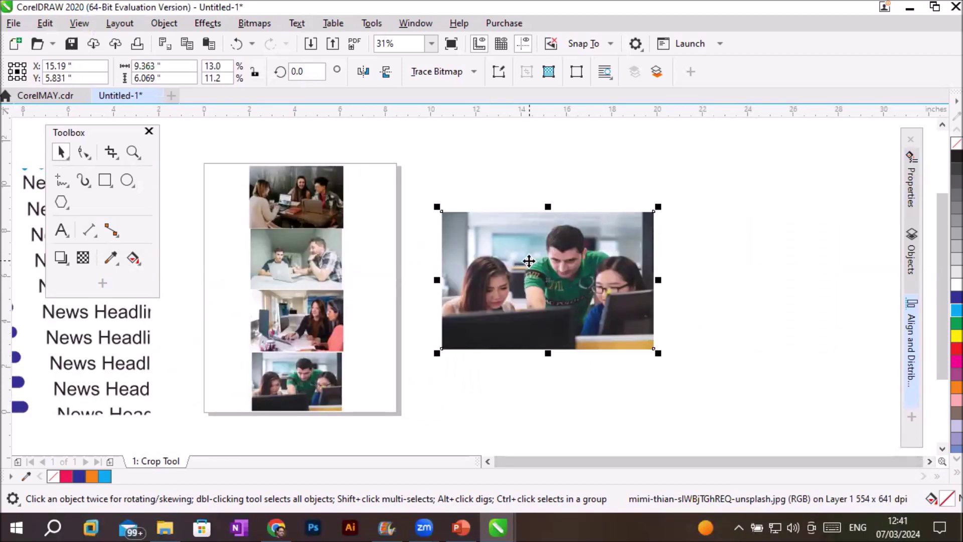
Step: Define a crop area about 4.2 by 4.5 inches around the man in the enlarged photo and rotate it to 45 degrees
click(111, 152)
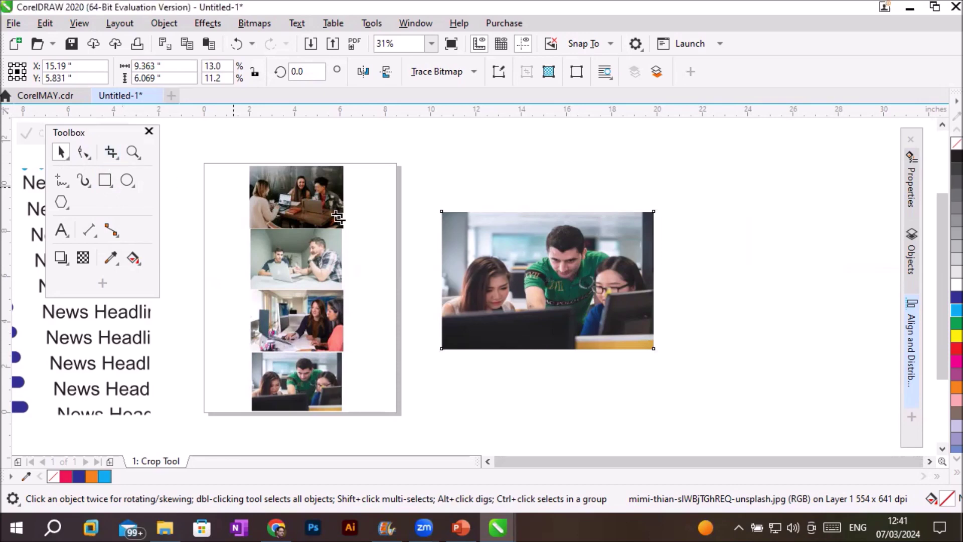
drag(517, 217, 612, 319)
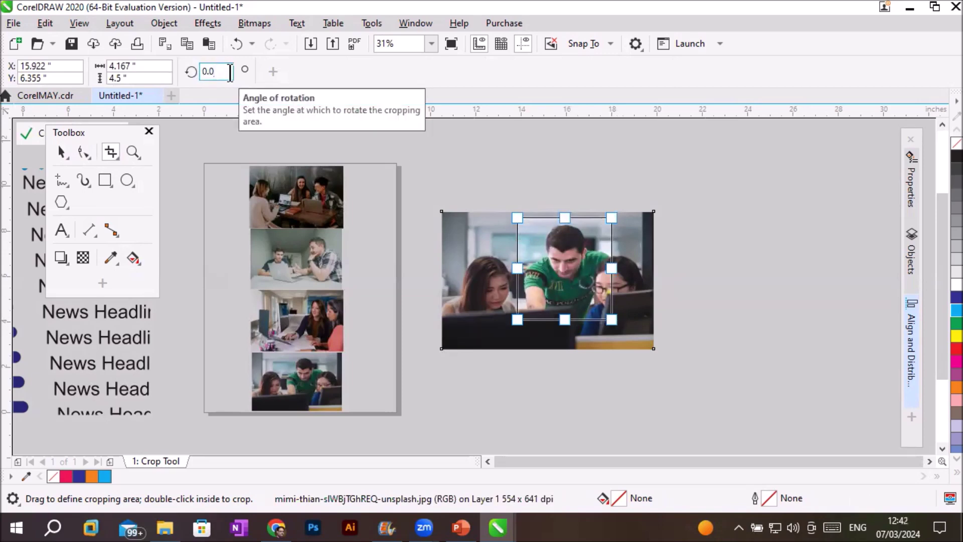
text(1)
key(Return)
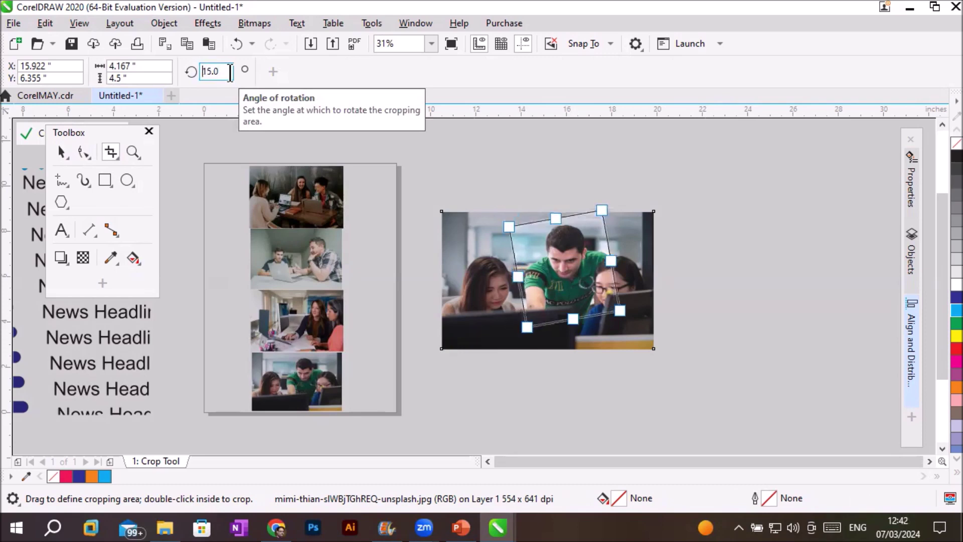
key(Delete)
text(4)
key(Return)
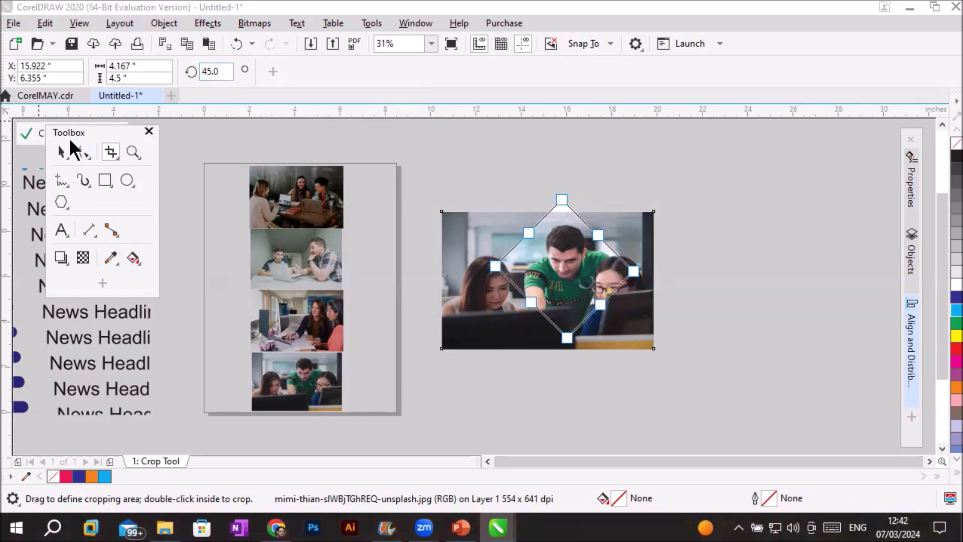
Step: Apply the rotated crop to the enlarged photo and move the resulting diamond-shaped picture about 2 inches down
drag(73, 132, 65, 205)
click(51, 132)
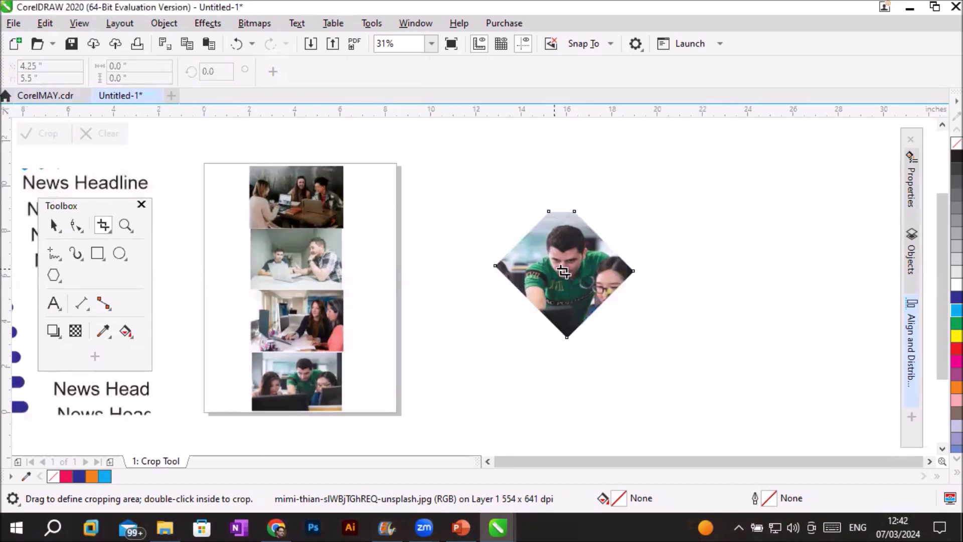
click(54, 226)
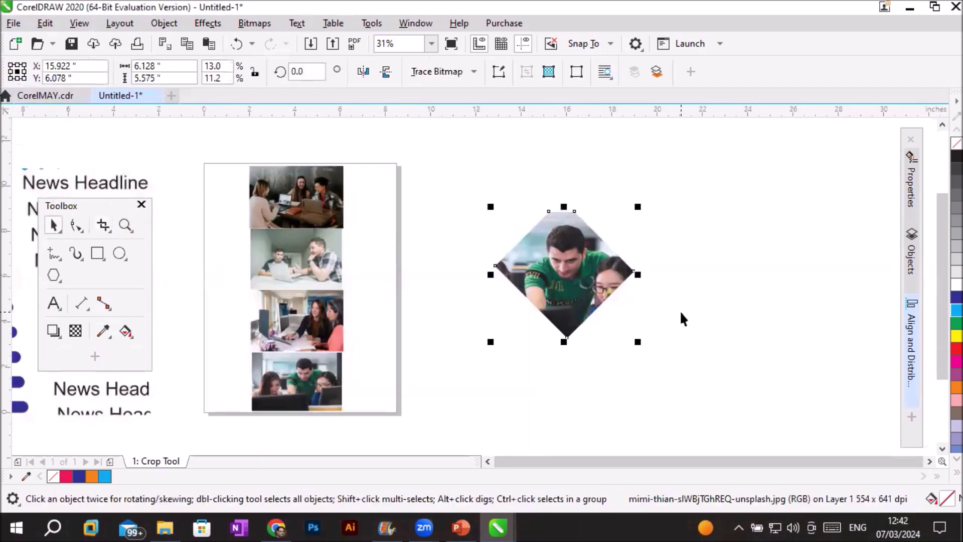
drag(572, 304, 582, 353)
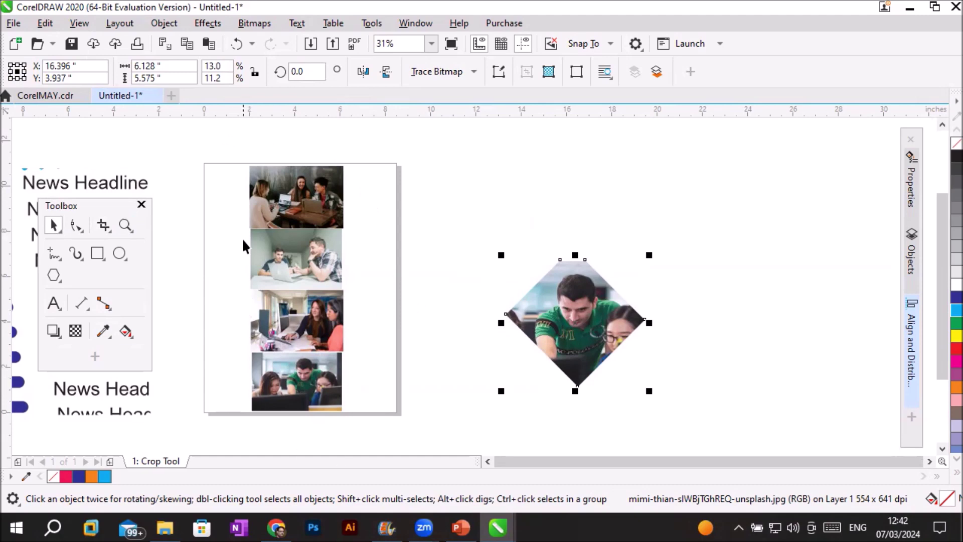
Step: Select the four stacked photos and crop them together to a vertical strip about 2.3 by 10.56 inches
drag(228, 158, 355, 437)
scroll(346, 393, up, 1)
scroll(326, 381, down, 1)
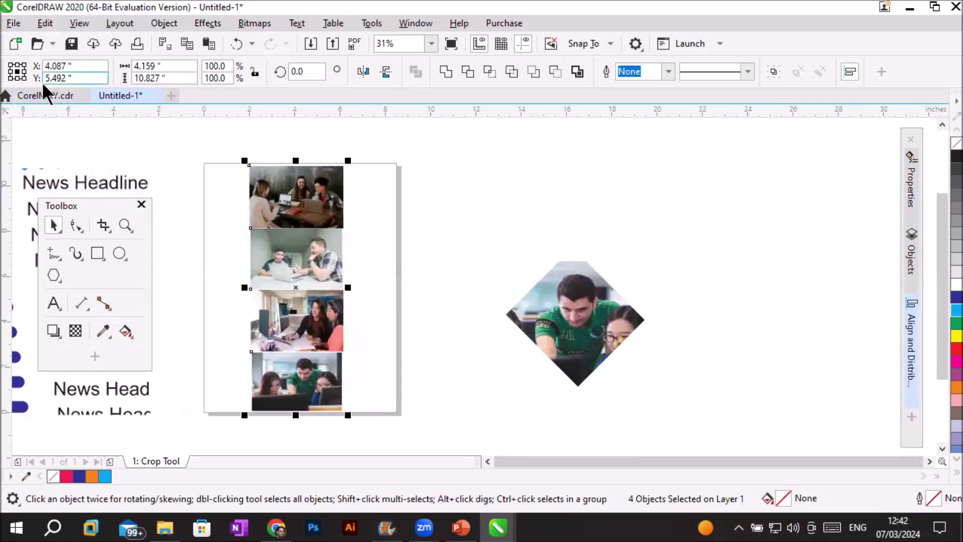
click(98, 223)
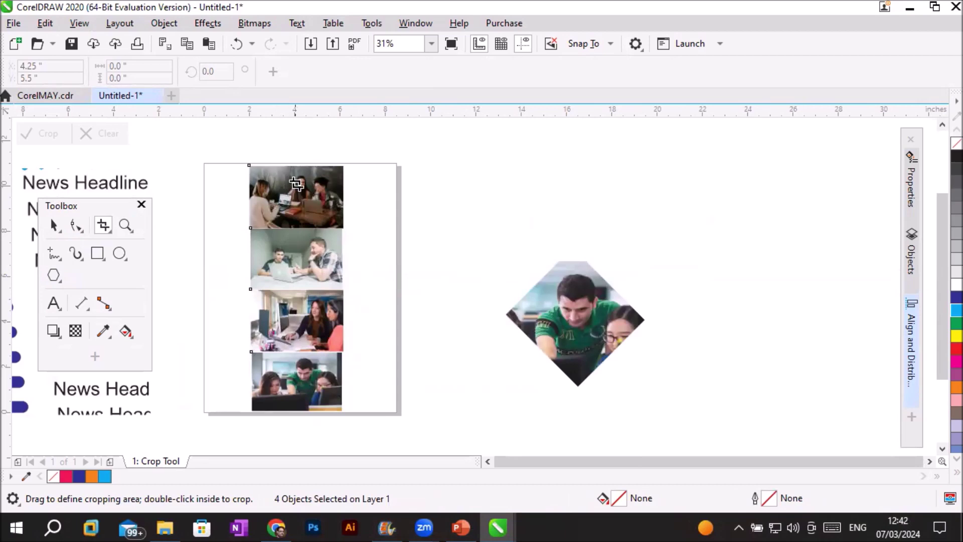
drag(290, 172, 339, 409)
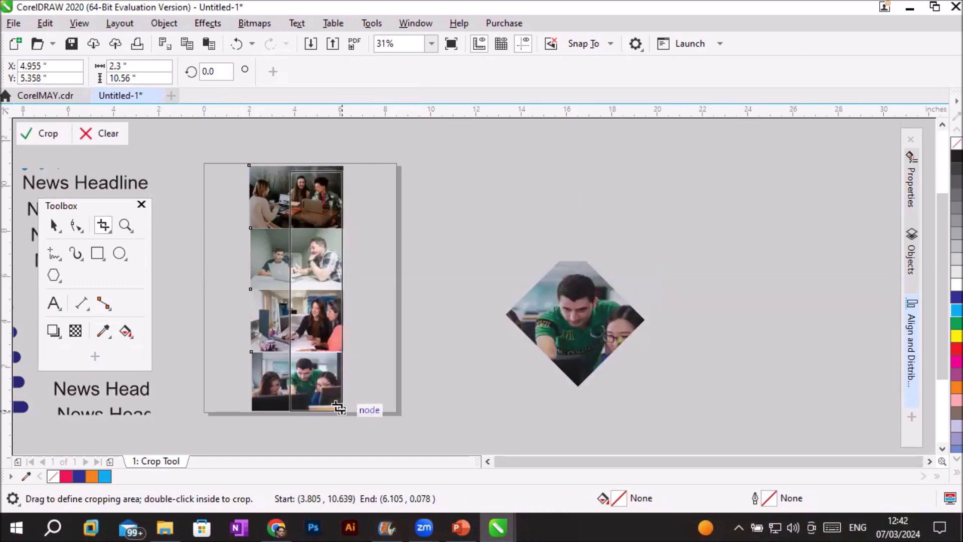
drag(339, 408, 339, 408)
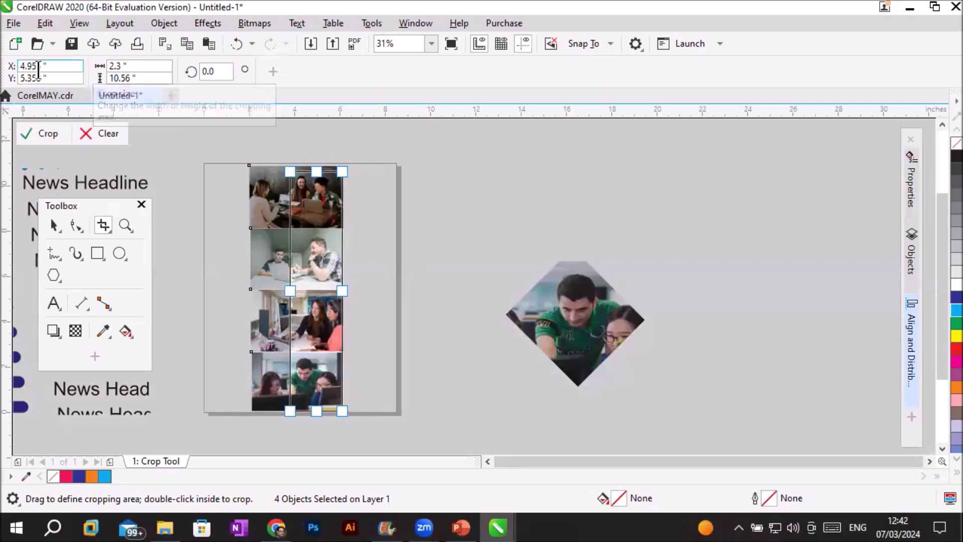
click(37, 131)
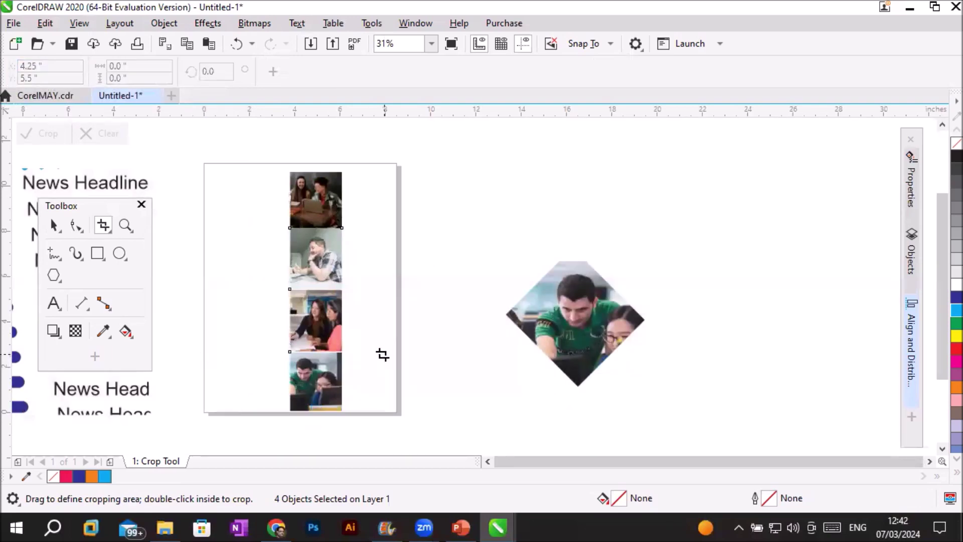
Step: Select each of the four cropped photos in turn to check that they are still separate objects
click(53, 224)
click(371, 304)
click(303, 194)
click(306, 266)
click(306, 323)
click(310, 391)
scroll(376, 381, up, 2)
scroll(374, 389, down, 2)
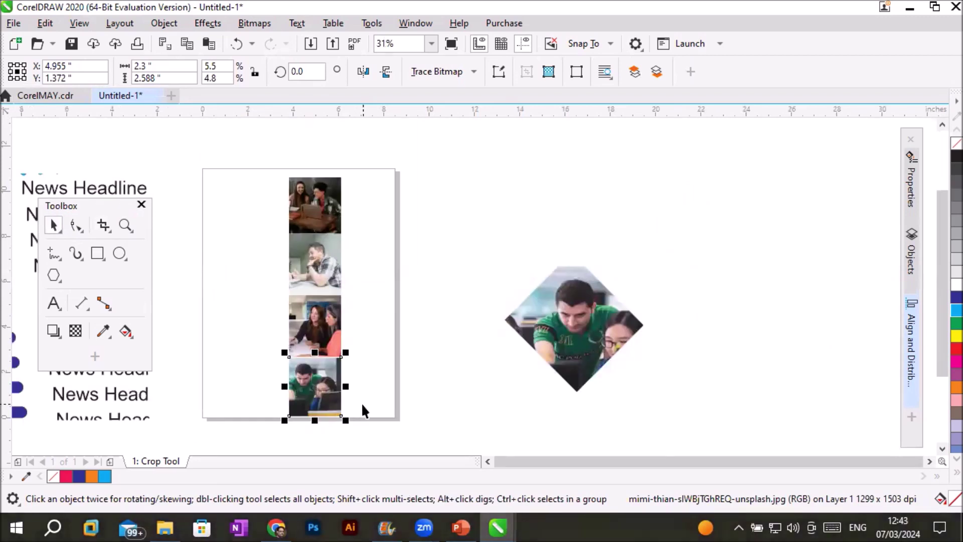
Step: Look over the tools grouped with Crop, then switch to the PowerPoint presentation and show the slide on splitting objects with the Knife tool
click(105, 224)
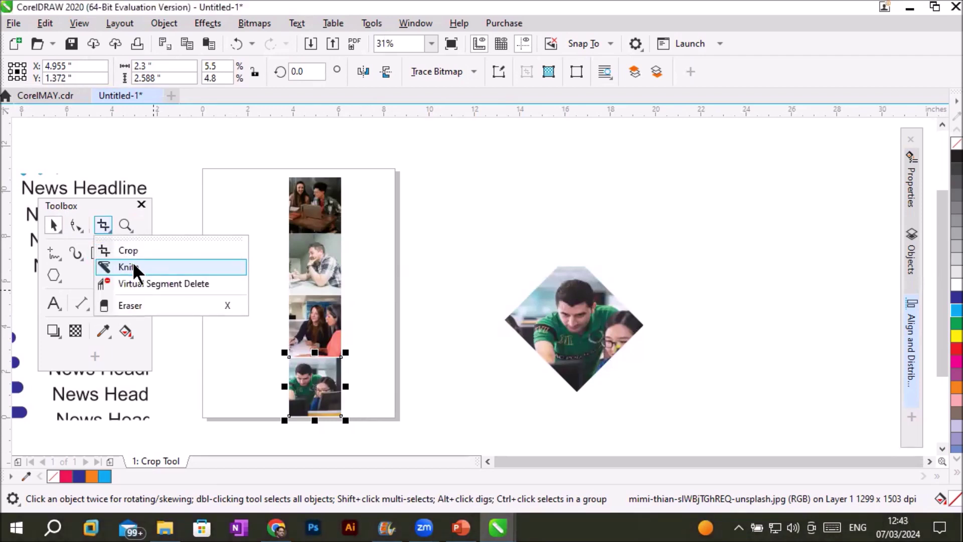
click(389, 263)
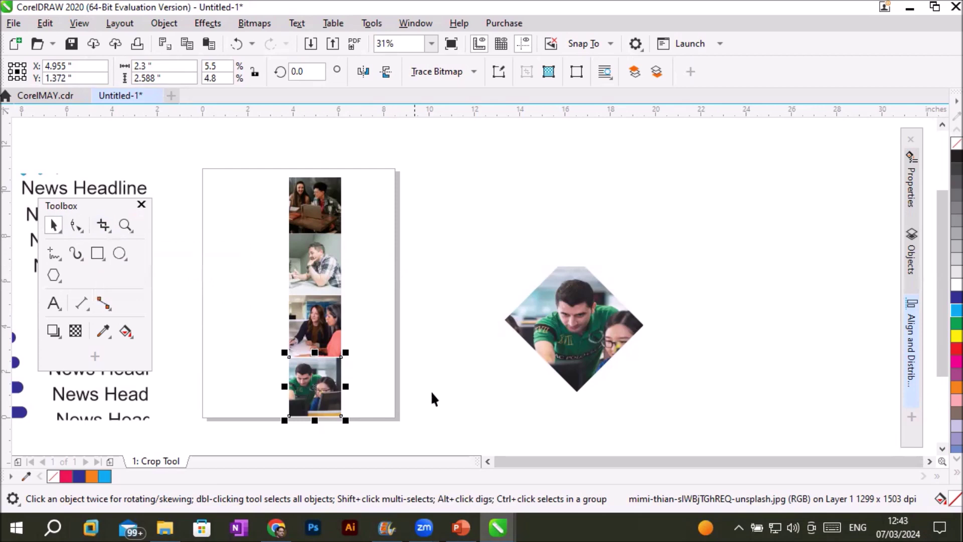
click(458, 527)
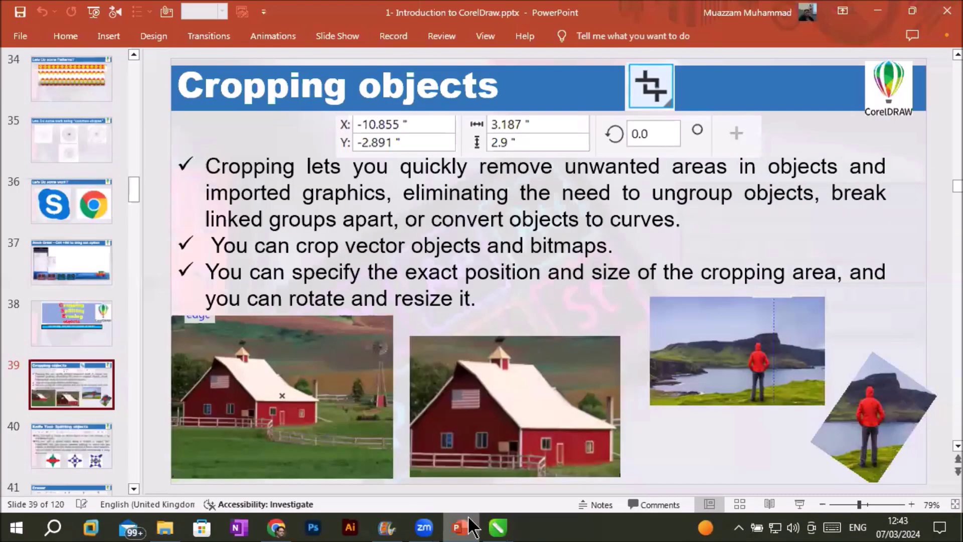
click(73, 449)
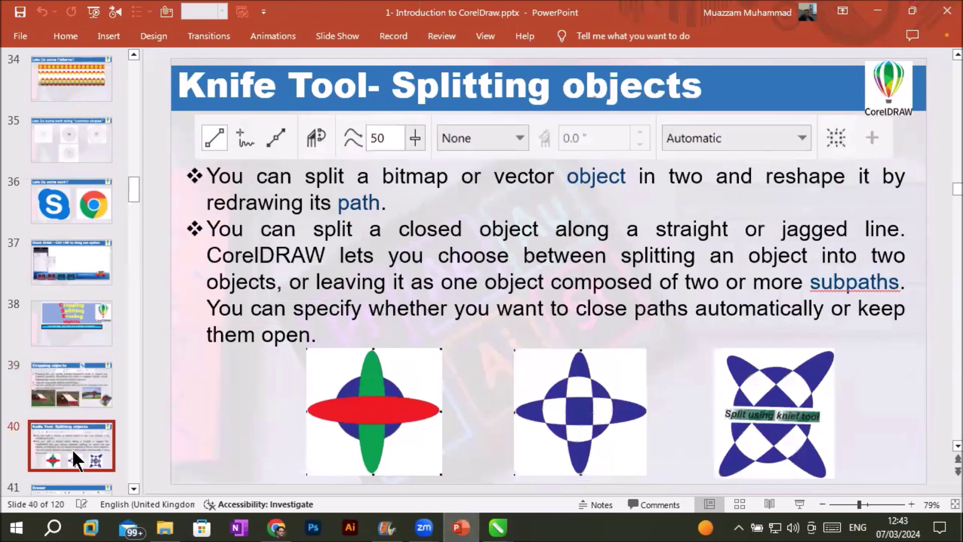
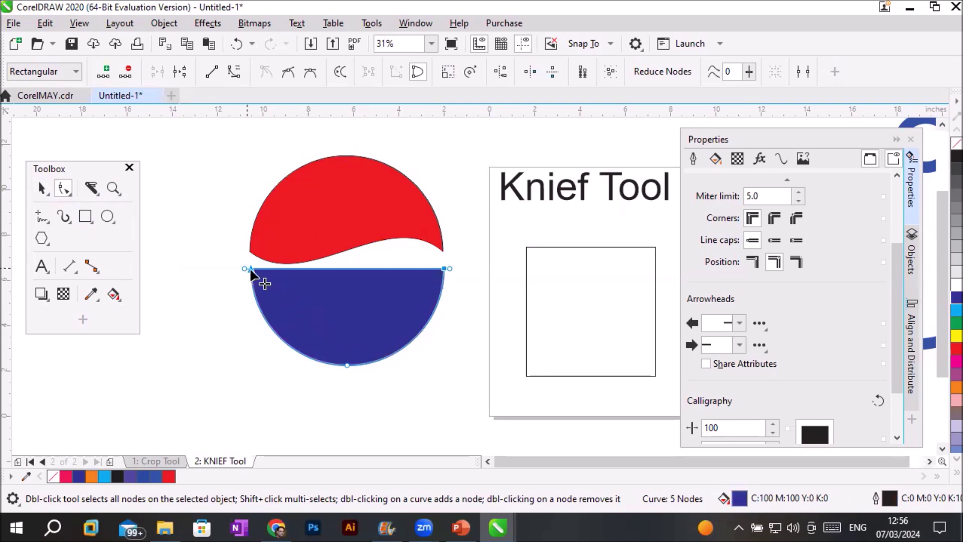
Step: Convert the straight upper edge of the blue half-circle to a curve and check the node options at its other end
scroll(240, 260, up, 2)
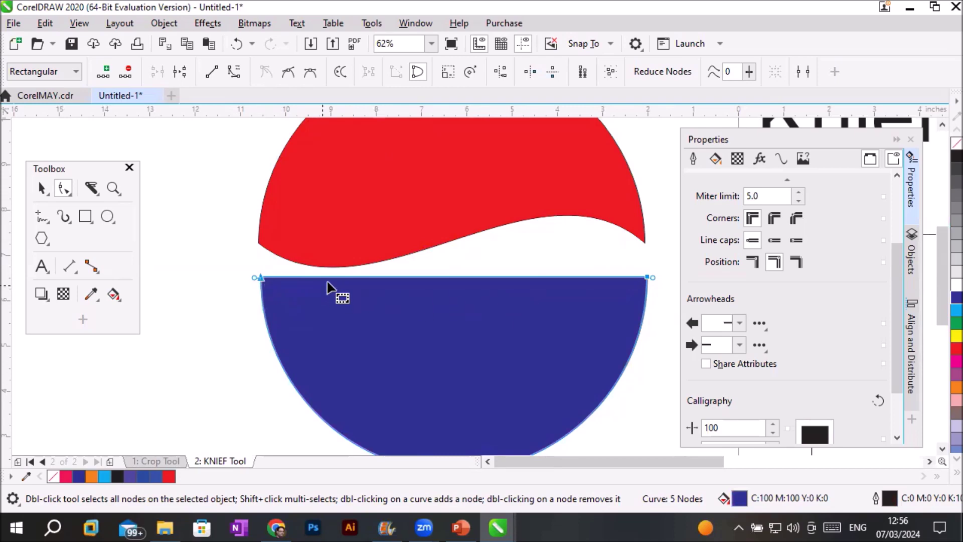
right_click(647, 278)
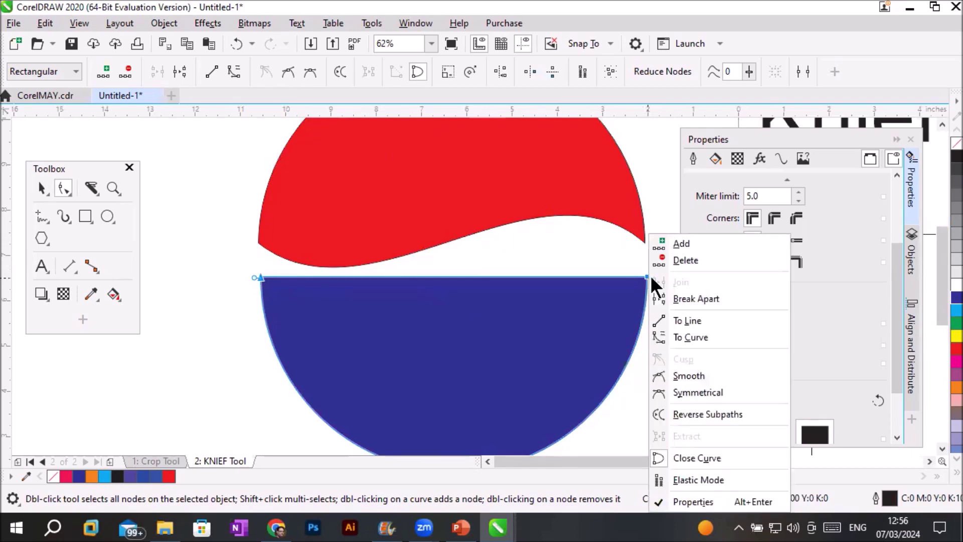
click(682, 335)
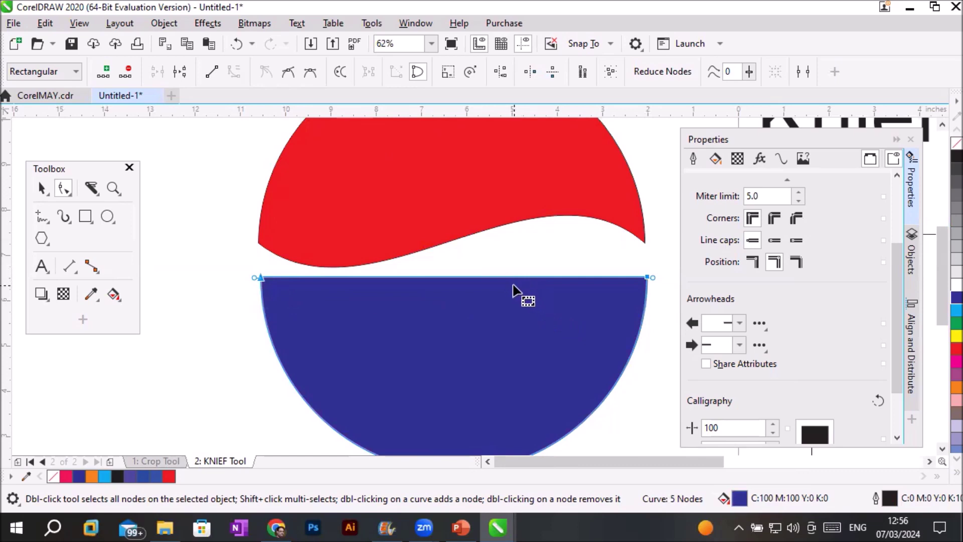
scroll(517, 293, down, 2)
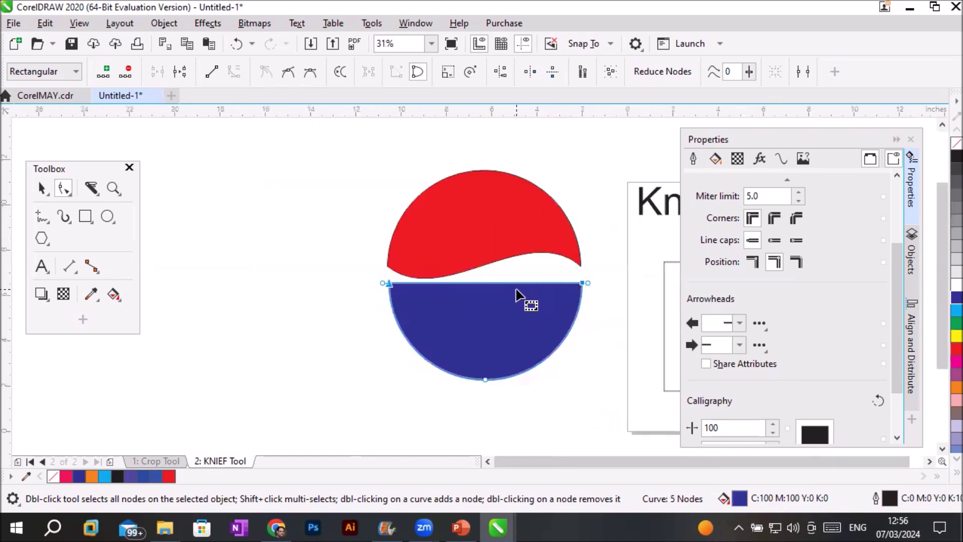
click(382, 283)
right_click(382, 282)
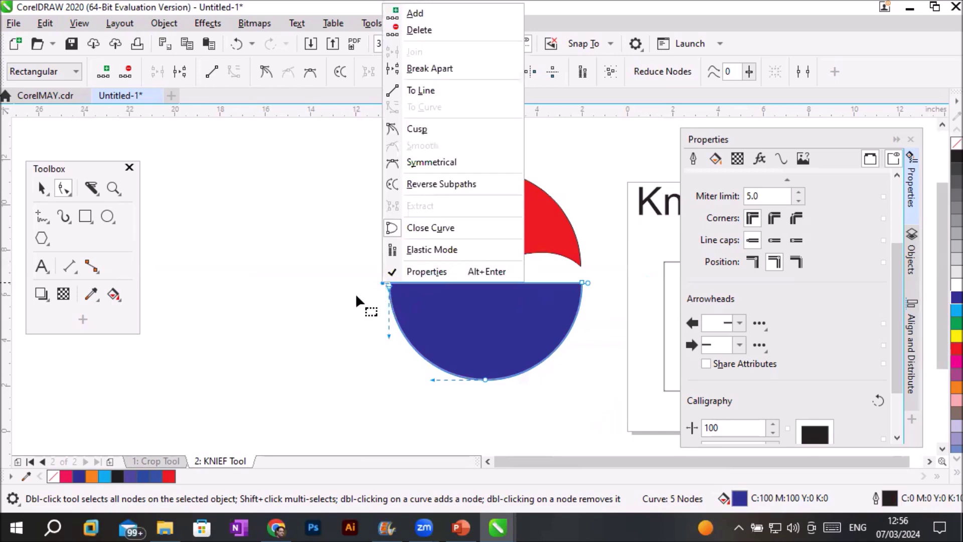
click(355, 293)
Step: Move the blue half-circle aside and place a vertically mirrored copy of the red wavy shape directly below the original
click(41, 189)
drag(468, 338, 220, 366)
click(435, 258)
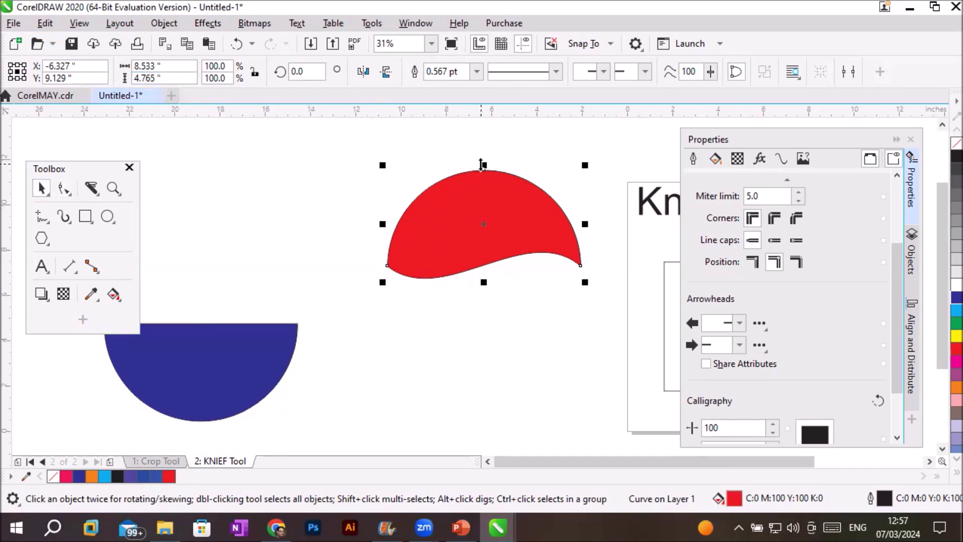
drag(482, 164, 478, 318)
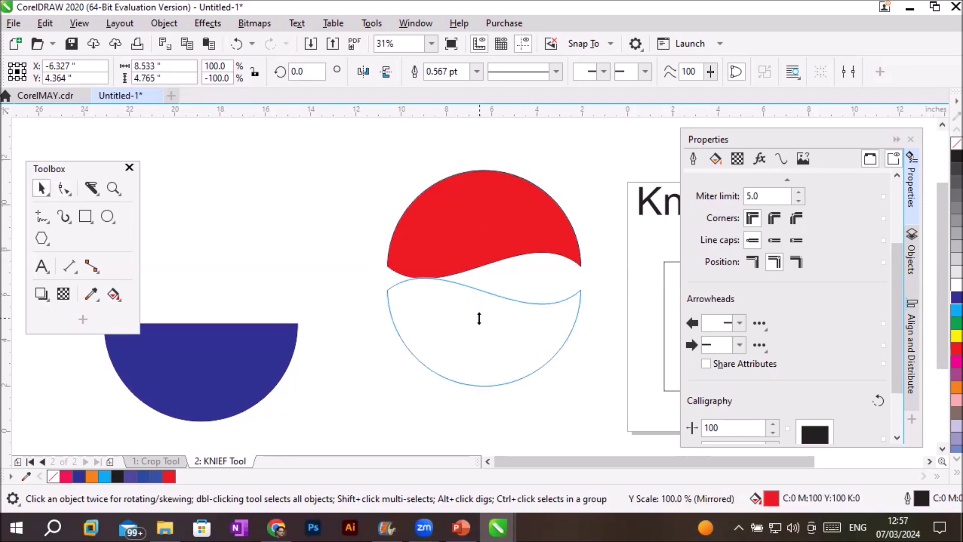
drag(479, 318, 478, 318)
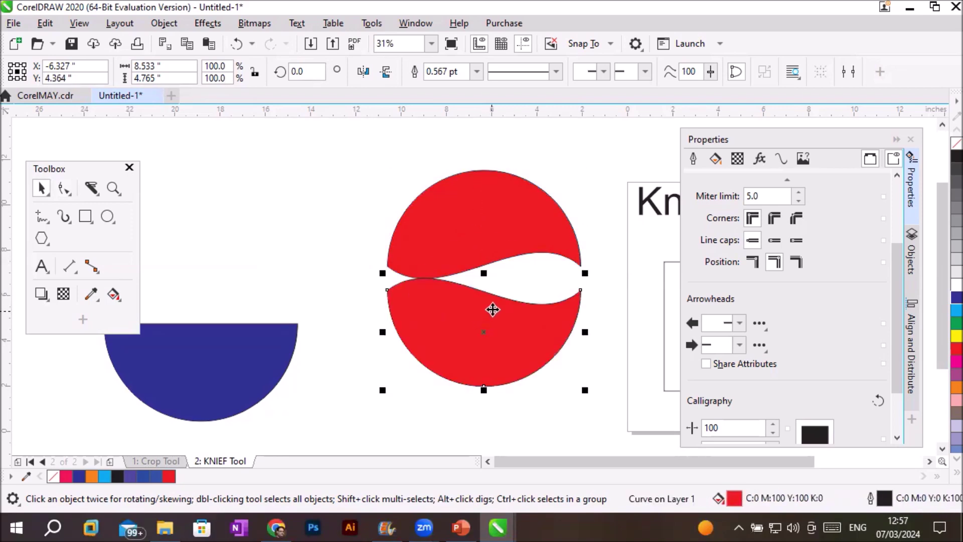
Step: Flip the lower red copy horizontally so its wave runs parallel to the upper shape, and fill it dark blue
click(362, 72)
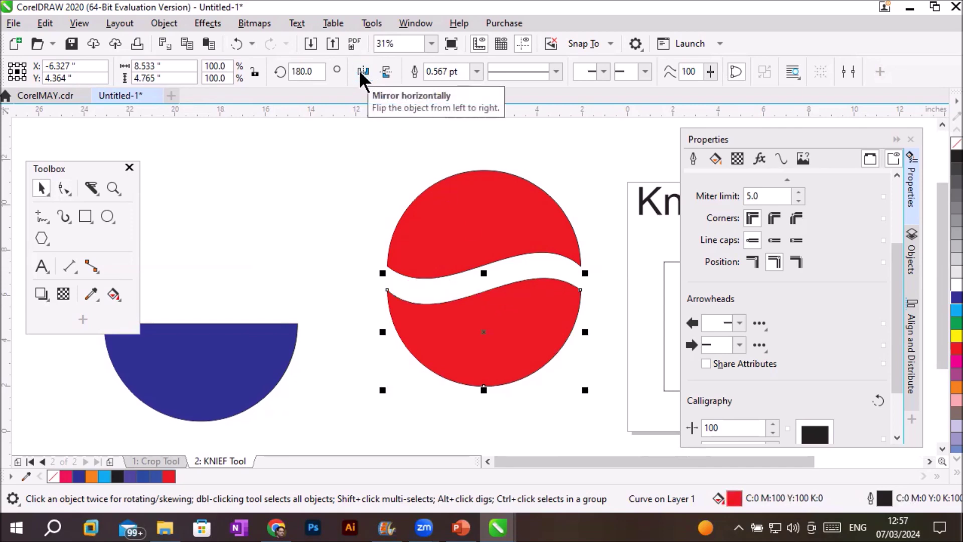
click(359, 71)
click(360, 71)
click(360, 72)
click(360, 71)
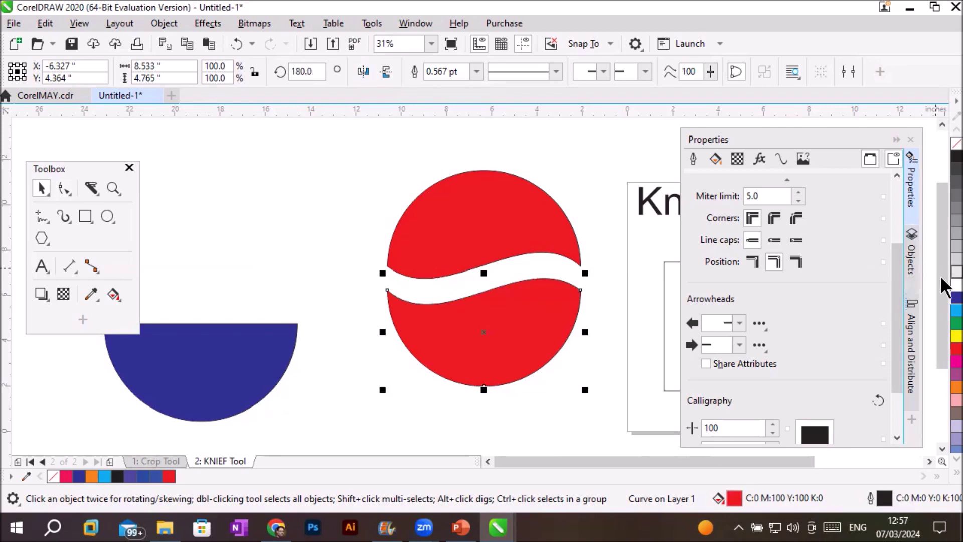
click(956, 297)
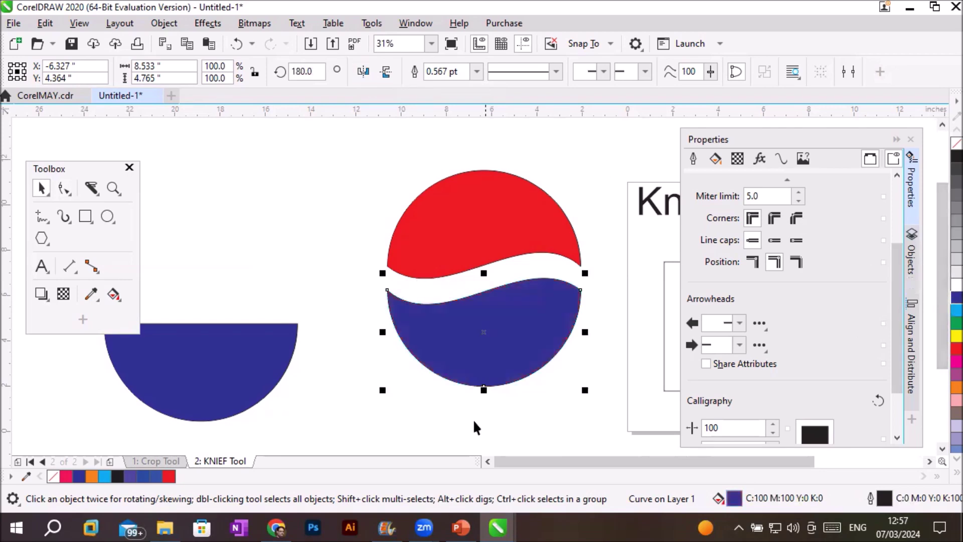
click(382, 419)
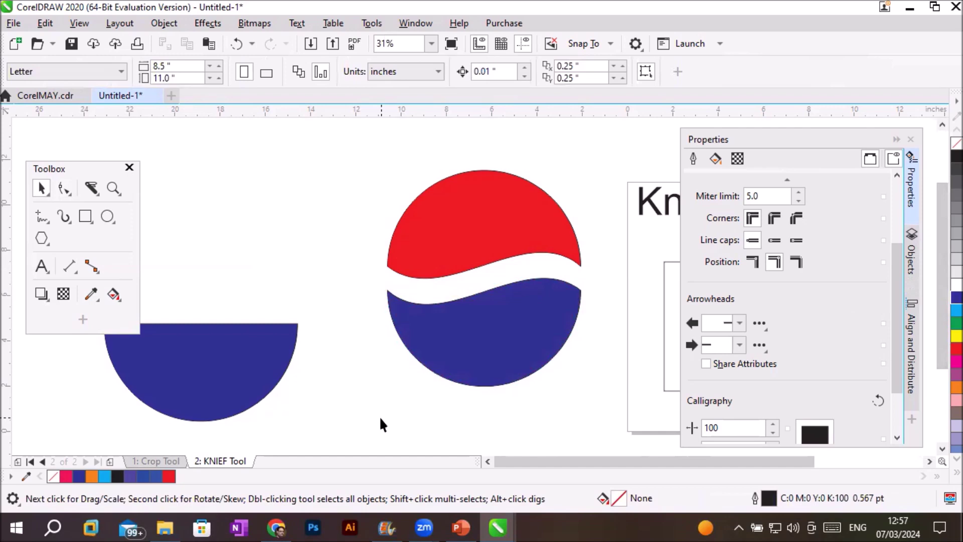
Step: Move the wavy blue half up about 0.6 inches to narrow the white band below the red half
click(495, 356)
drag(497, 342, 495, 328)
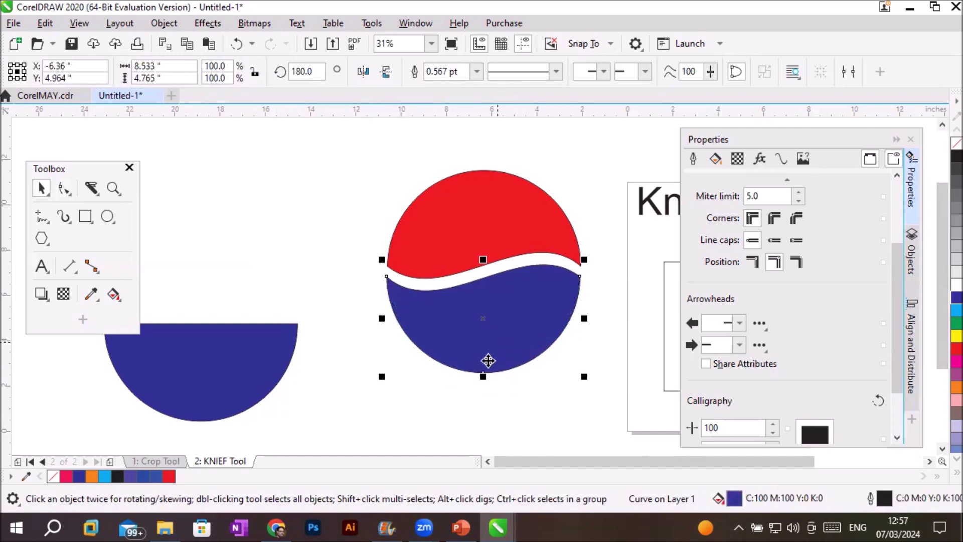
click(413, 420)
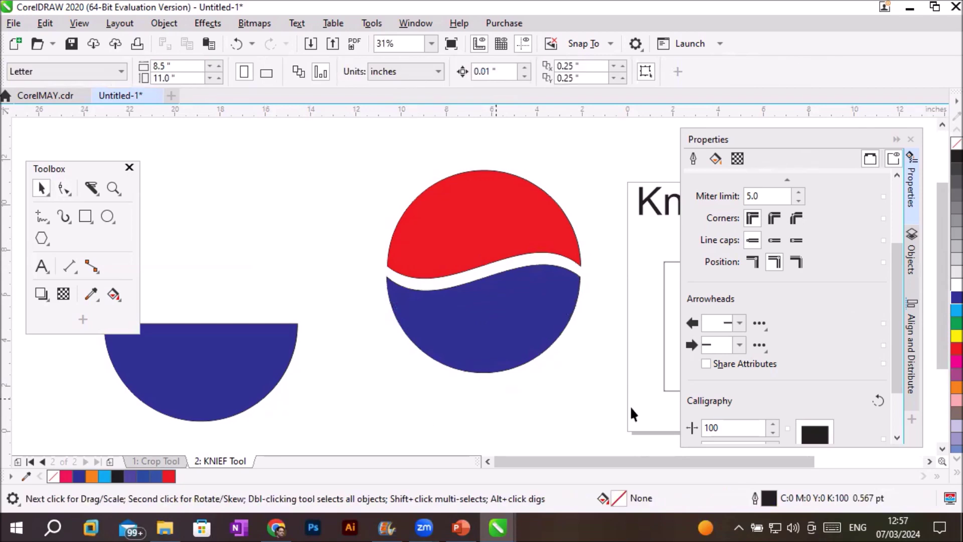
Step: Add the artistic text "PEPSI" in Arial just below the red and blue circle
click(942, 449)
click(941, 449)
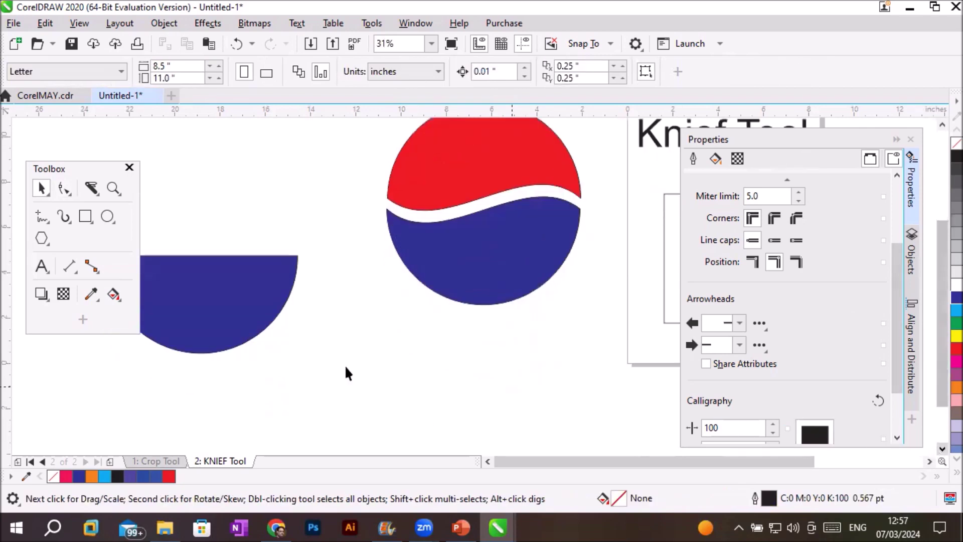
click(42, 265)
click(421, 355)
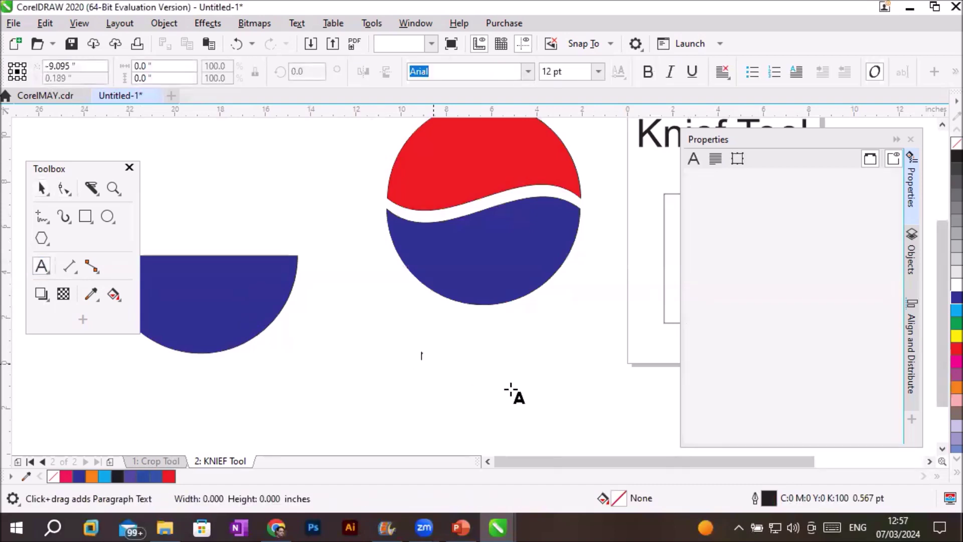
text(PEPSI)
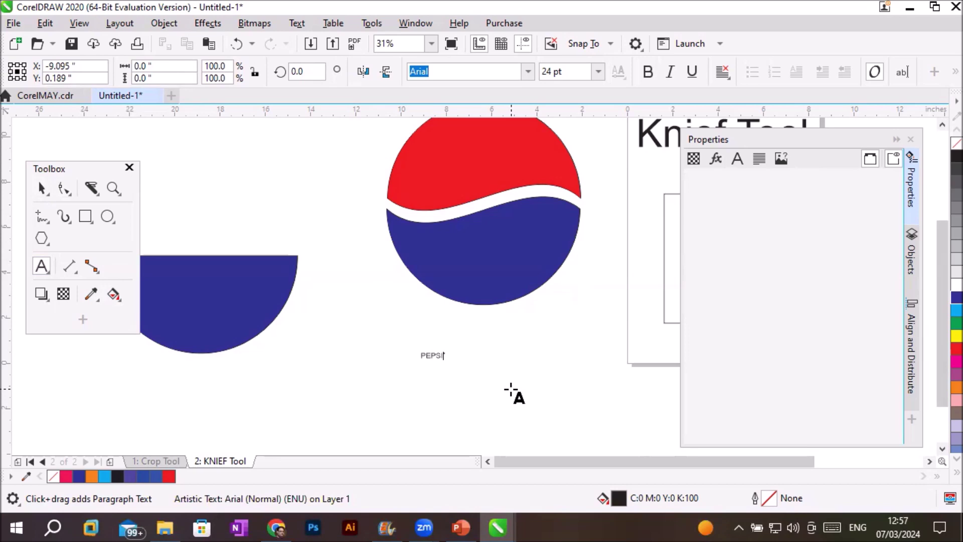
Step: Enlarge the PEPSI text beneath the circle to about 5.7 inches wide and change its font to Cooper Black
click(42, 189)
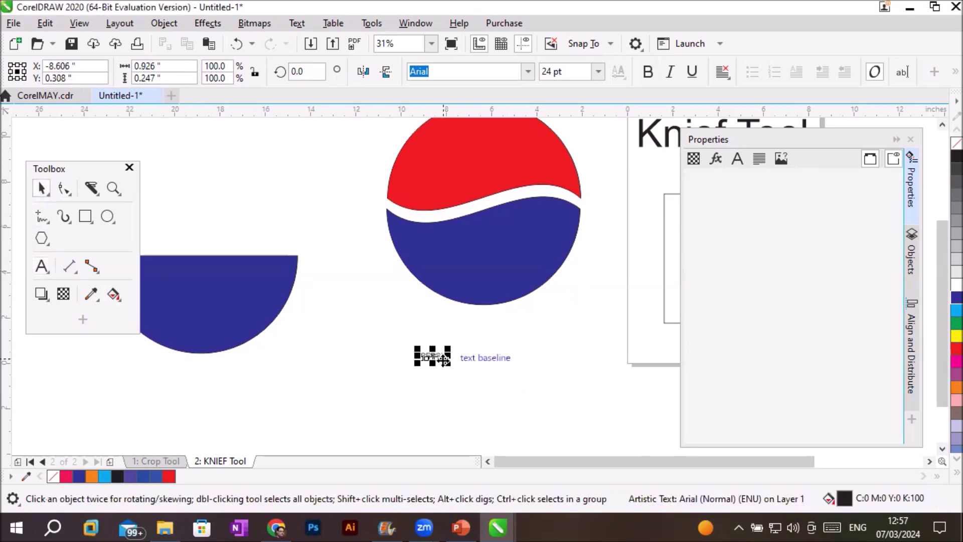
drag(449, 365, 537, 342)
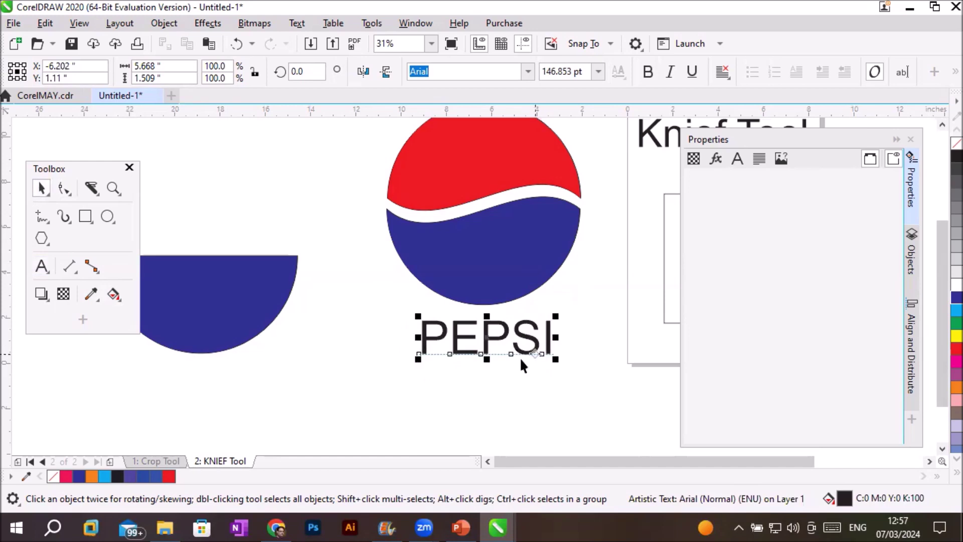
click(528, 72)
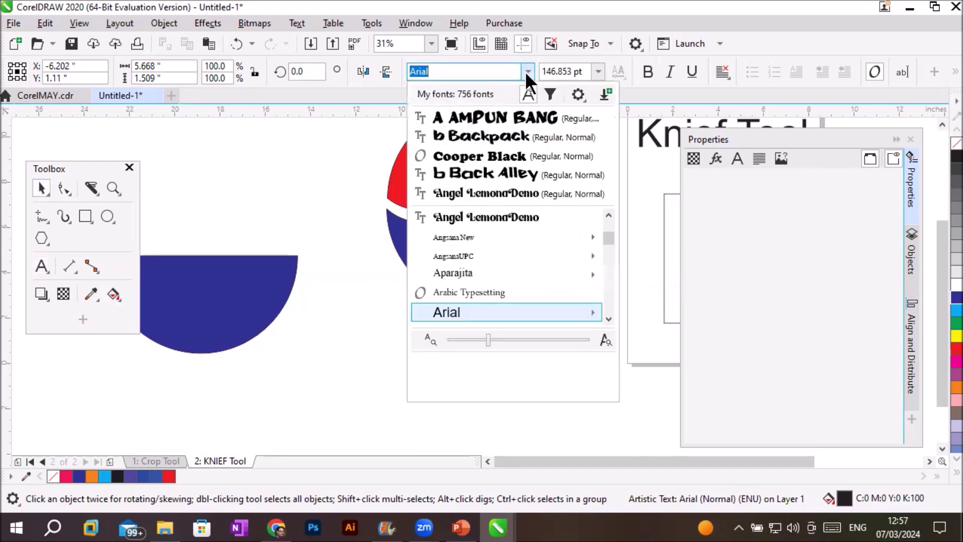
scroll(519, 226, down, 3)
scroll(516, 231, down, 5)
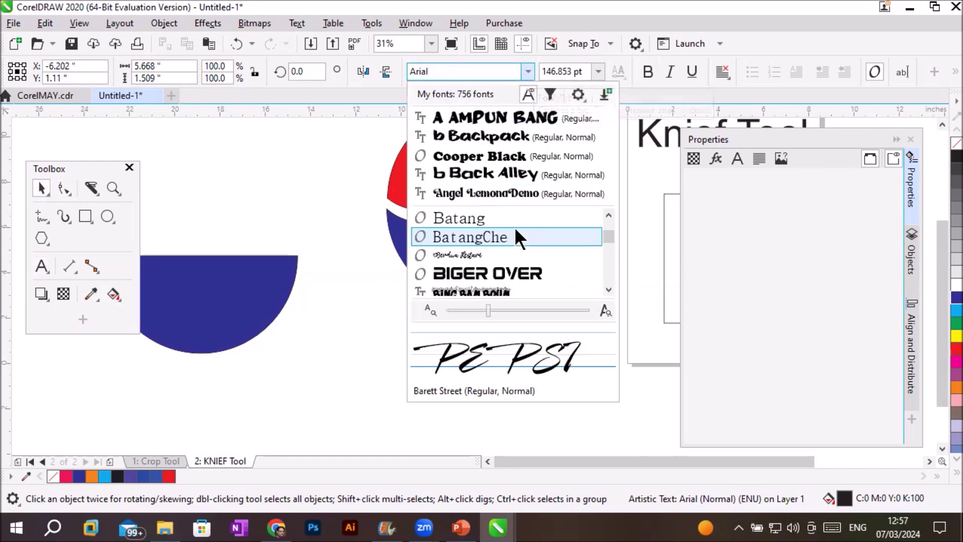
mouse_move(516, 230)
scroll(515, 230, down, 6)
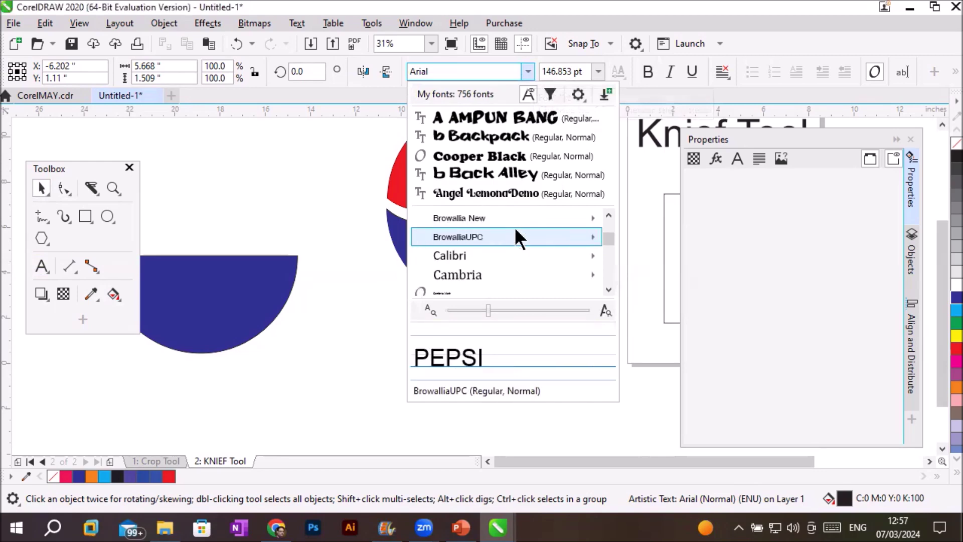
scroll(515, 229, down, 4)
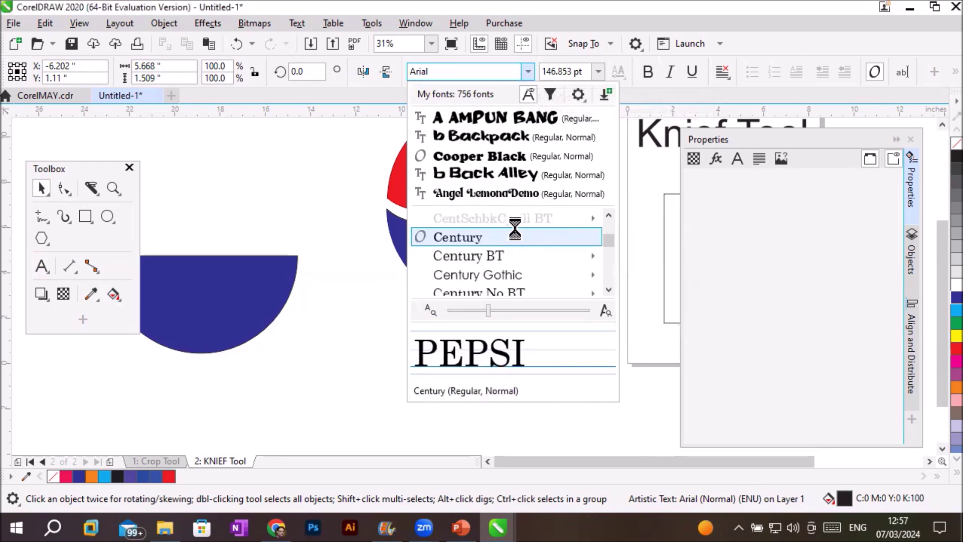
scroll(516, 230, down, 6)
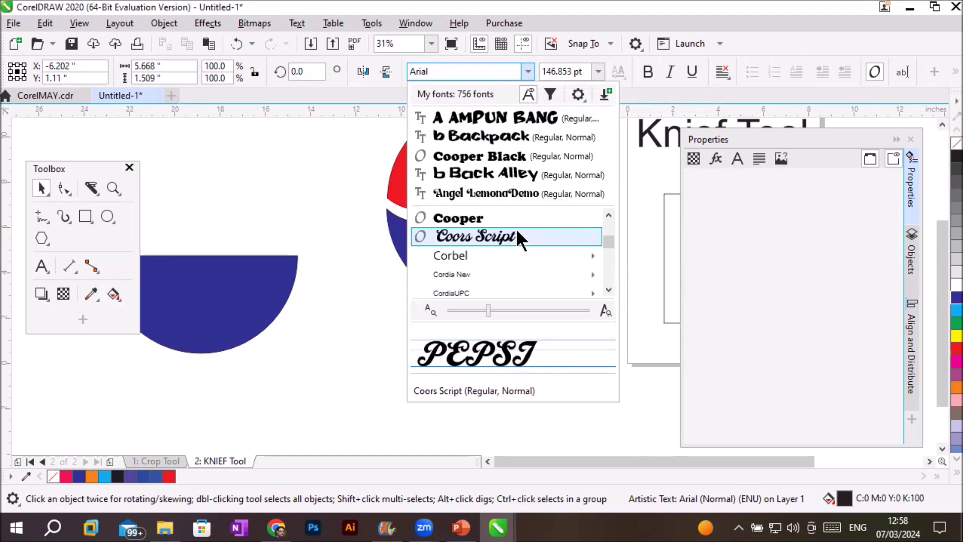
click(514, 218)
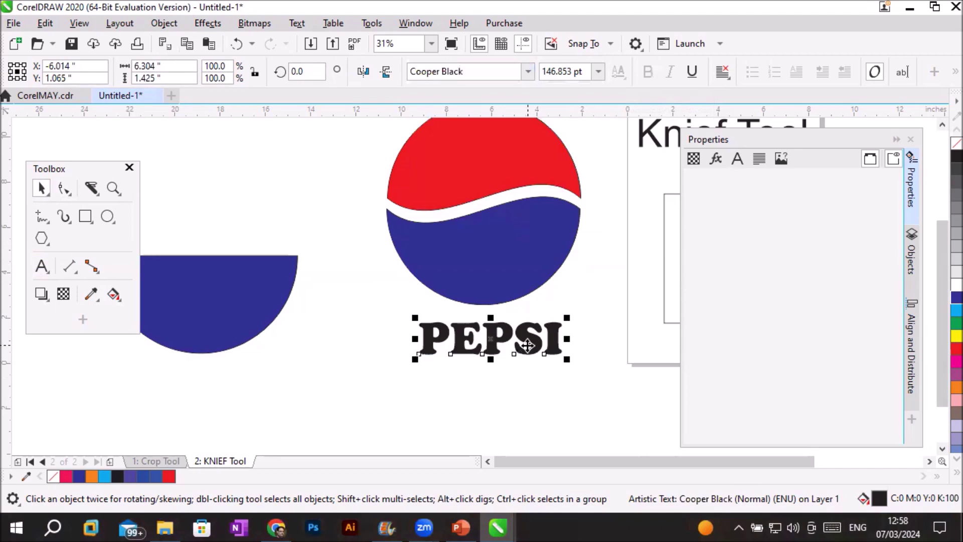
Step: Place a copy of the PEPSI text slightly offset over the black original and fill the copy red
drag(527, 345, 525, 342)
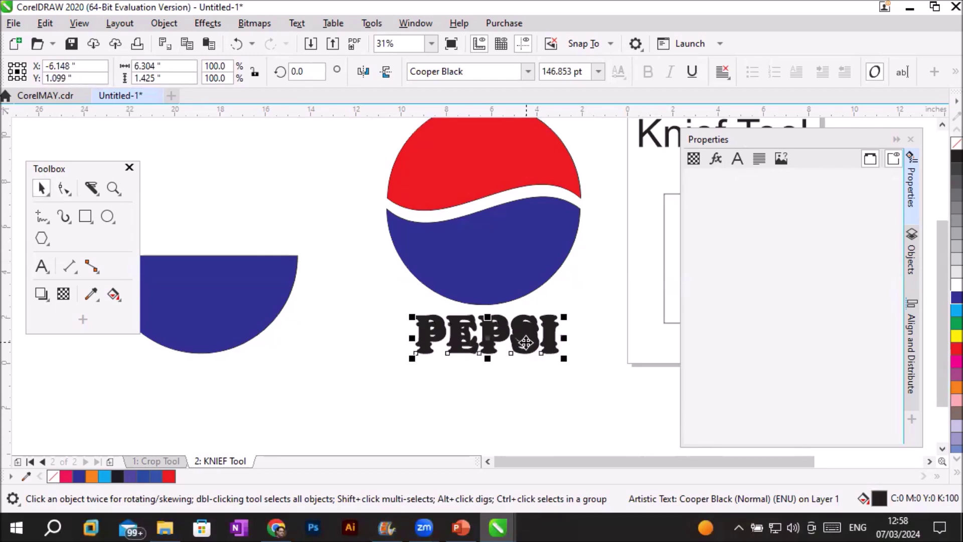
click(955, 284)
drag(530, 338, 532, 334)
scroll(571, 327, up, 4)
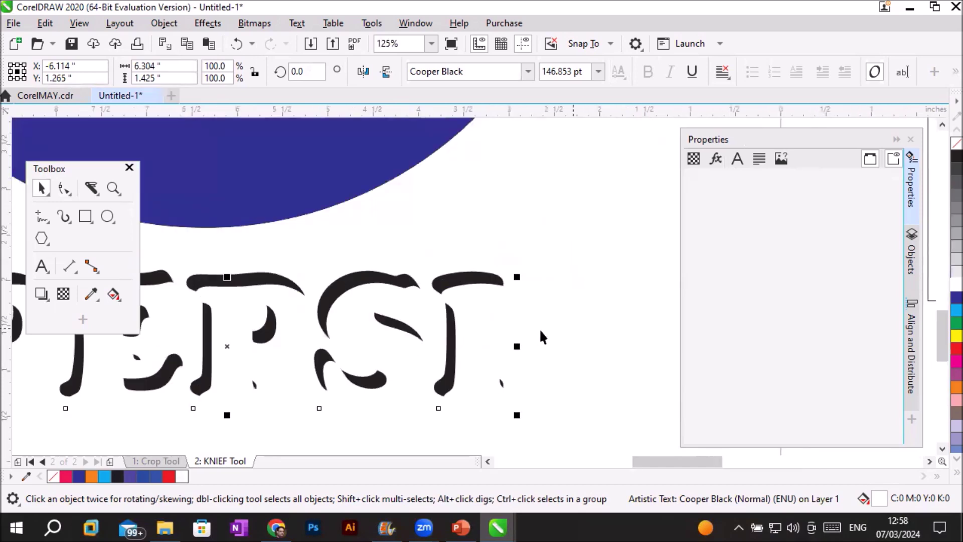
scroll(541, 336, down, 2)
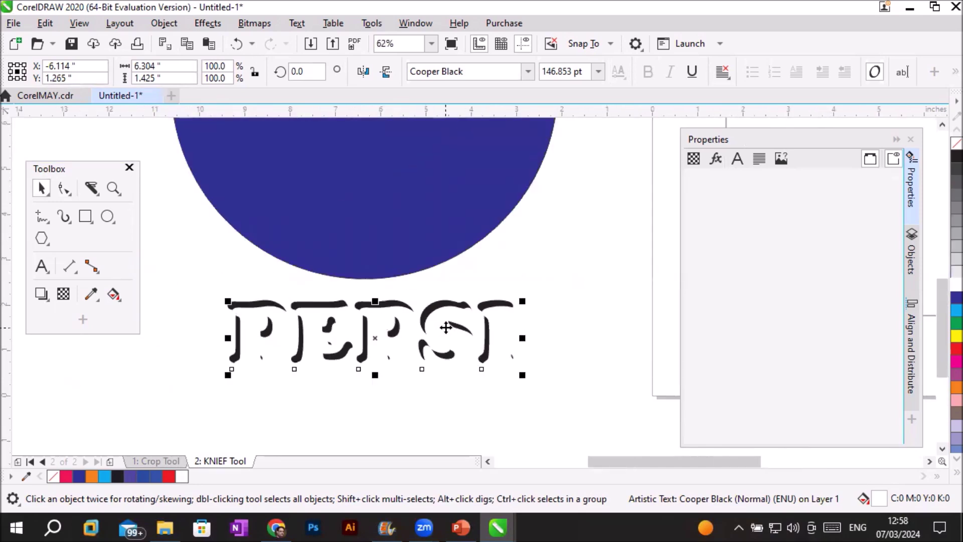
click(957, 348)
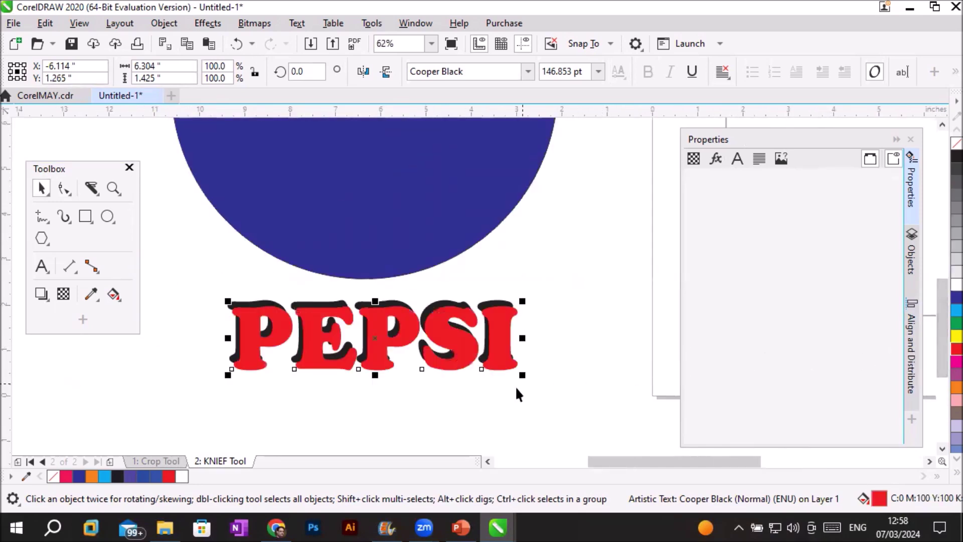
click(428, 408)
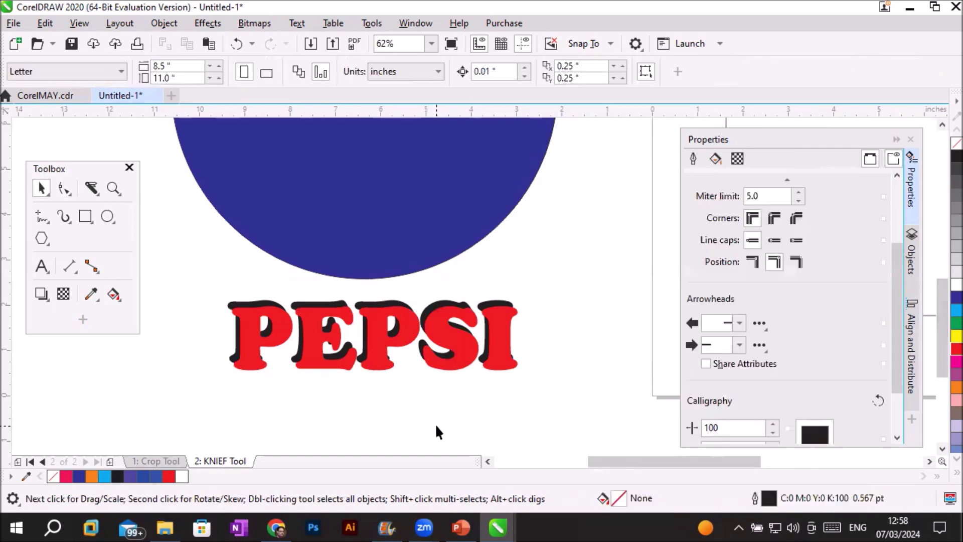
Step: Shift the red PEPSI text slightly upward to tighten its offset from the black text behind it
click(255, 340)
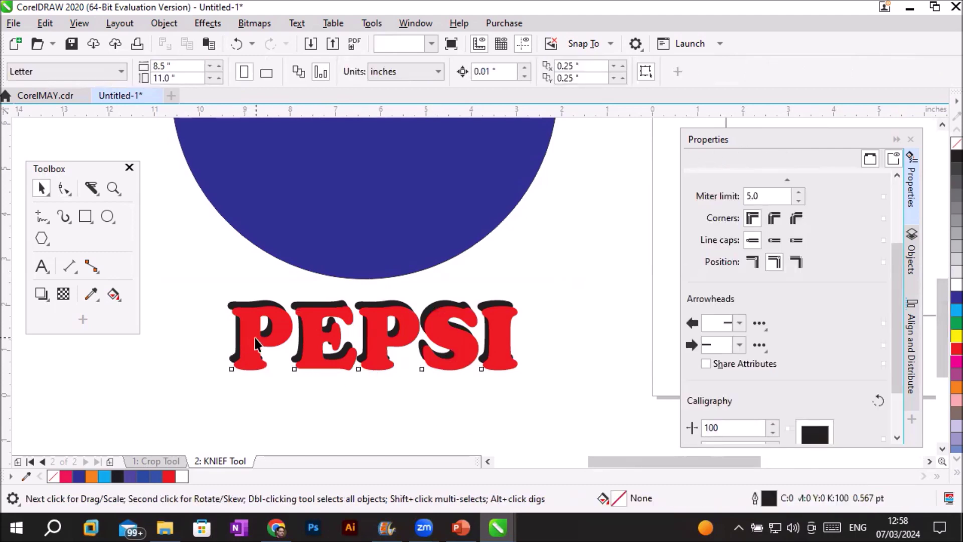
drag(255, 339, 254, 335)
click(335, 414)
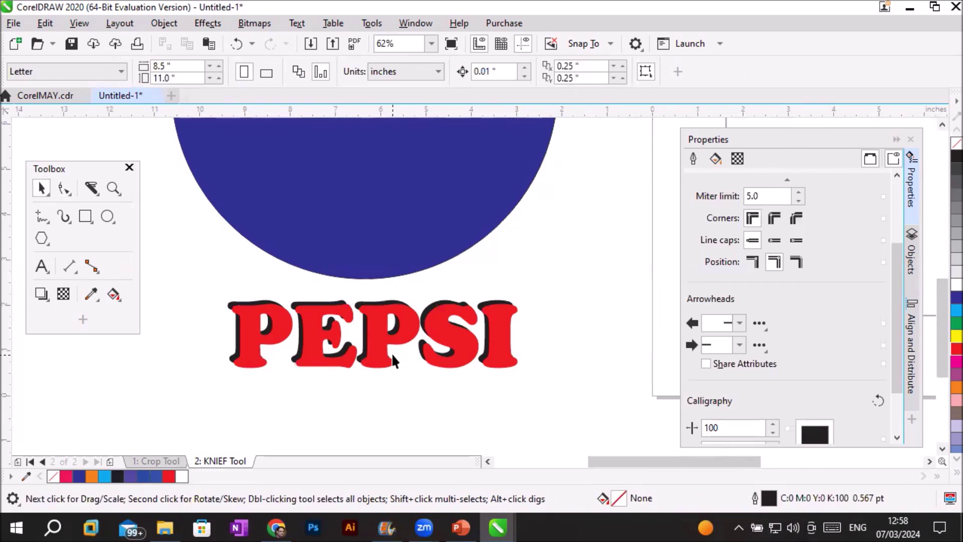
Step: Delete the spare dark blue half-circle beside the Pepsi logo
scroll(460, 304, down, 2)
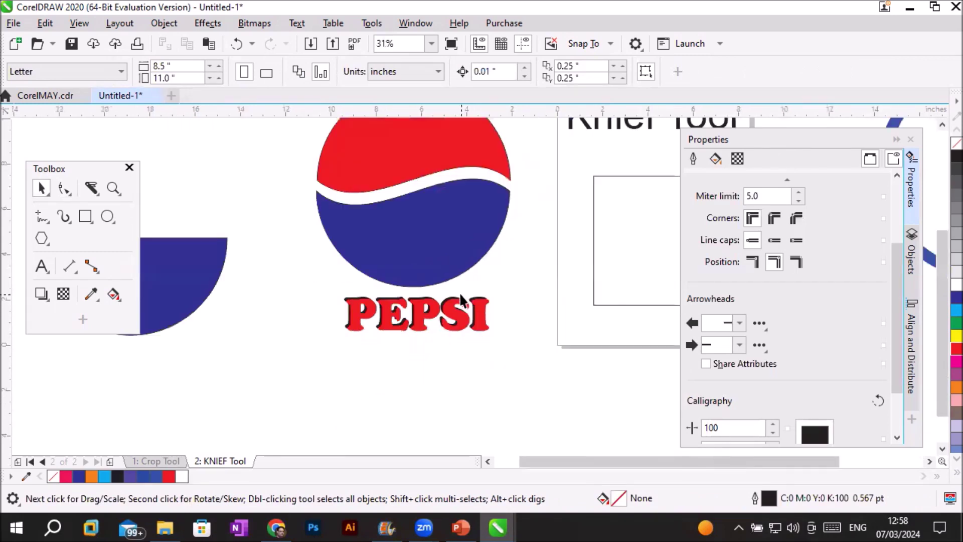
scroll(475, 172, down, 1)
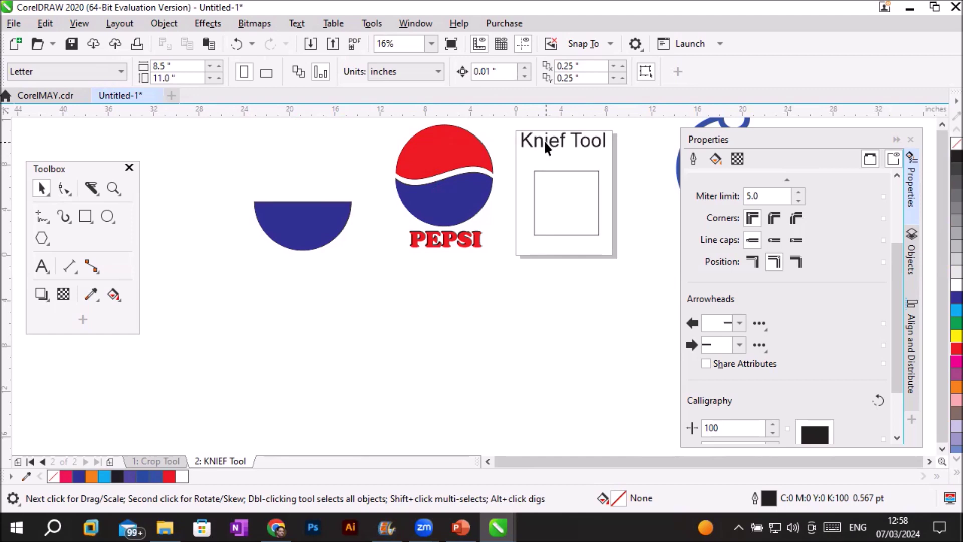
click(305, 239)
key(Delete)
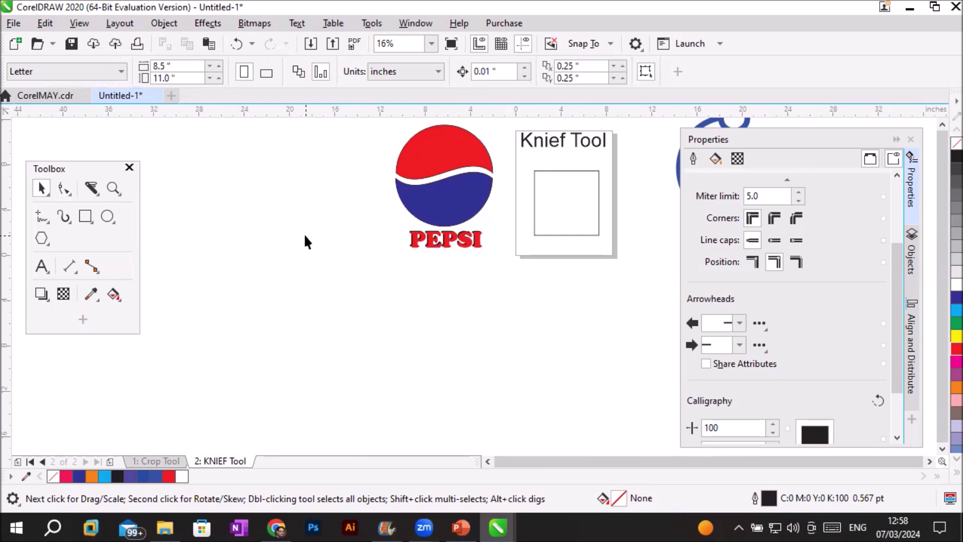
Step: Draw an upright ellipse about 13.6 by 17.9 inches beside the Pepsi logo, with a 10 pt outline and a cyan fill
click(106, 216)
mouse_move(200, 155)
mouse_down()
mouse_move(305, 280)
mouse_move(355, 361)
mouse_up()
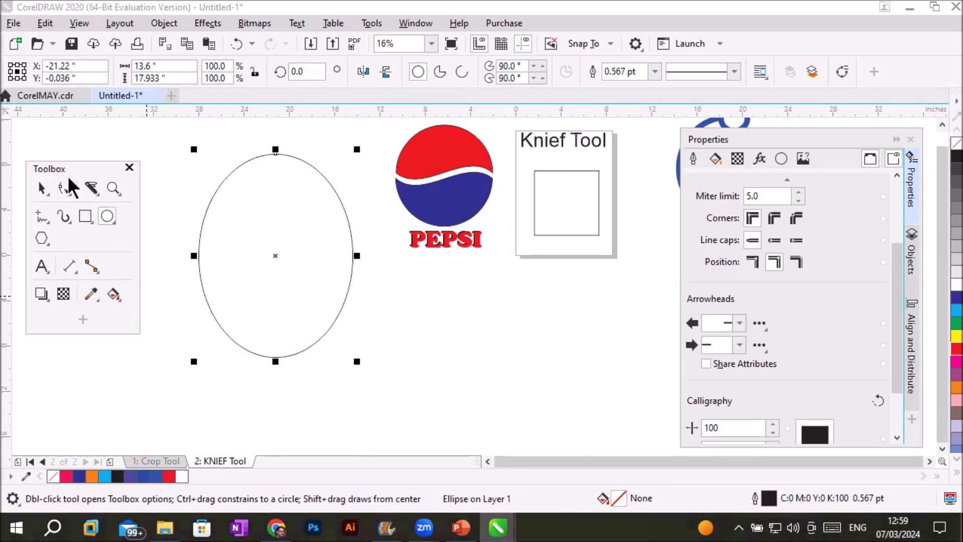
drag(76, 173, 58, 261)
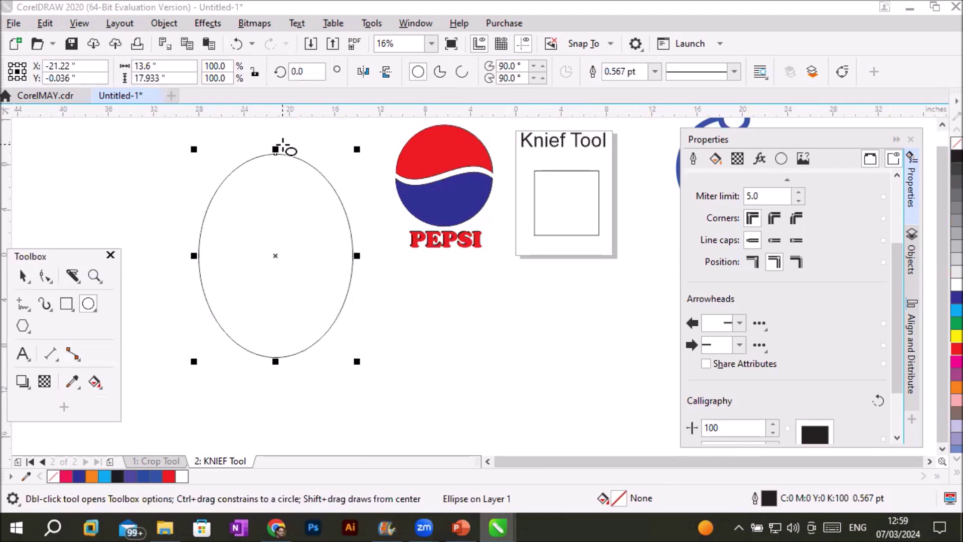
click(654, 71)
click(619, 203)
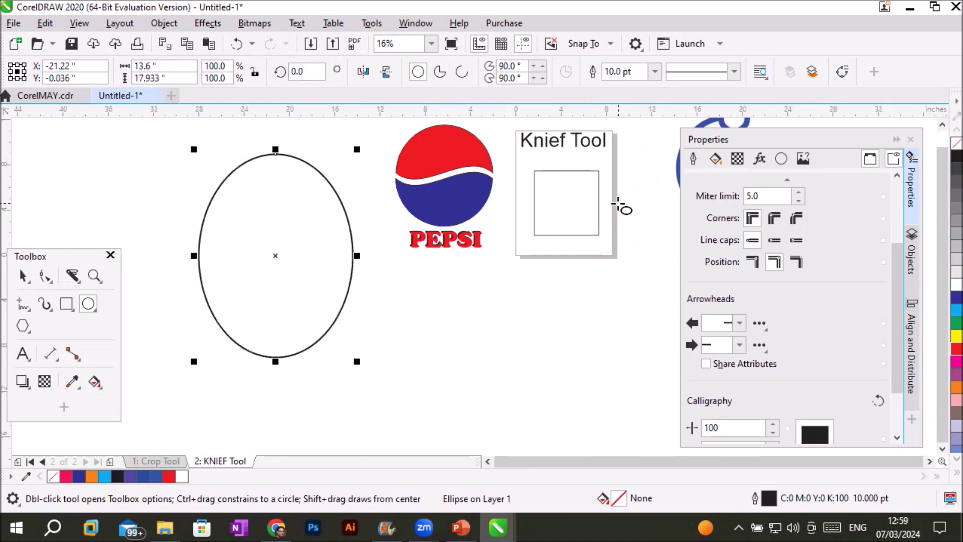
click(955, 310)
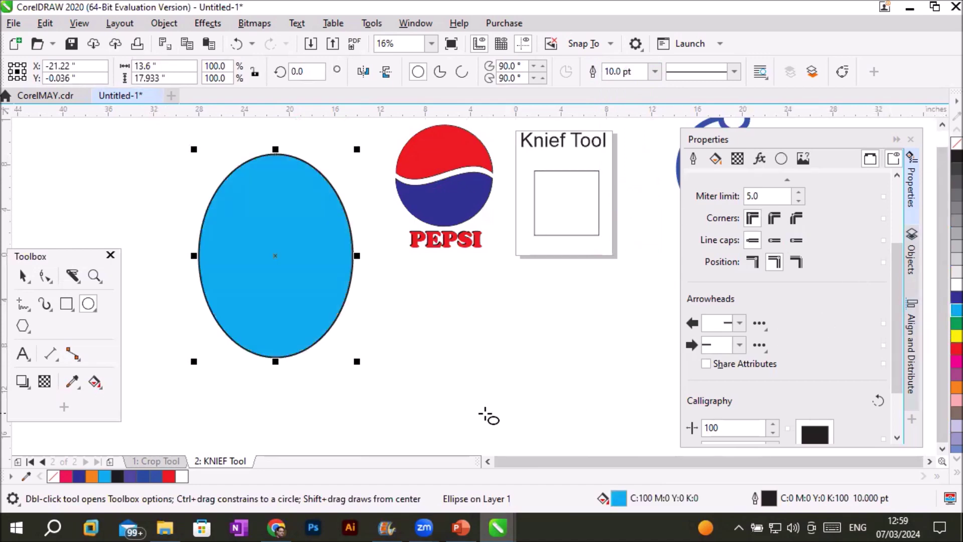
Step: Slice the cyan ellipse with the Knife tool using five roughly horizontal cuts spaced from top to bottom
click(71, 276)
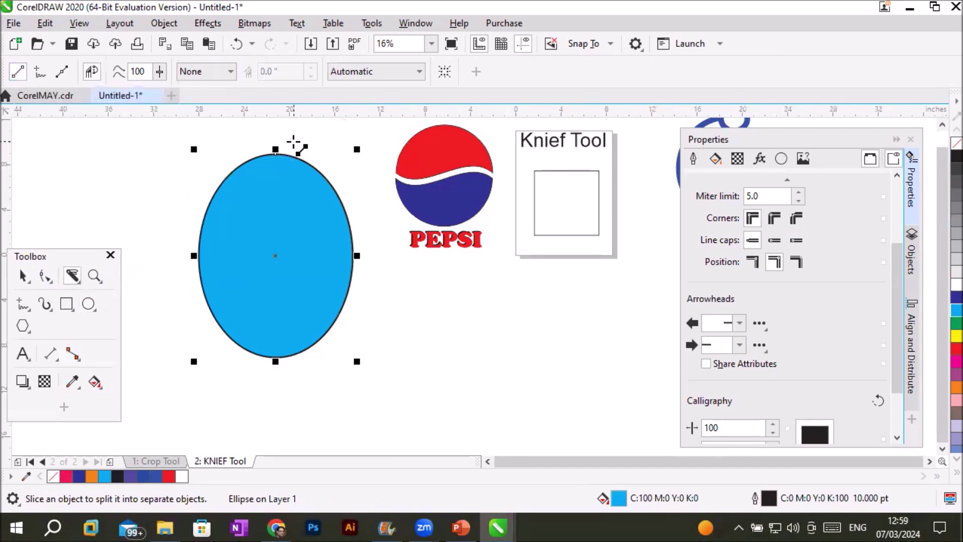
drag(158, 185, 369, 186)
drag(128, 230, 383, 232)
drag(145, 273, 389, 273)
drag(169, 302, 414, 305)
mouse_move(174, 335)
mouse_down()
mouse_move(393, 333)
mouse_move(393, 341)
mouse_up()
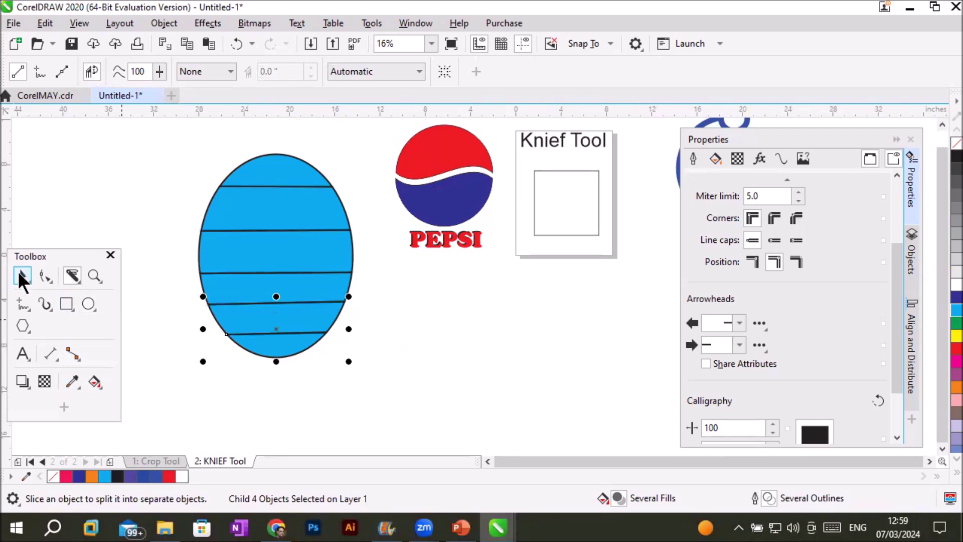
Step: Fill the topmost slice of the ellipse green
click(21, 276)
click(267, 182)
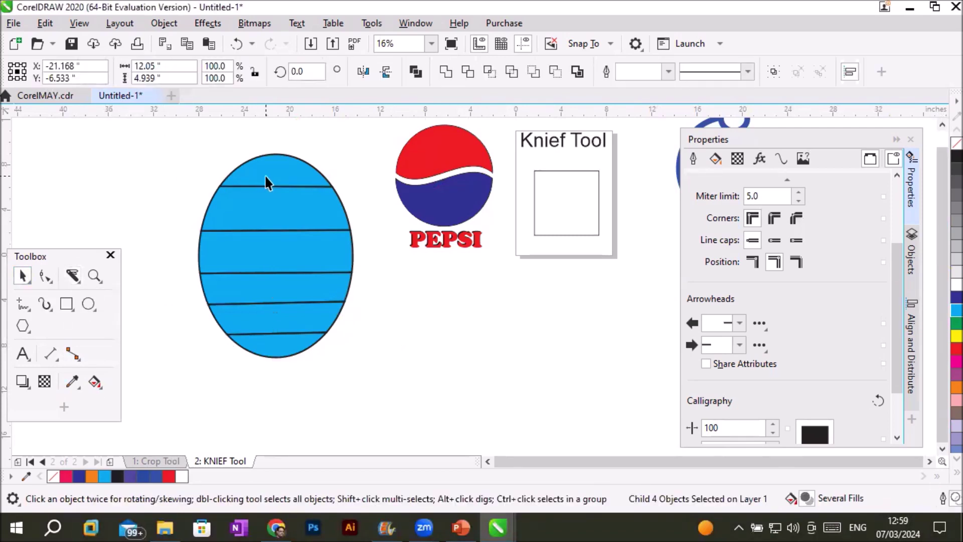
click(264, 209)
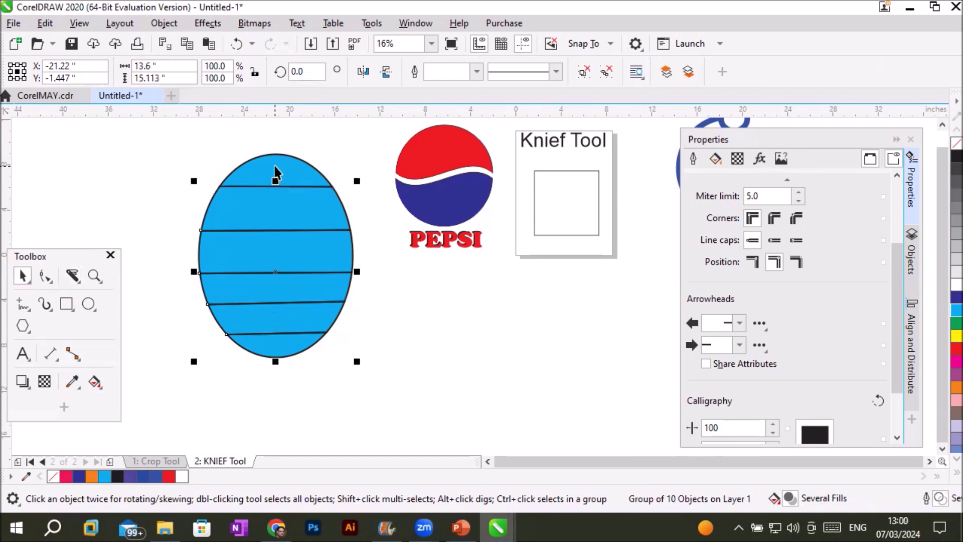
click(275, 173)
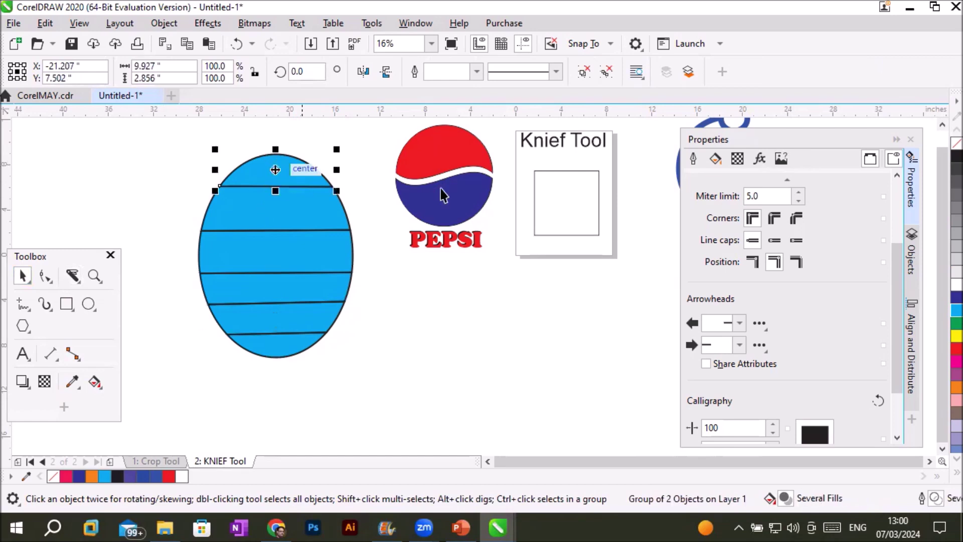
click(956, 324)
Step: Ungroup all the remaining slices below the green one so each can be edited separately
click(314, 220)
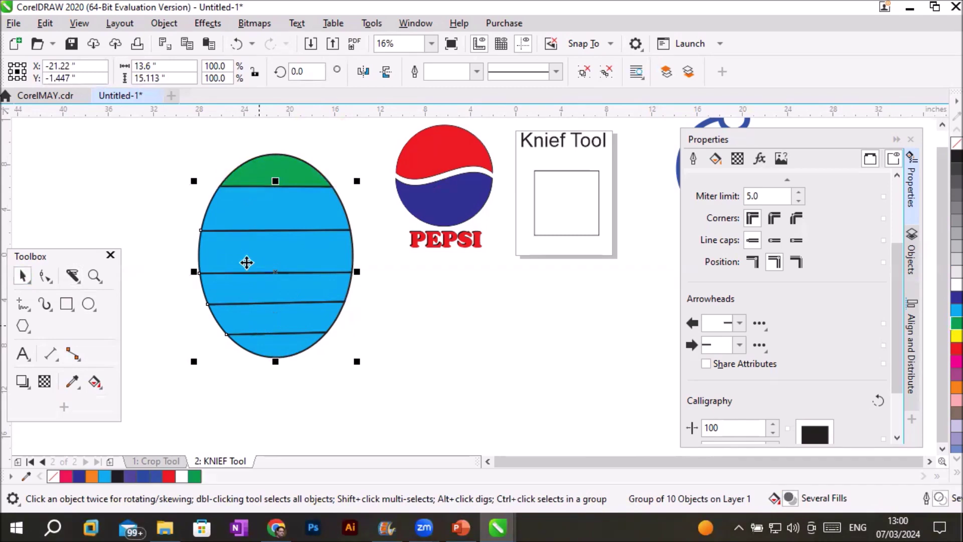
right_click(259, 225)
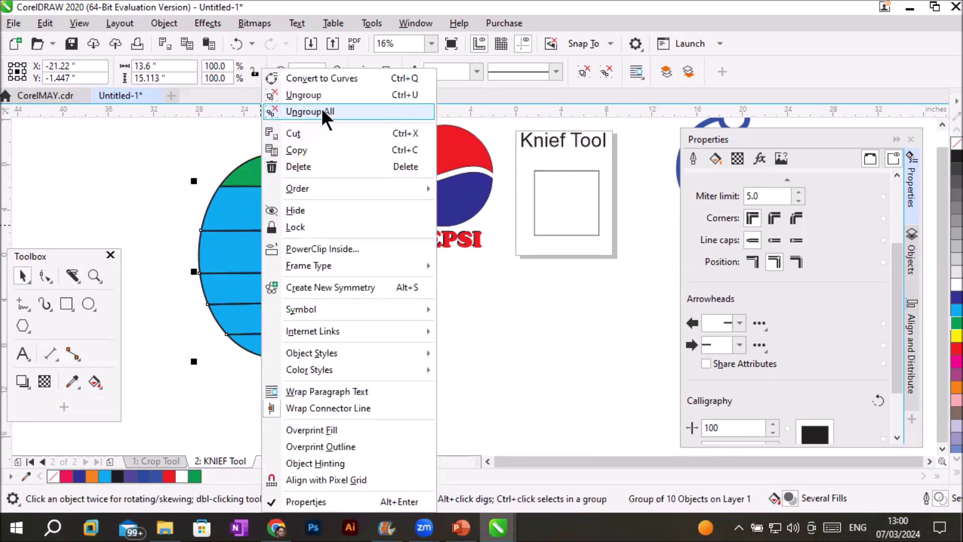
click(309, 112)
click(164, 209)
Step: Fill the slices below the green one yellow, orange, pink and lavender in descending order
click(239, 204)
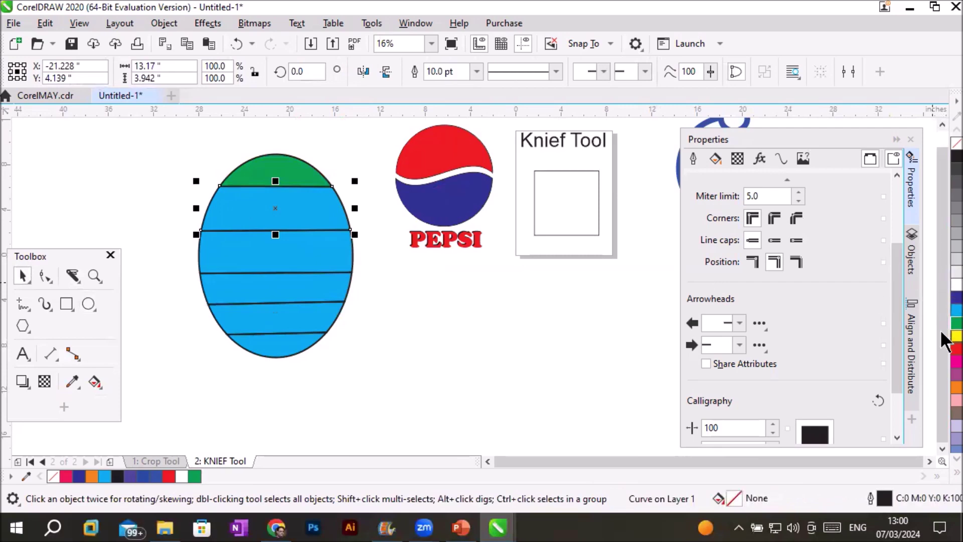
click(956, 335)
click(281, 318)
Step: Move the bottom slice's unfilled outline and the lavender slice out to the left of the ellipse
drag(266, 348, 140, 365)
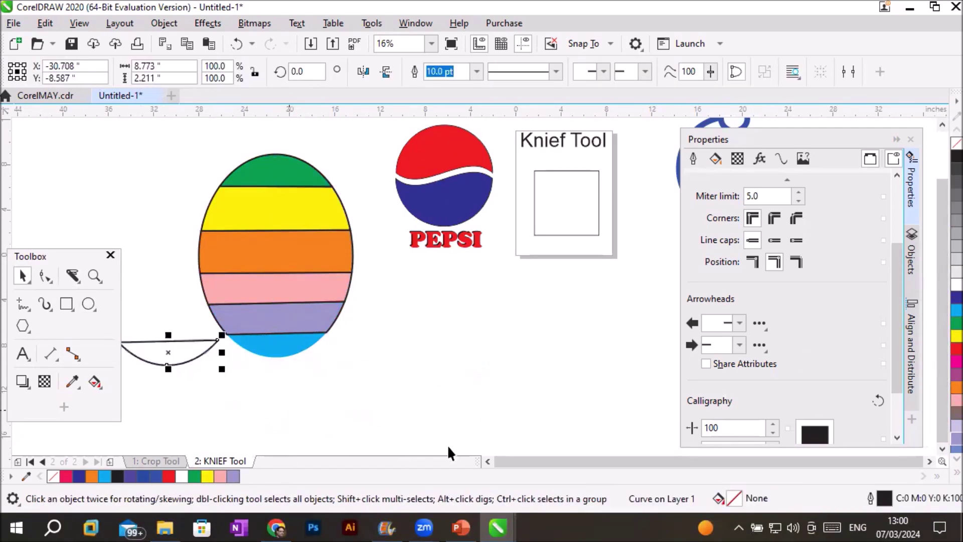
click(487, 460)
click(487, 459)
drag(369, 361, 330, 362)
drag(439, 325, 297, 329)
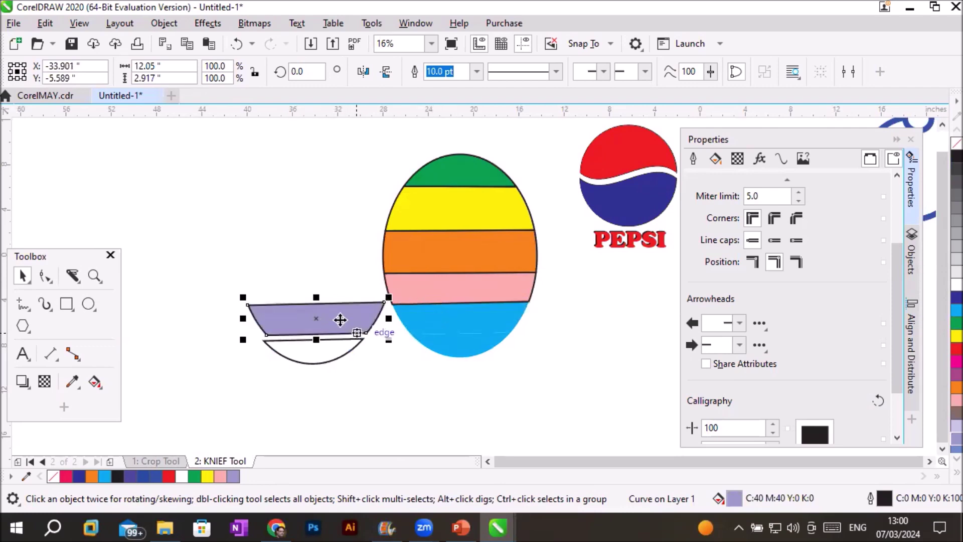
Step: Spread the remaining slices apart, moving the plain blue pieces to the right and the pink, orange, yellow and green ones to the left
drag(459, 356, 591, 375)
drag(459, 288, 447, 353)
drag(468, 299, 597, 291)
right_click(323, 287)
key(Escape)
drag(463, 260, 258, 241)
drag(459, 209, 243, 177)
drag(451, 173, 249, 132)
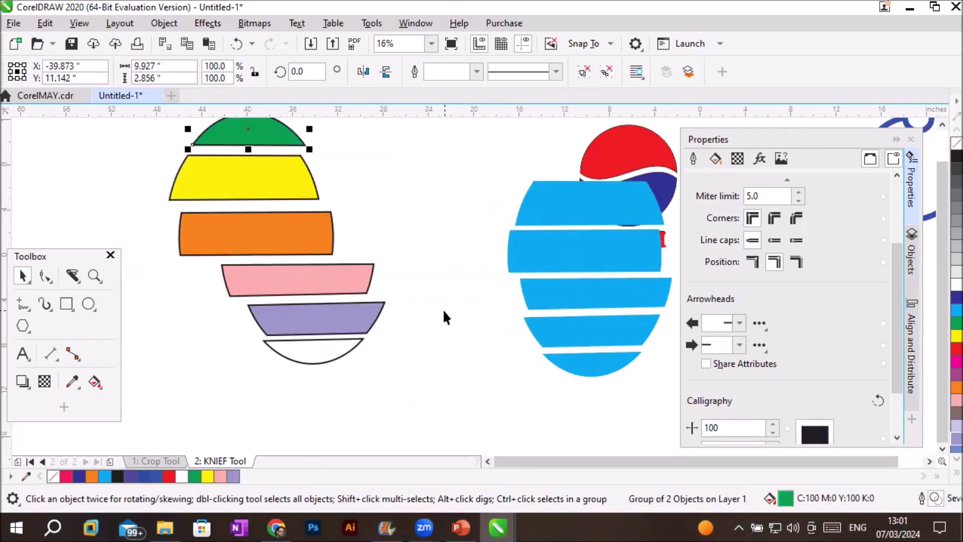
Step: Undo the moves that spread the green, yellow, orange, pink and plain blue slices apart
key(ctrl+z)
key(ctrl+z)
key(ctrl+z)
key(ctrl+z)
key(ctrl+z)
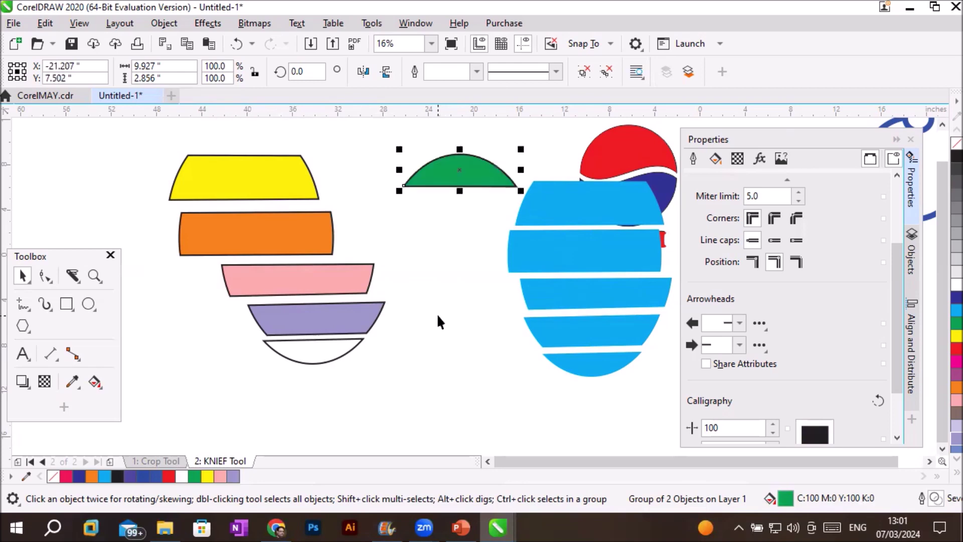
key(ctrl+z)
key(ctrl+z)
key(ctrl+z)
key(ctrl+z)
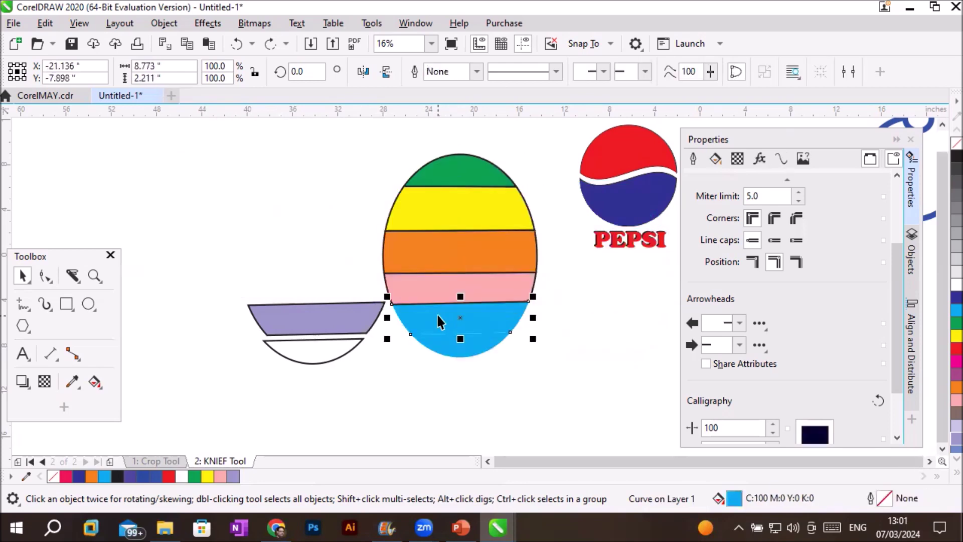
Step: Undo the remaining slice moves and delete the entire sliced, multicoloured ellipse
key(ctrl+z)
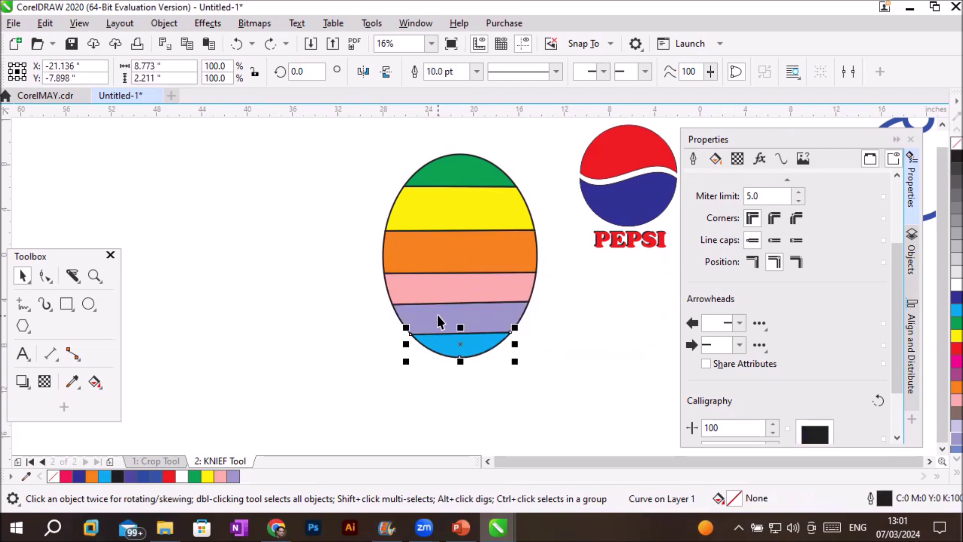
drag(330, 128, 410, 231)
drag(542, 384, 543, 384)
key(Delete)
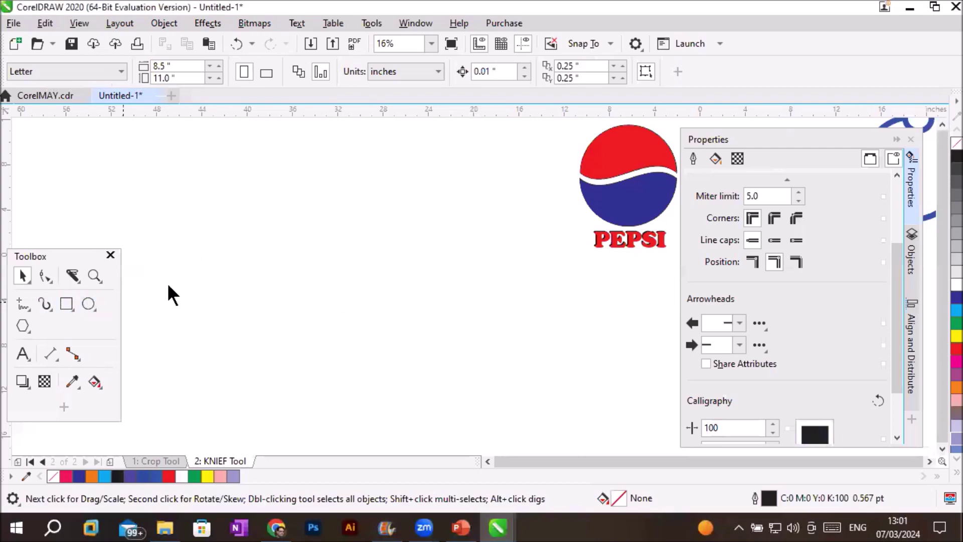
Step: Draw an ellipse about 16 by 21 inches to the left of the Pepsi logo, without outline and filled dark blue (C:100 M:100)
key(F7)
drag(255, 182, 436, 421)
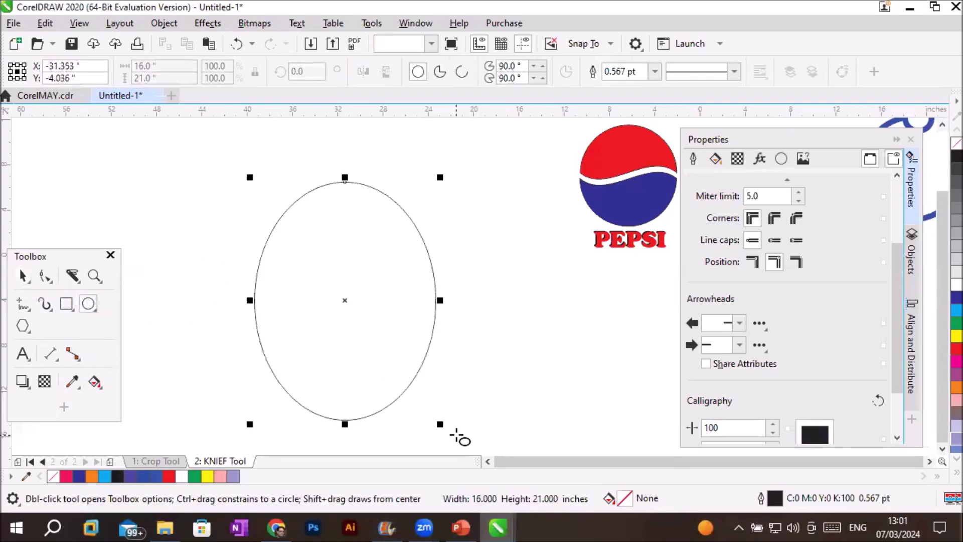
right_click(955, 144)
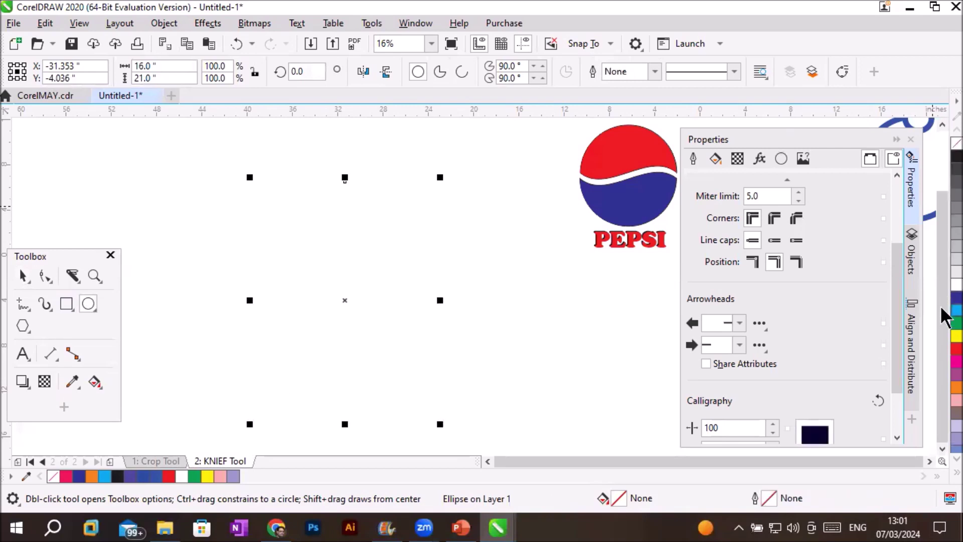
click(956, 297)
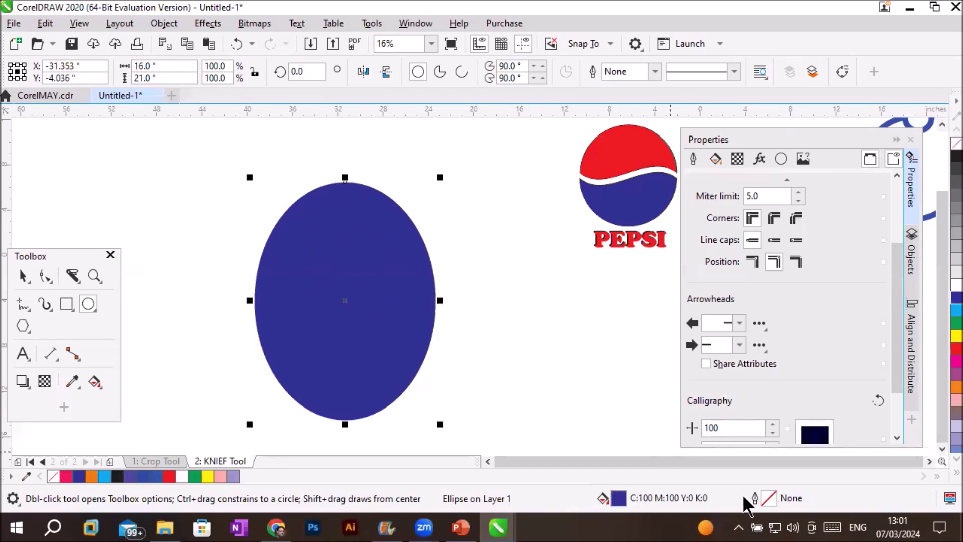
Step: Slice the blue ellipse with three wavy Knife tool cuts in Freehand mode across its upper, middle and lower parts
click(72, 275)
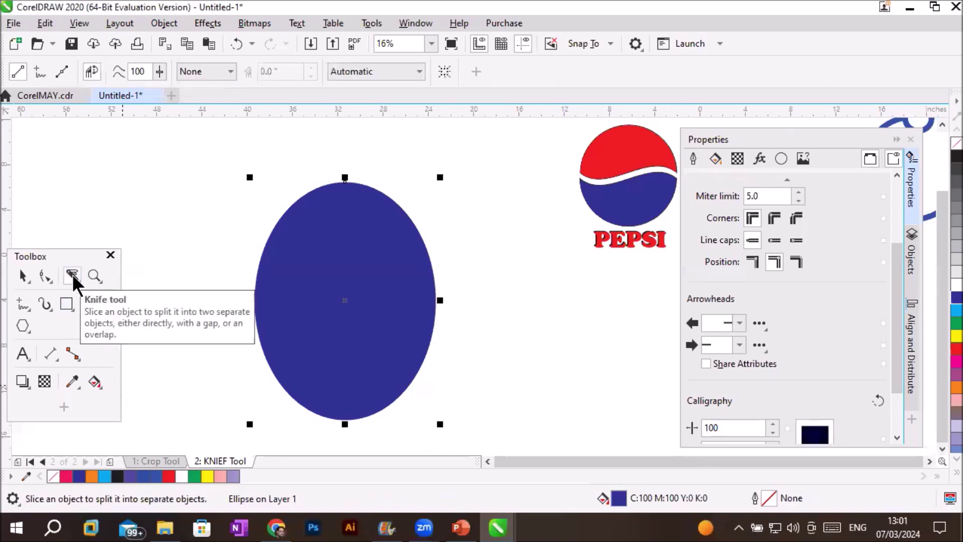
click(36, 74)
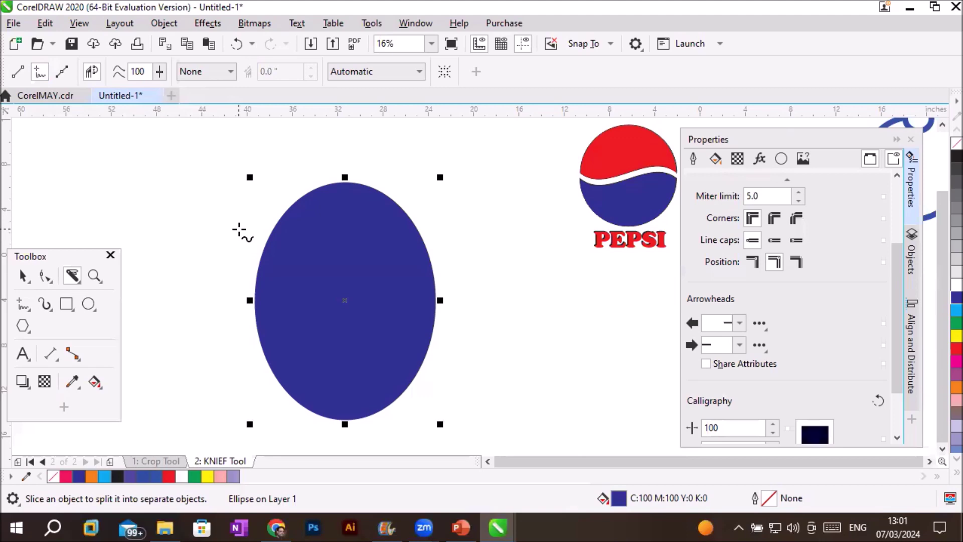
mouse_move(237, 227)
mouse_down()
mouse_move(328, 251)
mouse_move(362, 242)
mouse_move(394, 258)
mouse_move(435, 242)
mouse_move(506, 253)
mouse_up()
mouse_move(222, 291)
mouse_down()
mouse_move(312, 292)
mouse_move(444, 331)
mouse_up()
mouse_move(236, 365)
mouse_down()
mouse_move(293, 359)
mouse_move(457, 382)
mouse_up()
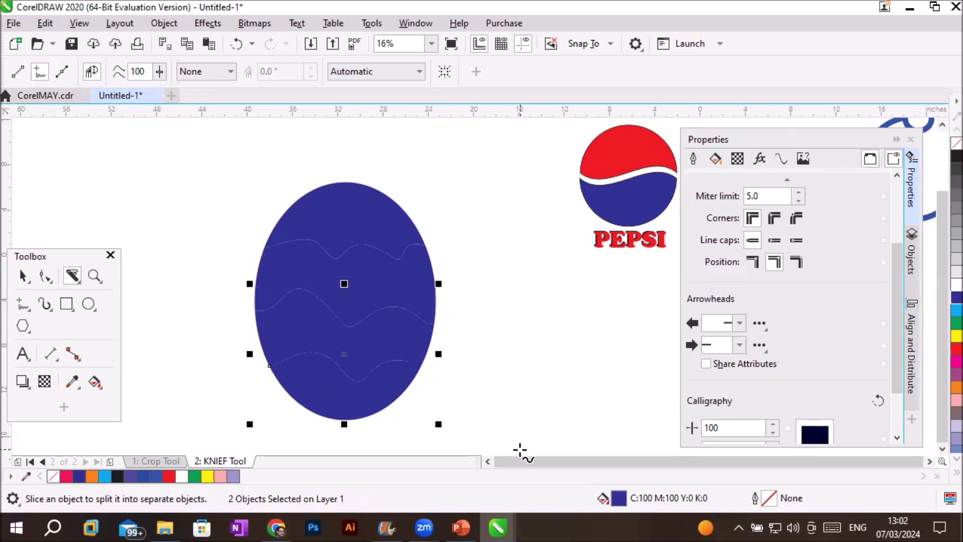
Step: Move the four wavy slices slightly apart vertically so white gaps separate them
click(22, 276)
click(250, 197)
drag(323, 191, 328, 177)
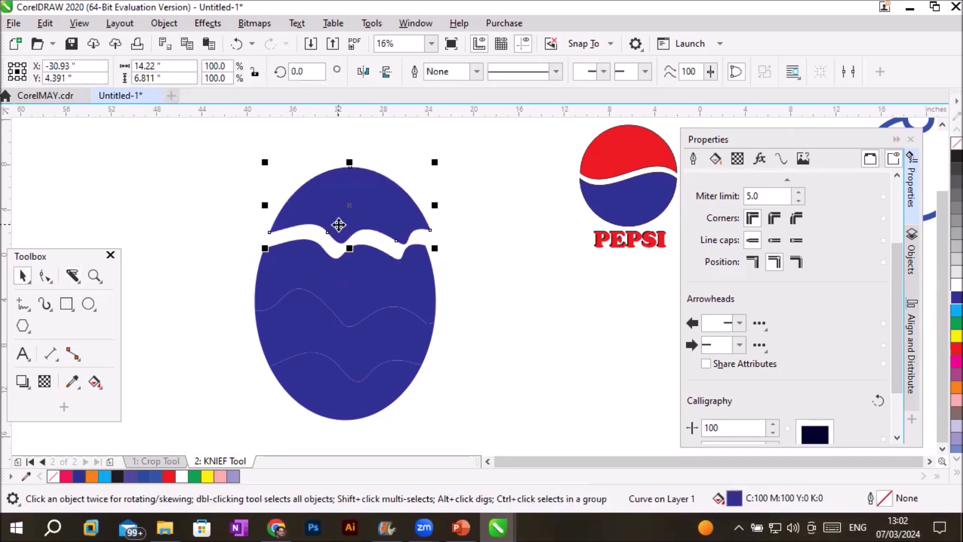
drag(351, 288, 356, 331)
drag(366, 401, 364, 408)
drag(371, 353, 371, 362)
click(500, 371)
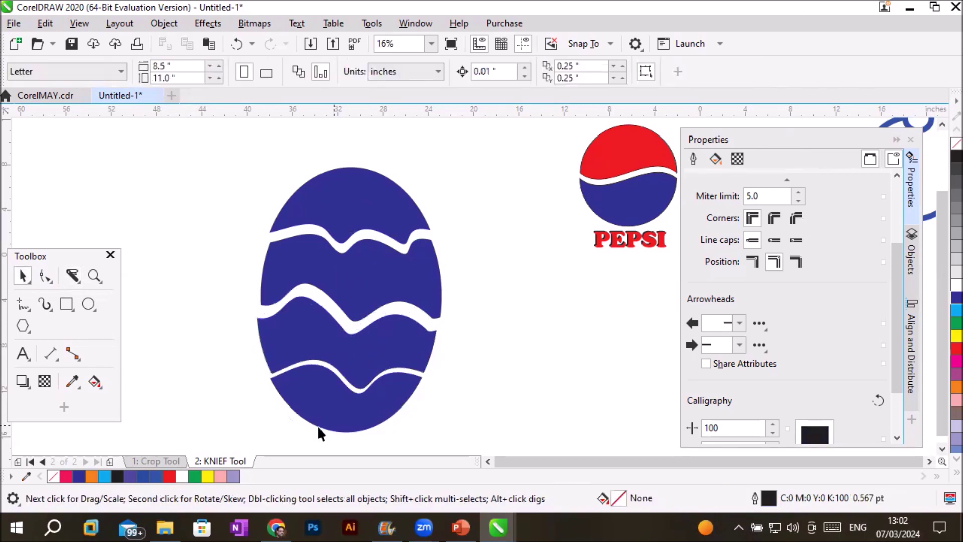
Step: Fill the top and bottom slices with cyan (C:100)
click(342, 201)
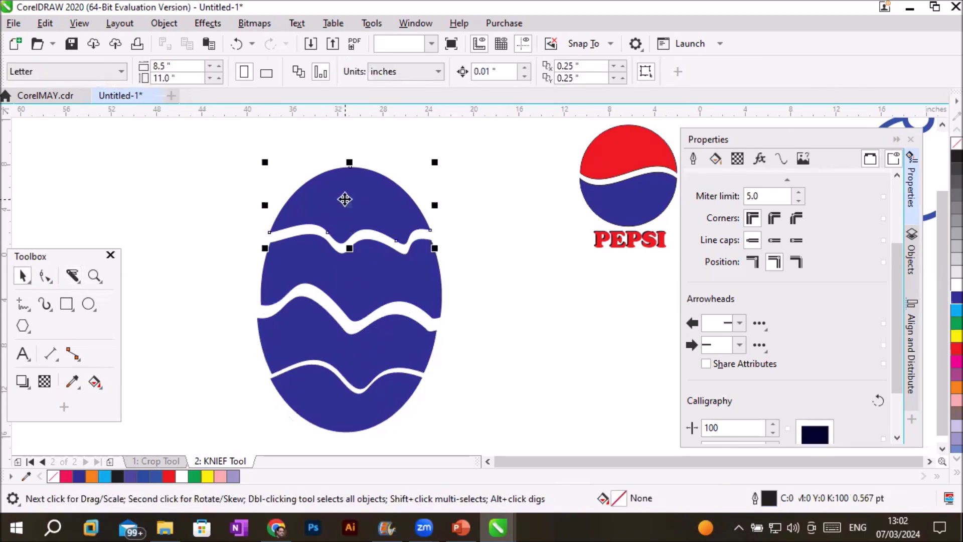
click(952, 311)
click(350, 420)
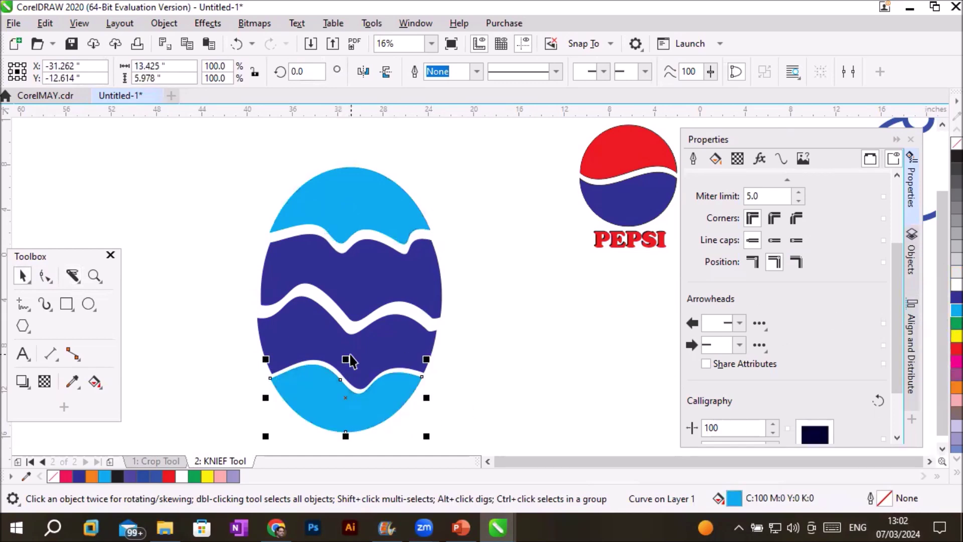
click(522, 314)
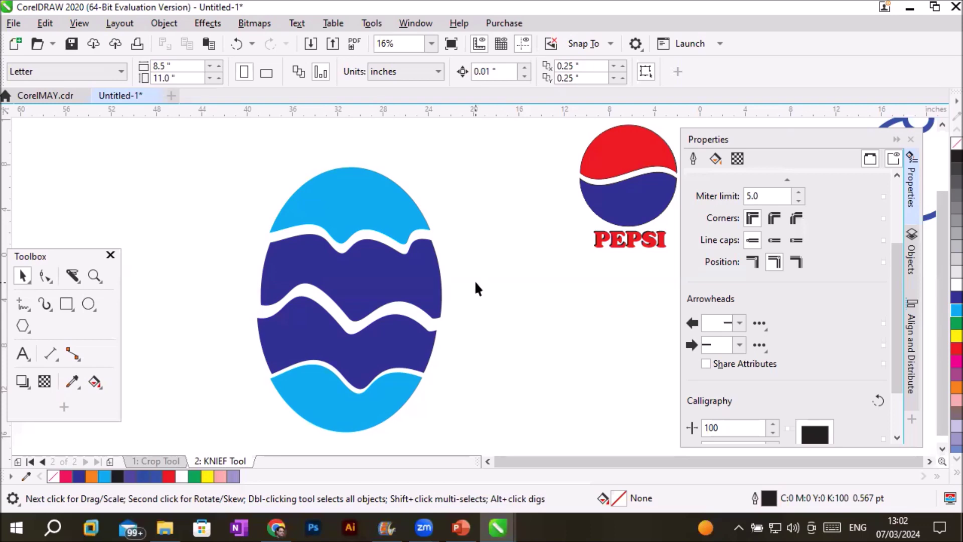
Step: Examine the smooth cut edges up close, and undo the fills, slice moves and cuts back to the whole ellipse
scroll(357, 251, up, 2)
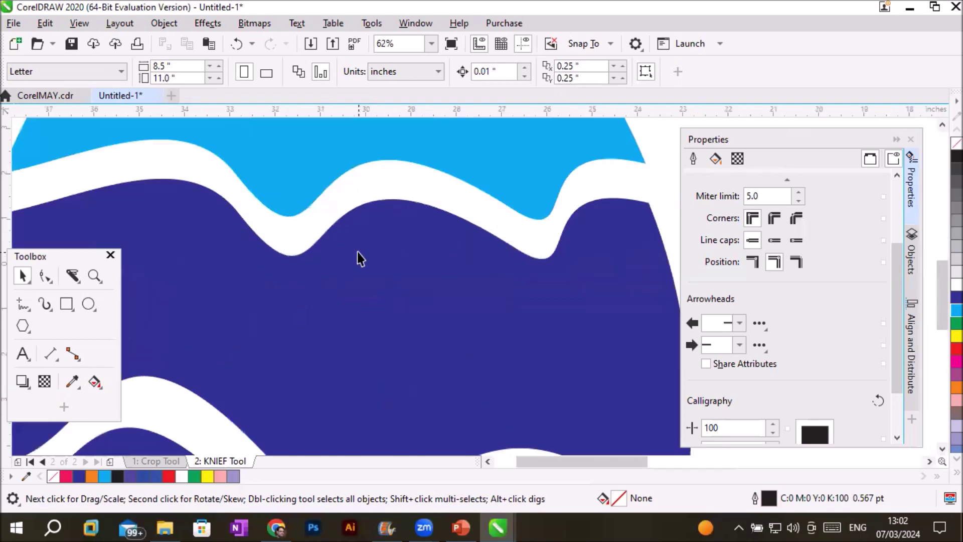
scroll(351, 241, up, 1)
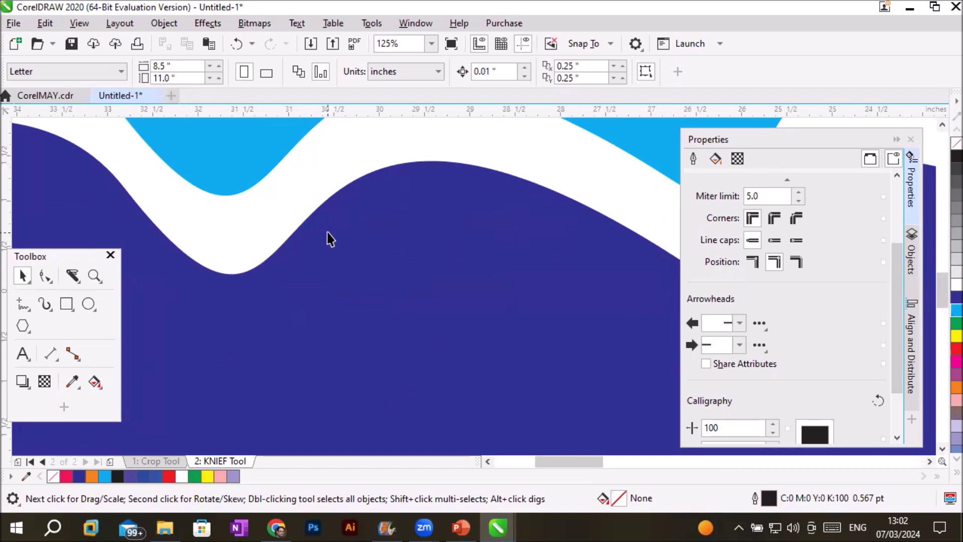
scroll(359, 254, down, 4)
scroll(421, 301, up, 1)
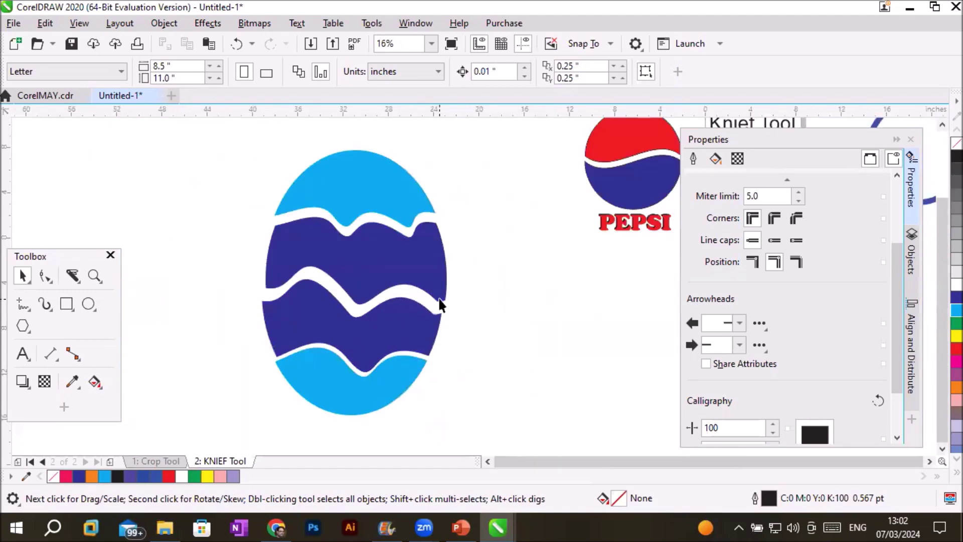
key(ctrl+z)
key(ctrl+z)
key(ctrl+z)
key(ctrl+z)
key(ctrl+z)
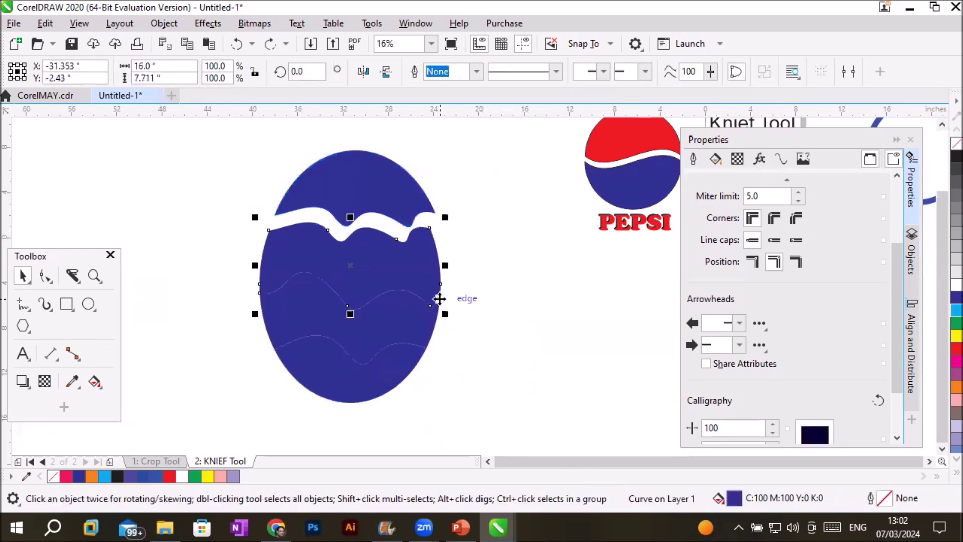
key(ctrl+z)
key(ctrl+z)
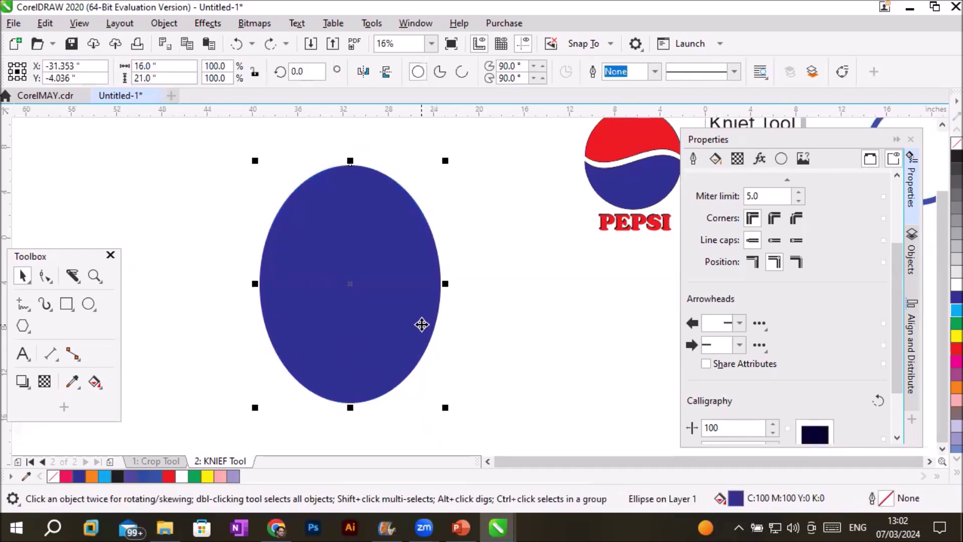
Step: Set the Knife tool's freehand smoothing to 0 and make three wavy freehand cuts across the ellipse
click(69, 279)
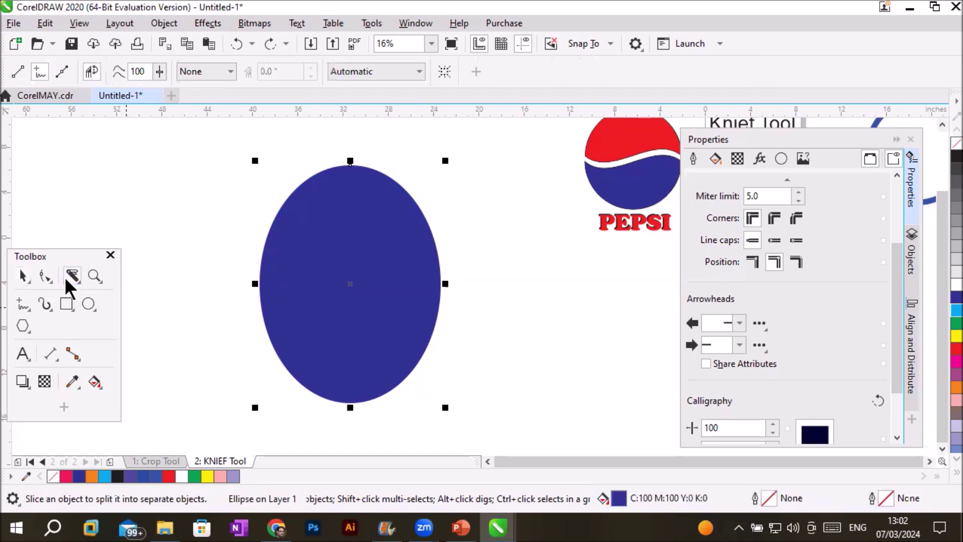
click(159, 71)
drag(158, 90, 82, 91)
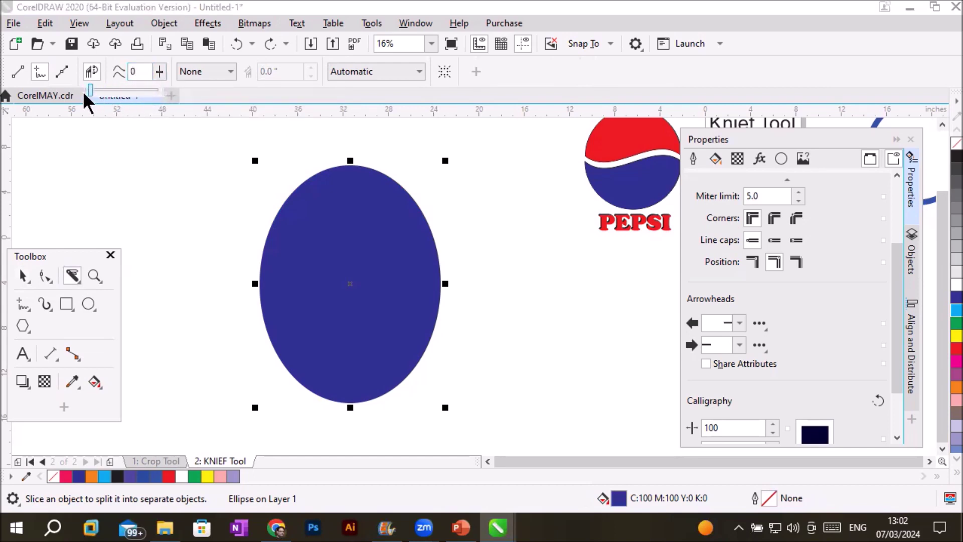
click(40, 71)
mouse_move(231, 207)
mouse_down()
mouse_move(352, 237)
mouse_move(385, 224)
mouse_move(504, 238)
mouse_up()
mouse_move(235, 301)
mouse_down()
mouse_move(262, 294)
mouse_move(327, 319)
mouse_move(534, 341)
mouse_up()
mouse_move(241, 369)
mouse_down()
mouse_move(338, 355)
mouse_move(419, 357)
mouse_move(466, 382)
mouse_up()
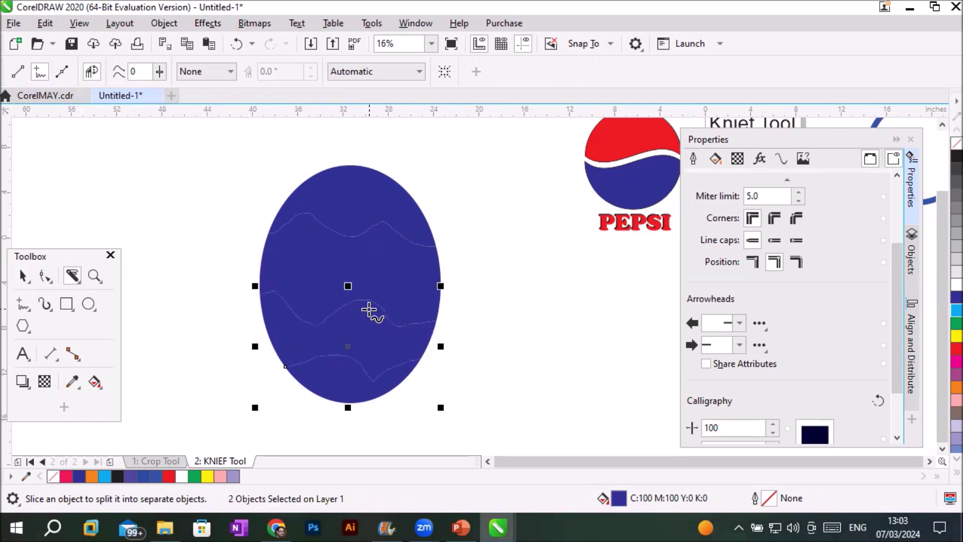
Step: Shift the top slice up, the bottom slice down and the lower middle slice slightly to open gaps along the cuts
scroll(355, 230, up, 2)
scroll(355, 230, down, 1)
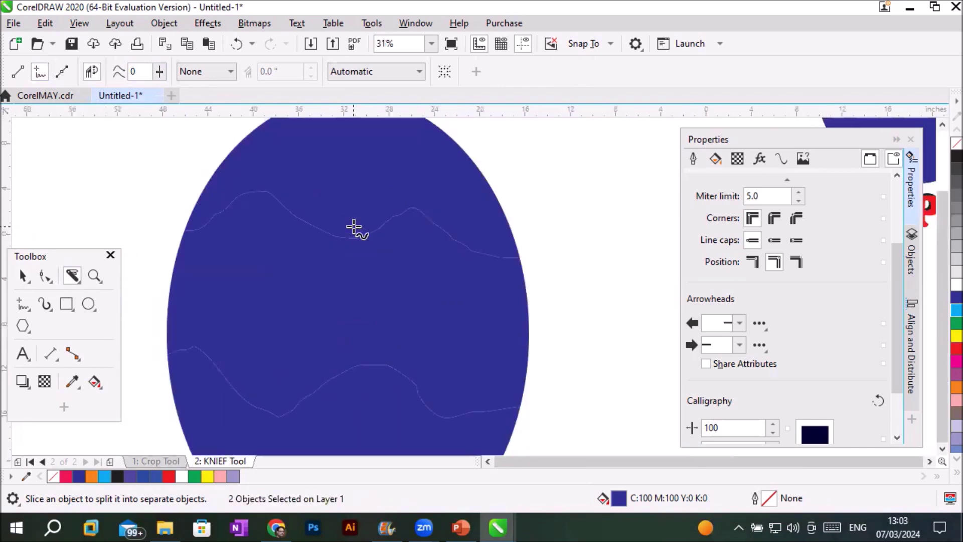
scroll(355, 229, down, 1)
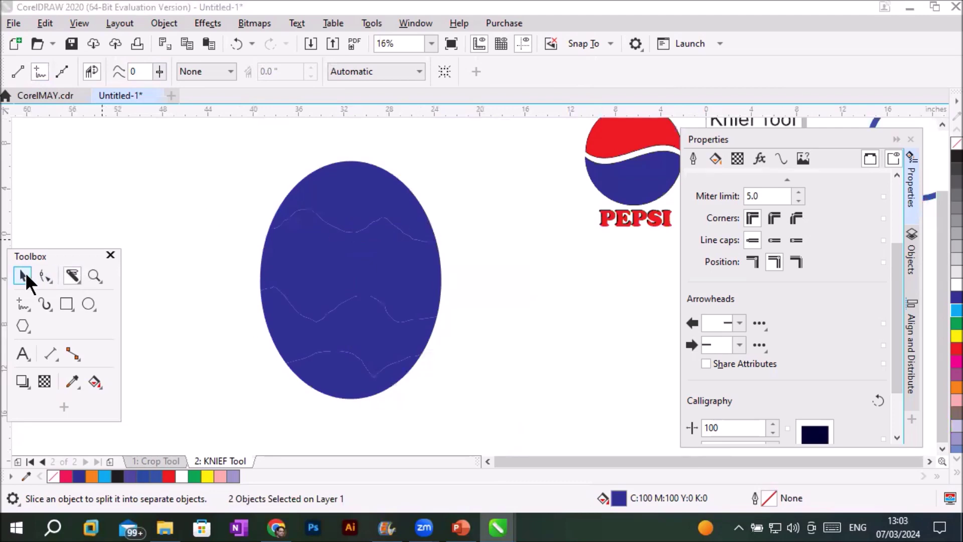
click(25, 276)
click(424, 176)
drag(365, 192, 368, 176)
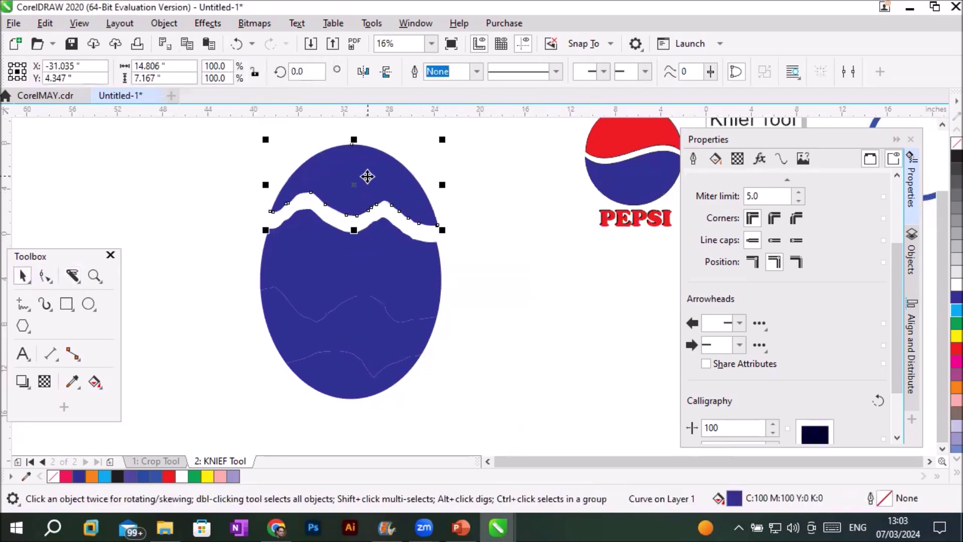
drag(345, 406, 345, 424)
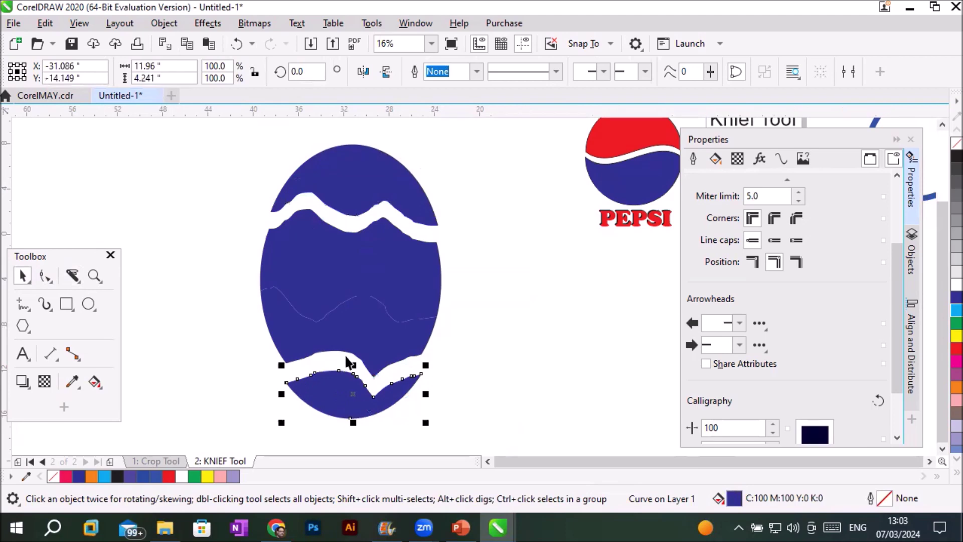
drag(350, 348, 351, 341)
Step: Inspect the rough edges of the unsmoothed cuts and set the Knife tool's freehand smoothing to 67
scroll(379, 226, up, 2)
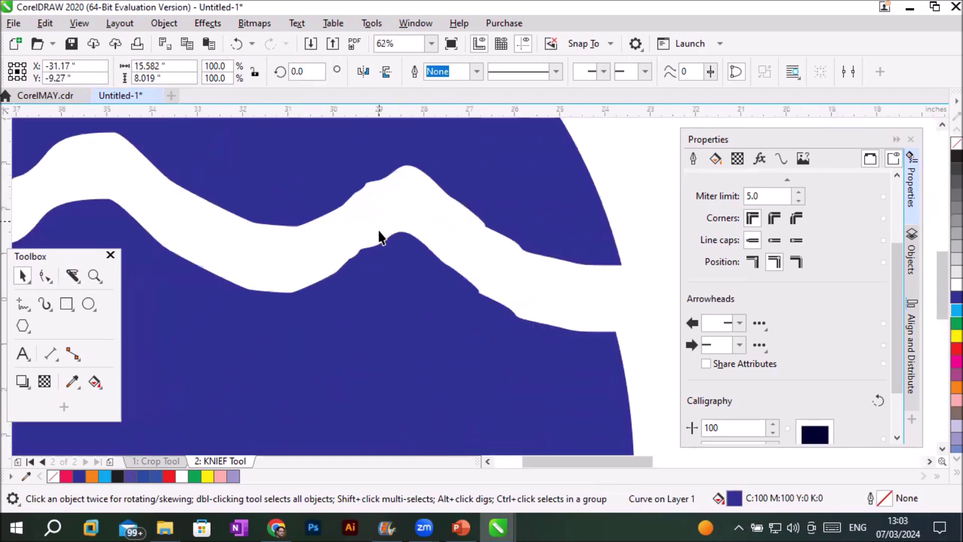
scroll(376, 263, up, 2)
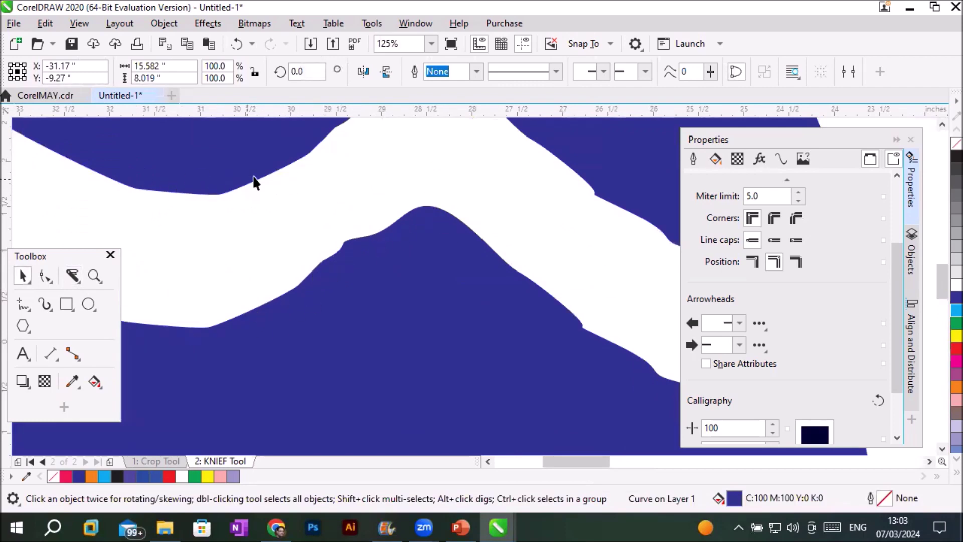
scroll(284, 173, down, 4)
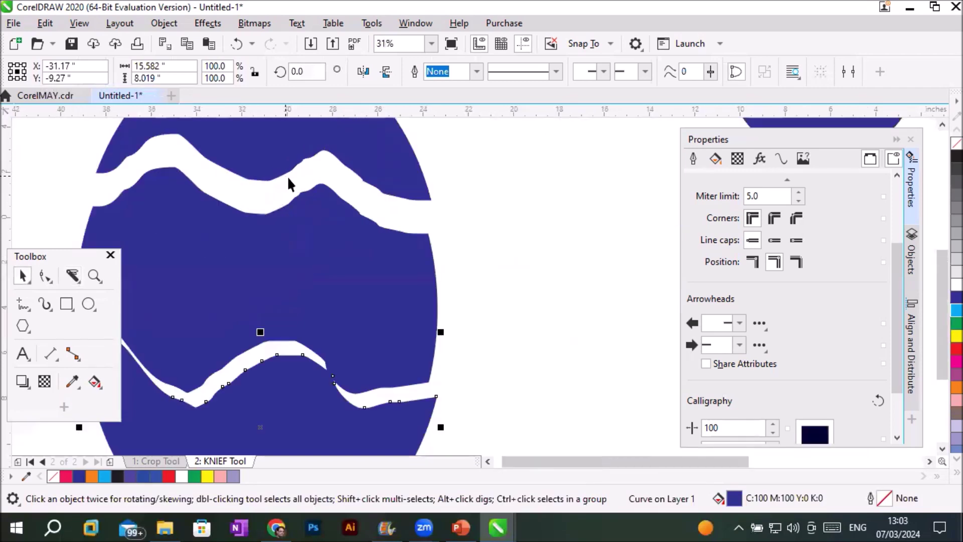
click(72, 277)
click(159, 71)
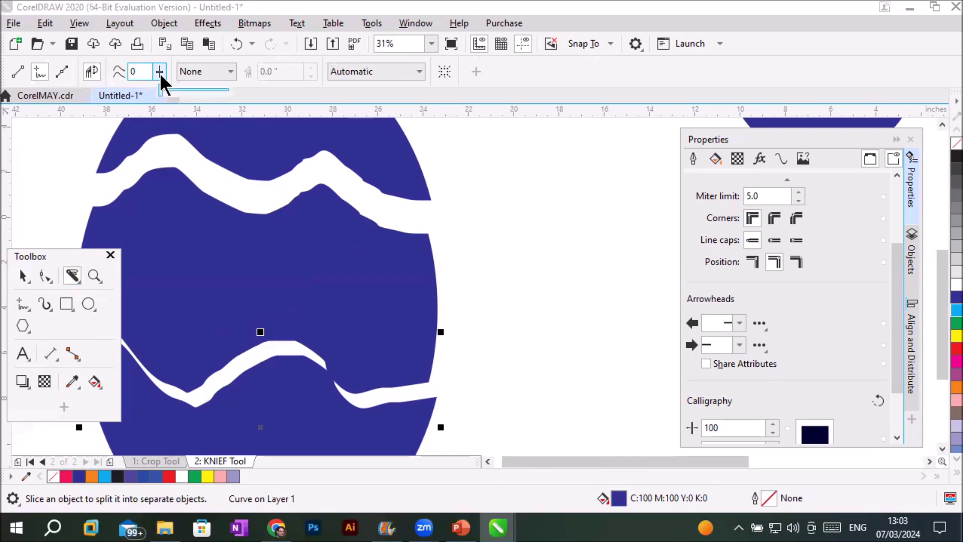
drag(161, 89, 211, 92)
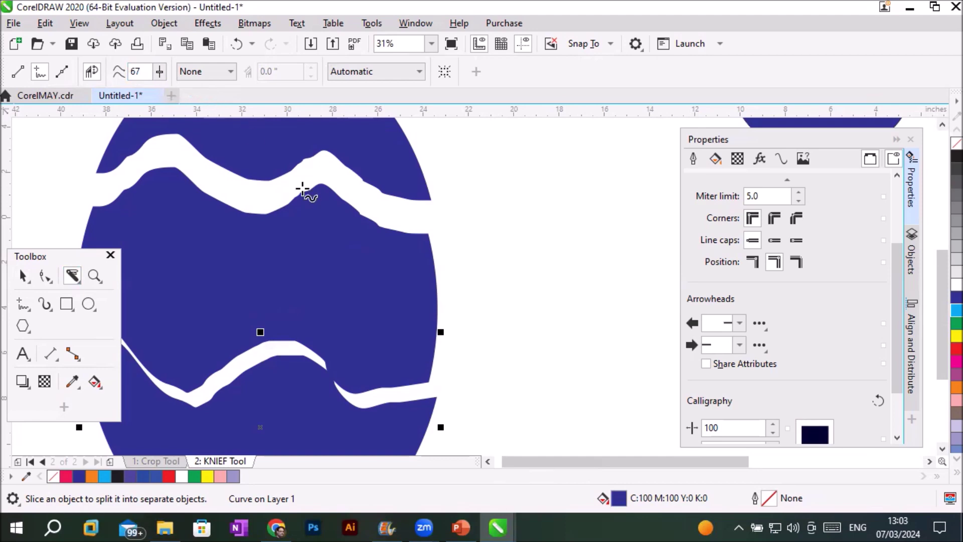
Step: Undo the slice moves and the unsmoothed cuts to restore the single blue ellipse
scroll(486, 332, down, 2)
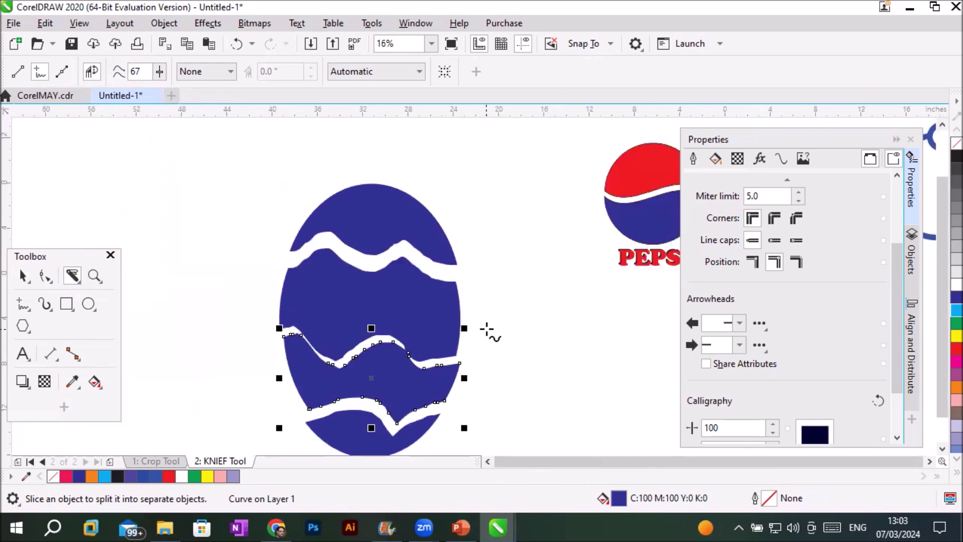
key(ctrl+z)
key(ctrl+z)
key(ctrl+z)
key(ctrl+z)
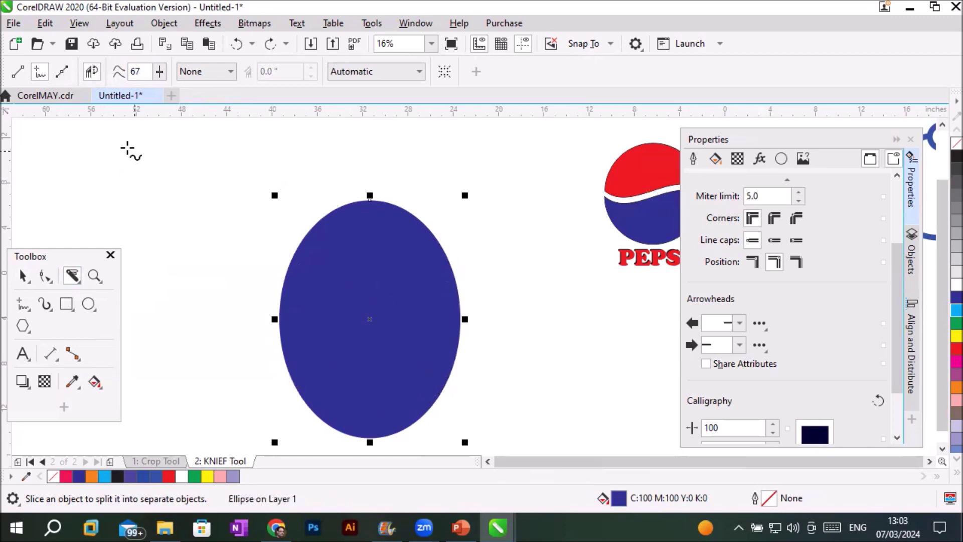
Step: Try a freehand Knife cut from outside the ellipse's left edge that ends inside the shape, and undo it
click(40, 70)
drag(211, 250, 343, 301)
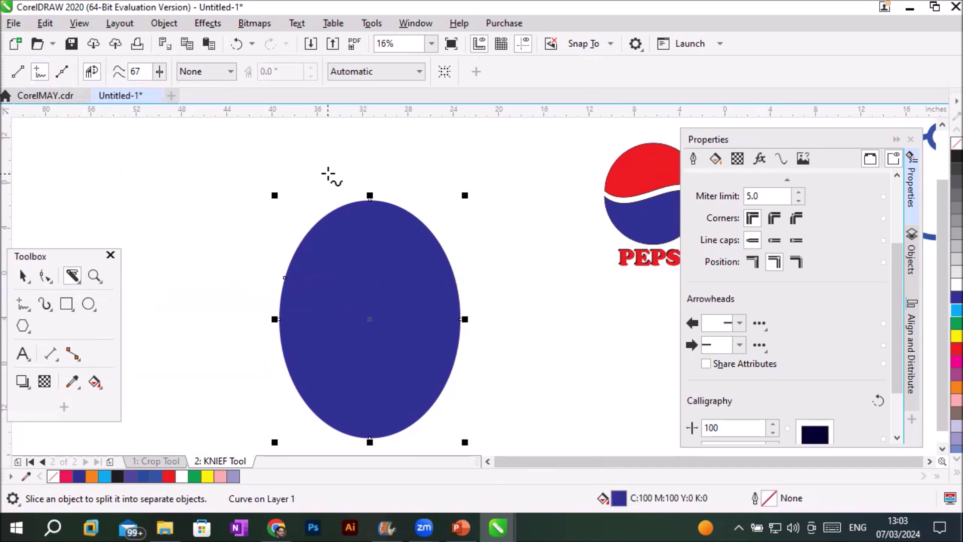
key(ctrl+z)
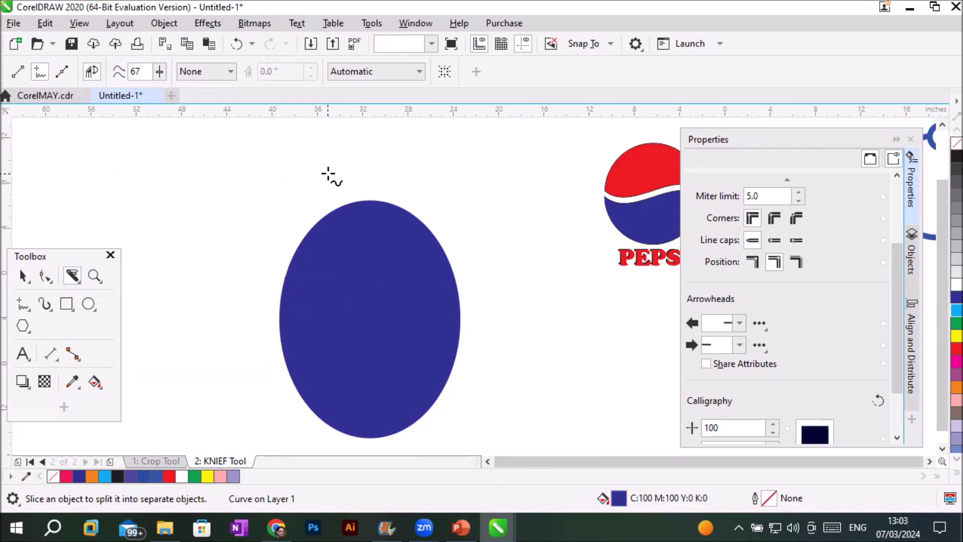
click(21, 276)
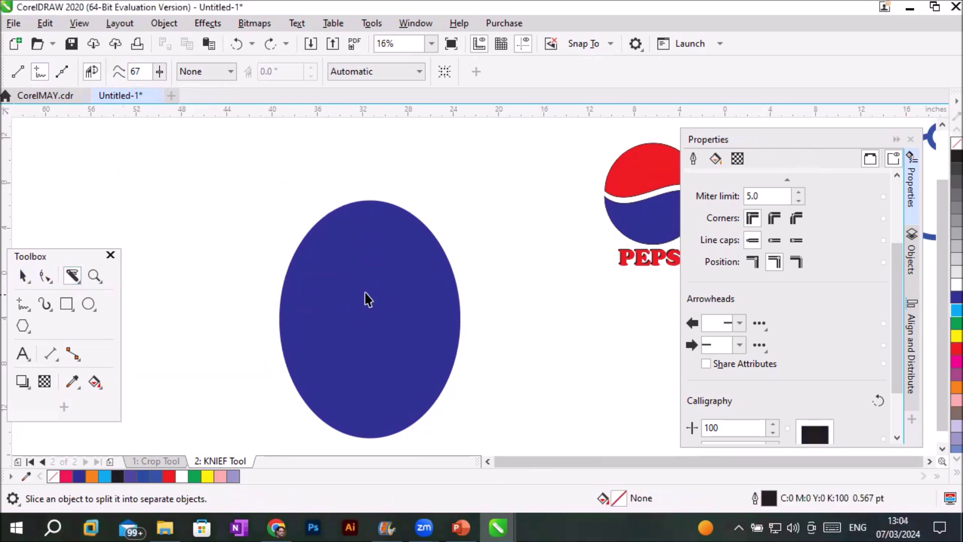
Step: Remove the blue ellipse's fill and give it a black outline
click(371, 291)
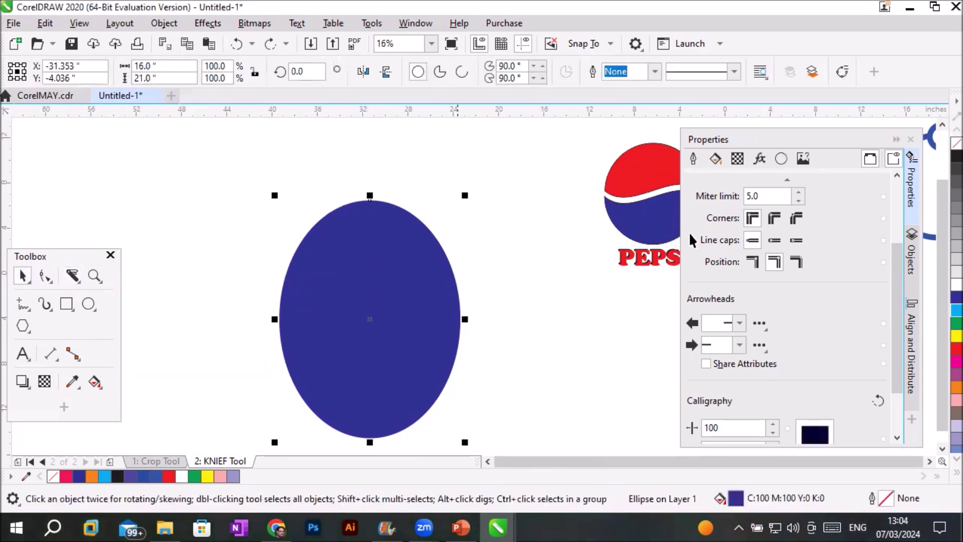
click(953, 145)
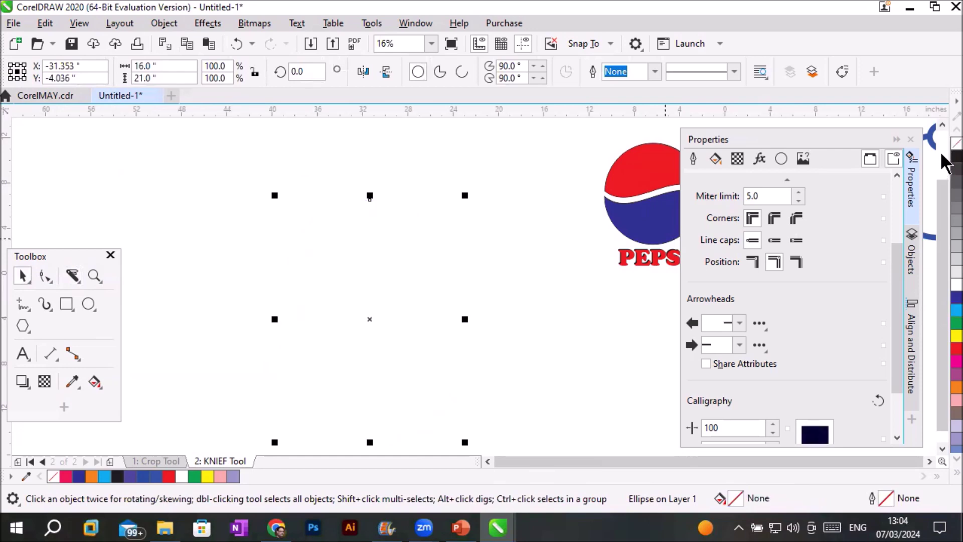
right_click(952, 156)
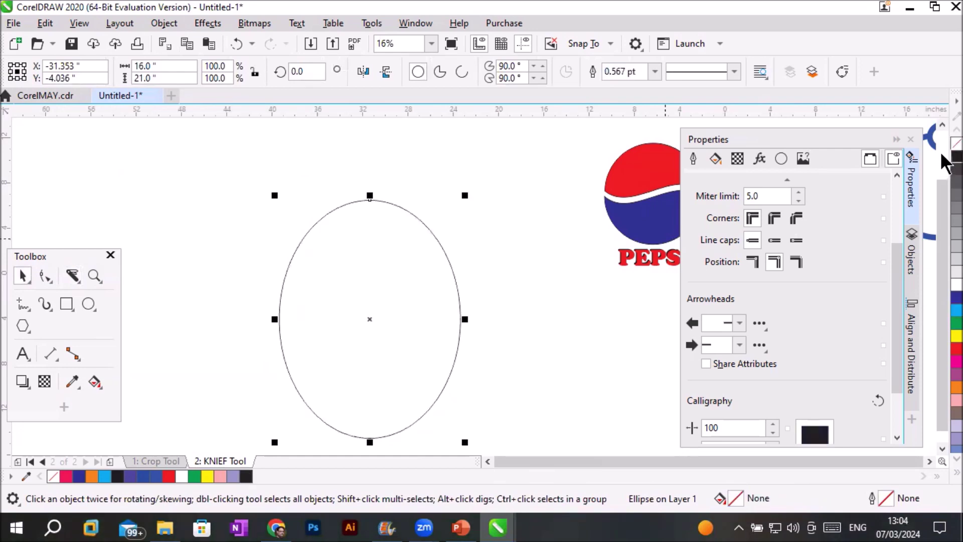
Step: Try two freehand Knife cuts that start outside the ellipse's upper-left edge and end inside the shape
click(67, 275)
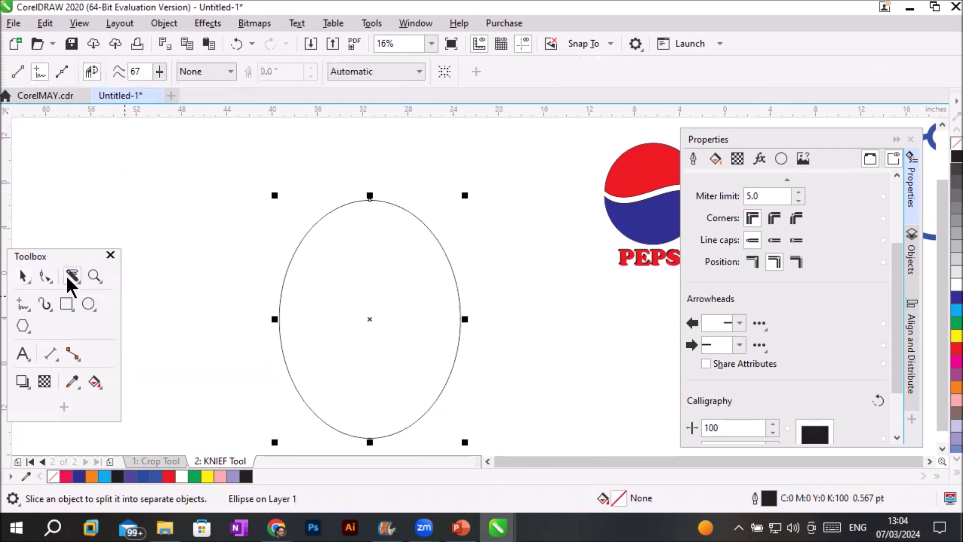
mouse_move(257, 246)
mouse_down()
mouse_move(345, 272)
mouse_move(351, 296)
mouse_up()
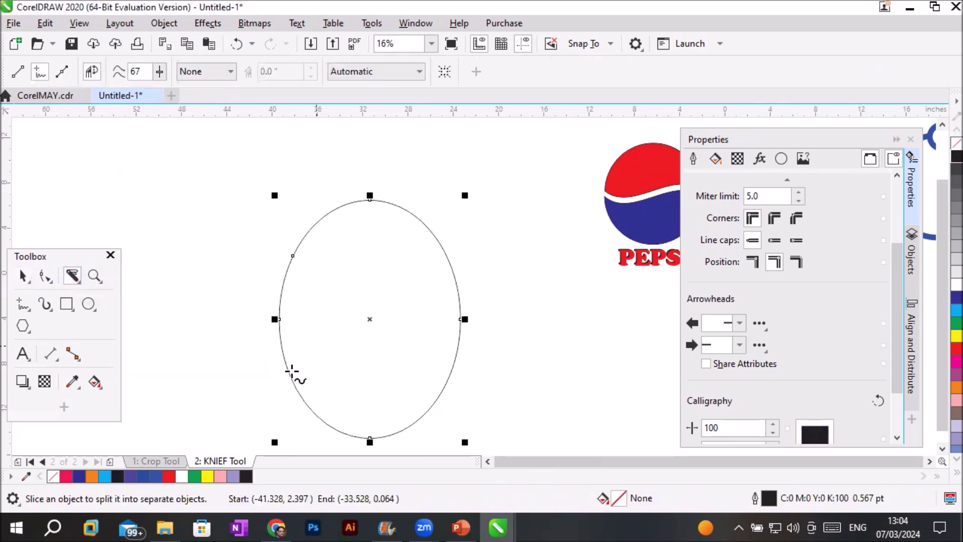
mouse_move(330, 191)
mouse_down()
mouse_move(371, 262)
mouse_move(372, 295)
mouse_up()
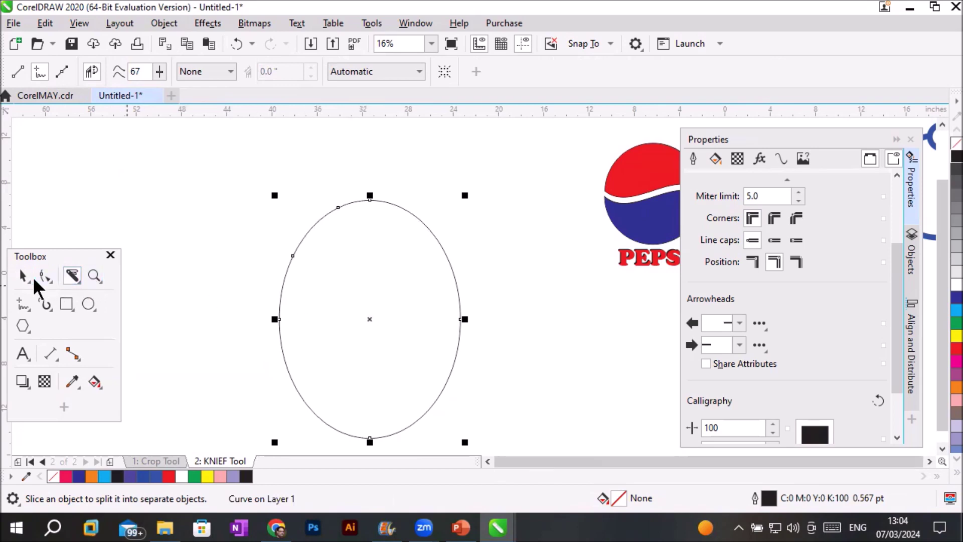
Step: Move the ellipse outline around to check whether the cuts separate any piece from it
click(23, 275)
click(229, 217)
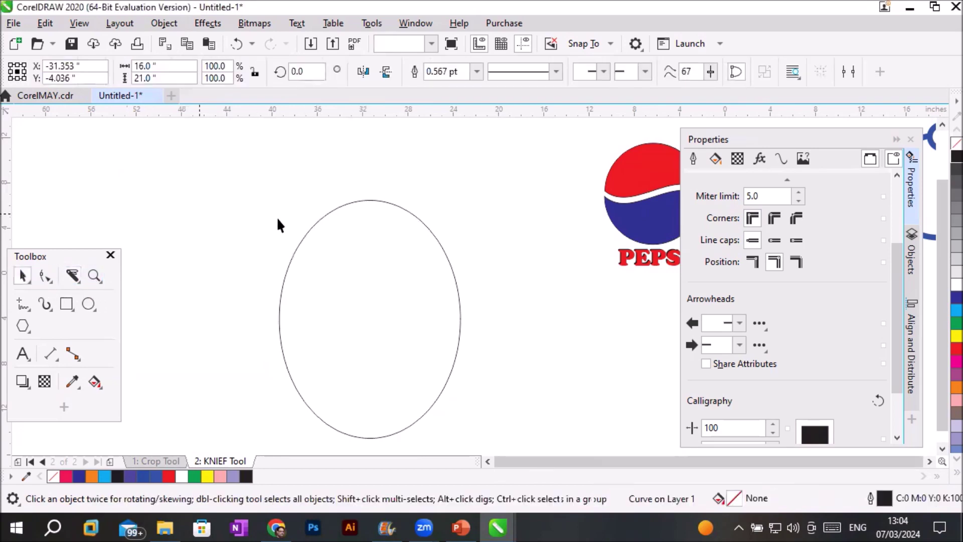
click(321, 217)
drag(322, 216, 400, 230)
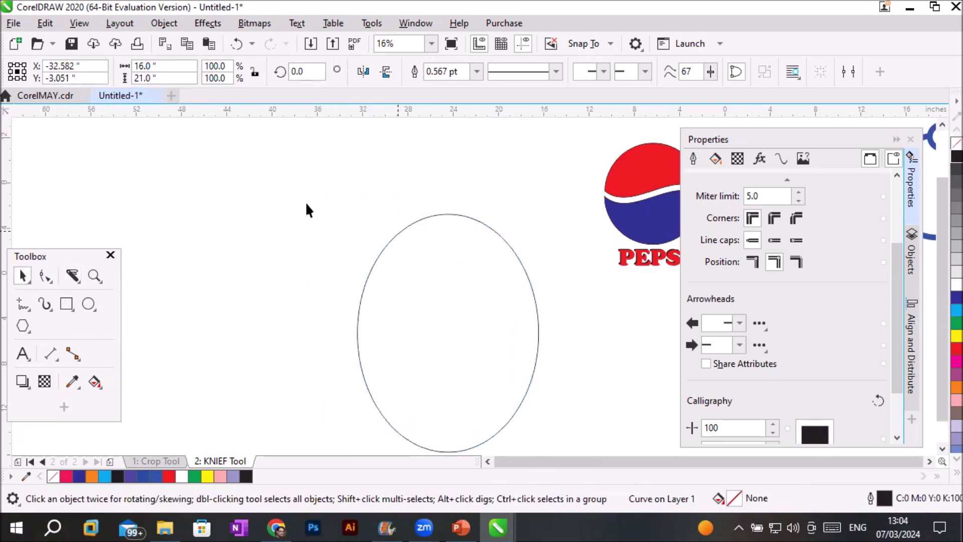
drag(306, 204, 312, 210)
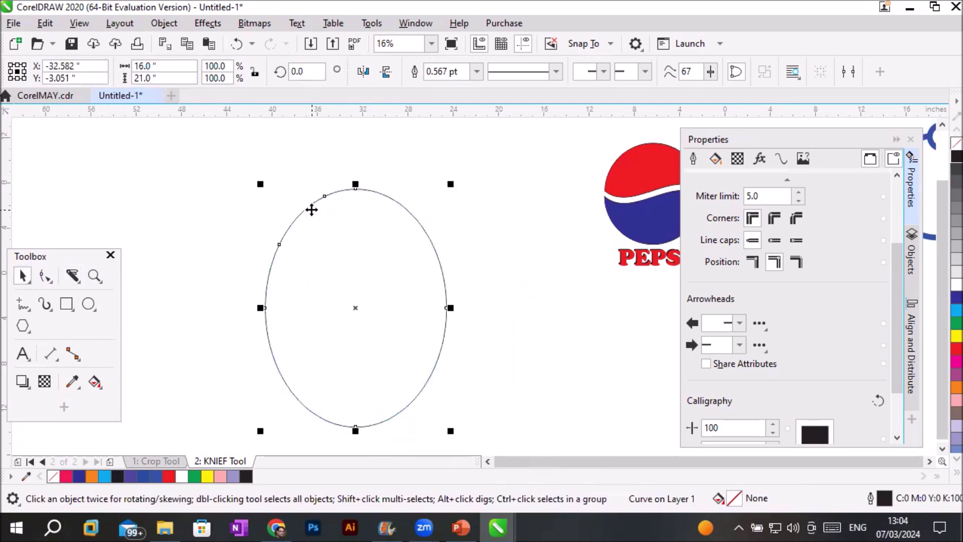
Step: Pull the two nodes left by the cuts outward on the ellipse's upper-left edge with the Shape tool
click(44, 282)
click(280, 244)
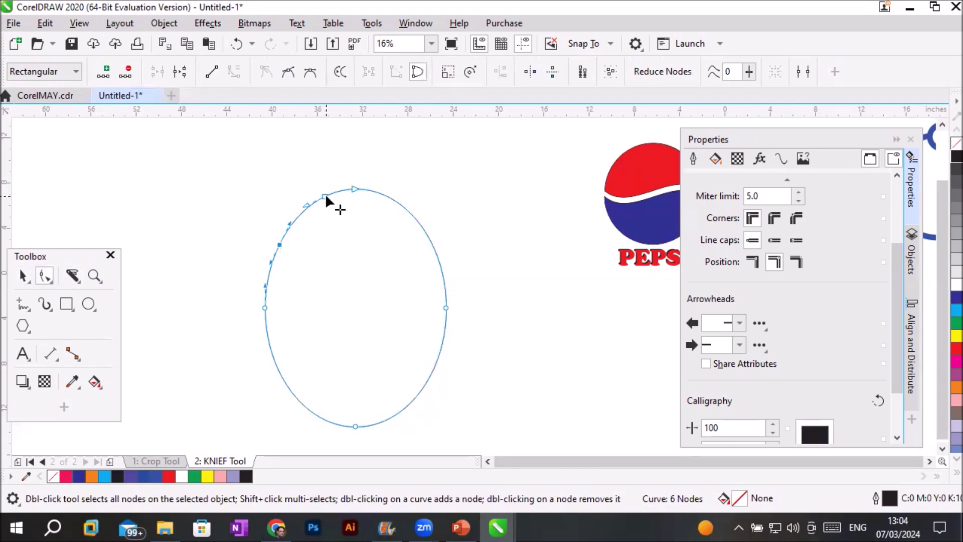
drag(326, 196, 334, 177)
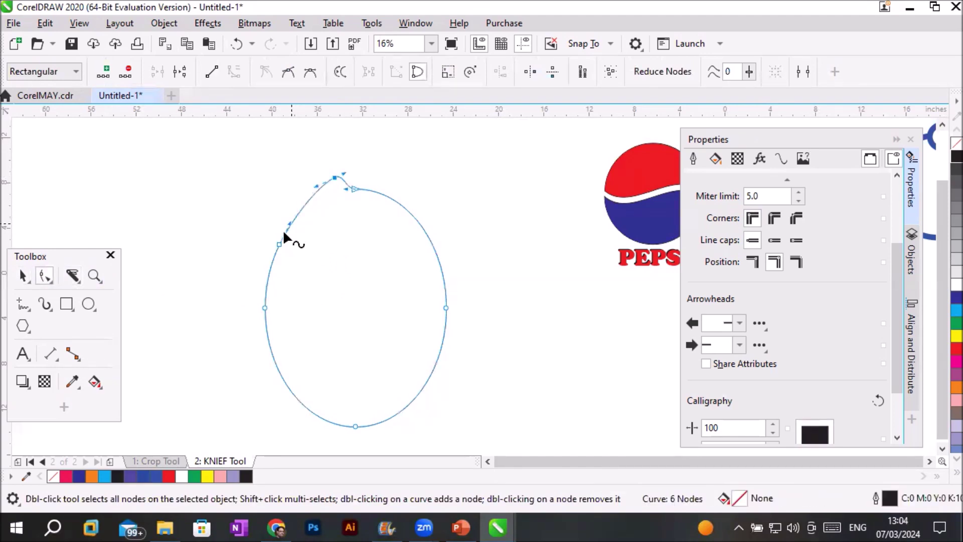
drag(279, 243, 221, 245)
Step: Undo the node edits, the moves and the incomplete cuts to restore the original ellipse outline
key(ctrl+z)
key(ctrl+z)
key(ctrl+z)
key(ctrl+z)
key(ctrl+z)
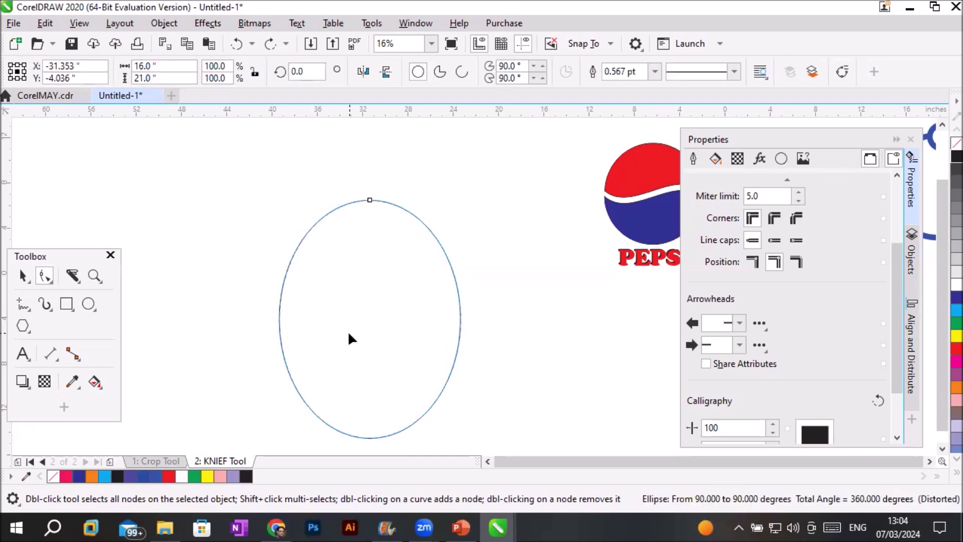
Step: Slice the ellipse across its upper part with a freehand Knife cut and move the top slice up
click(72, 276)
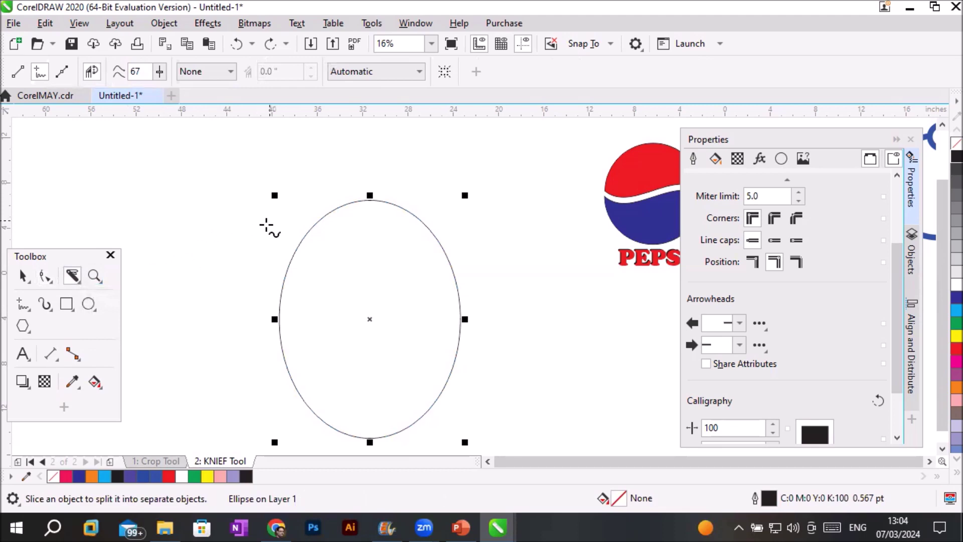
drag(238, 254, 512, 266)
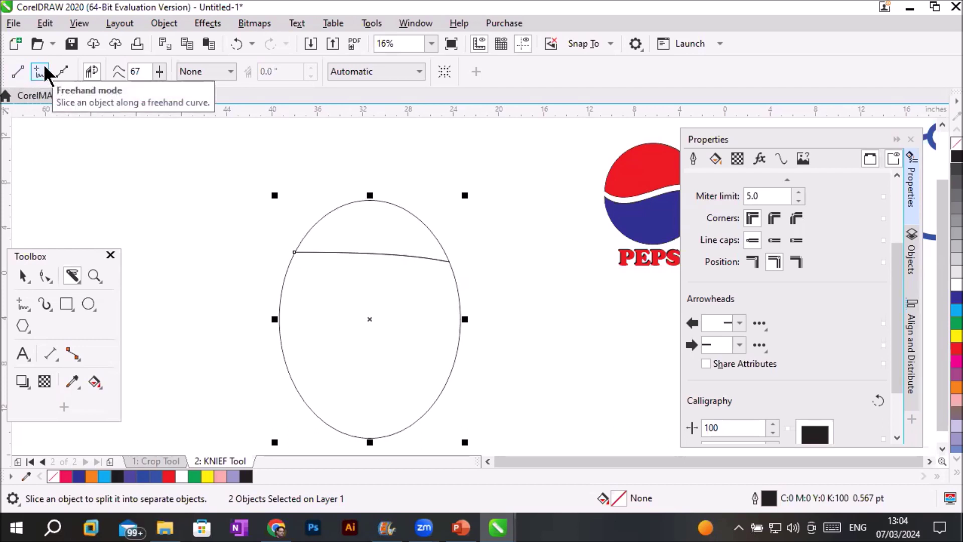
click(22, 277)
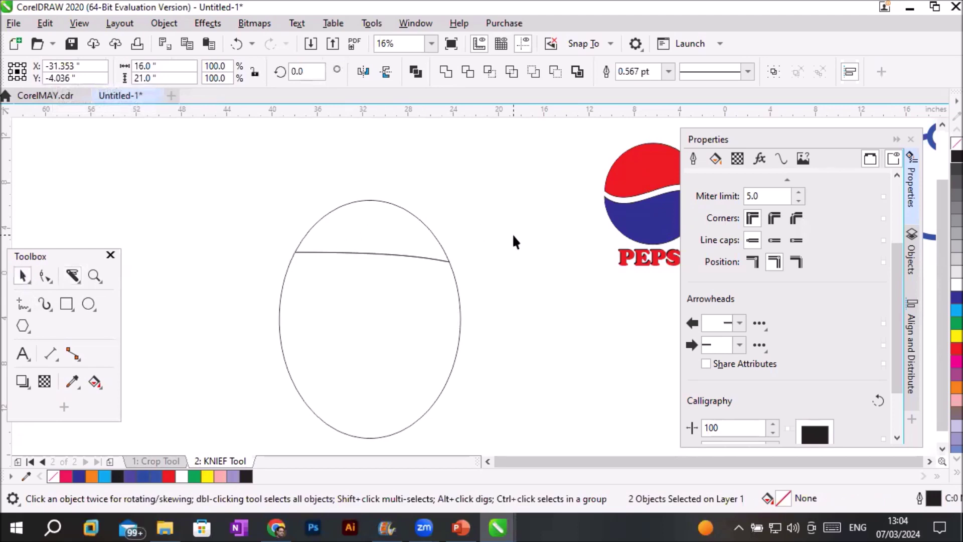
click(445, 229)
click(457, 264)
drag(449, 260, 445, 228)
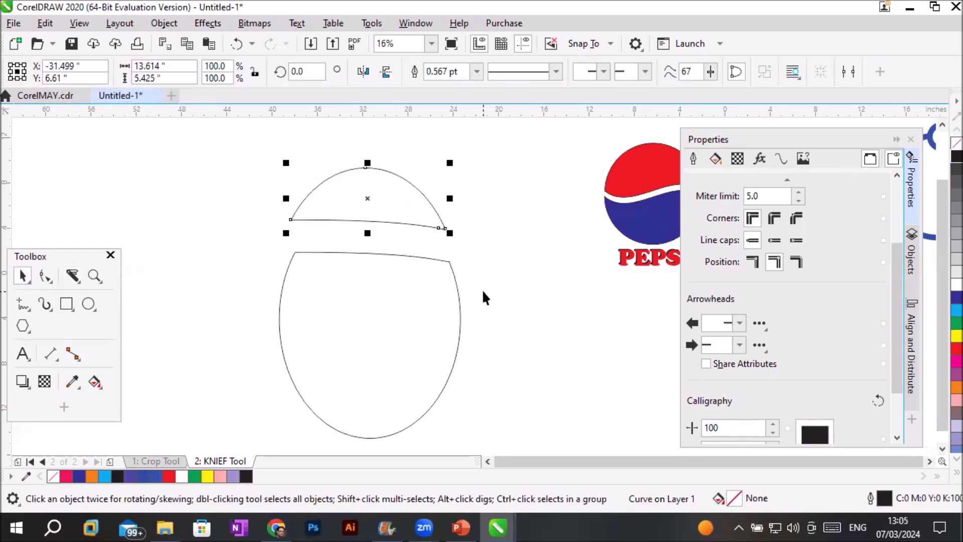
Step: Undo the top slice's move and the freehand cut to restore the whole ellipse
key(ctrl+z)
key(ctrl+z)
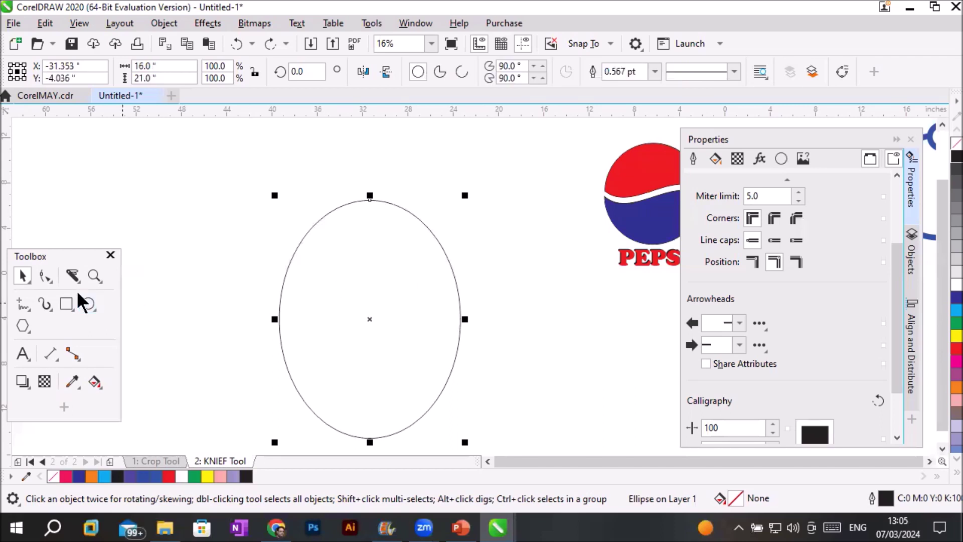
Step: Turn off the Knife tool's automatic closing and cut the ellipse freehand across its upper part
click(66, 276)
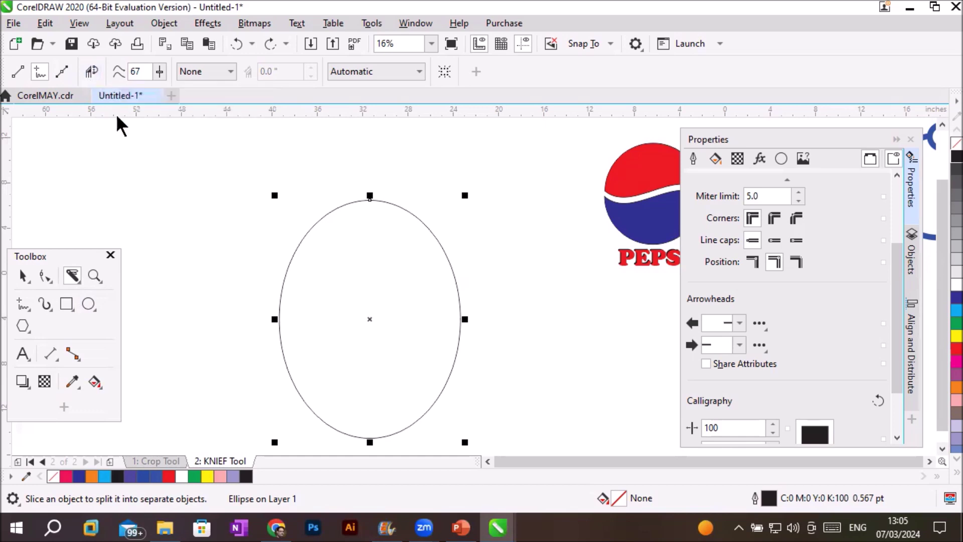
drag(249, 246, 506, 268)
click(22, 275)
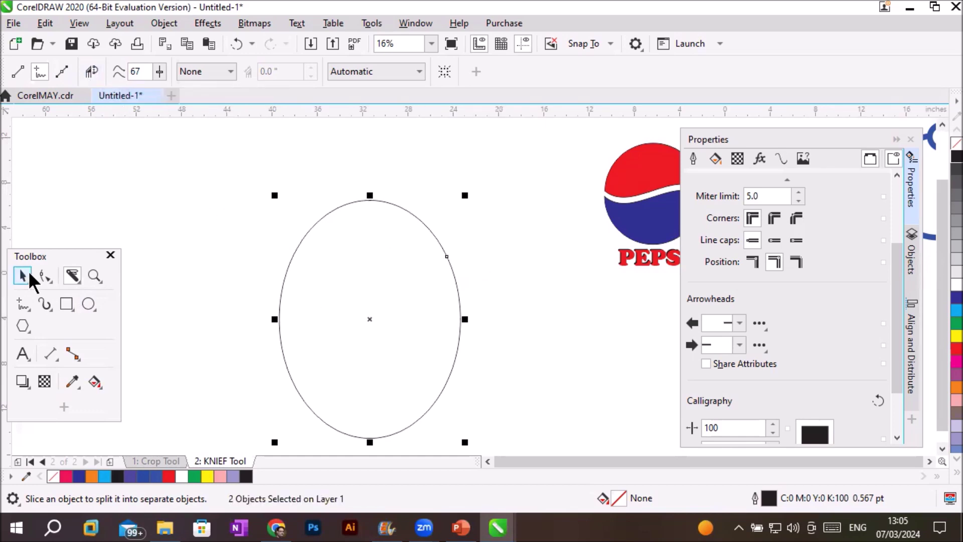
Step: Separate the open pieces by moving the upper arc up and right and the lower curve slightly right
click(211, 209)
drag(370, 201, 389, 182)
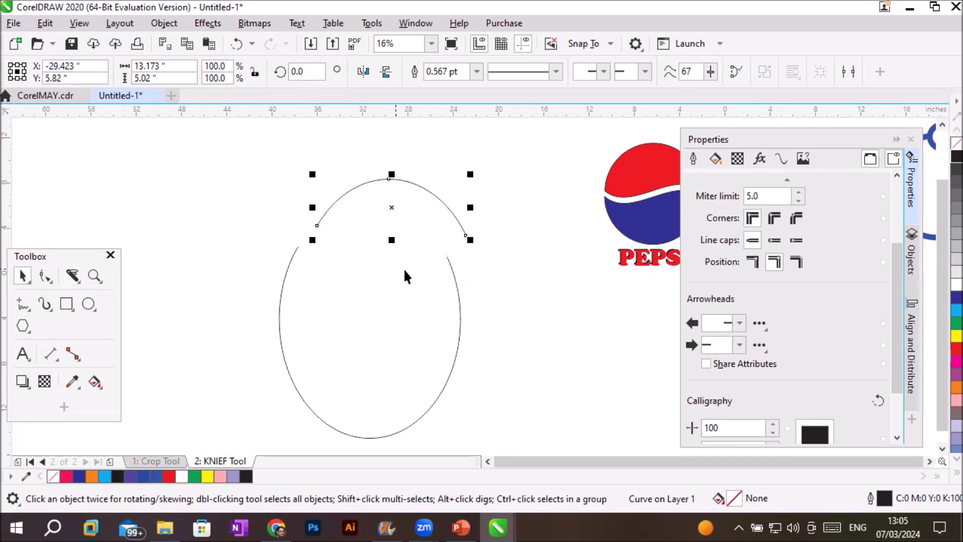
drag(461, 311, 477, 316)
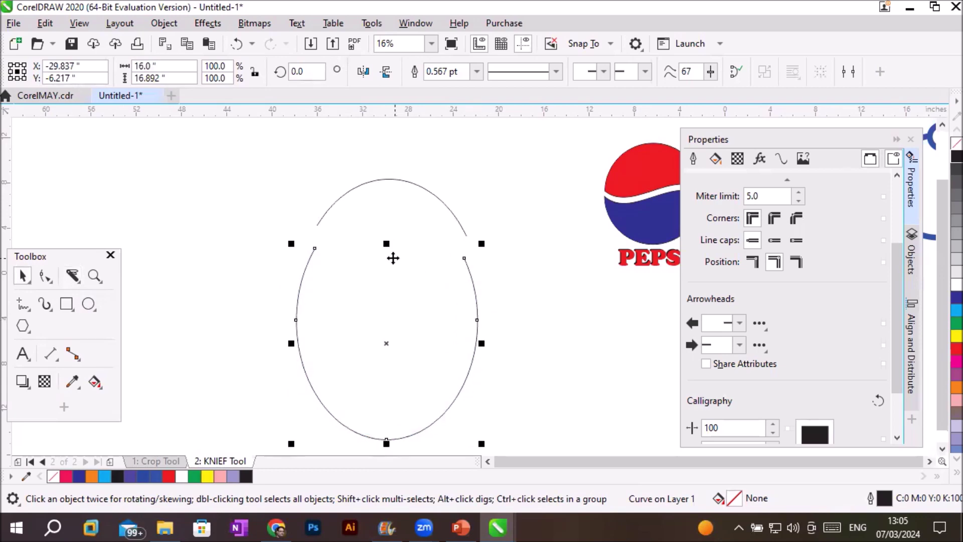
Step: Close the lower curve with a 2-Point Line between its open end nodes and fill it blue
click(20, 305)
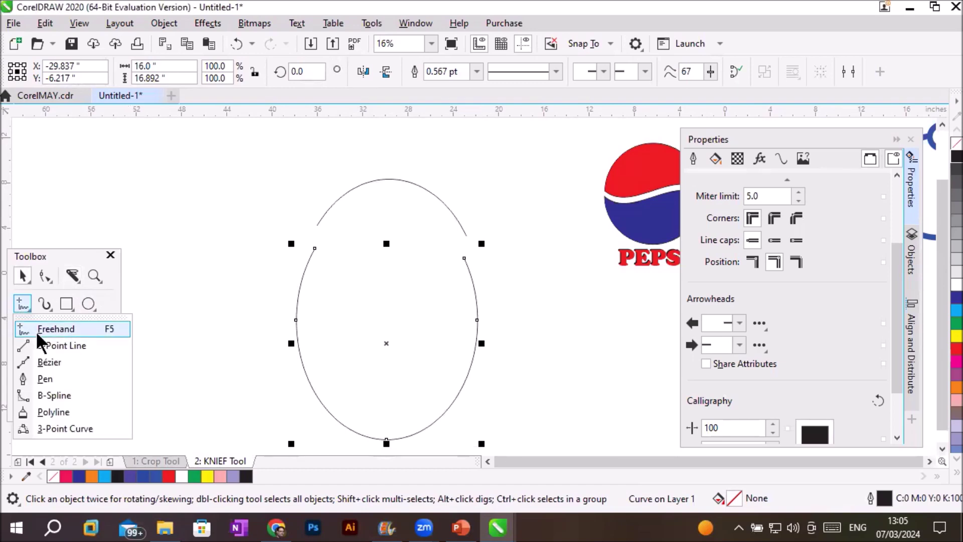
click(68, 345)
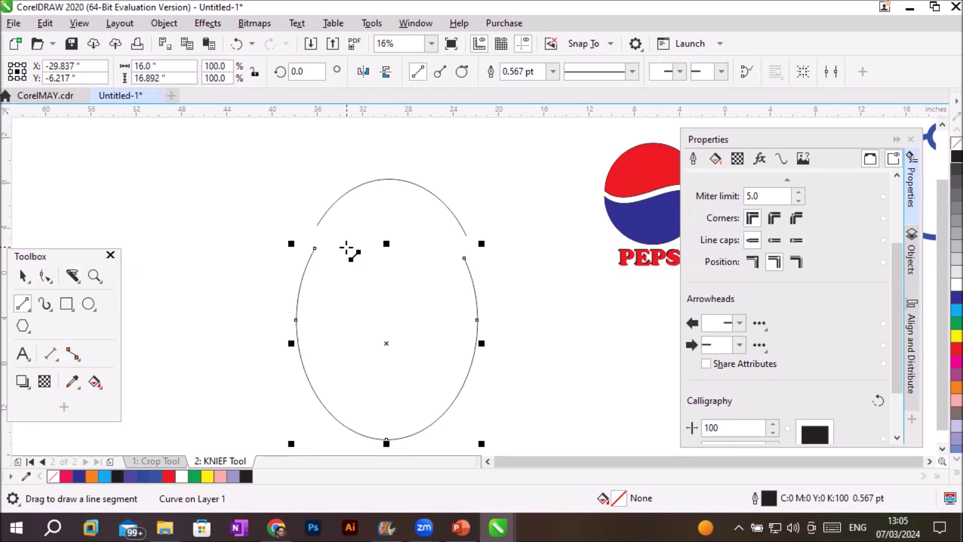
drag(315, 248, 464, 257)
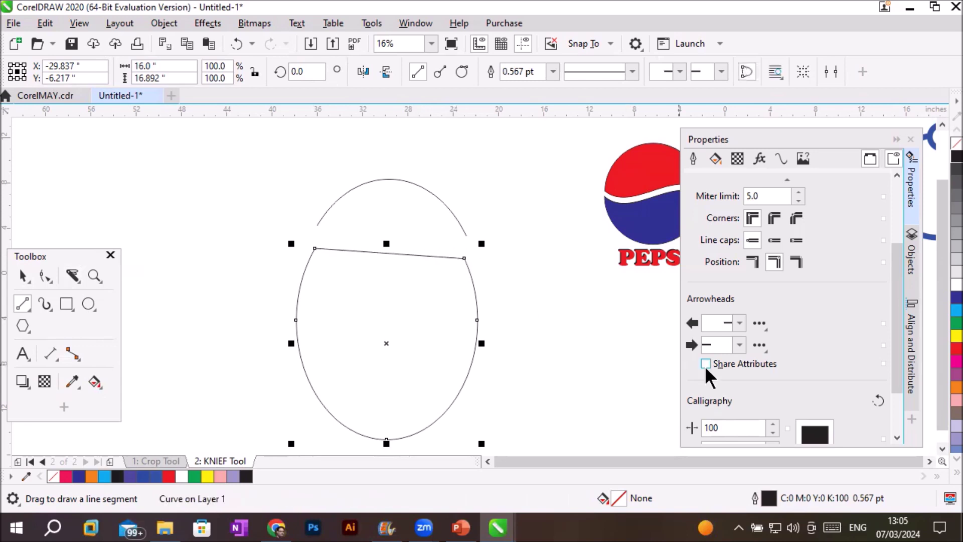
click(956, 297)
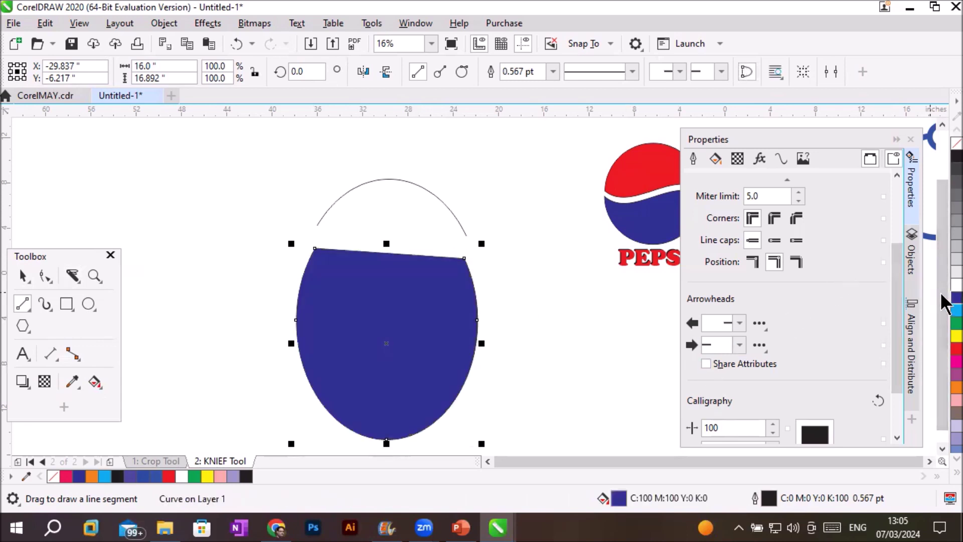
Step: Close the upper arc with a 2-Point Line between its end nodes and fill it red
click(23, 276)
click(365, 186)
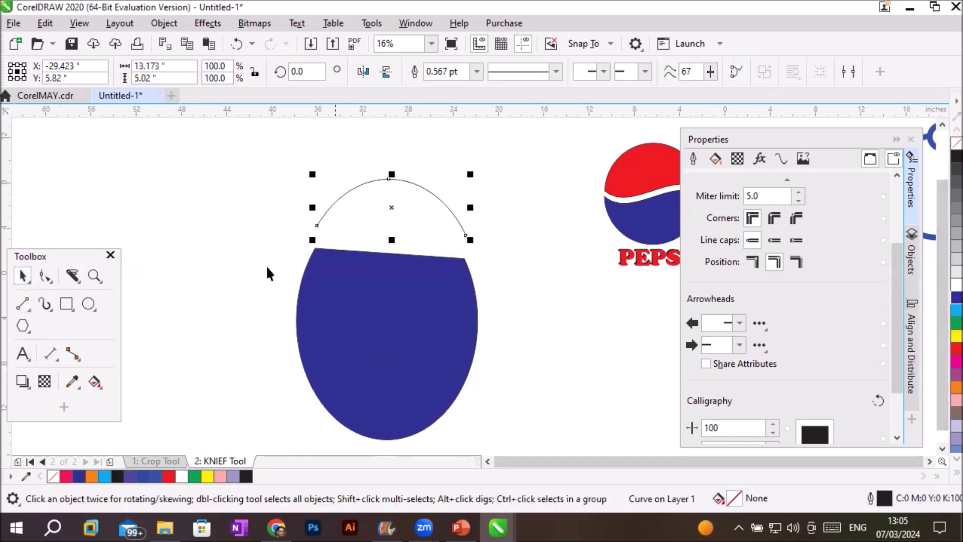
click(23, 298)
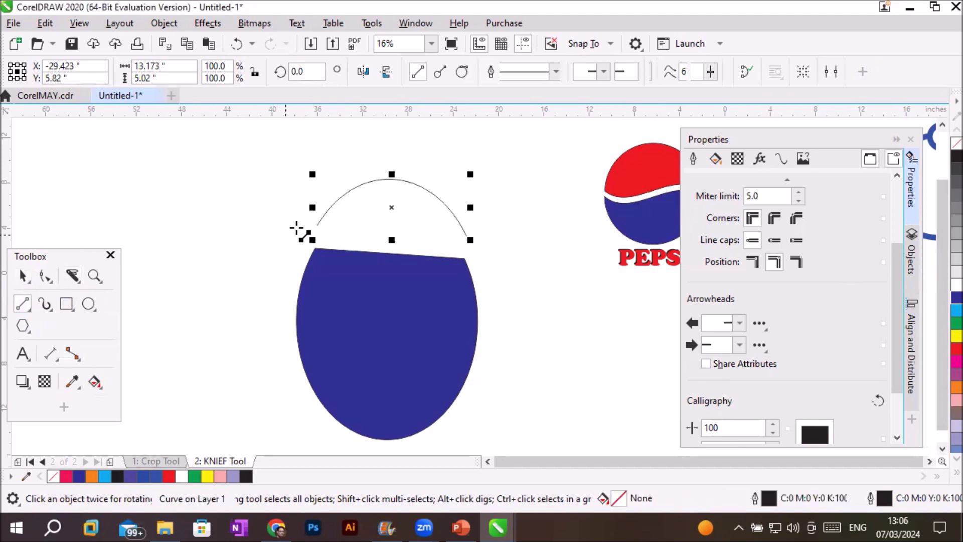
drag(312, 225, 465, 235)
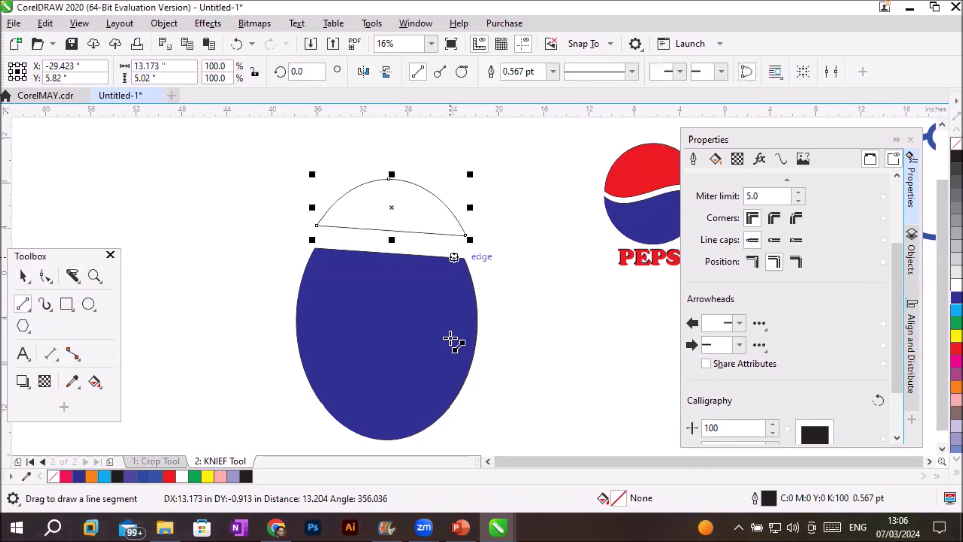
click(943, 350)
Step: Undo the fills, closing lines, piece moves and open cut to restore the single unfilled ellipse
key(ctrl+z)
key(ctrl+z)
key(ctrl+z)
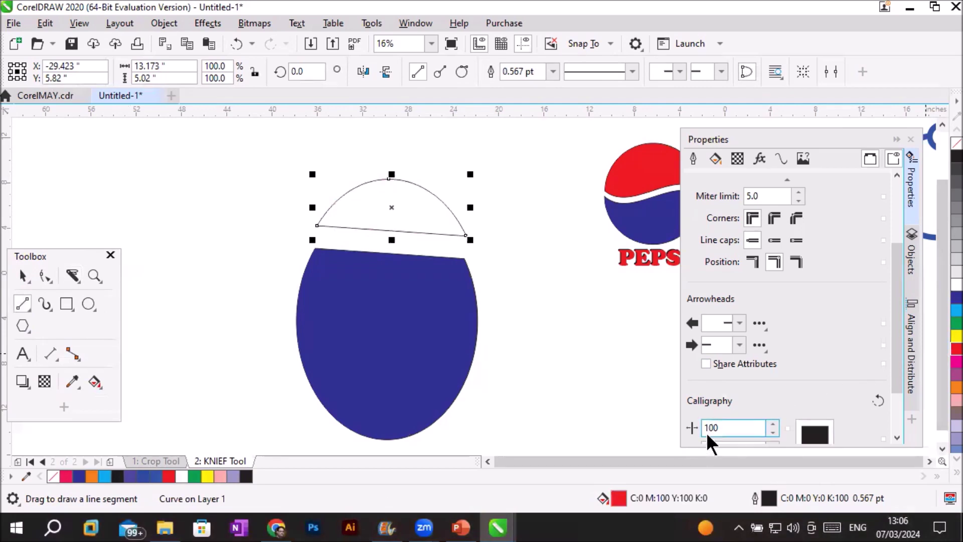
key(ctrl+z)
key(ctrl+z)
key(ctrl+z)
key(ctrl+z)
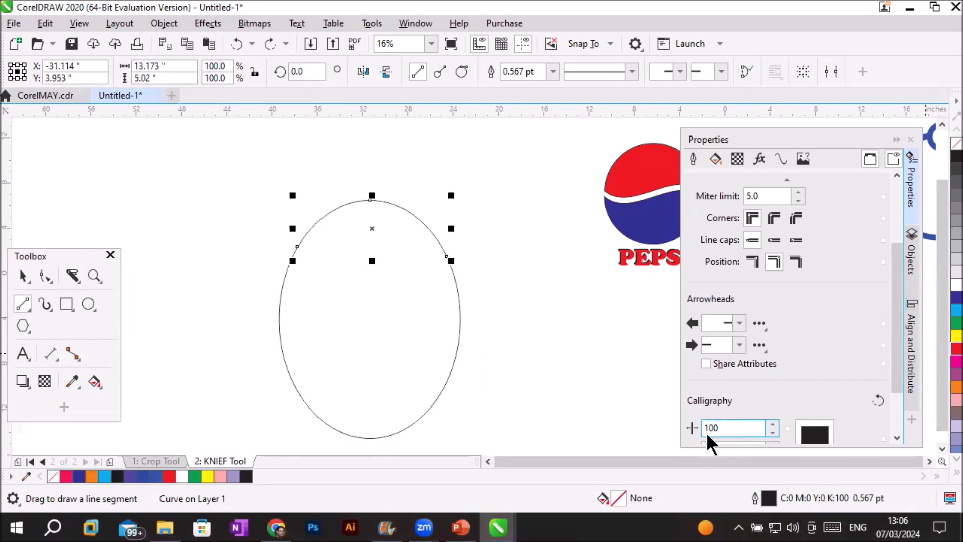
Step: Set up the Knife tool to slice in Bézier mode with automatic closing of the cut objects turned on
click(71, 275)
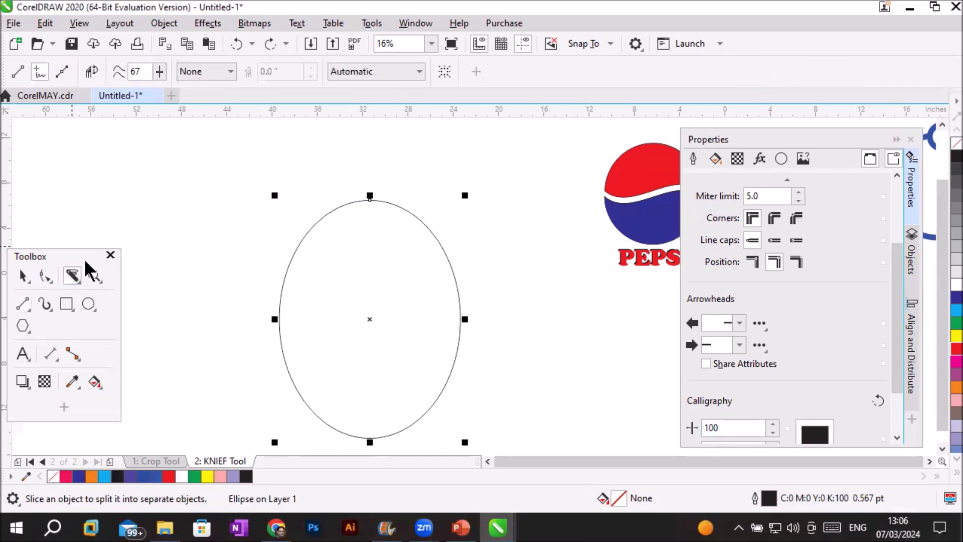
click(92, 74)
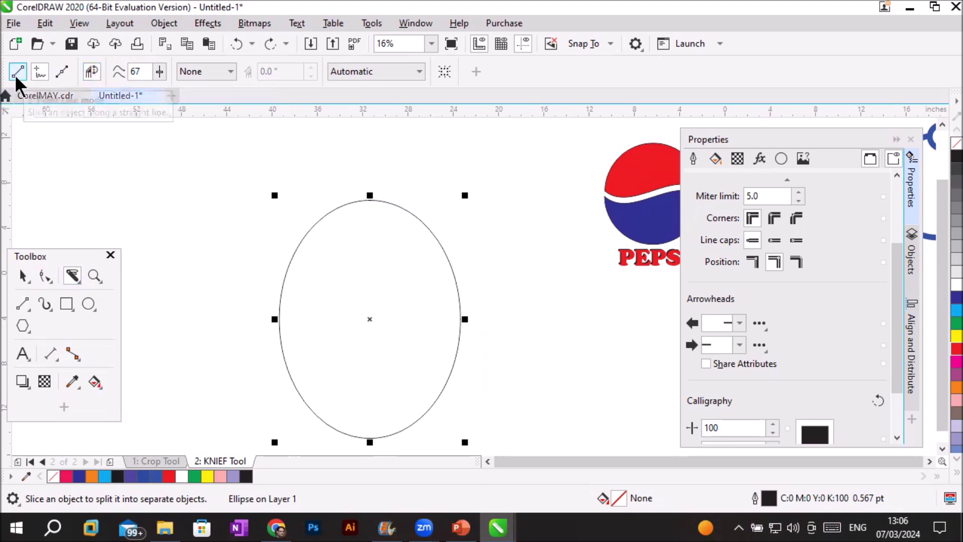
click(44, 76)
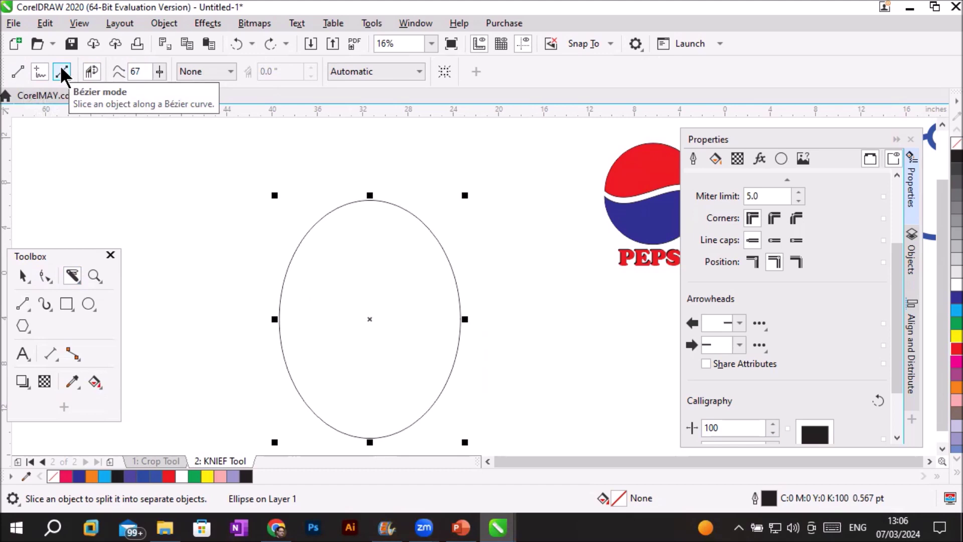
click(63, 74)
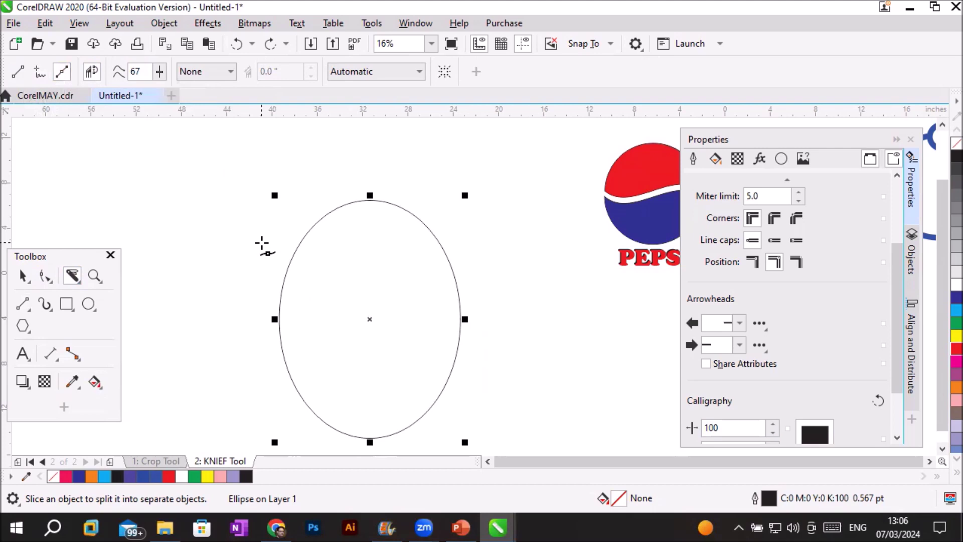
Step: Slice the ellipse above its centre with a coarse zigzag Bézier knife cut that starts and ends outside the outline
click(298, 257)
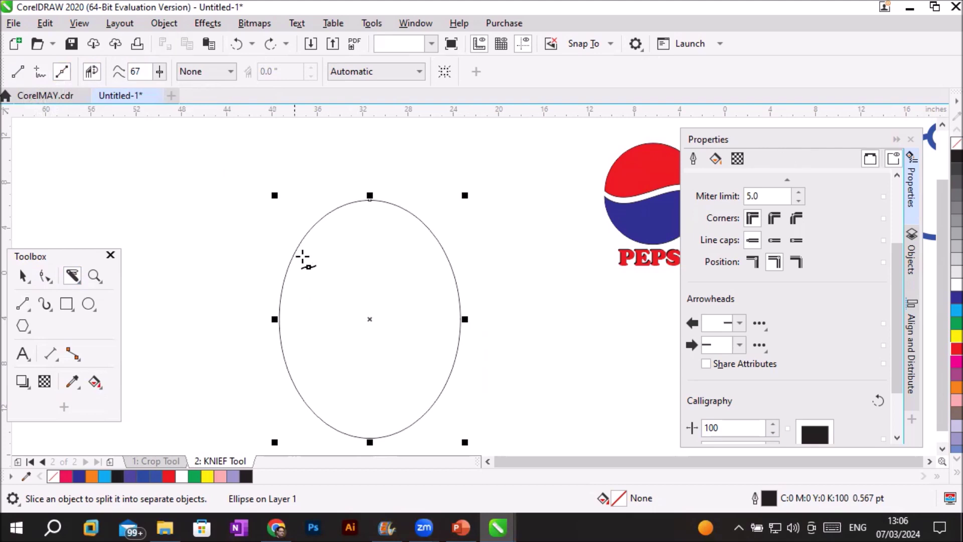
drag(257, 247, 310, 278)
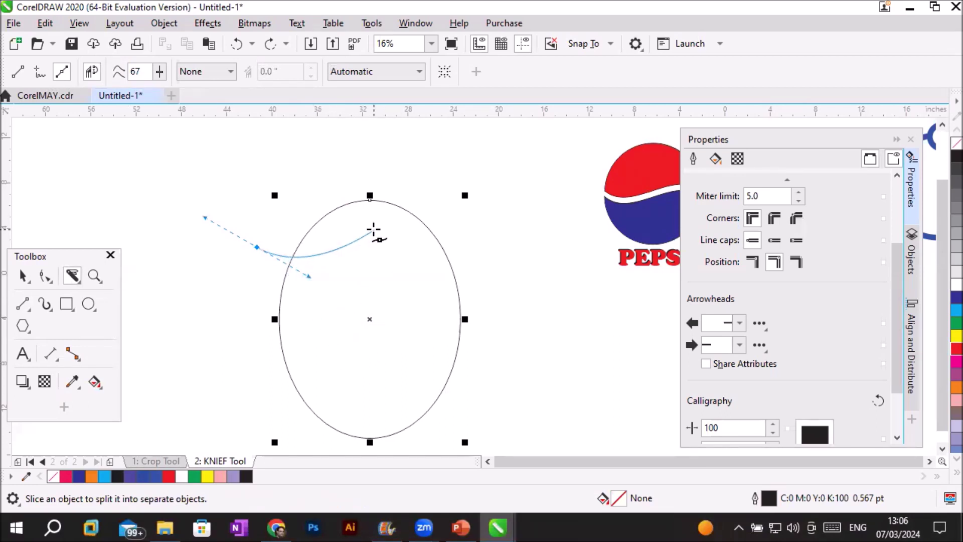
click(334, 292)
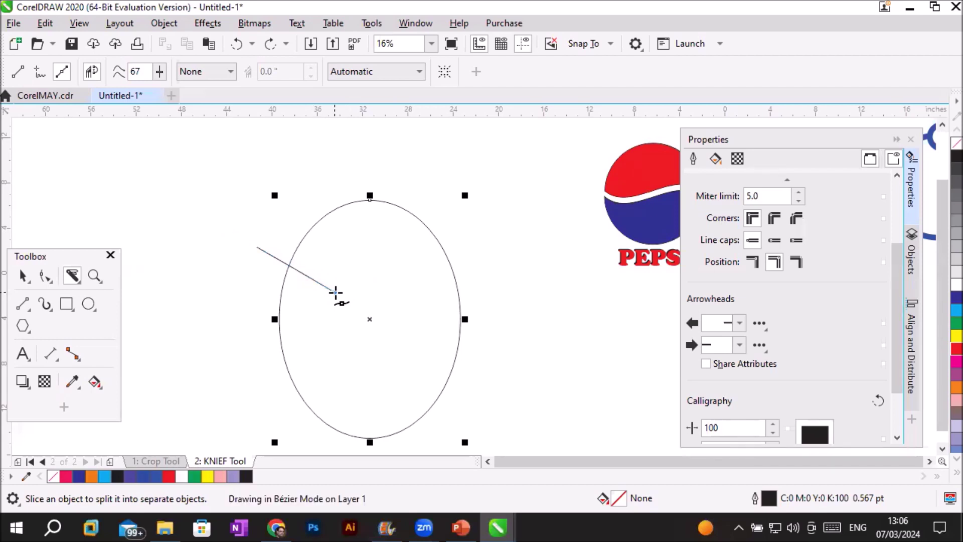
click(384, 271)
click(416, 296)
click(441, 281)
click(453, 296)
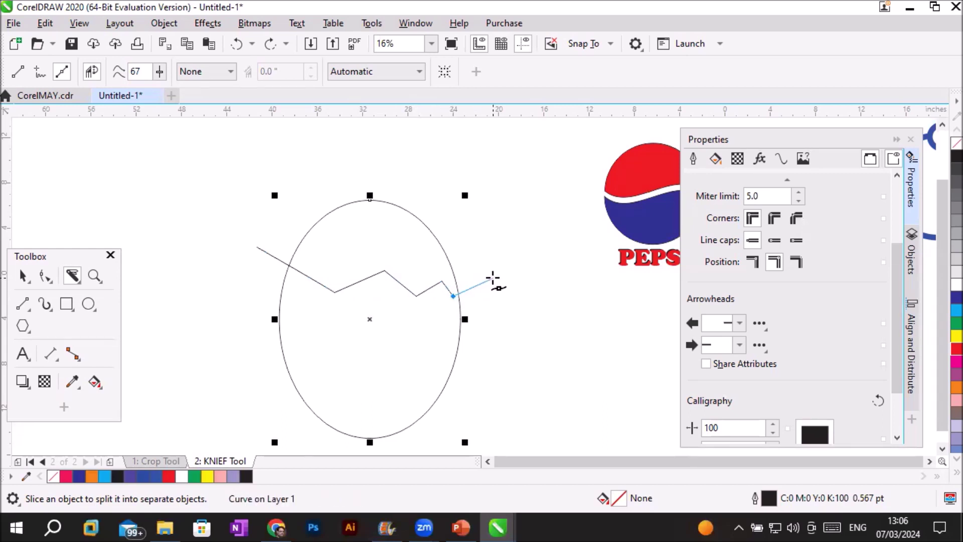
click(495, 276)
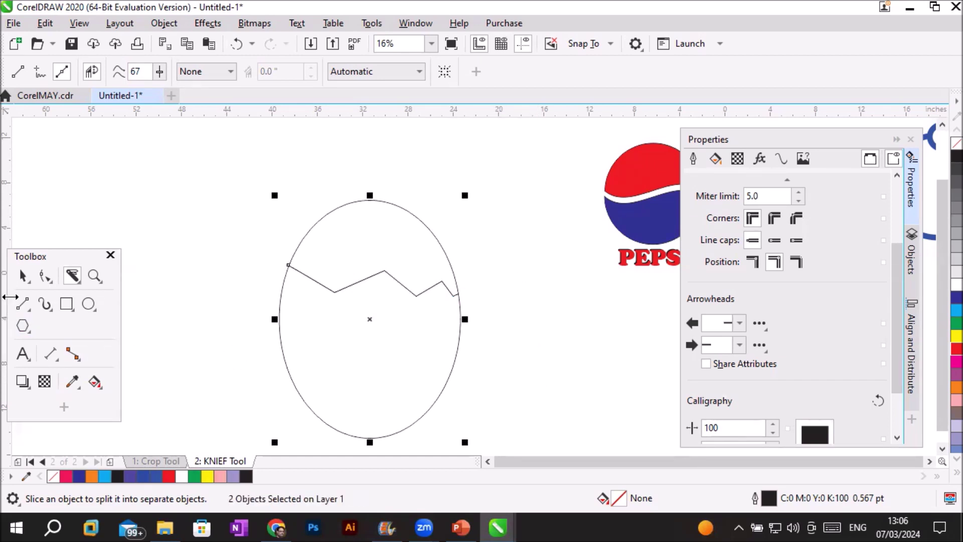
Step: Move the lower piece slightly down from the upper one, and undo both the move and the zigzag cut
click(19, 277)
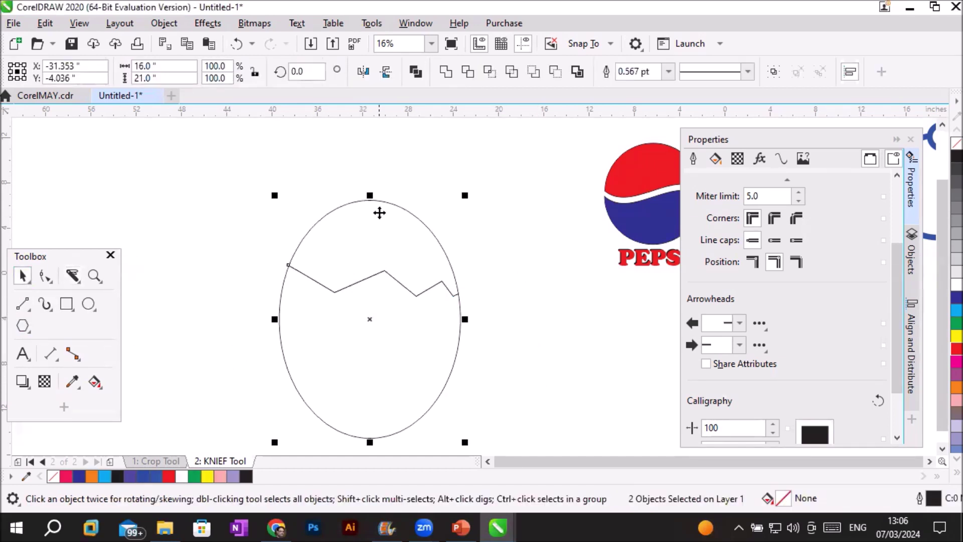
click(492, 193)
click(411, 248)
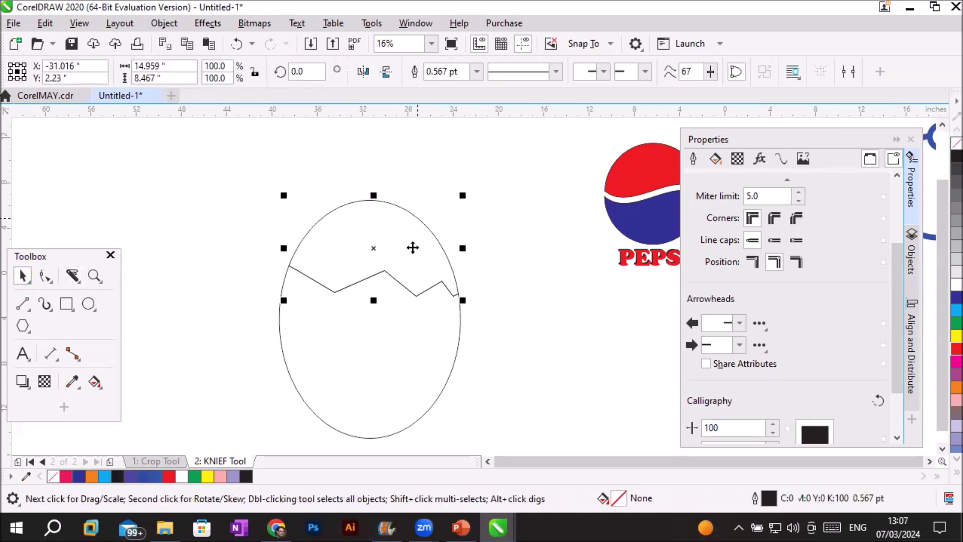
drag(391, 324, 393, 339)
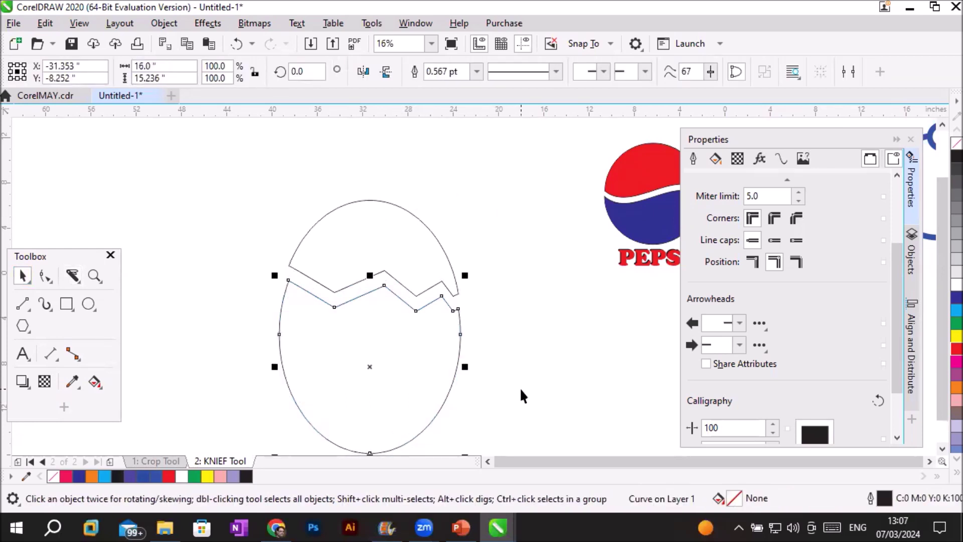
key(ctrl+z)
key(ctrl+z)
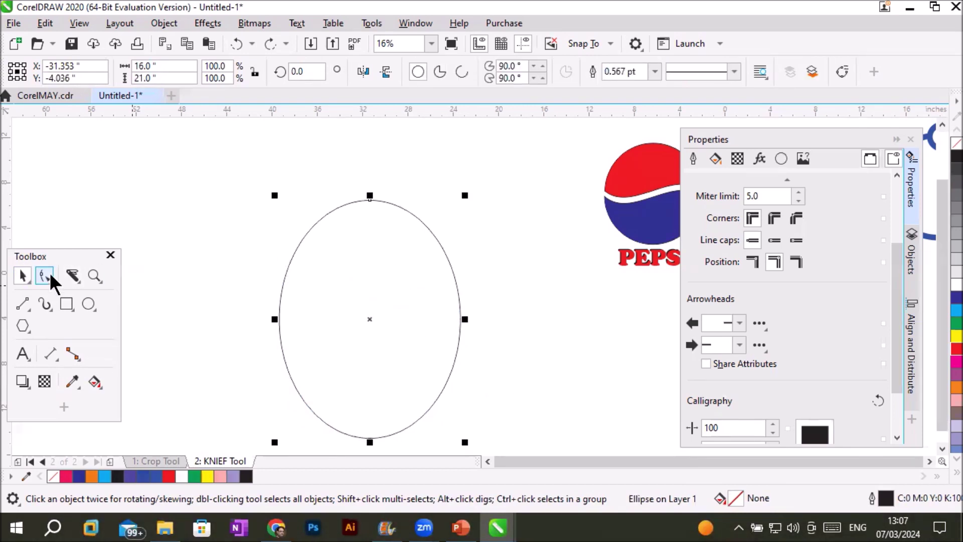
Step: Slice the ellipse just above its centre with a Bézier knife cut made of many small zigzag teeth
click(72, 276)
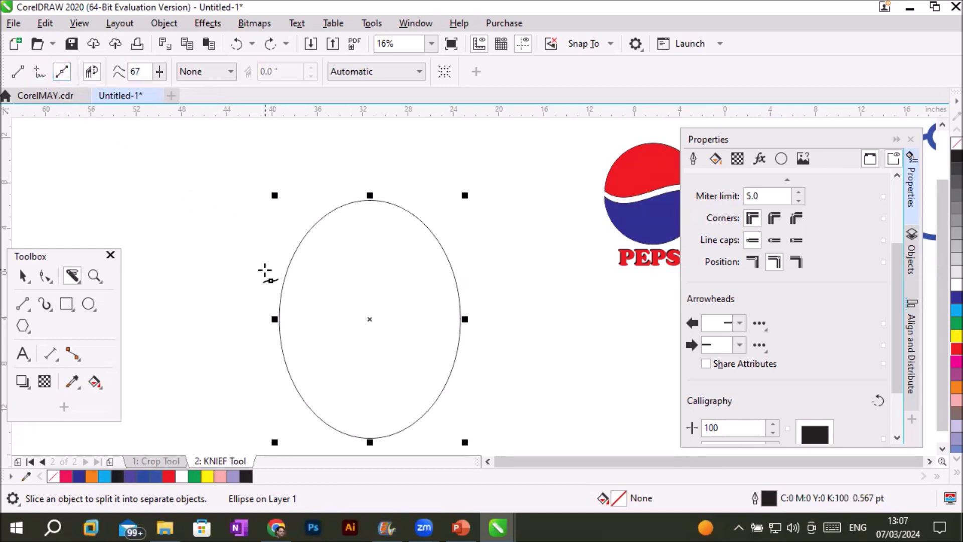
drag(264, 272, 308, 303)
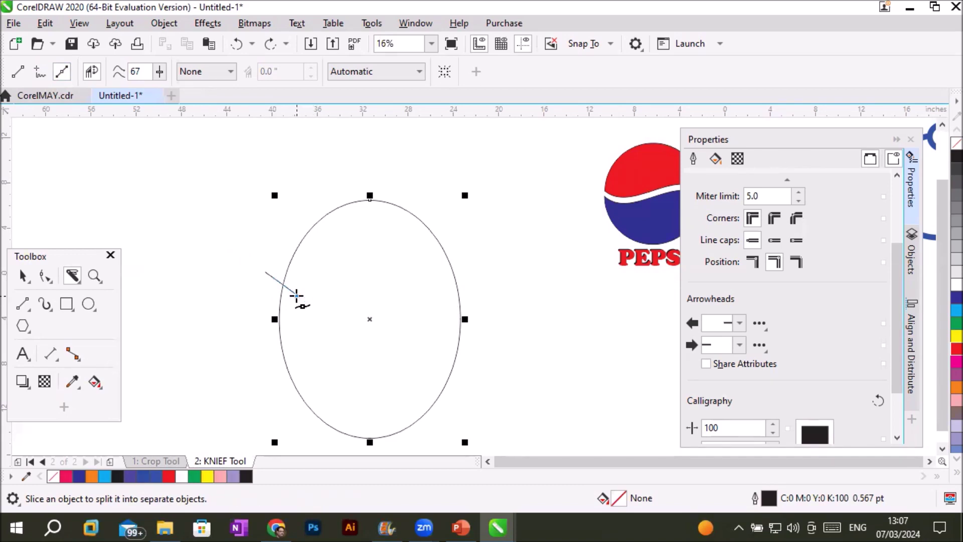
click(308, 296)
click(303, 291)
click(310, 297)
click(317, 290)
click(323, 297)
click(328, 292)
click(336, 292)
click(343, 297)
click(353, 293)
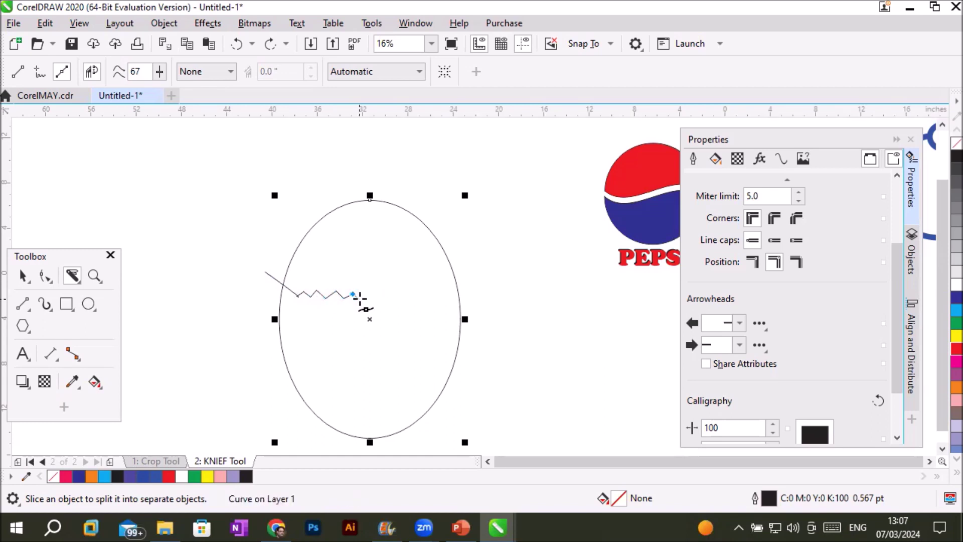
click(360, 299)
click(371, 294)
click(381, 299)
click(392, 299)
click(409, 301)
click(424, 294)
click(448, 312)
click(458, 302)
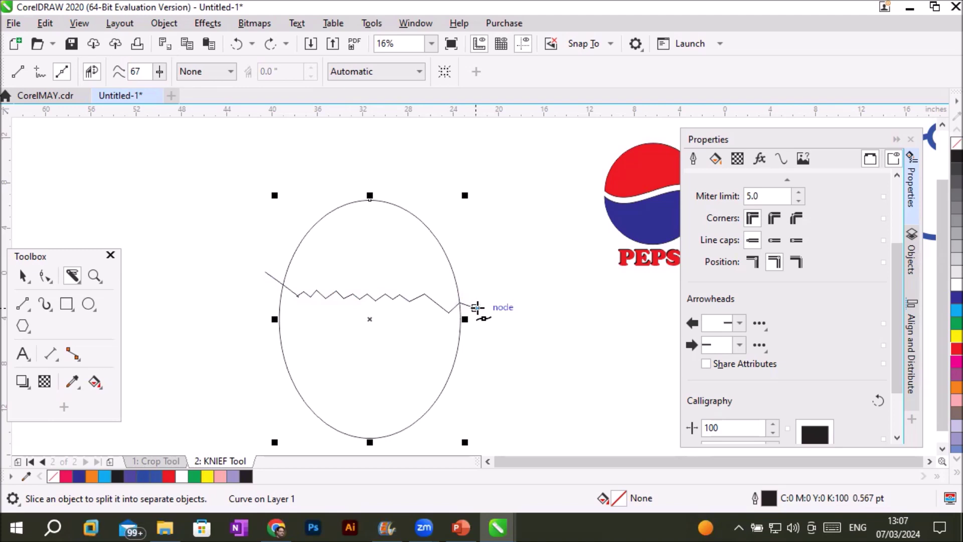
click(474, 308)
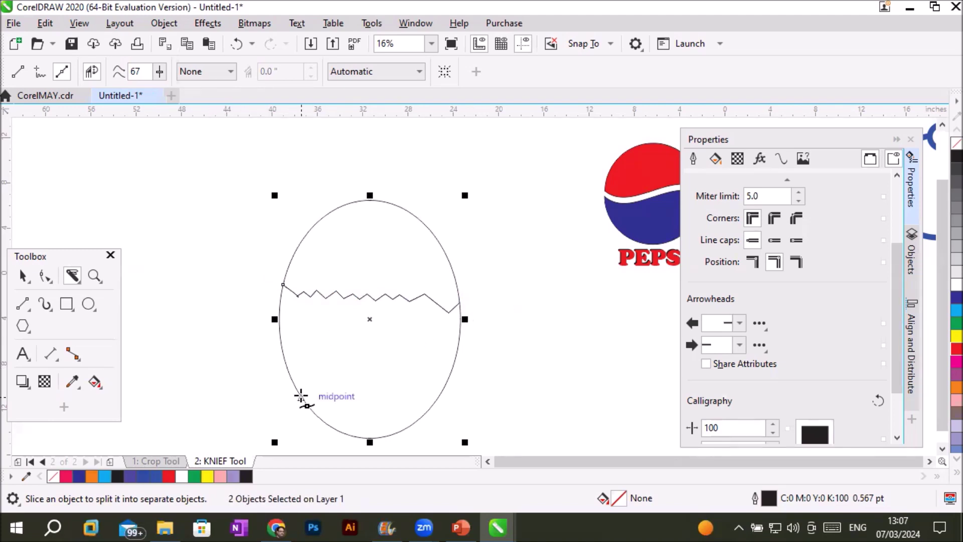
Step: Slice the lower part of the ellipse with a second, coarser zigzag Bézier knife cut
drag(231, 373, 332, 396)
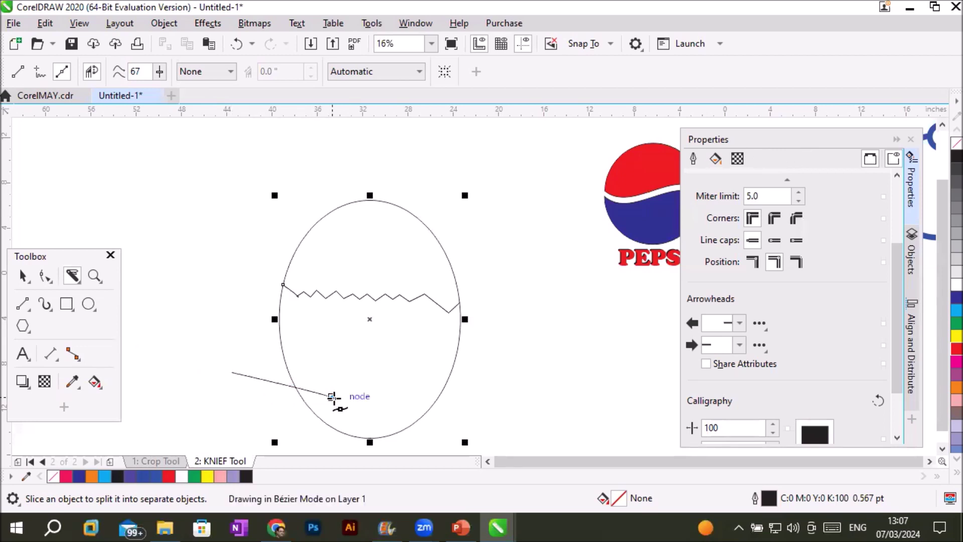
click(348, 383)
click(381, 398)
click(419, 381)
click(432, 403)
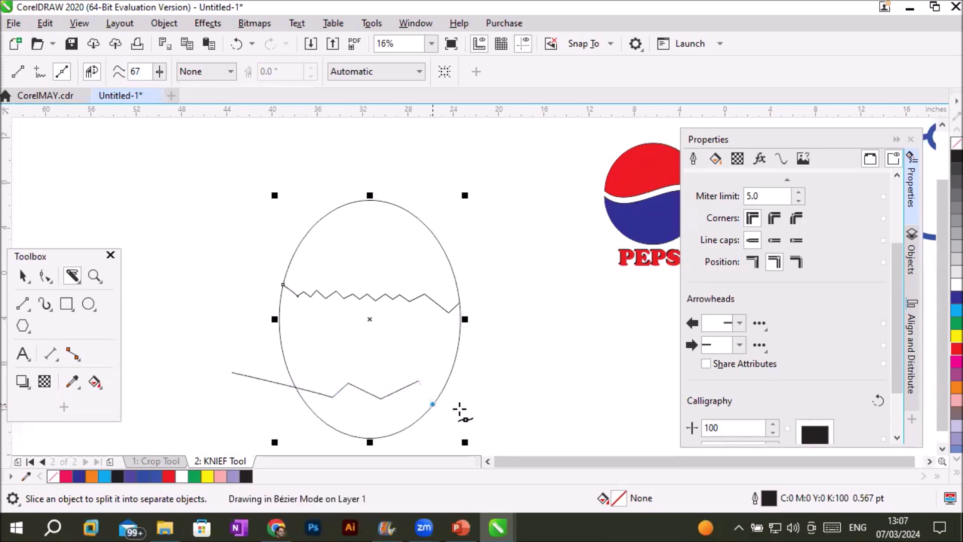
click(475, 388)
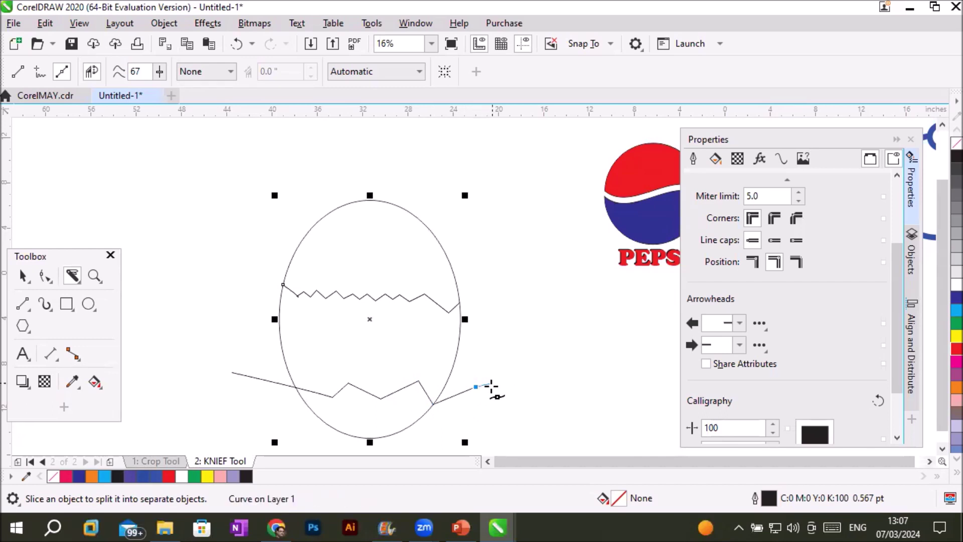
click(476, 386)
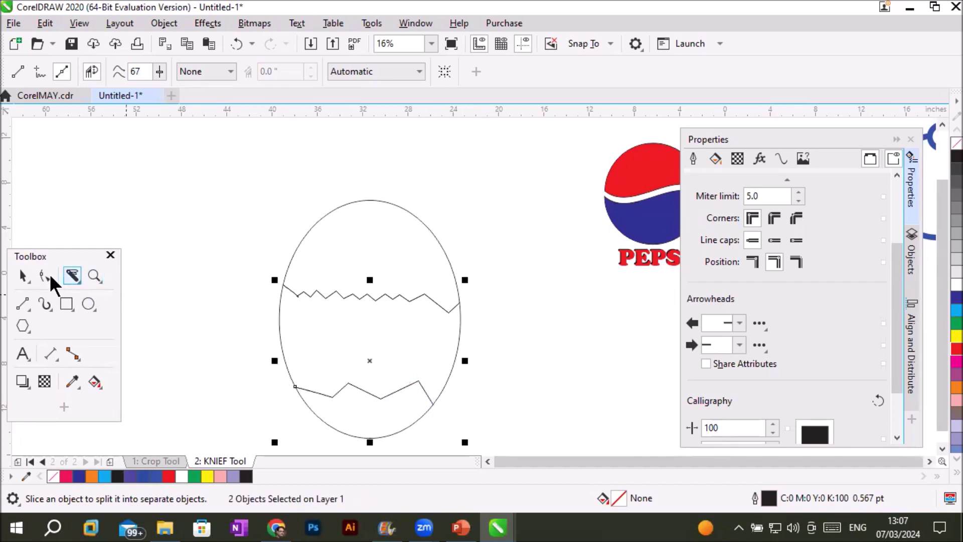
Step: Separate the three pieces by moving the top piece slightly up and the bottom piece slightly down
click(22, 274)
click(426, 227)
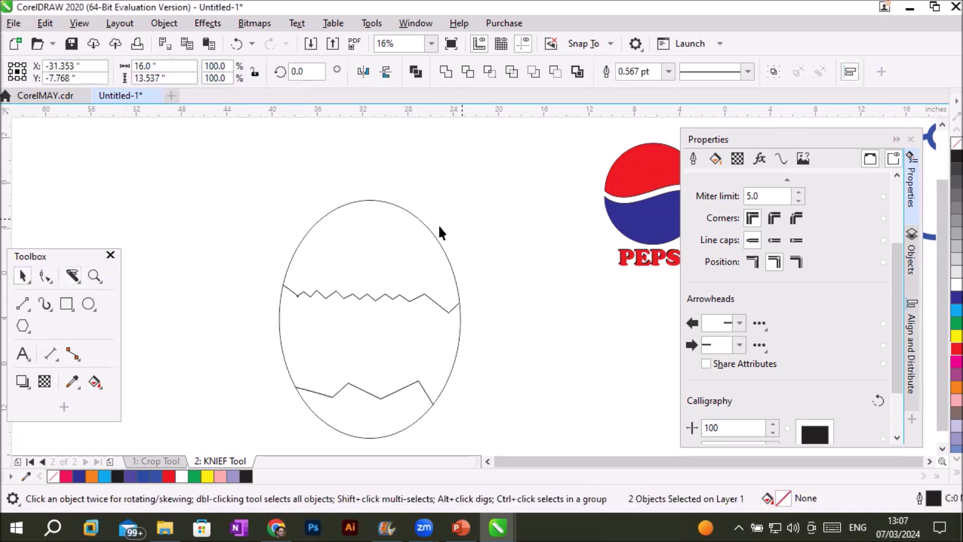
drag(408, 229, 404, 217)
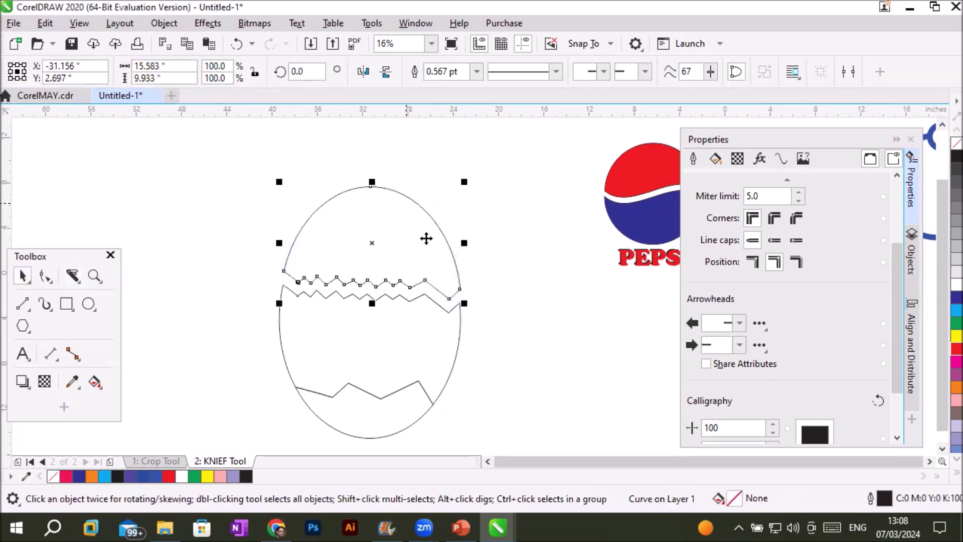
drag(365, 410, 361, 428)
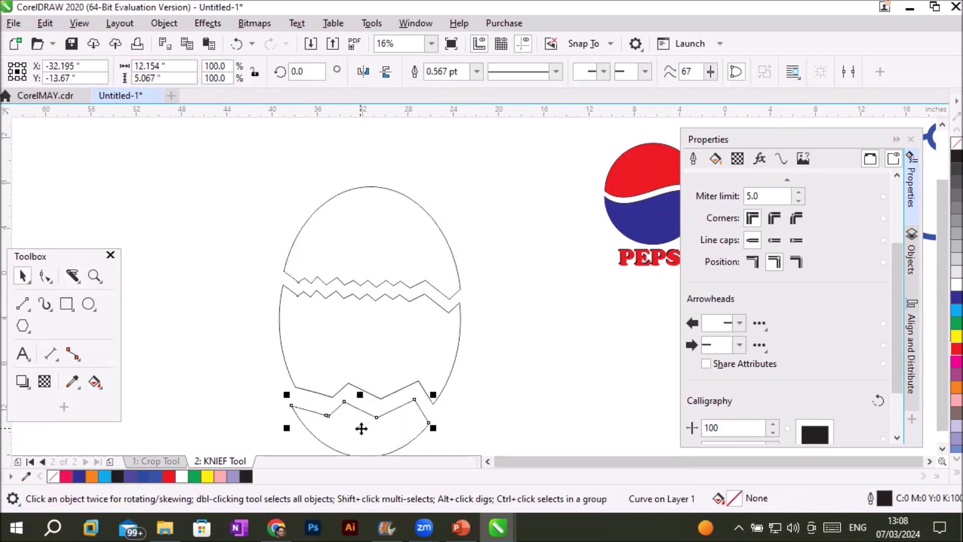
click(494, 368)
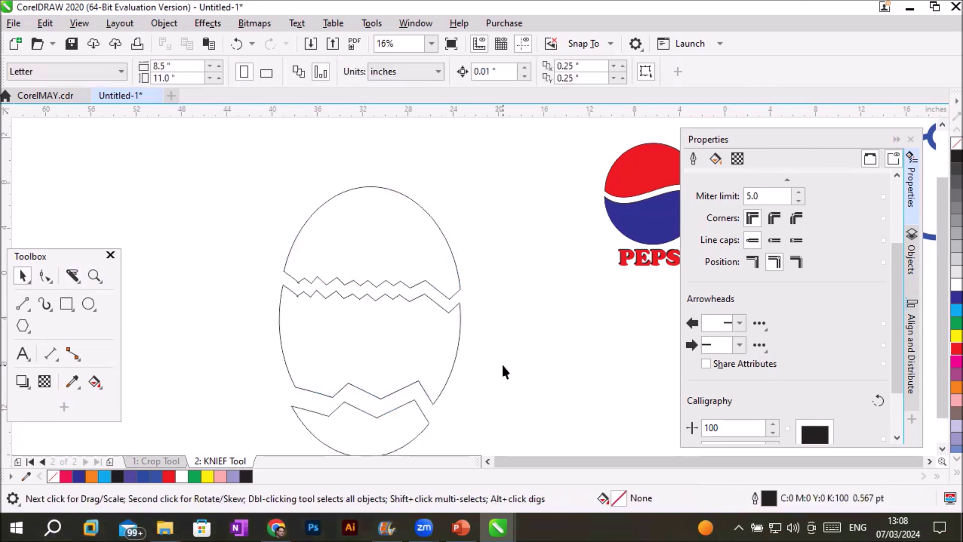
Step: Fill the top and bottom pieces red and the middle piece blue
click(348, 439)
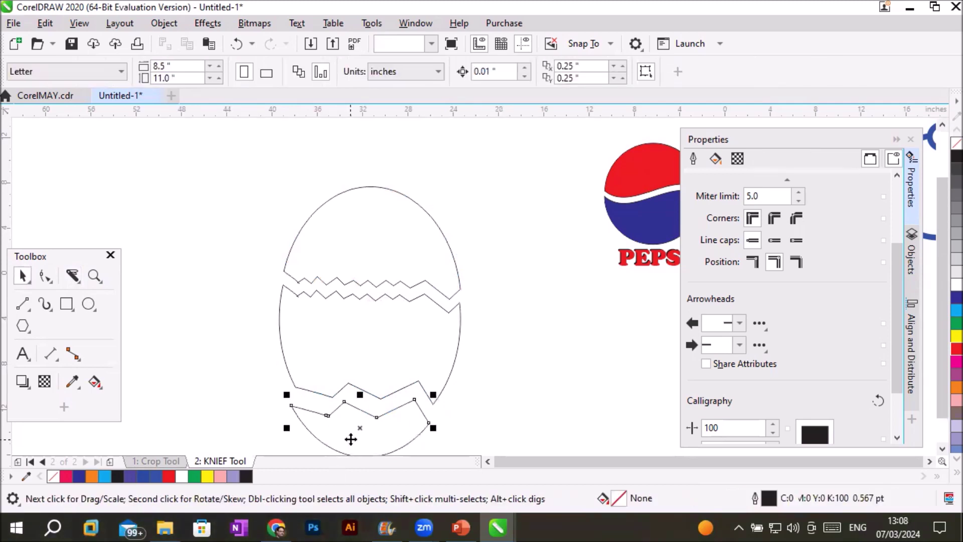
click(397, 240)
shift+click(351, 432)
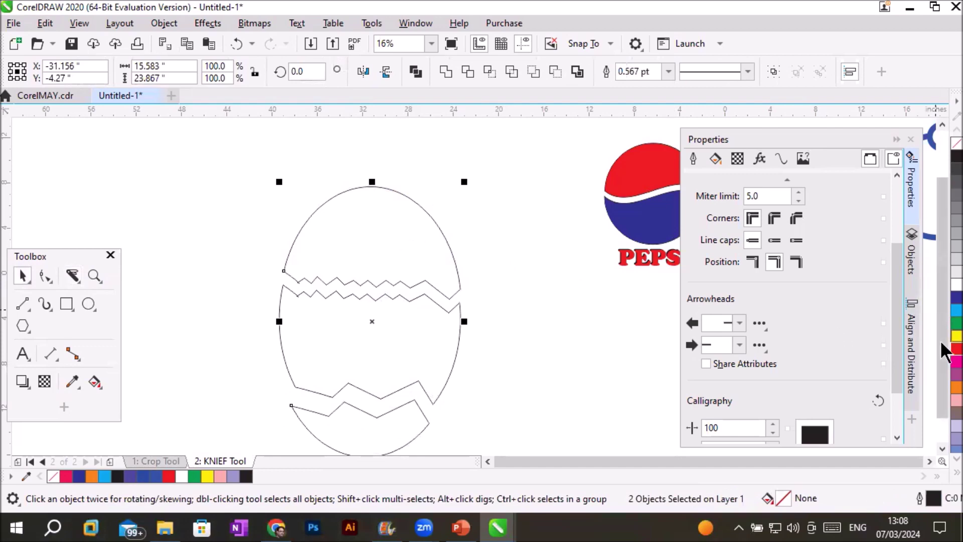
click(956, 349)
key(Tab)
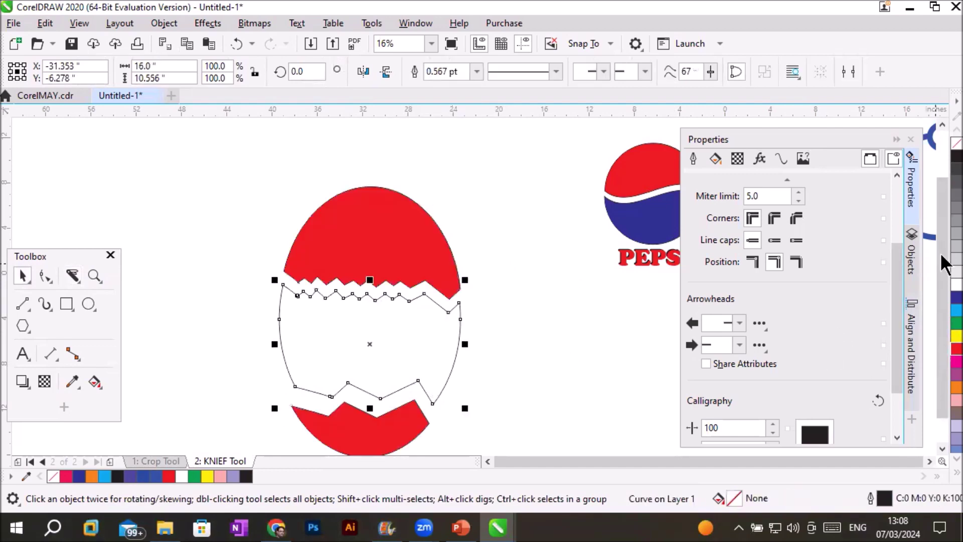
click(956, 298)
click(516, 268)
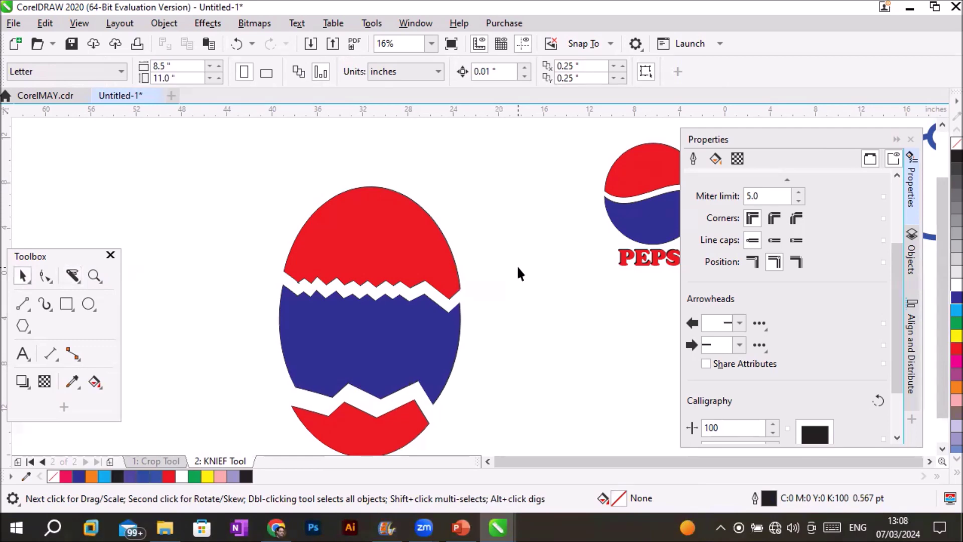
Step: Move the red top piece further up and delete one upper node in the middle of its zigzag edge
click(388, 214)
drag(388, 214, 395, 175)
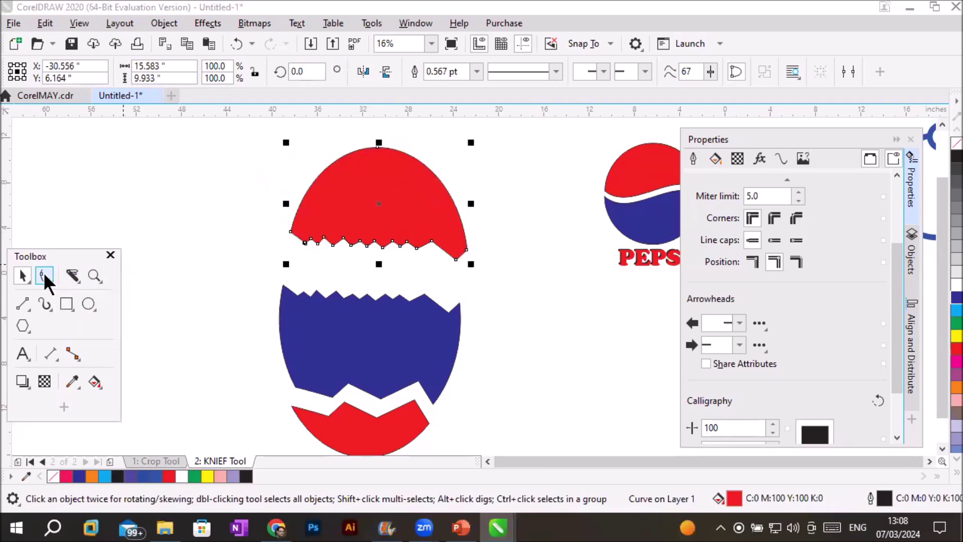
click(43, 272)
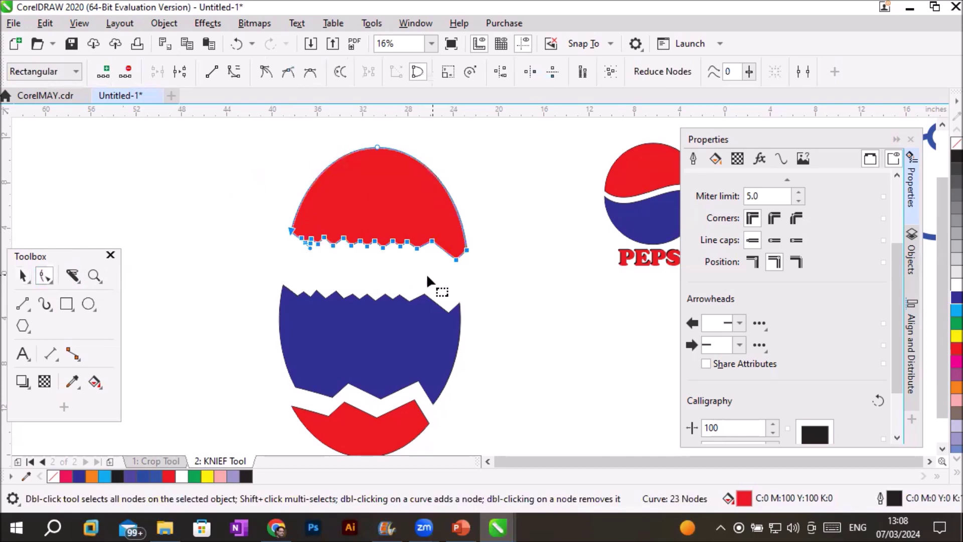
scroll(330, 221, up, 1)
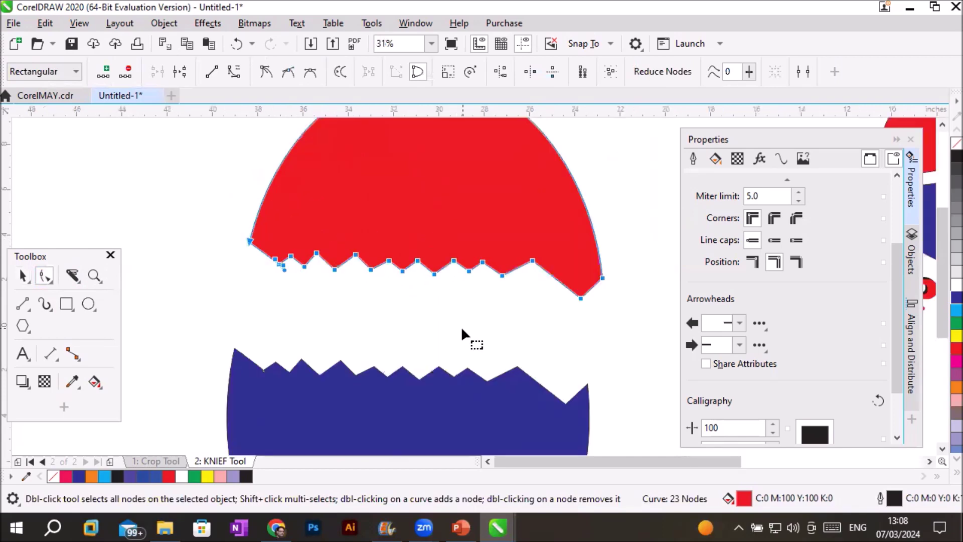
click(426, 294)
click(418, 261)
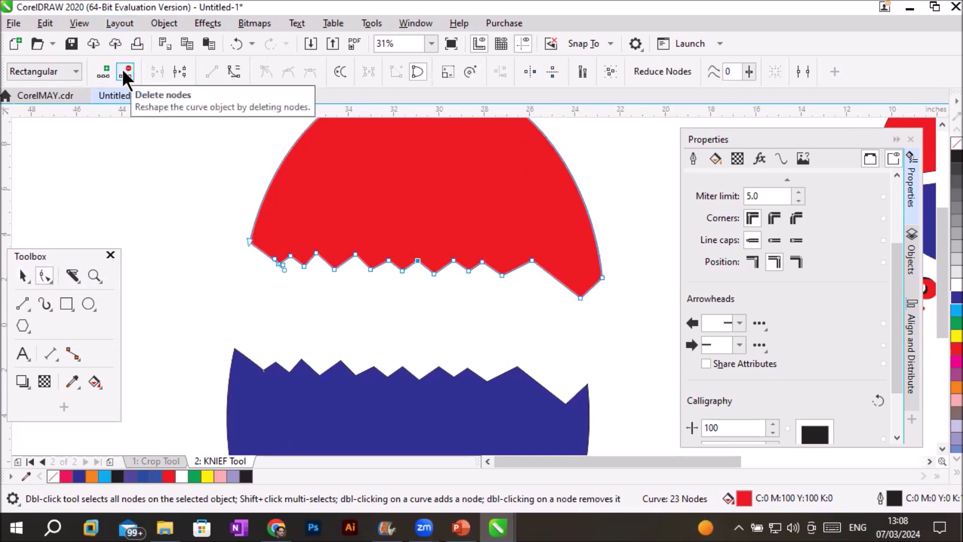
click(123, 71)
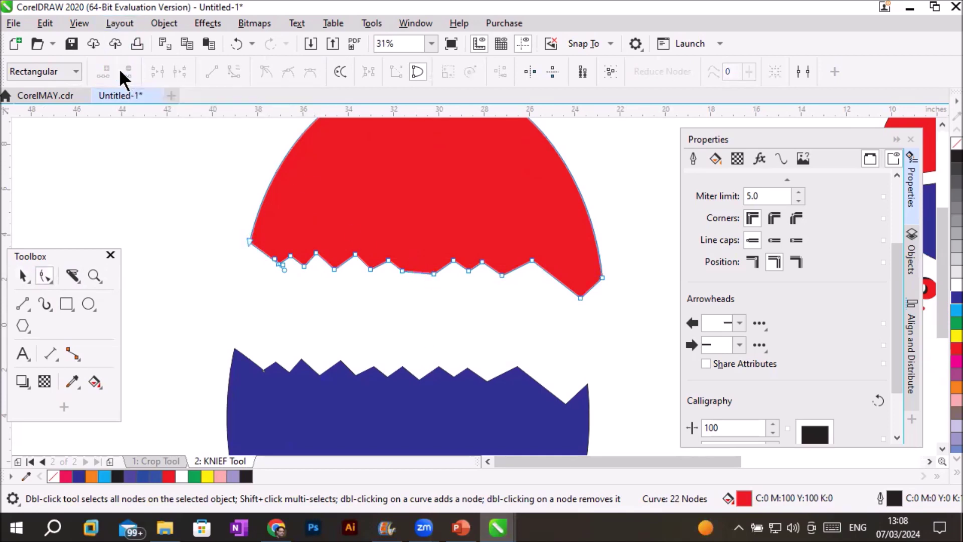
Step: Delete two peak nodes from the red piece's zigzag edge and pull an added node near its right end up into a taller peak
double_click(316, 252)
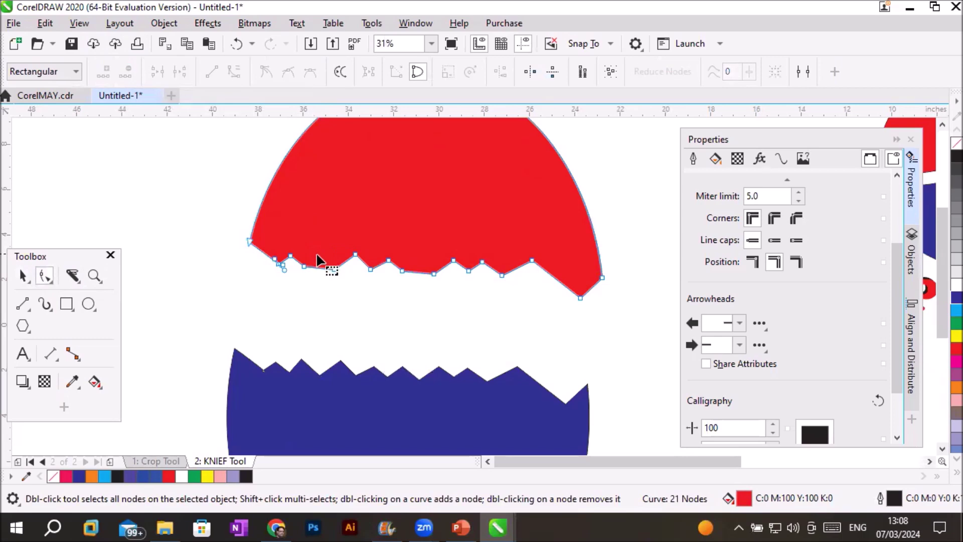
double_click(531, 262)
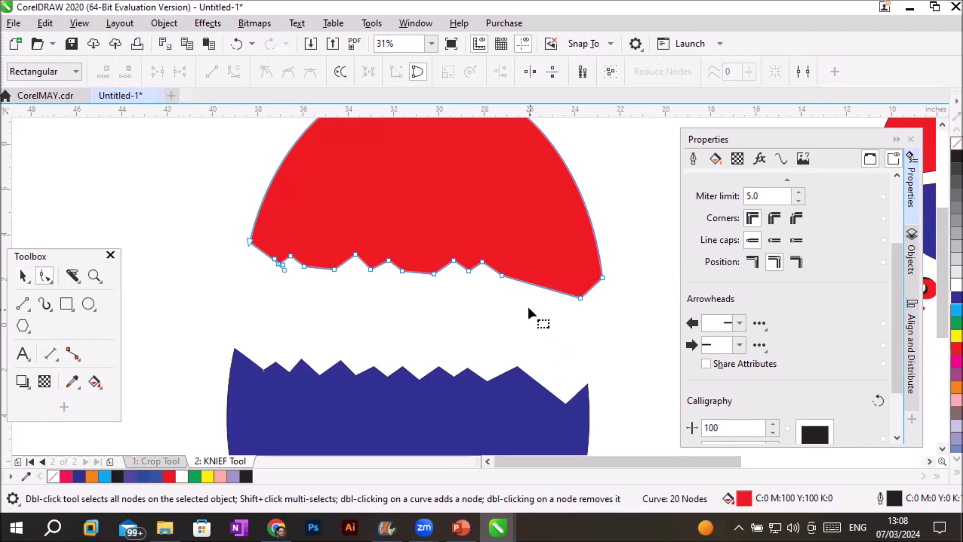
click(537, 285)
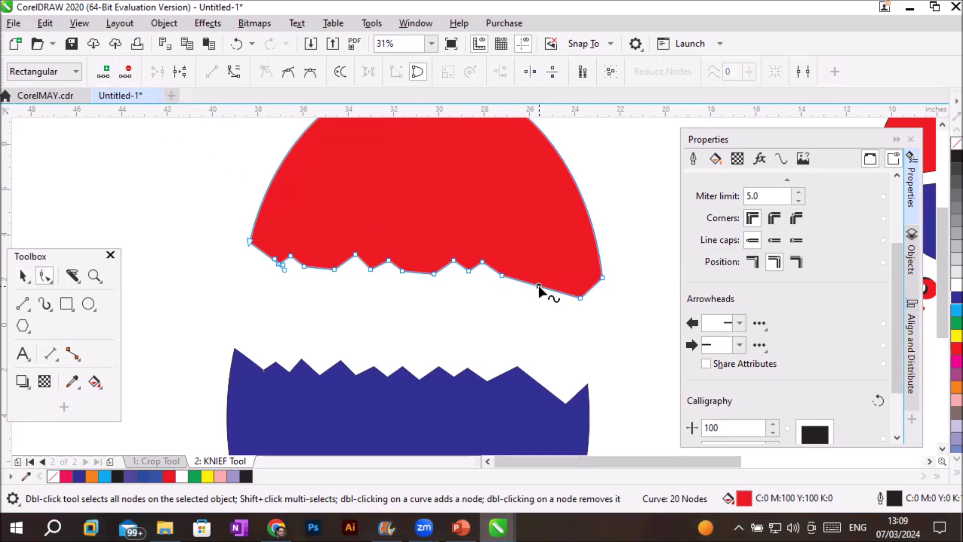
right_click(537, 285)
click(587, 19)
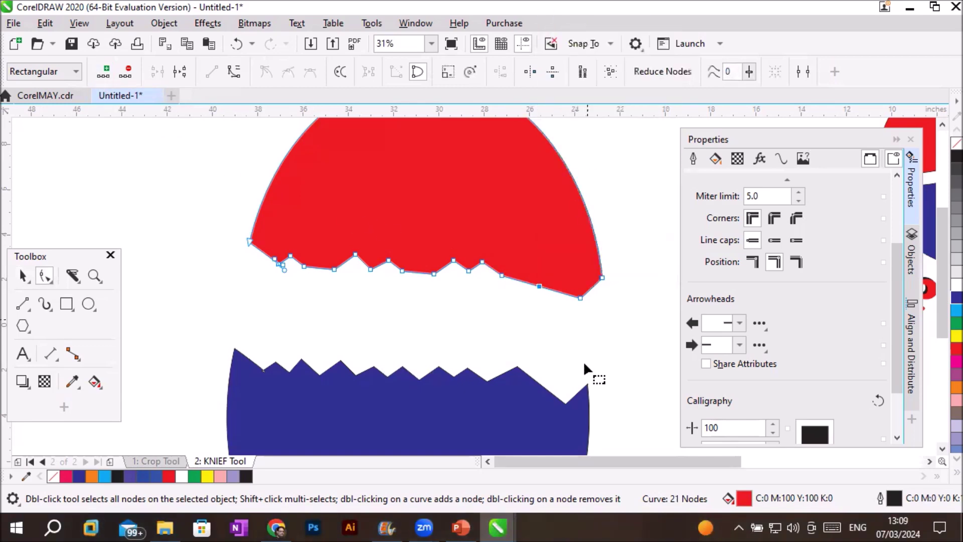
drag(538, 286, 546, 242)
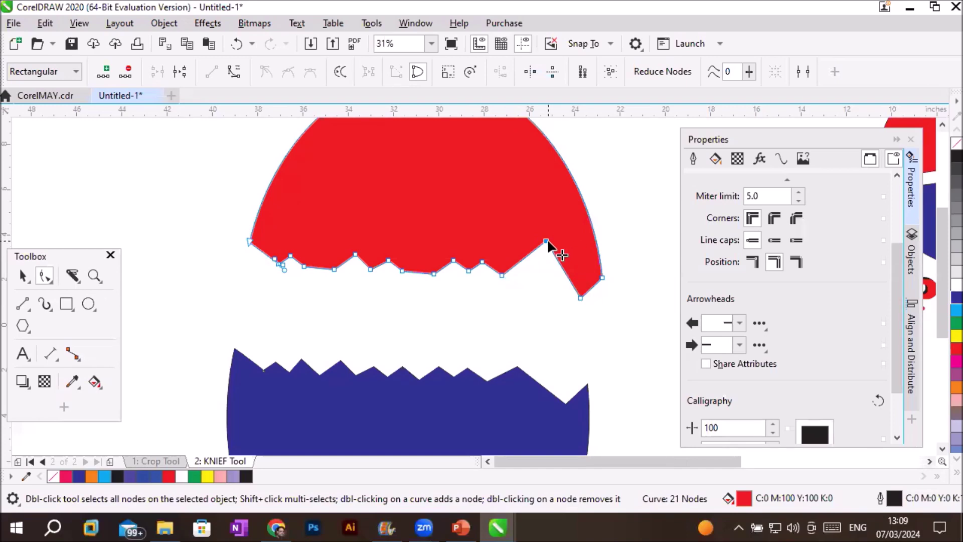
Step: Convert the two straight segments beside the tall right-hand peak of the red piece to curves and bend them
right_click(546, 241)
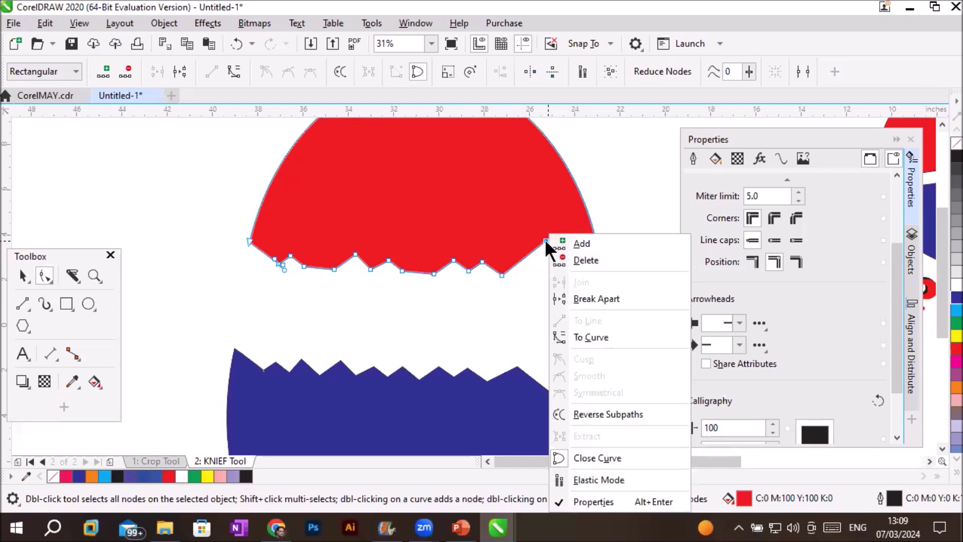
click(596, 336)
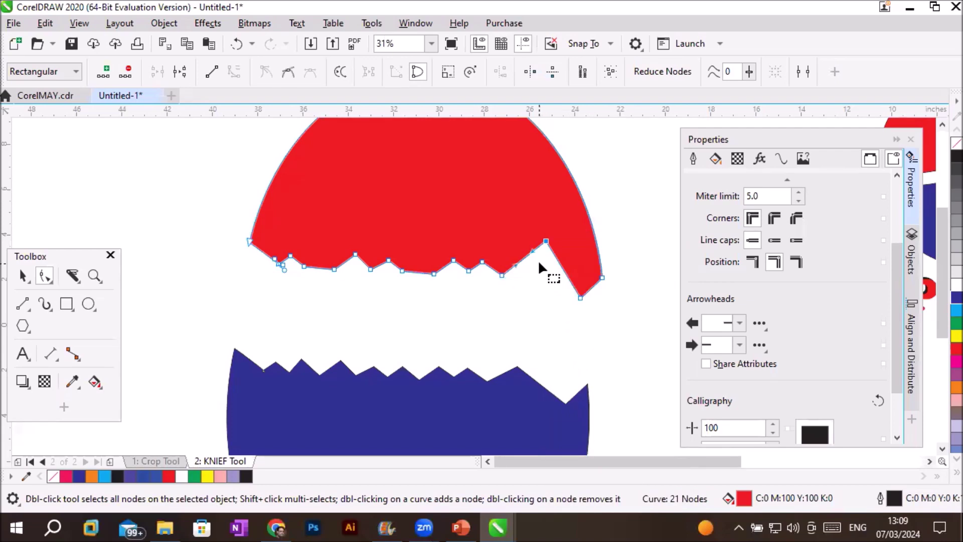
drag(534, 254, 499, 240)
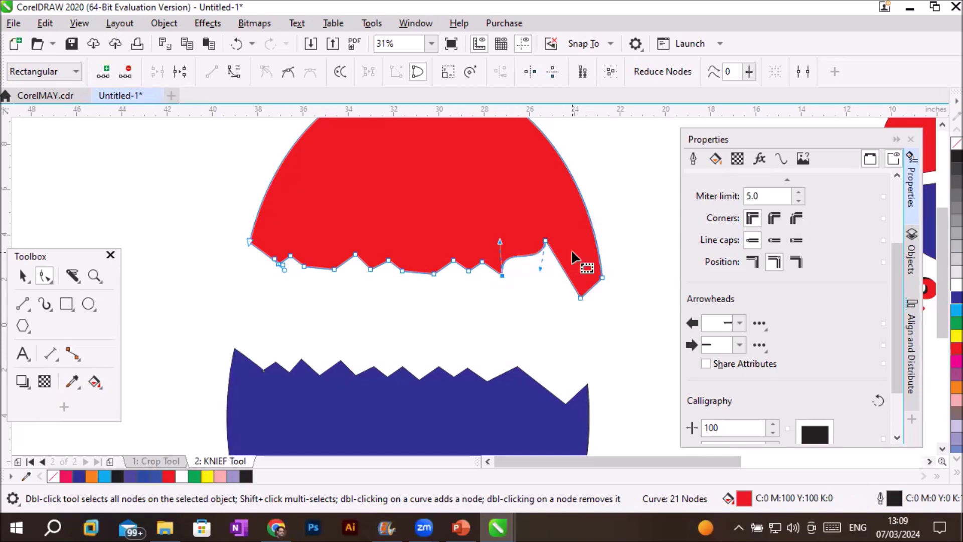
click(579, 297)
right_click(580, 296)
click(632, 125)
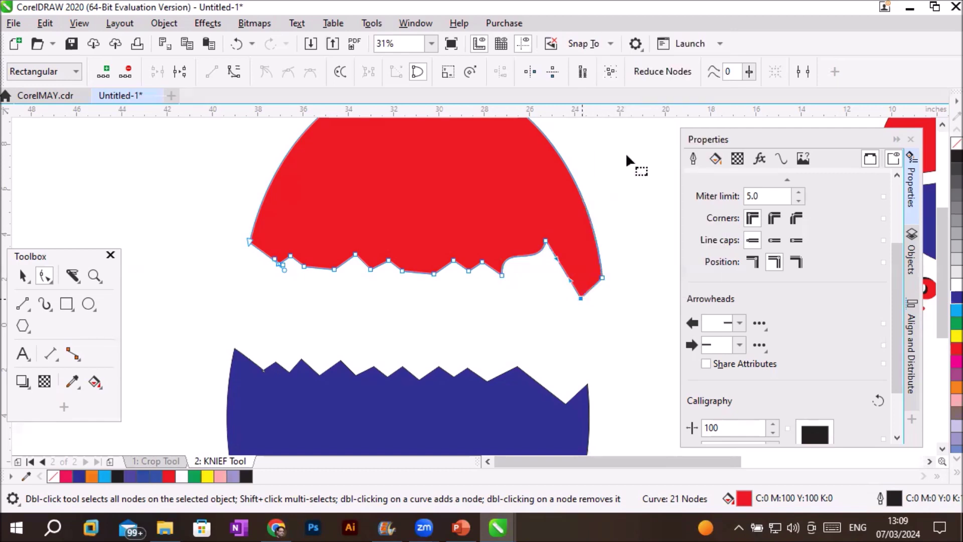
drag(571, 283, 551, 272)
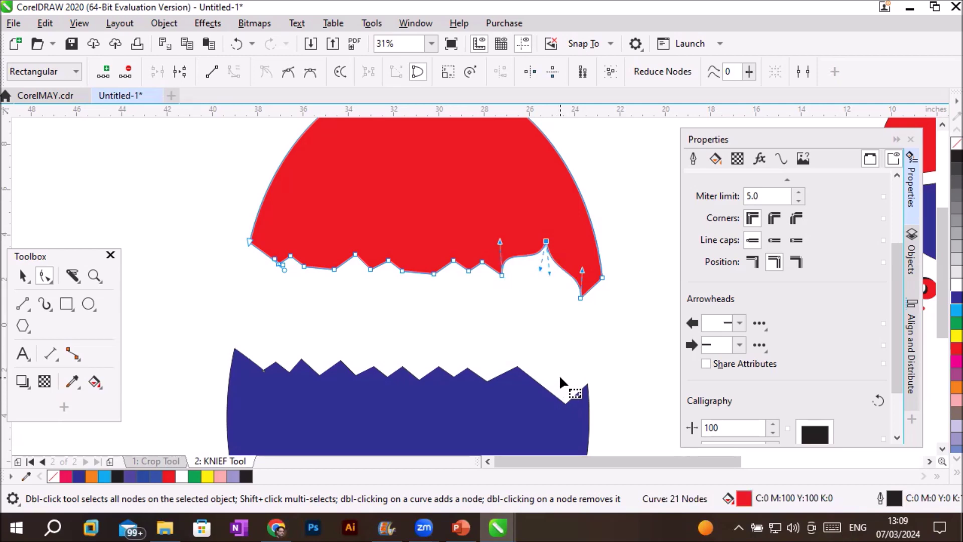
Step: Convert the curved segments on both sides of the red piece's tall peak back to straight lines
click(579, 297)
right_click(580, 298)
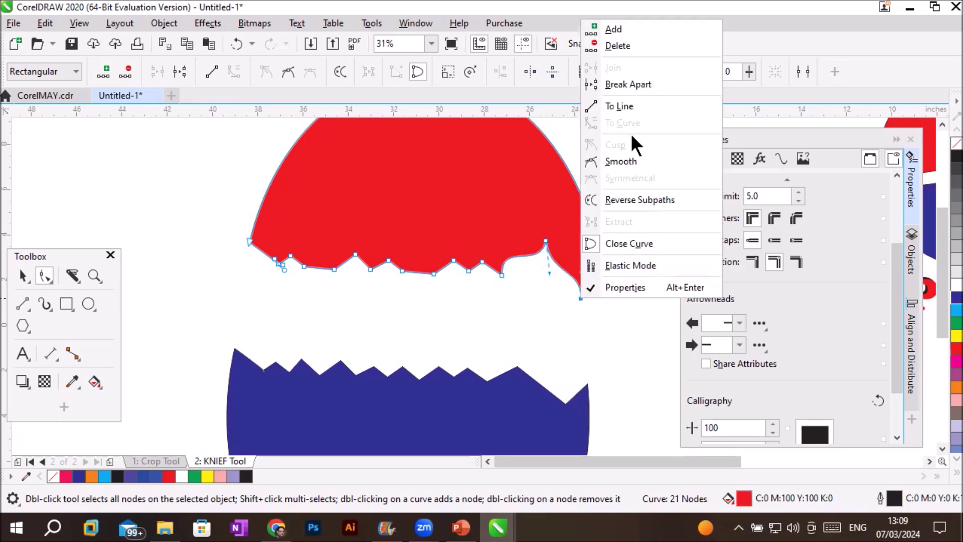
click(620, 106)
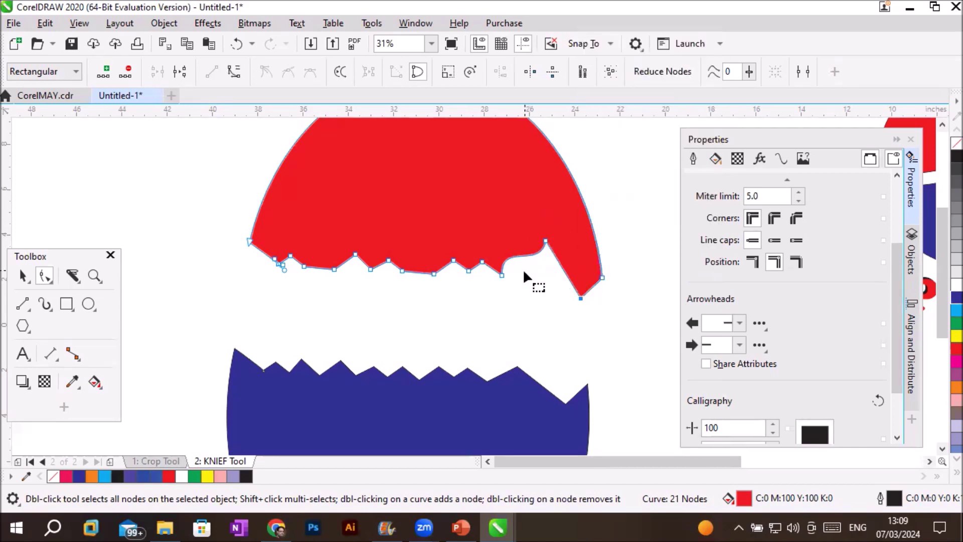
click(502, 275)
right_click(502, 275)
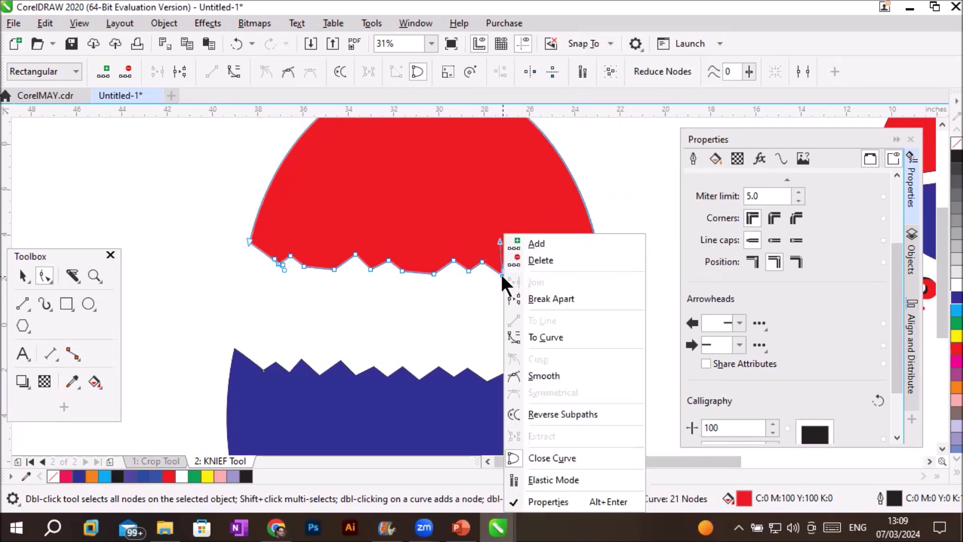
click(542, 335)
click(546, 243)
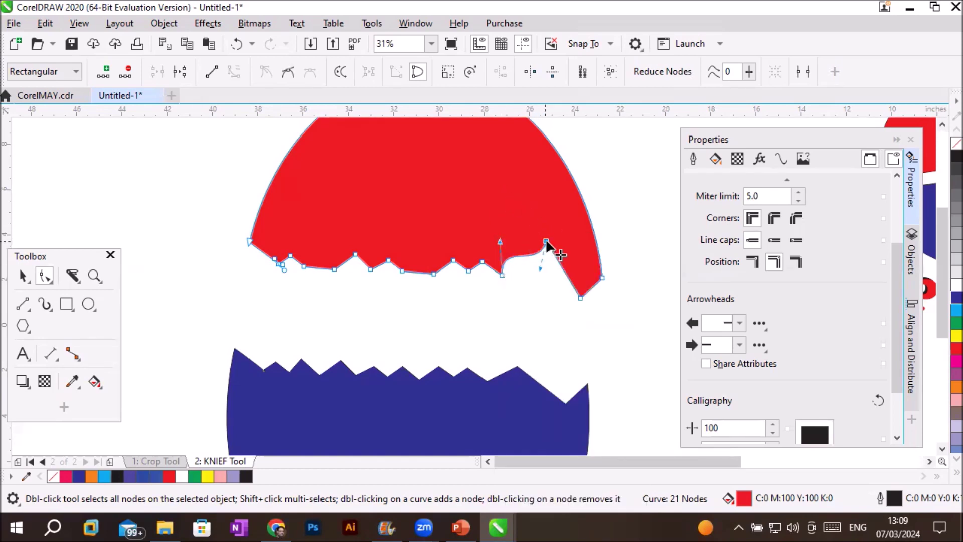
right_click(546, 241)
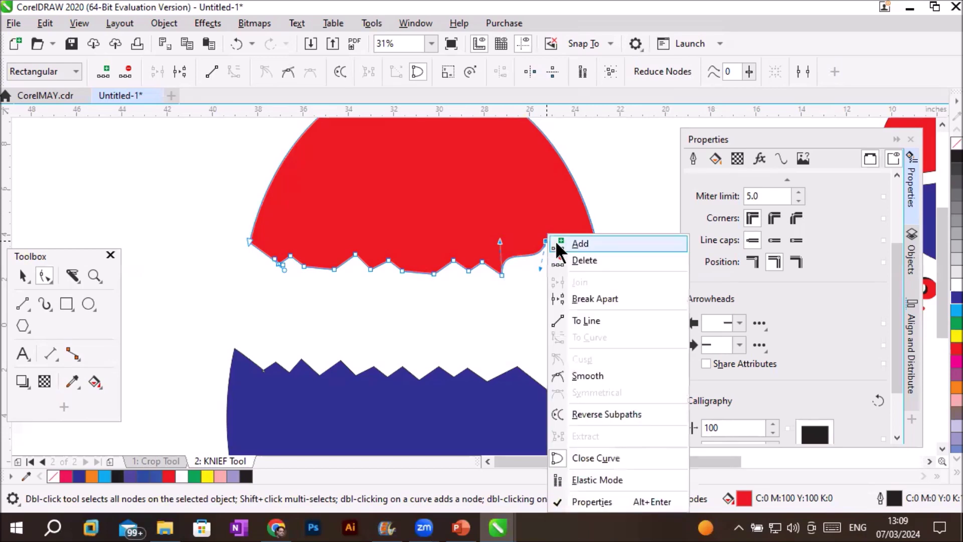
click(590, 322)
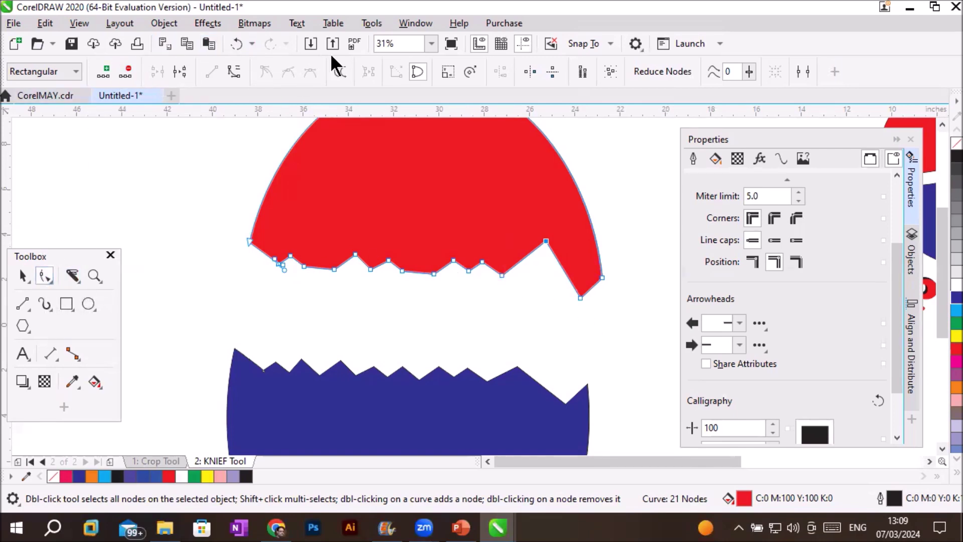
Step: Activate the Knife tool and examine its cut span options
click(72, 275)
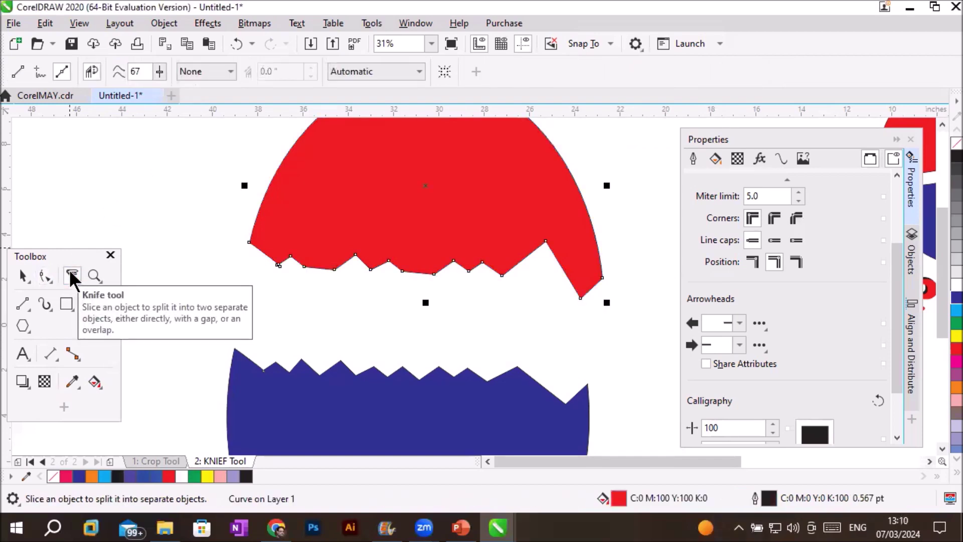
click(70, 274)
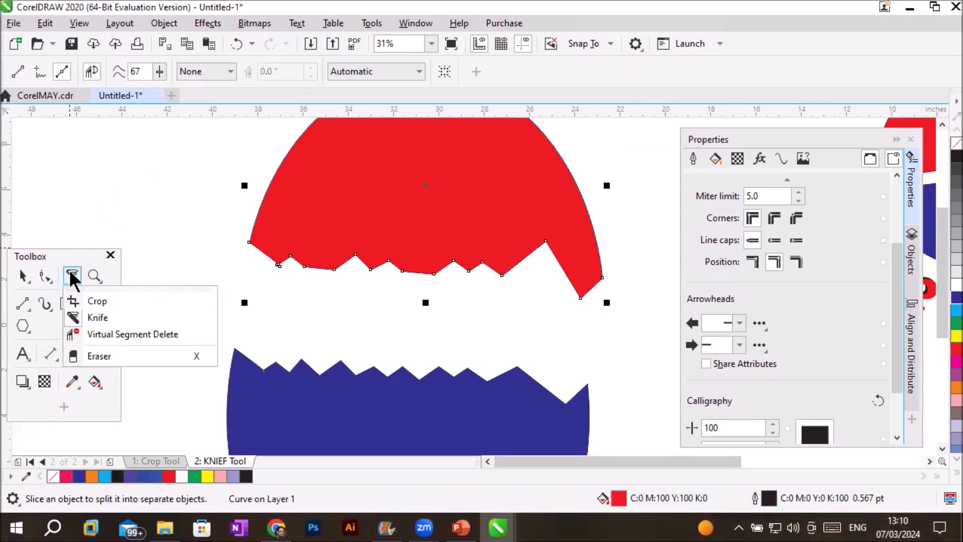
click(98, 317)
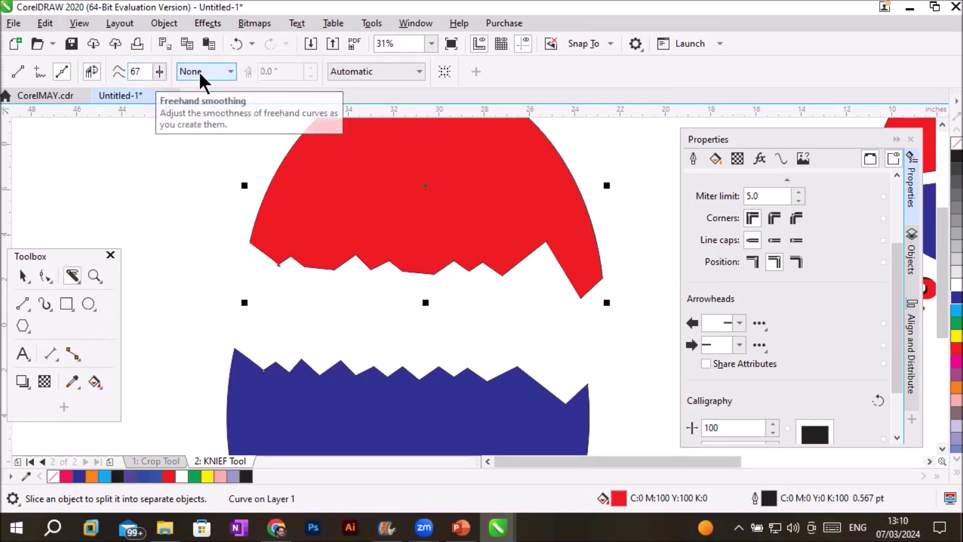
click(228, 70)
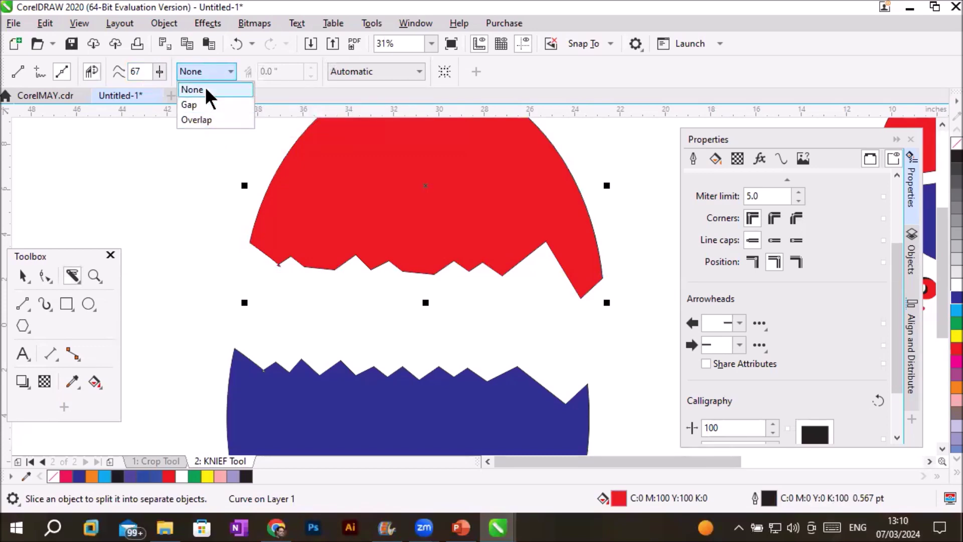
click(200, 182)
Step: Select all three pieces of the sliced ellipse and delete them
scroll(233, 200, down, 2)
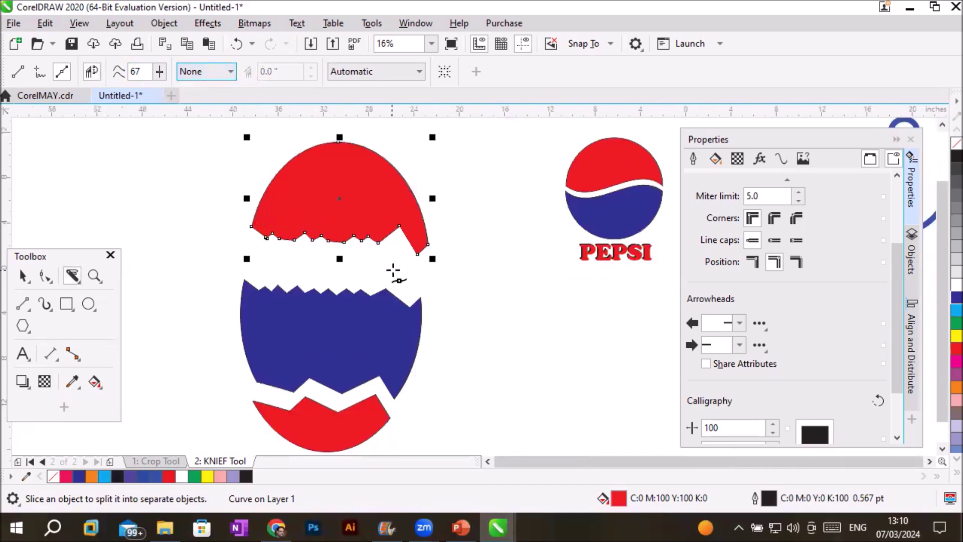
scroll(259, 202, down, 1)
click(22, 275)
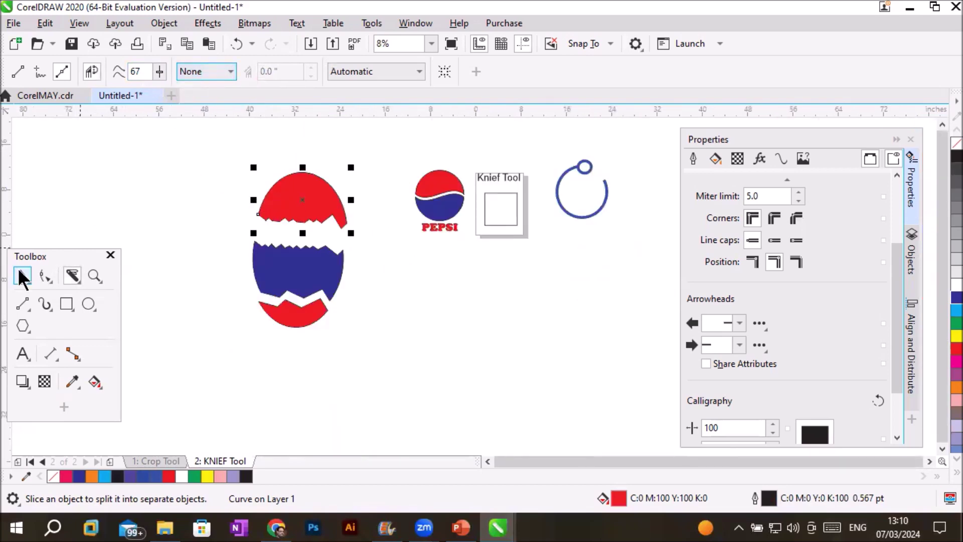
drag(183, 131, 377, 343)
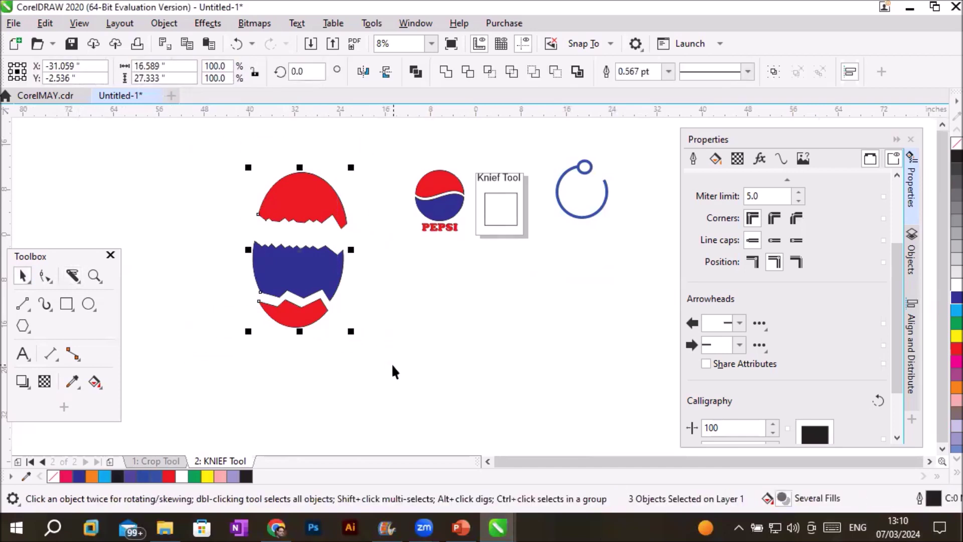
key(Delete)
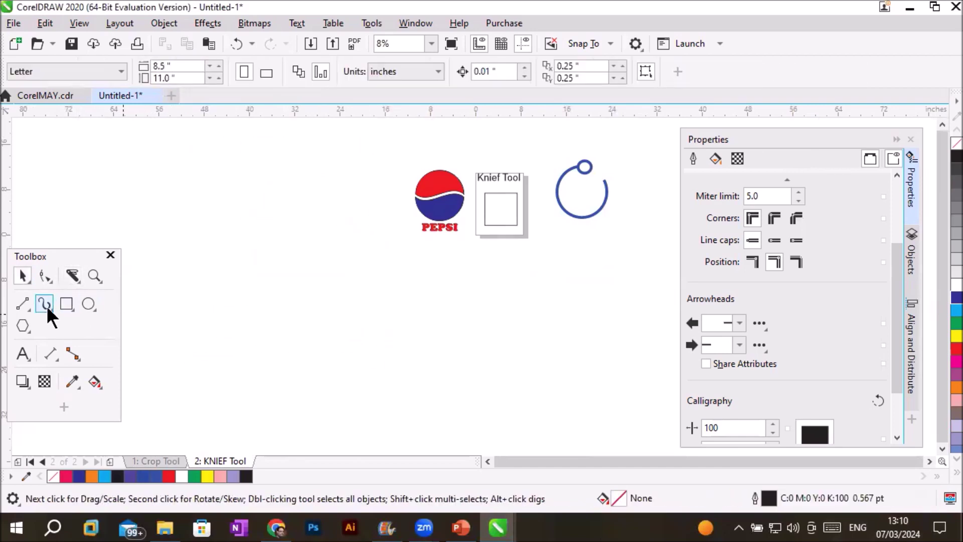
Step: Draw a tall ellipse about 25.5 by 42.9 inches beside the Pepsi logo, filled blue without an outline
click(86, 298)
drag(245, 156, 395, 402)
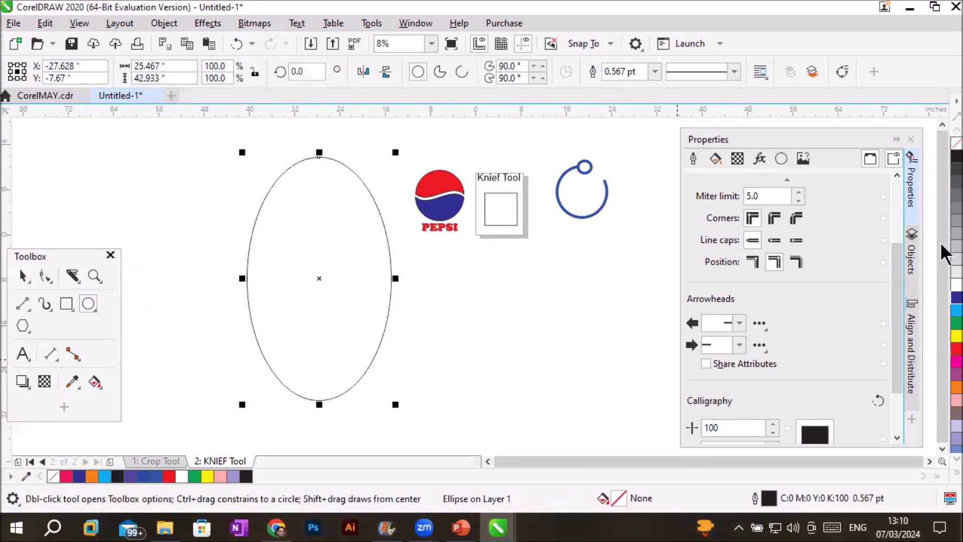
click(956, 298)
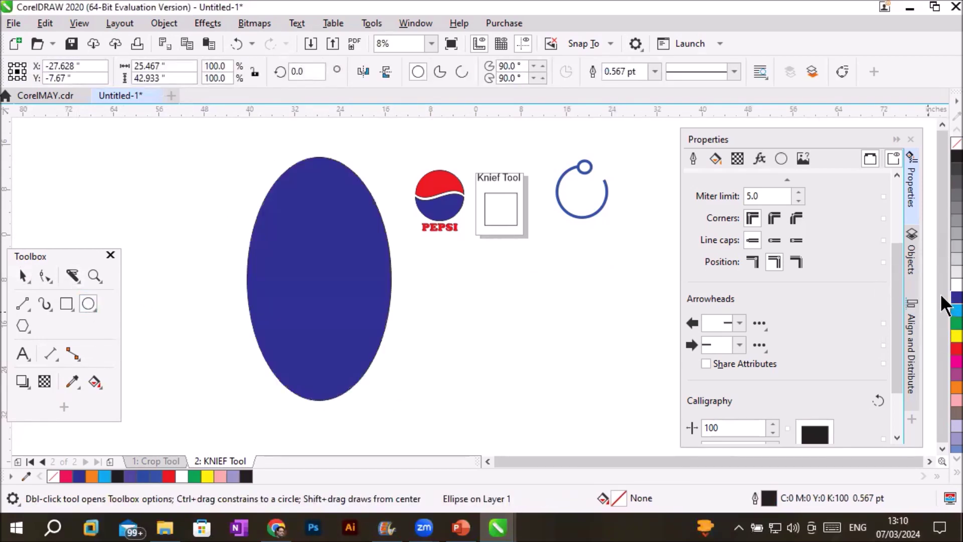
right_click(955, 144)
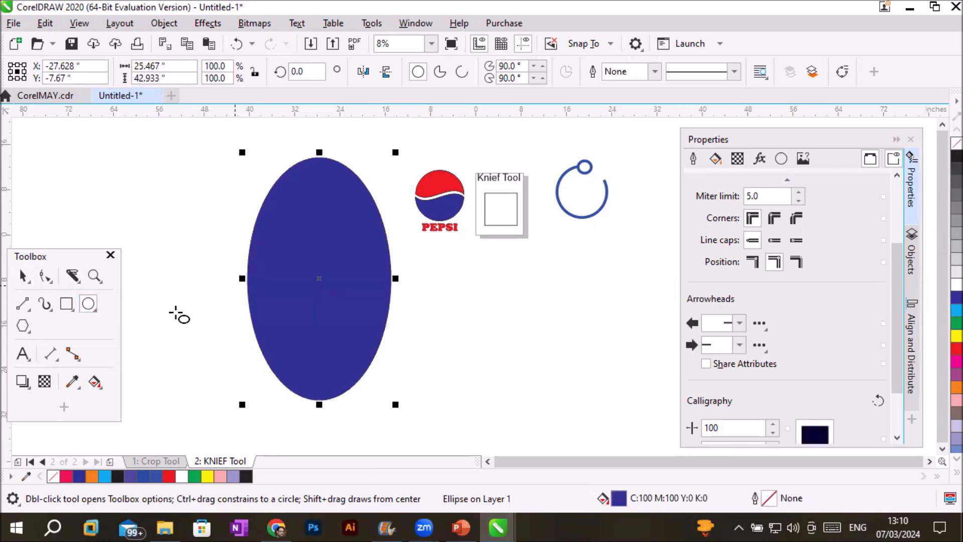
Step: Set the Knife tool to cut with a gap of 0.1 inch
click(72, 275)
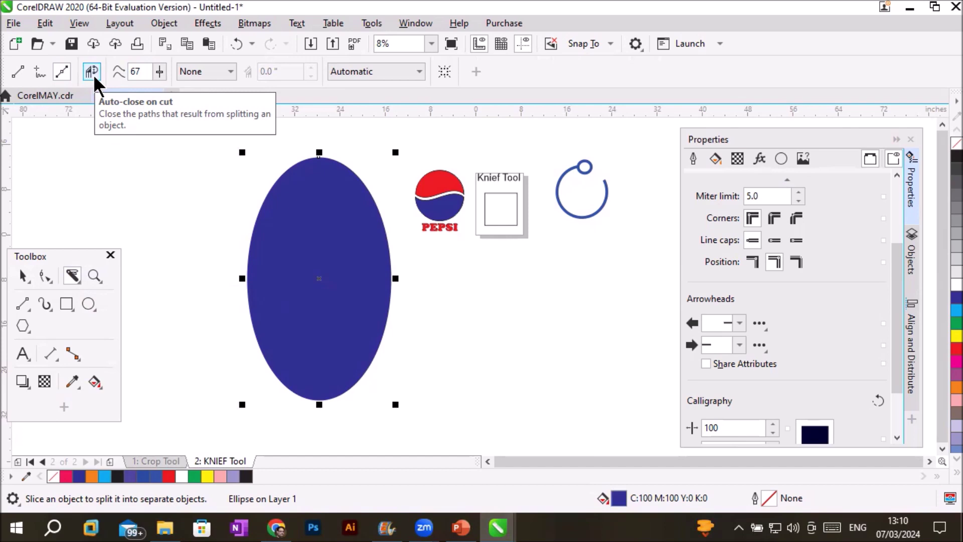
click(229, 71)
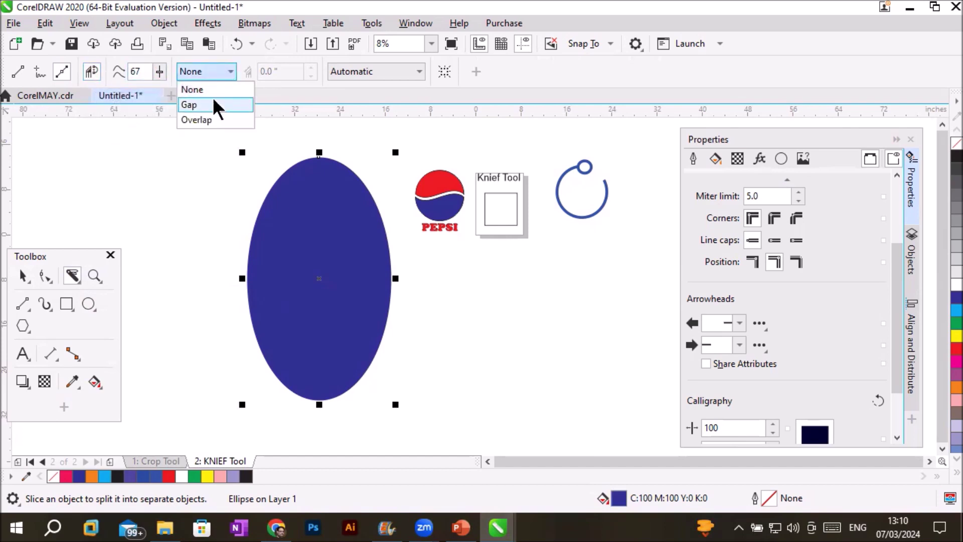
click(213, 104)
drag(271, 71, 246, 71)
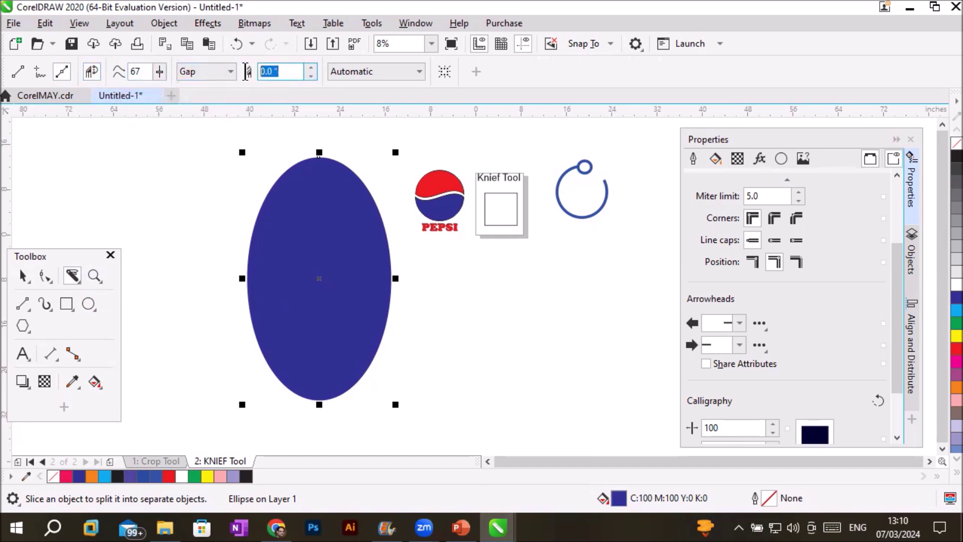
click(310, 68)
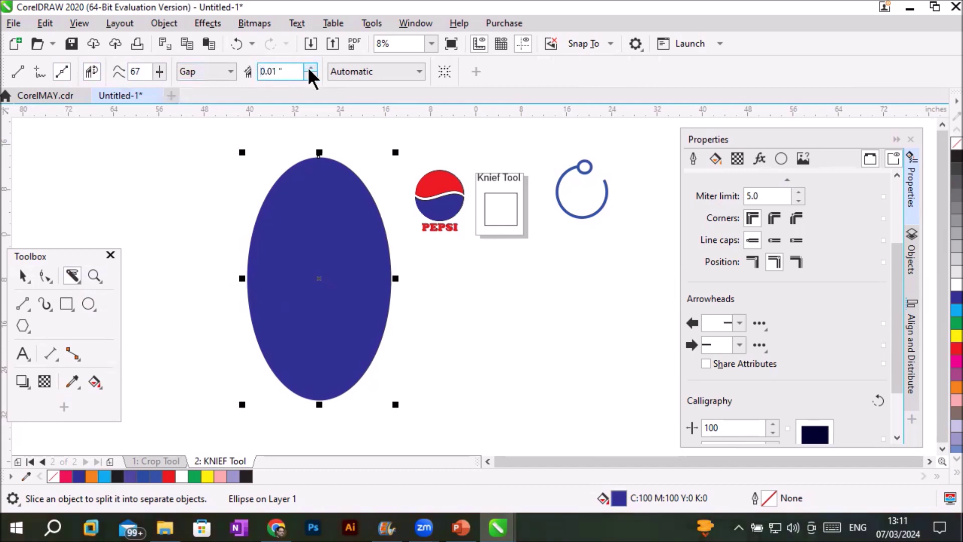
click(311, 68)
click(311, 68)
click(311, 68)
click(311, 68)
click(311, 68)
click(309, 68)
click(310, 68)
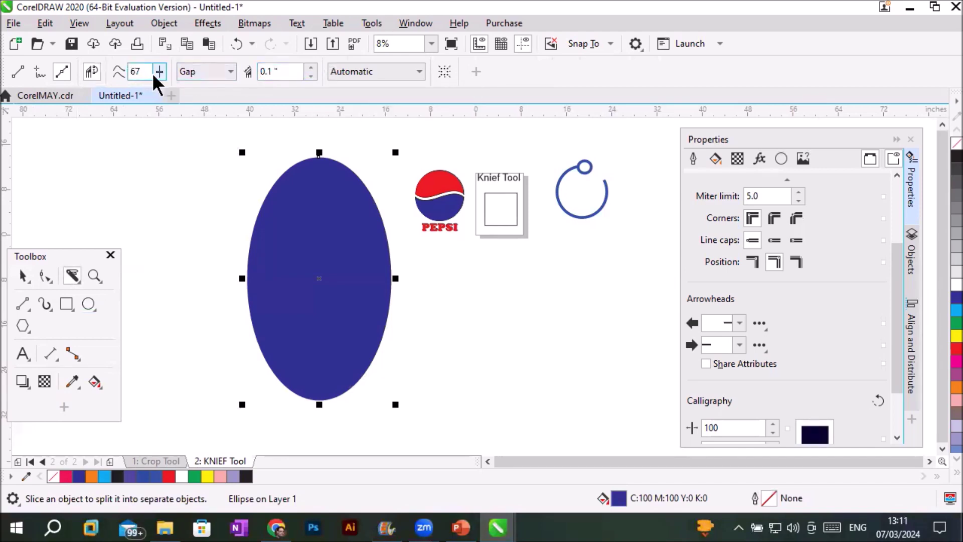
Step: Slice the blue ellipse with three wavy freehand knife cuts across its upper part, lower part and near its base
click(39, 70)
mouse_move(225, 200)
mouse_down()
mouse_move(308, 211)
mouse_move(365, 244)
mouse_move(413, 242)
mouse_up()
mouse_move(224, 304)
mouse_down()
mouse_move(303, 306)
mouse_move(355, 334)
mouse_move(445, 329)
mouse_up()
drag(233, 359, 416, 371)
scroll(322, 215, up, 3)
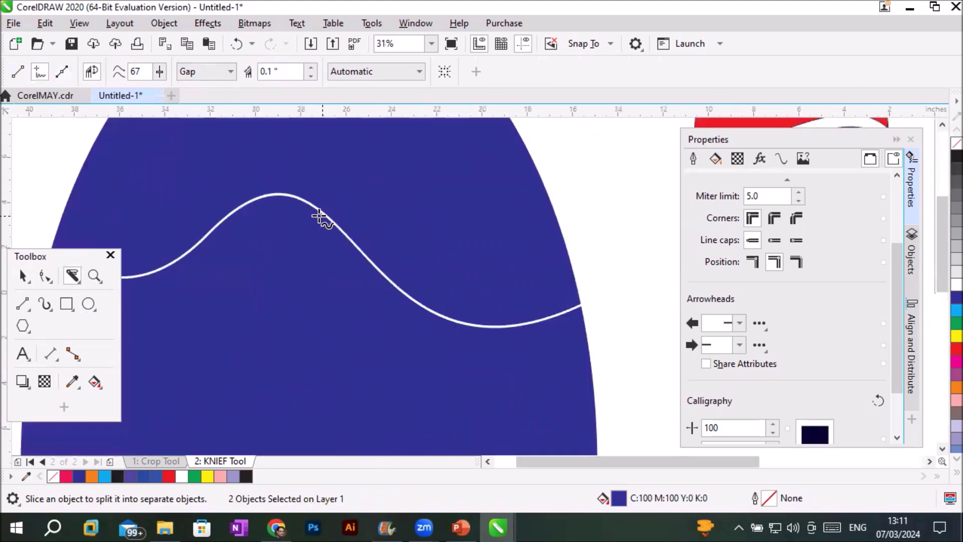
scroll(448, 250, up, 1)
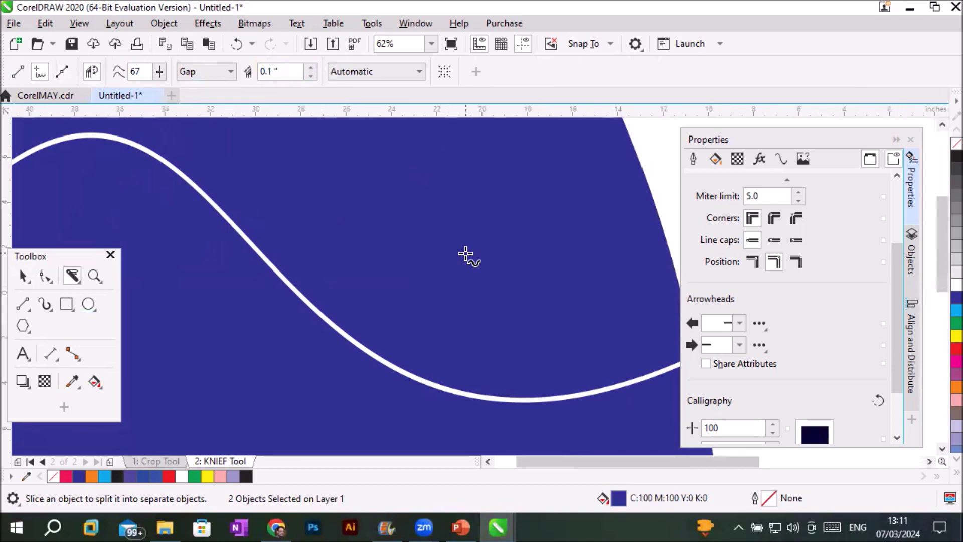
scroll(466, 254, down, 3)
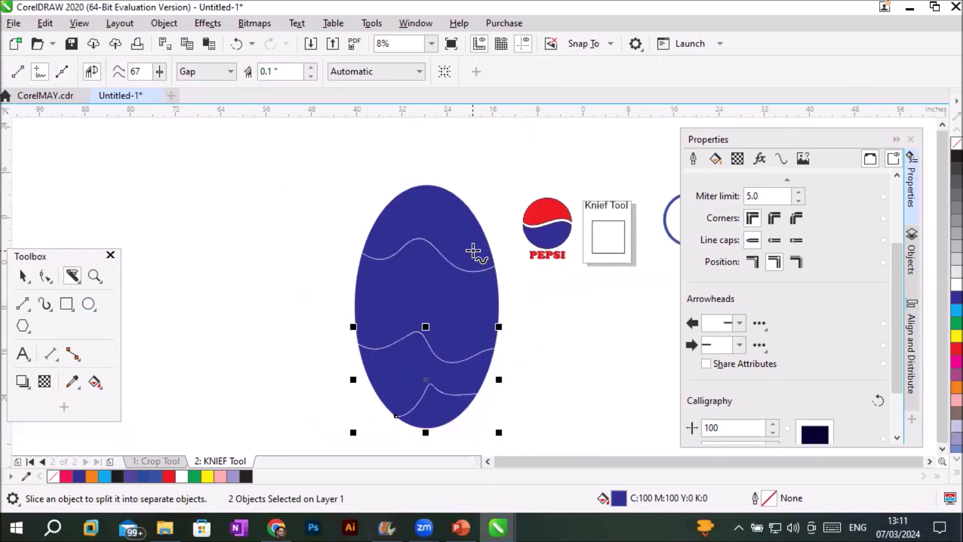
Step: Draw a five-pointed star about 30.2 by 31.5 inches beside the sliced blue ellipse, filled red without an outline
click(66, 302)
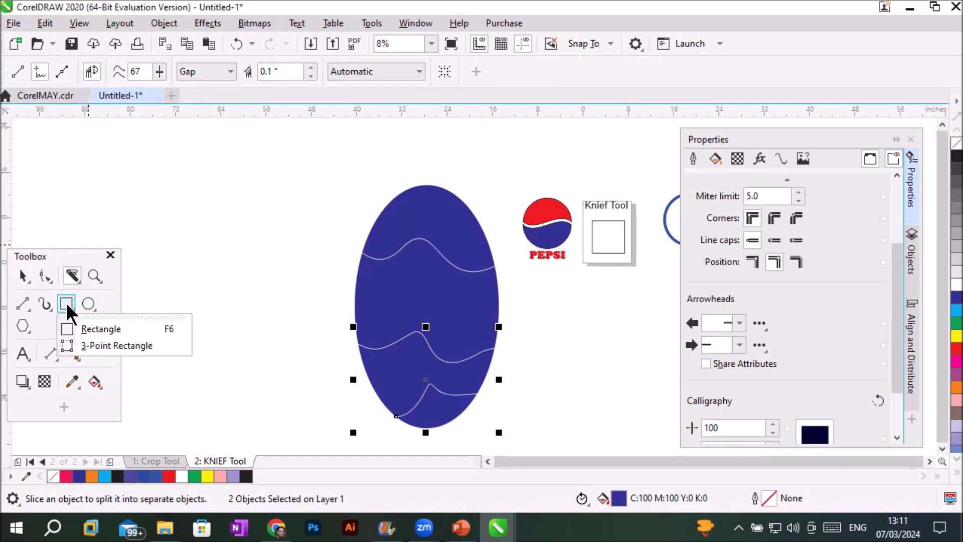
click(68, 303)
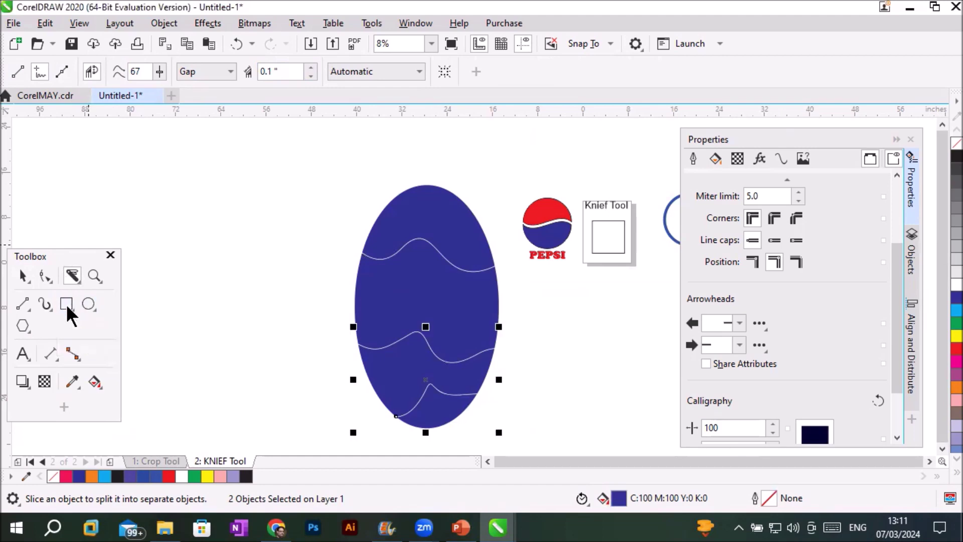
click(22, 322)
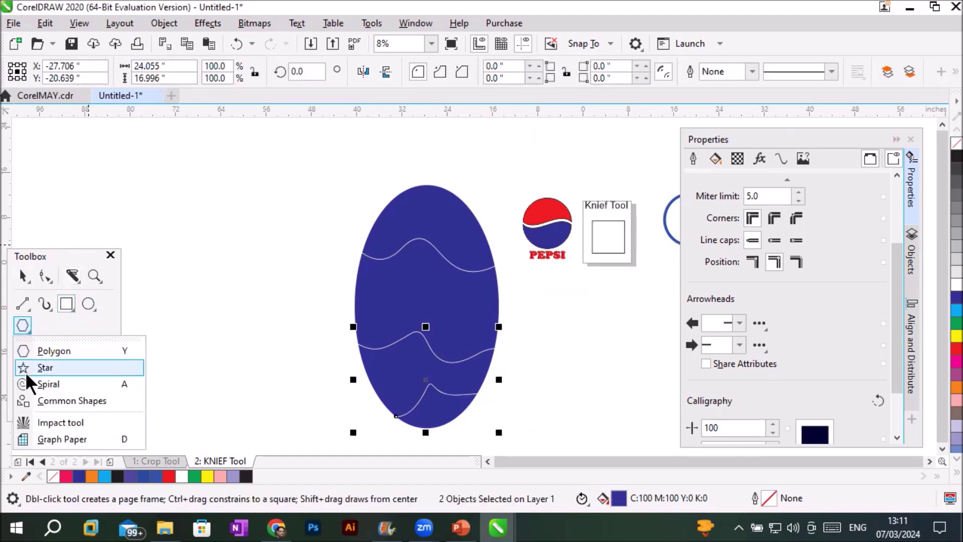
drag(141, 187, 323, 385)
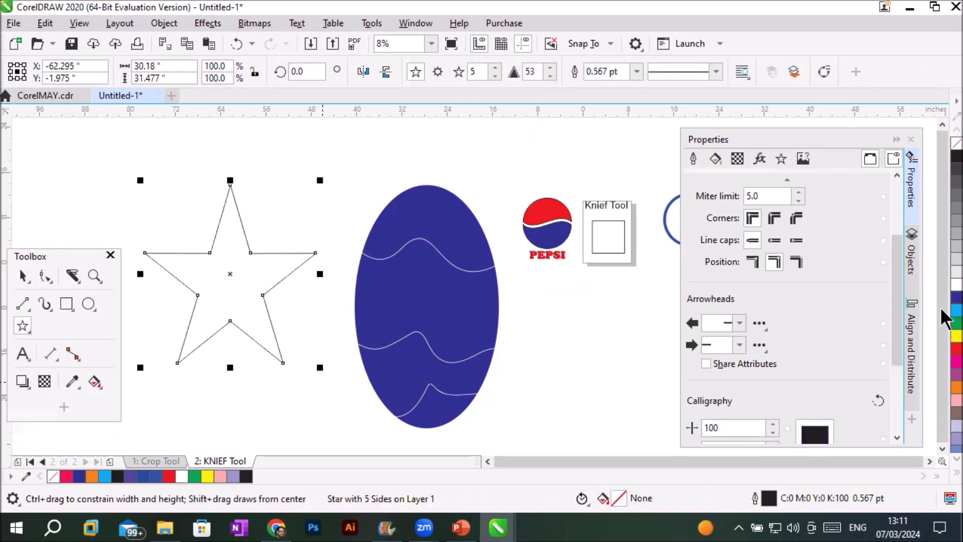
click(944, 349)
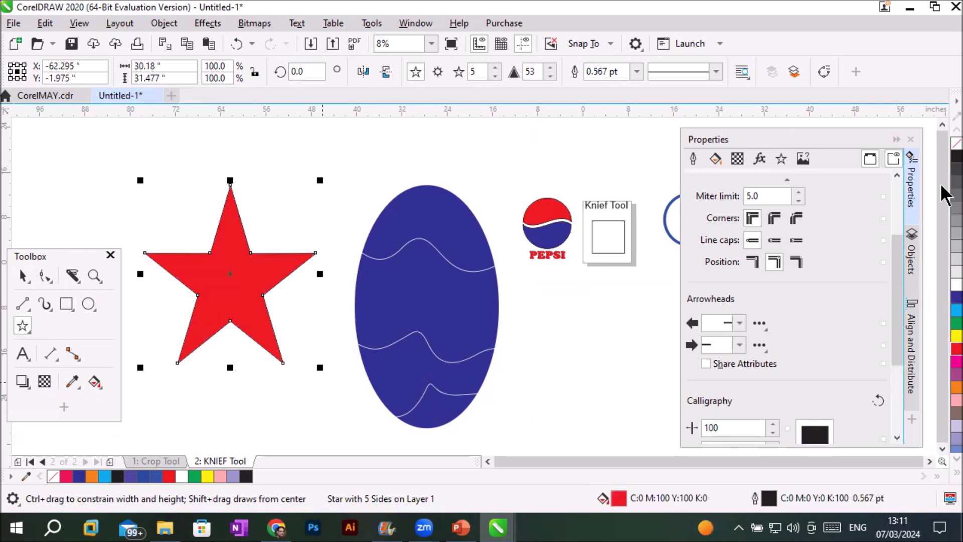
right_click(954, 144)
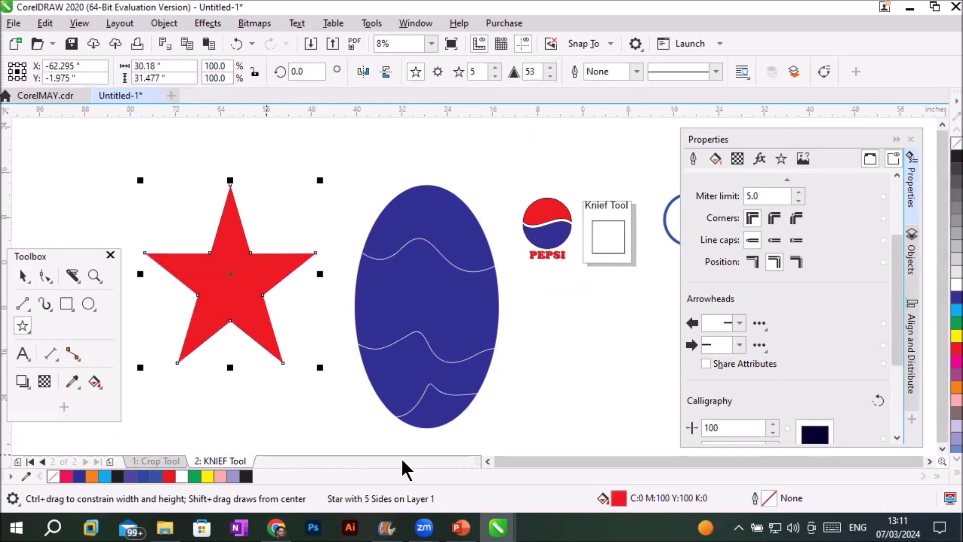
Step: Slice the red star with three wavy freehand knife cuts across its top point, middle and lower points, using a 0.5 inch gap
click(487, 461)
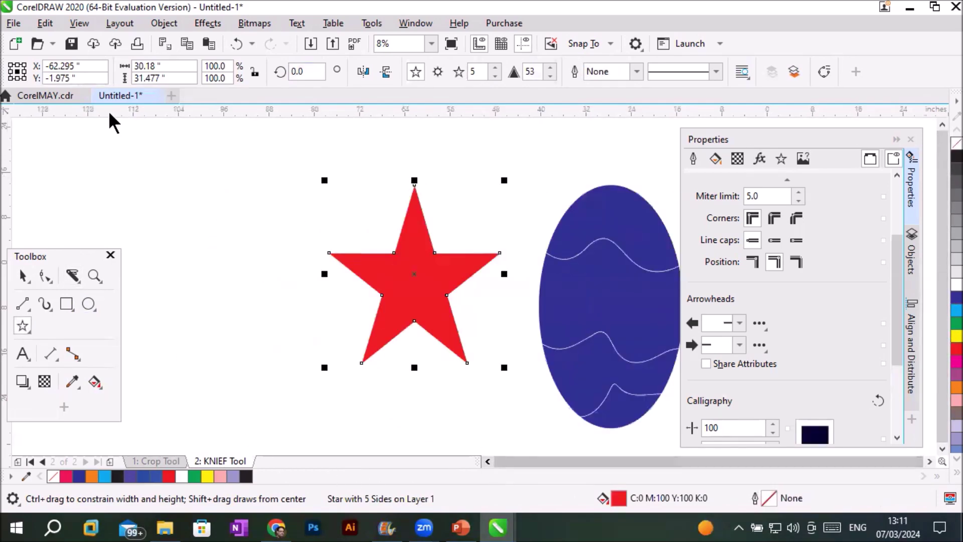
click(73, 276)
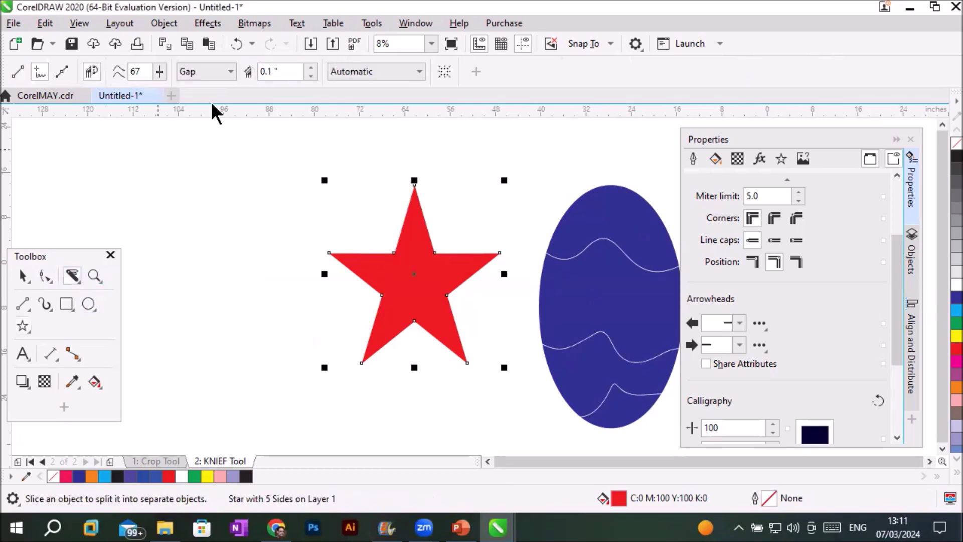
drag(312, 71, 313, 68)
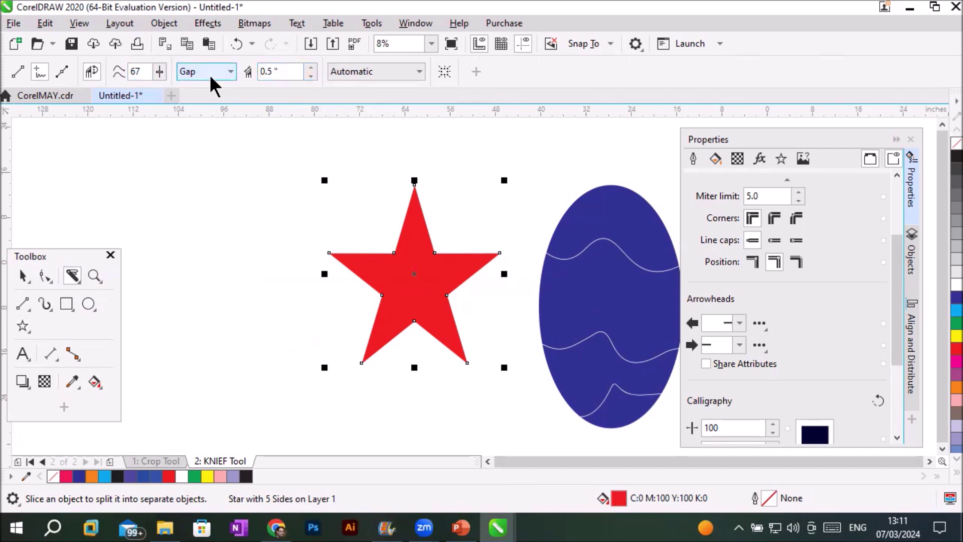
click(37, 75)
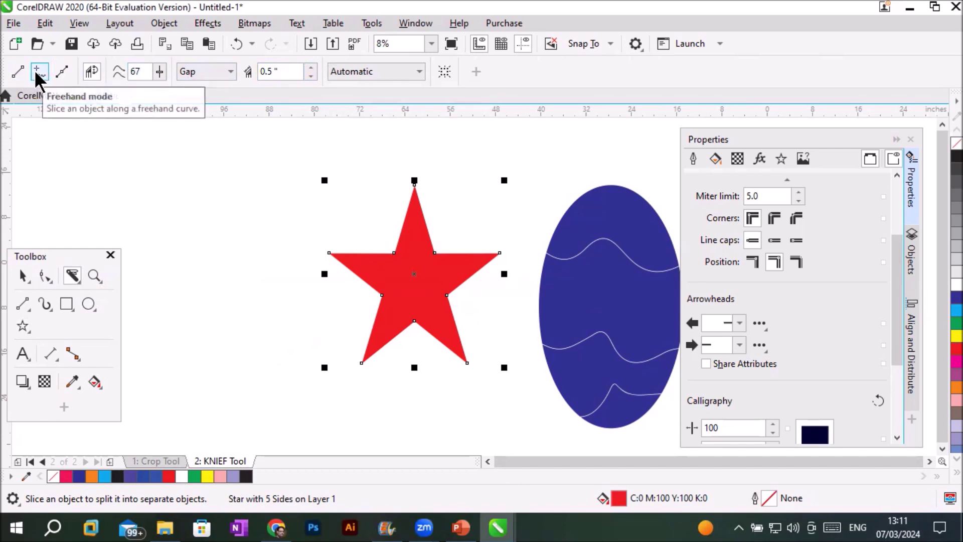
drag(366, 219, 489, 238)
mouse_move(307, 280)
mouse_down()
mouse_move(333, 295)
mouse_move(444, 301)
mouse_move(481, 323)
mouse_up()
drag(322, 327, 501, 340)
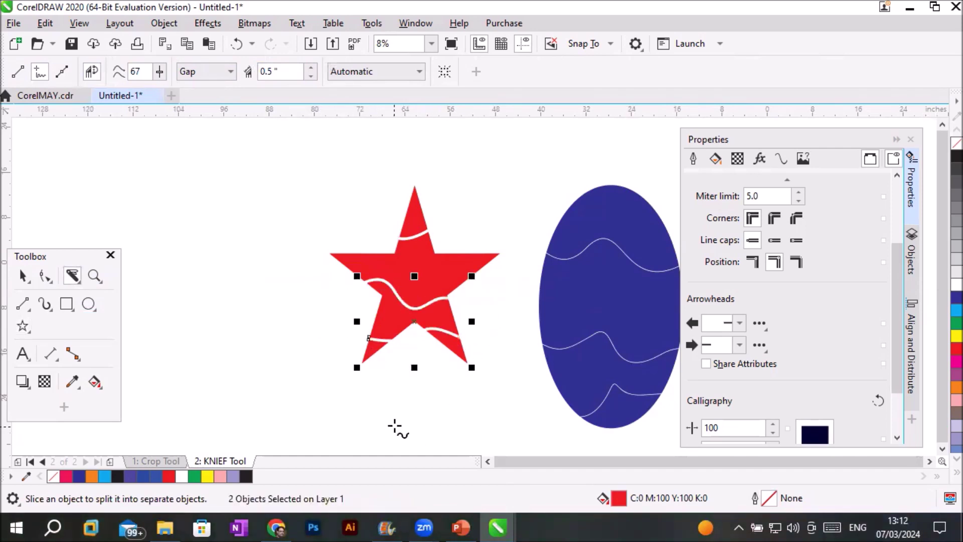
Step: Fill the star's top tip blue and its two bottom tips cyan
click(23, 276)
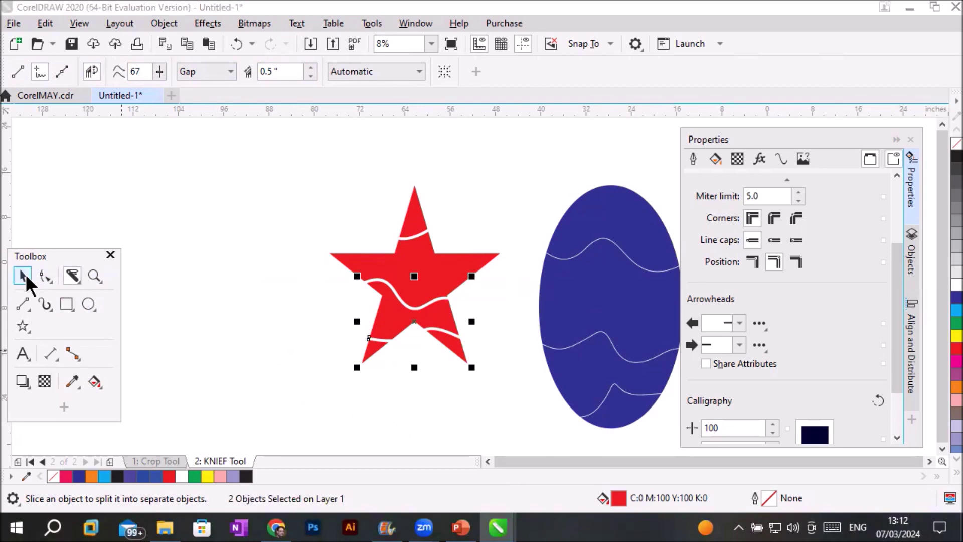
click(415, 213)
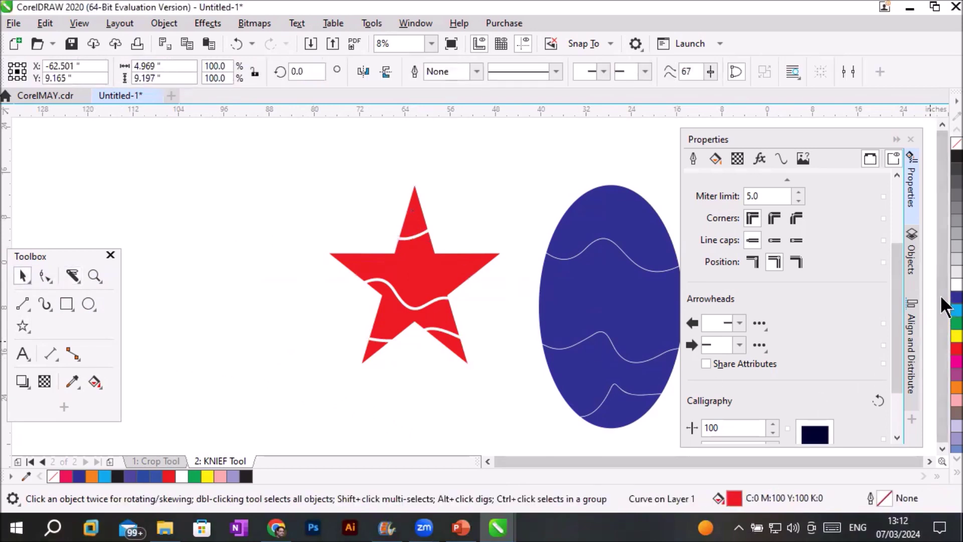
click(955, 297)
click(459, 348)
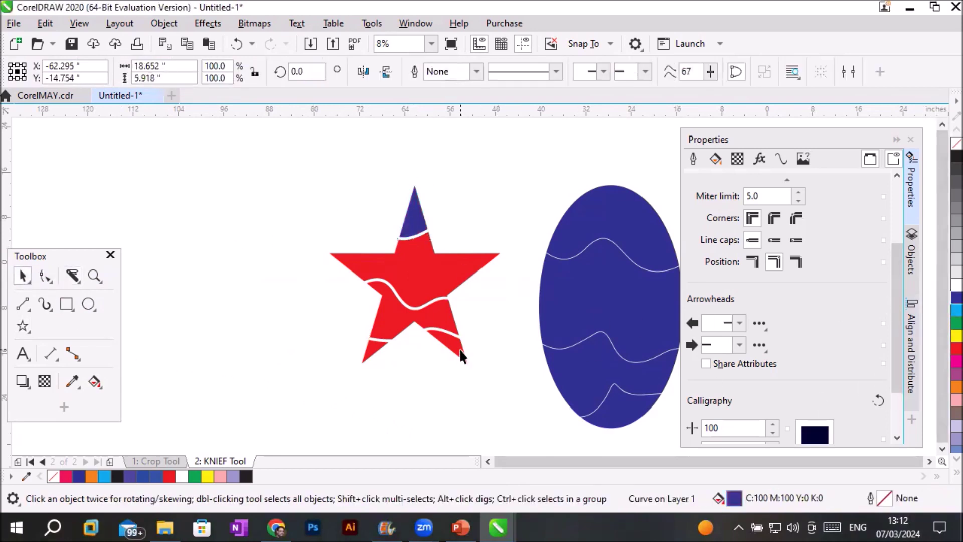
click(382, 350)
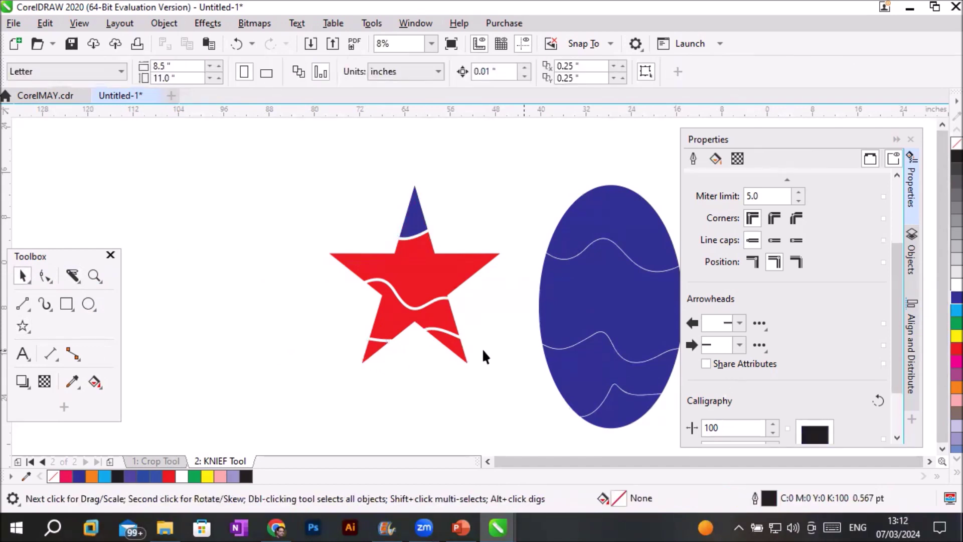
click(388, 354)
click(389, 353)
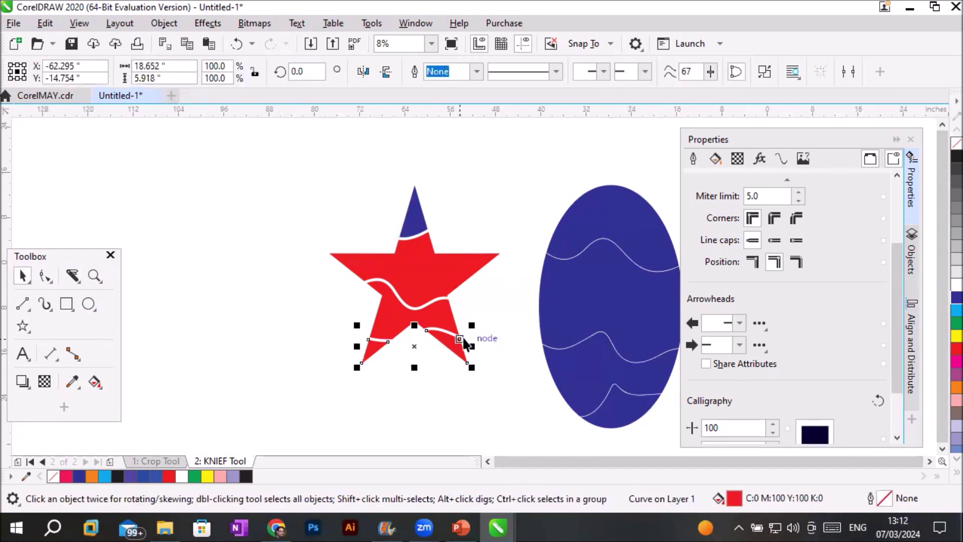
click(953, 311)
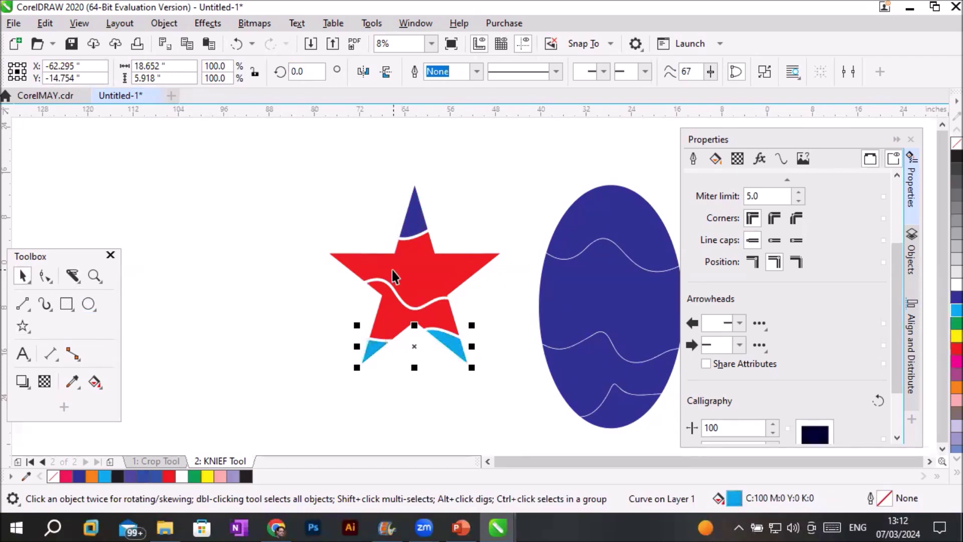
Step: Fill the star's large central piece cyan and clear the selection
click(424, 269)
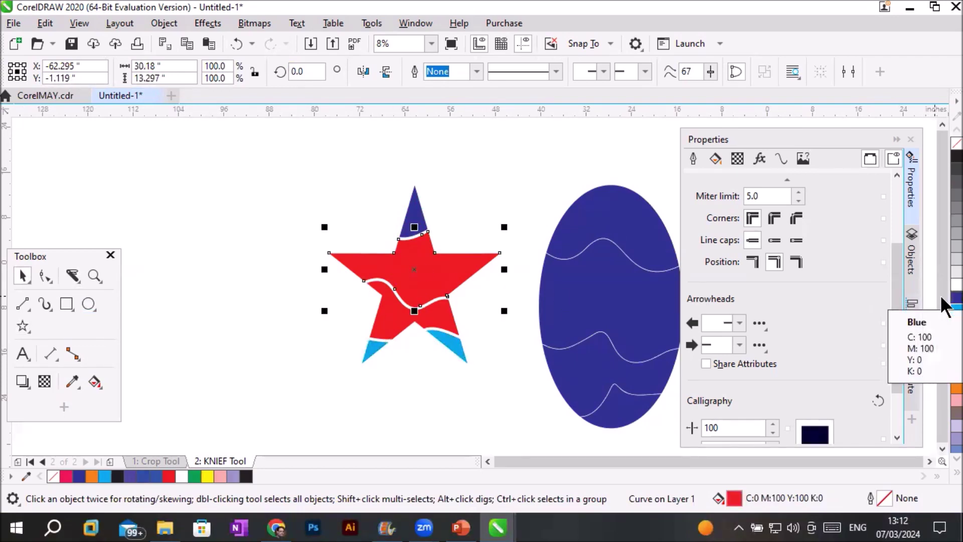
click(953, 298)
click(954, 311)
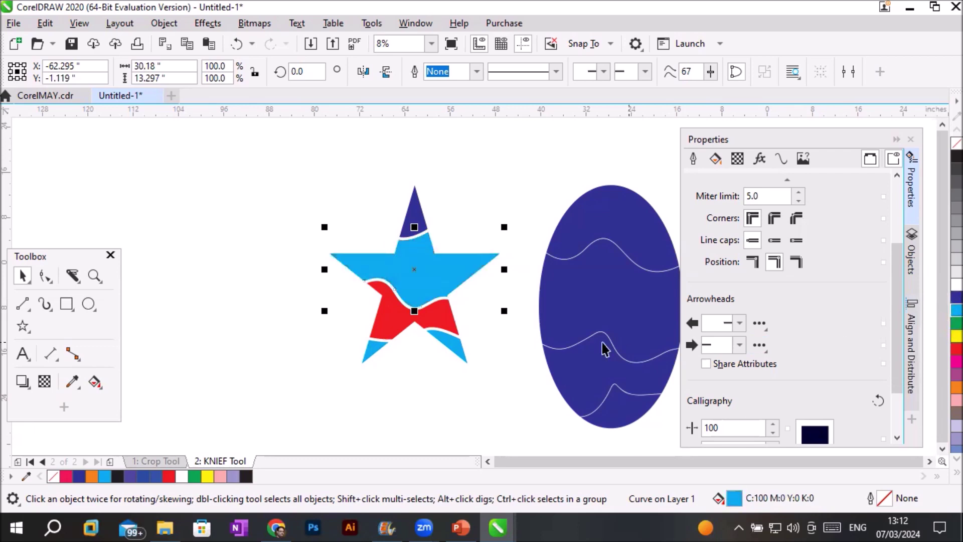
click(427, 405)
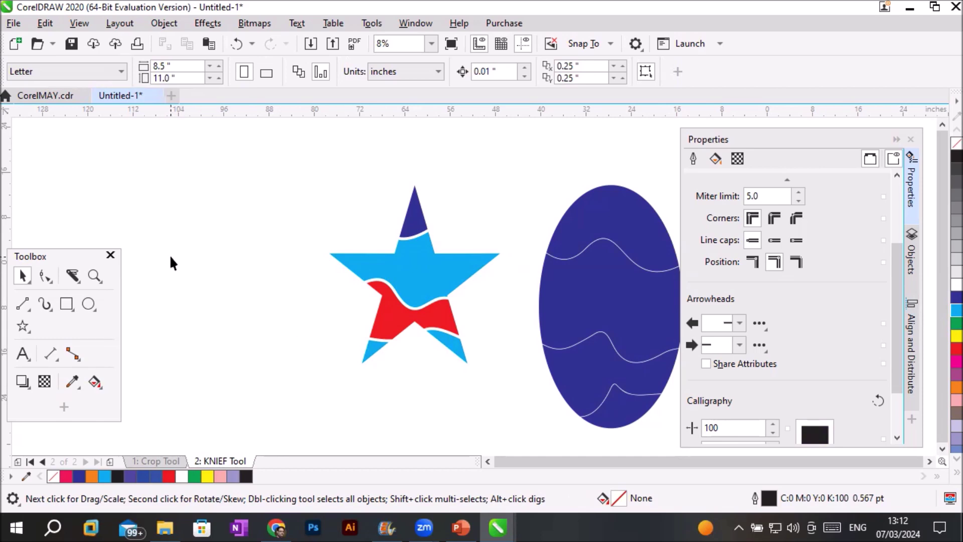
Step: Activate the Eraser tool, add a third page to the document and name it EARASER
click(72, 274)
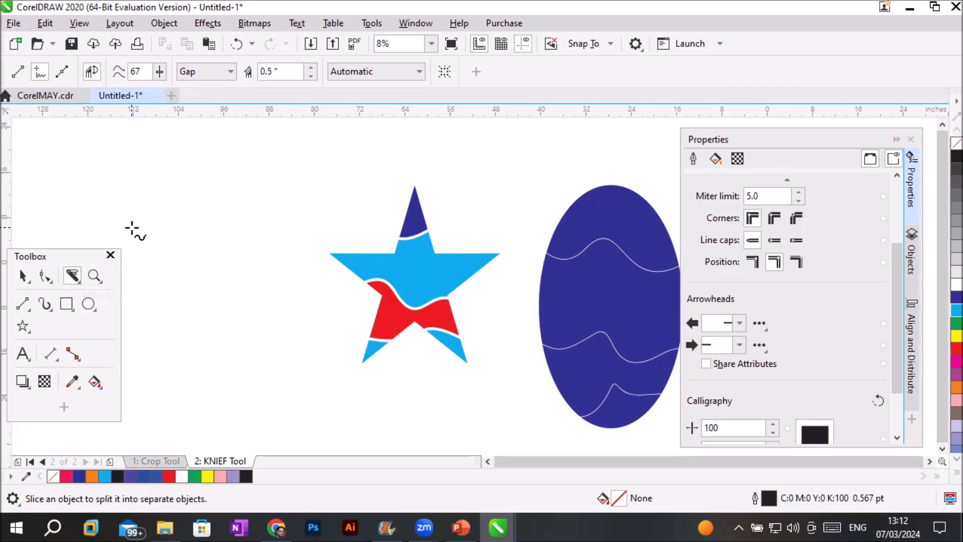
click(70, 274)
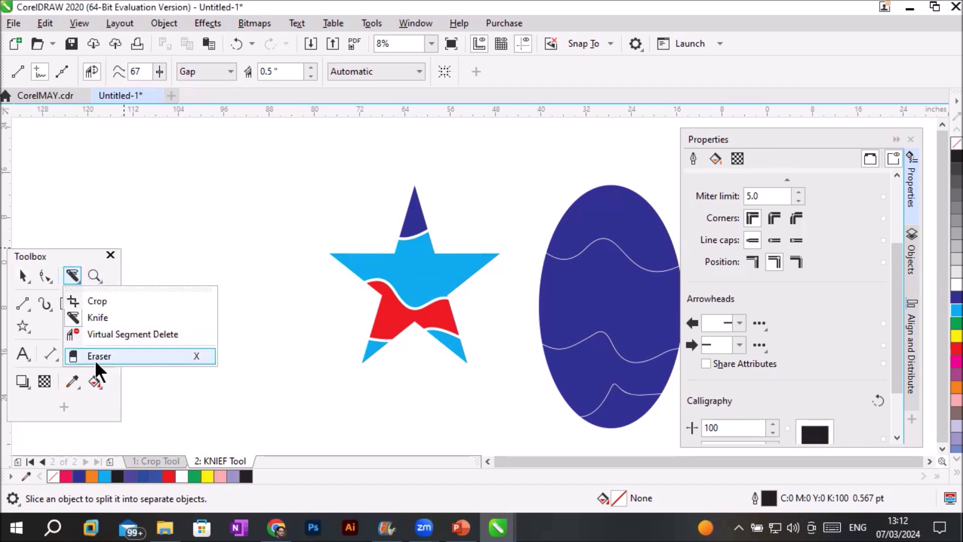
click(107, 355)
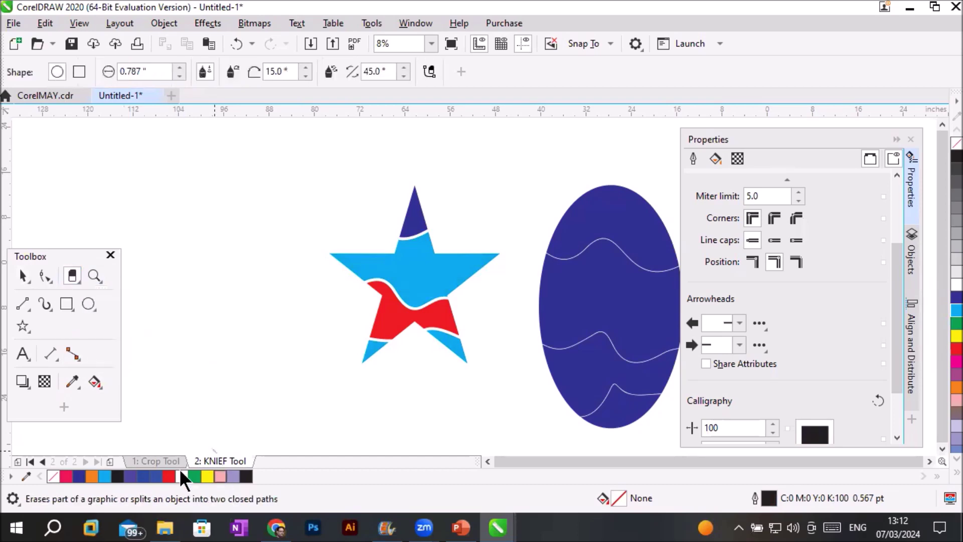
click(110, 461)
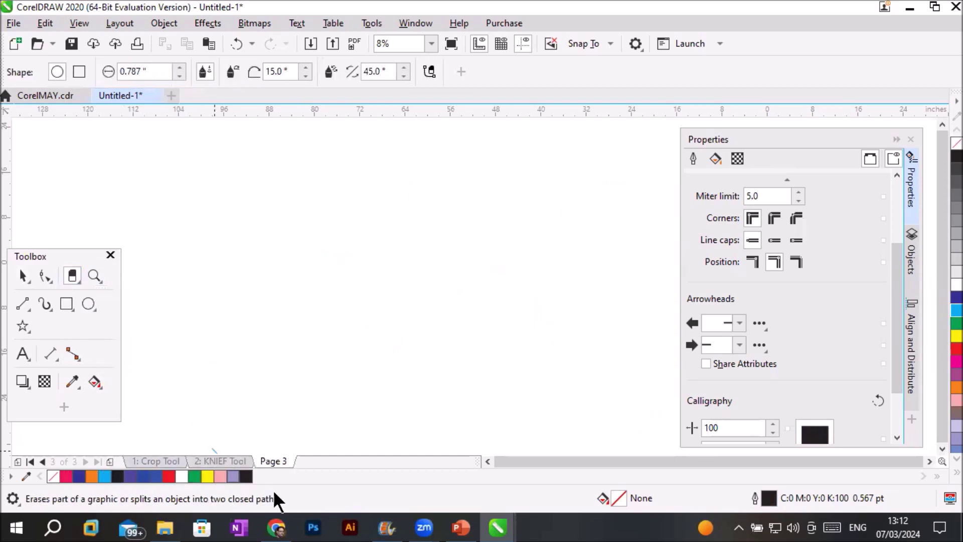
right_click(272, 457)
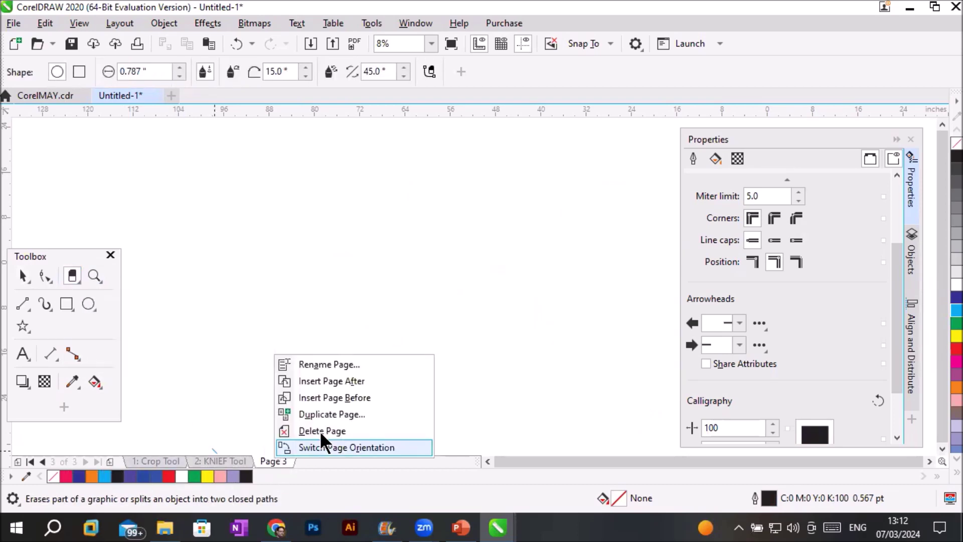
click(341, 365)
text(EARASER)
key(Return)
Step: Correct the third page's name to ERASER
right_click(273, 460)
click(341, 366)
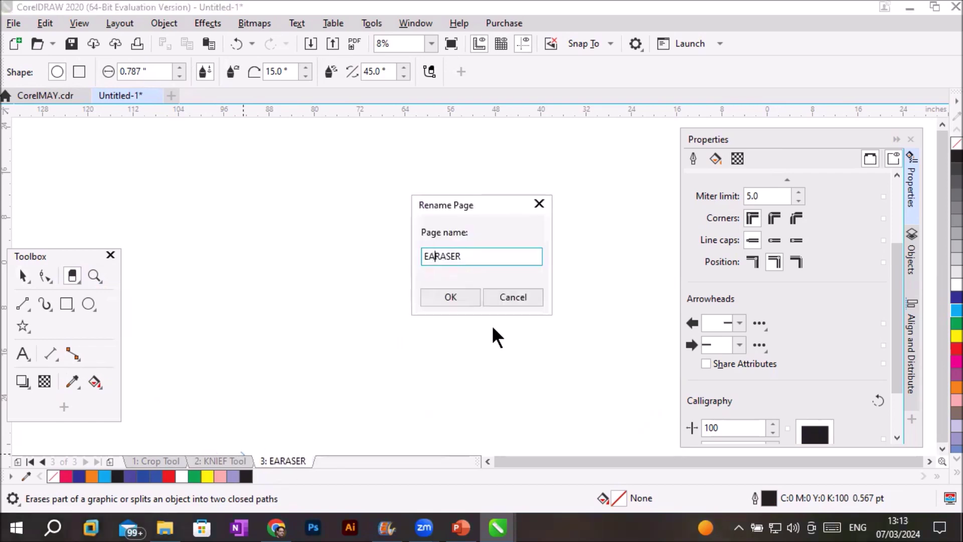
text(ERASER)
key(Return)
Step: Add the artistic text "ERASER Tool" in Arial, about 5.6 inches wide, near the upper edge of the page
scroll(491, 325, down, 1)
key(z)
right_click(295, 123)
key(shift+F4)
key(F8)
click(391, 147)
text(ERASER Tool)
key(ctrl+space)
drag(469, 155, 612, 184)
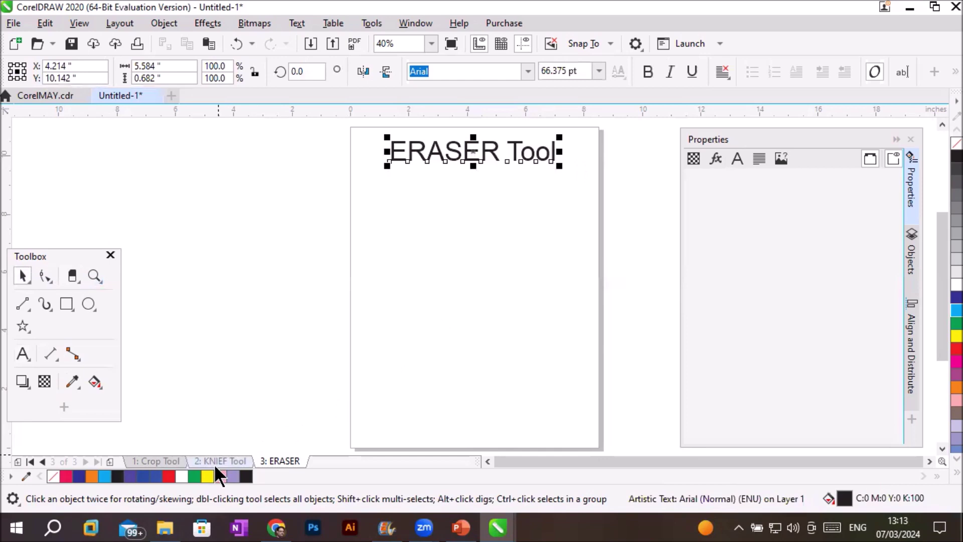
Step: Go to the KNIEF Tool page and move its "Knief Tool" title slightly down on the page
click(219, 460)
click(420, 283)
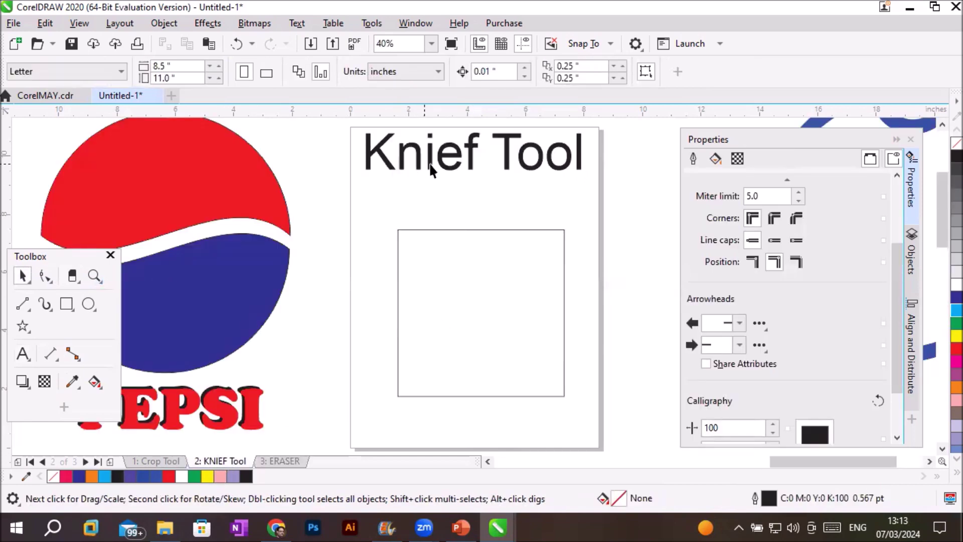
drag(444, 168, 444, 183)
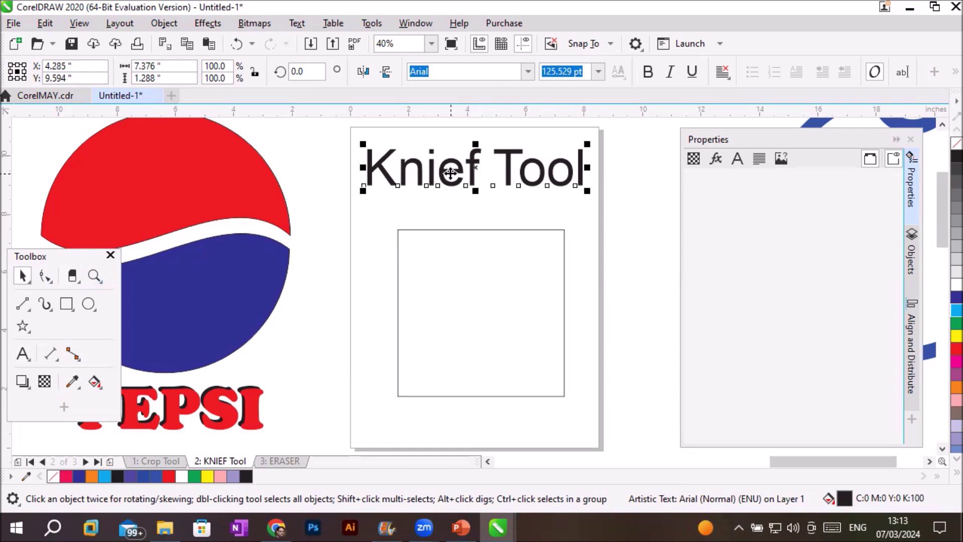
click(930, 457)
click(931, 457)
click(931, 458)
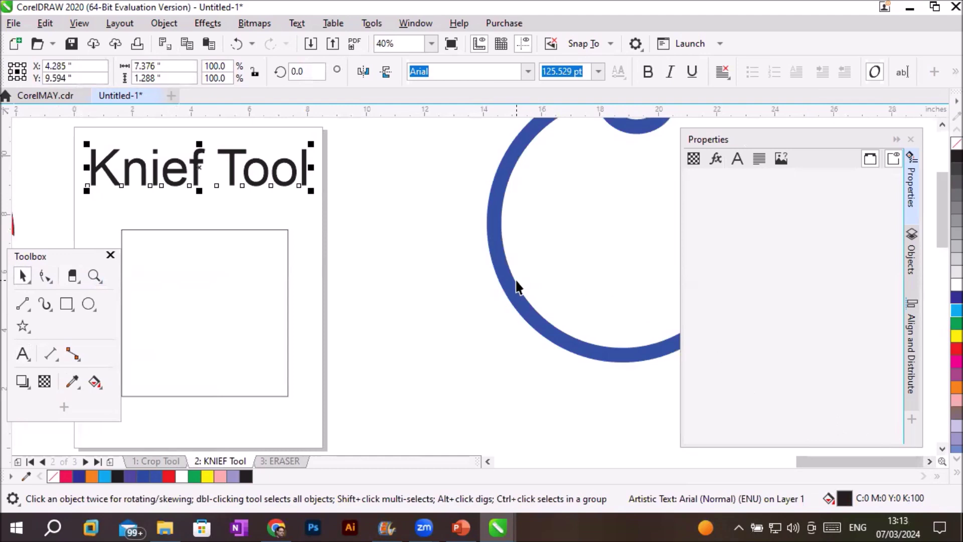
Step: Move the blue circle aside and import linkedin-sales-solutions-Jk3u514GJes-unsplash.jpg beside the page at about 8.1 by 5.4 inches
drag(510, 301, 595, 398)
click(12, 23)
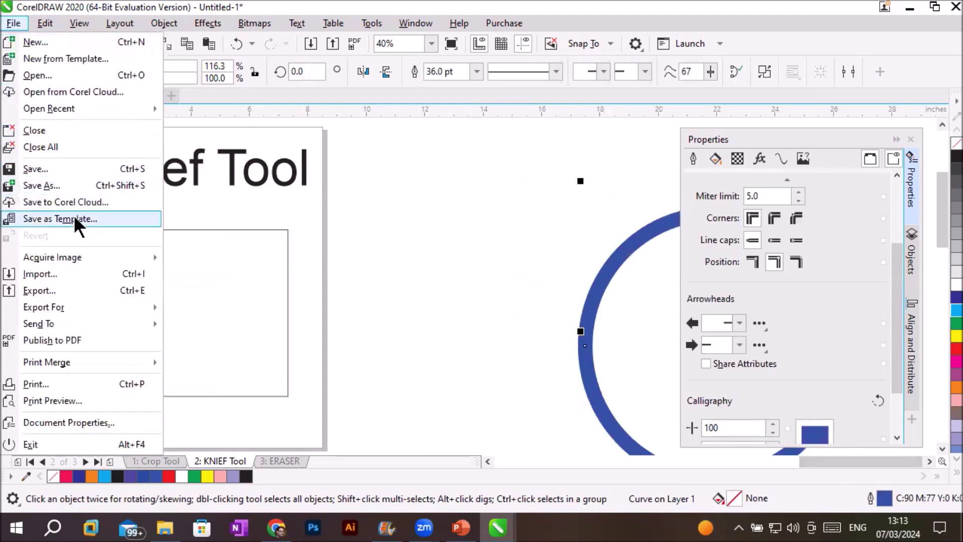
click(62, 271)
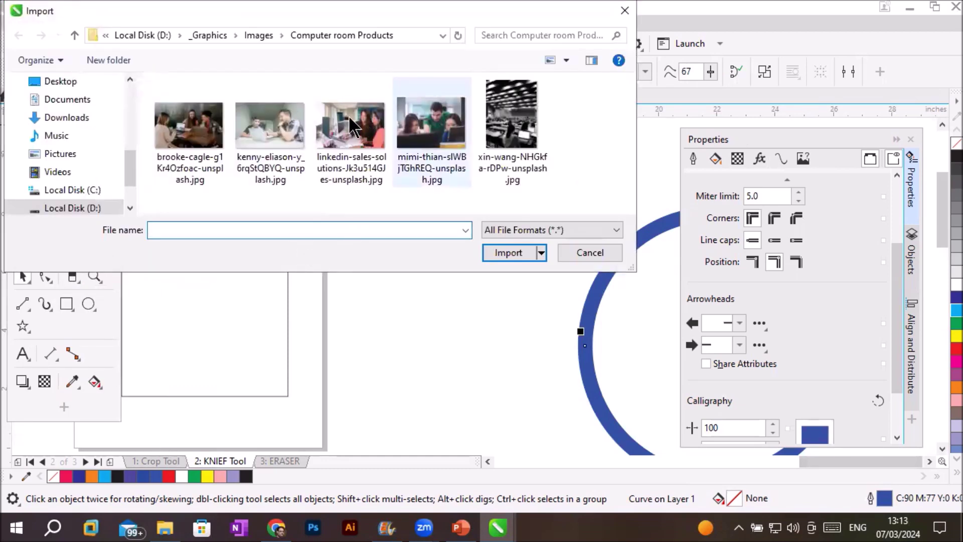
double_click(352, 135)
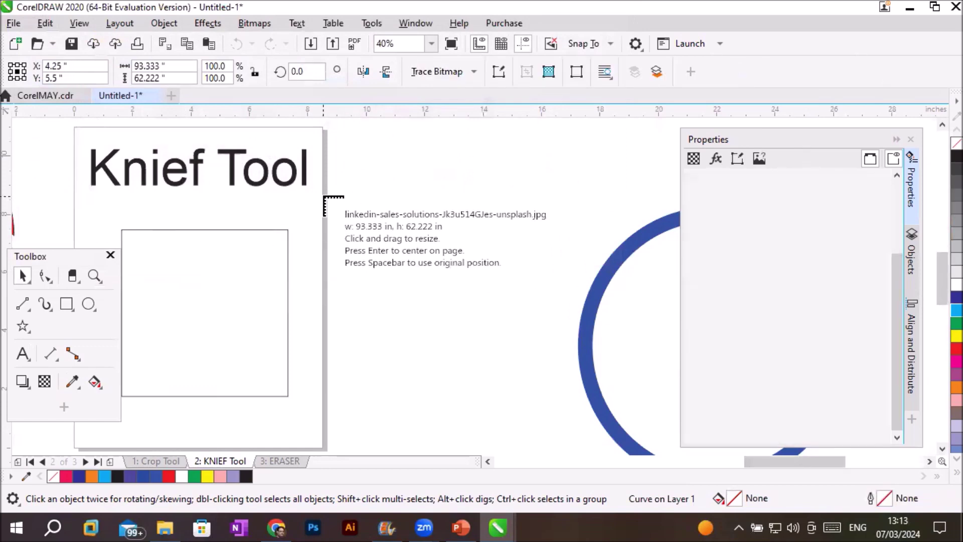
click(541, 410)
drag(524, 331, 562, 374)
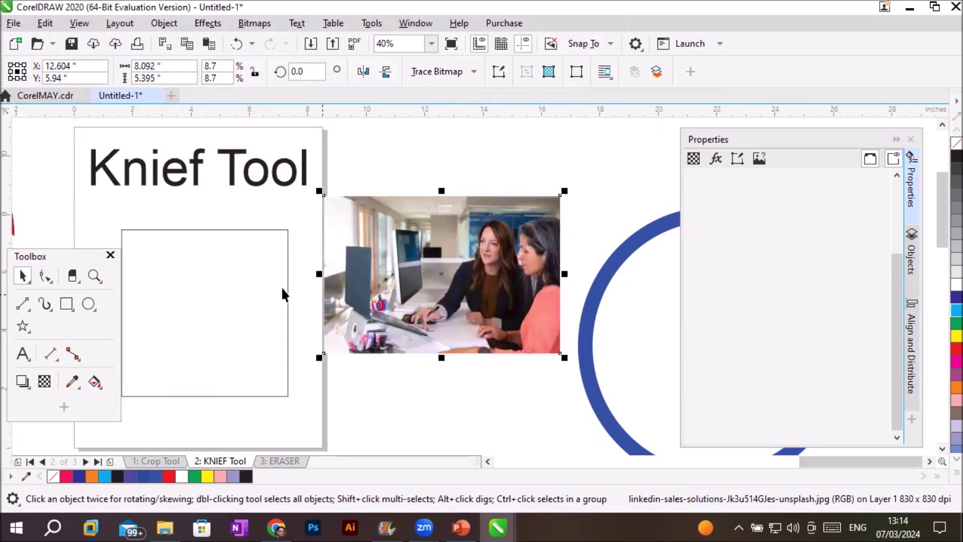
Step: Slice the imported photo from its upper to its lower edge with a wavy freehand Knife cut
click(69, 274)
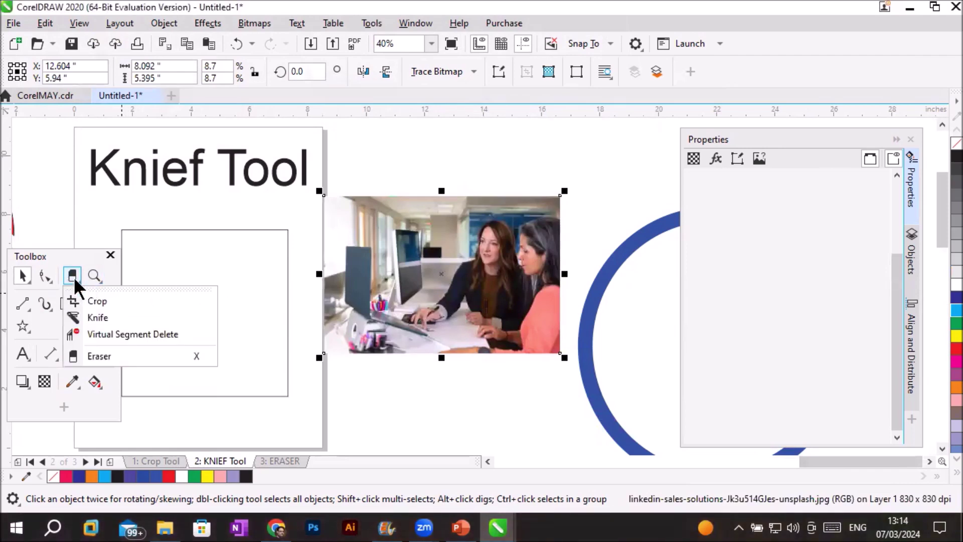
click(95, 311)
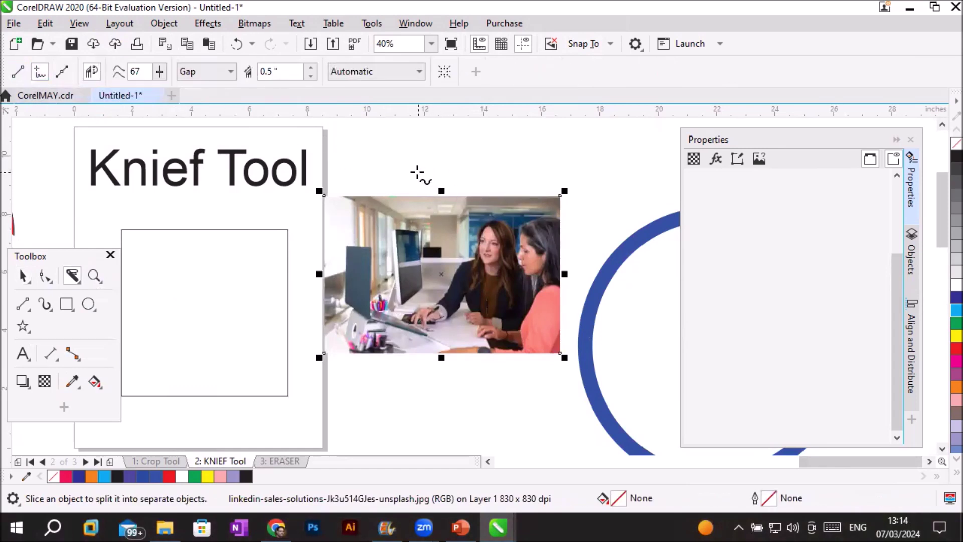
mouse_move(414, 177)
mouse_down()
mouse_move(389, 203)
mouse_move(433, 242)
mouse_move(404, 262)
mouse_move(420, 290)
mouse_move(394, 321)
mouse_move(398, 389)
mouse_up()
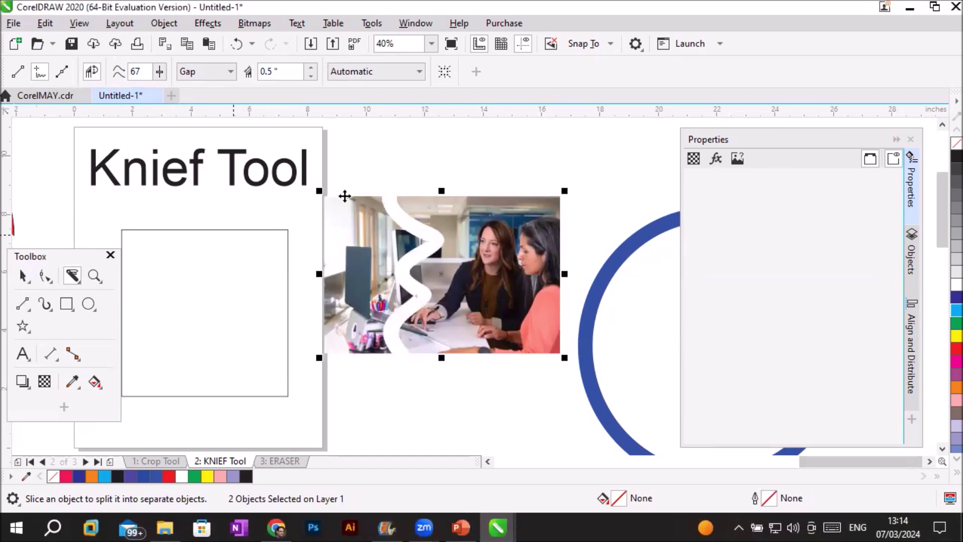
Step: Pull the two photo pieces apart, then place them side by side again higher beside the page
key(space)
click(408, 172)
drag(446, 227, 523, 198)
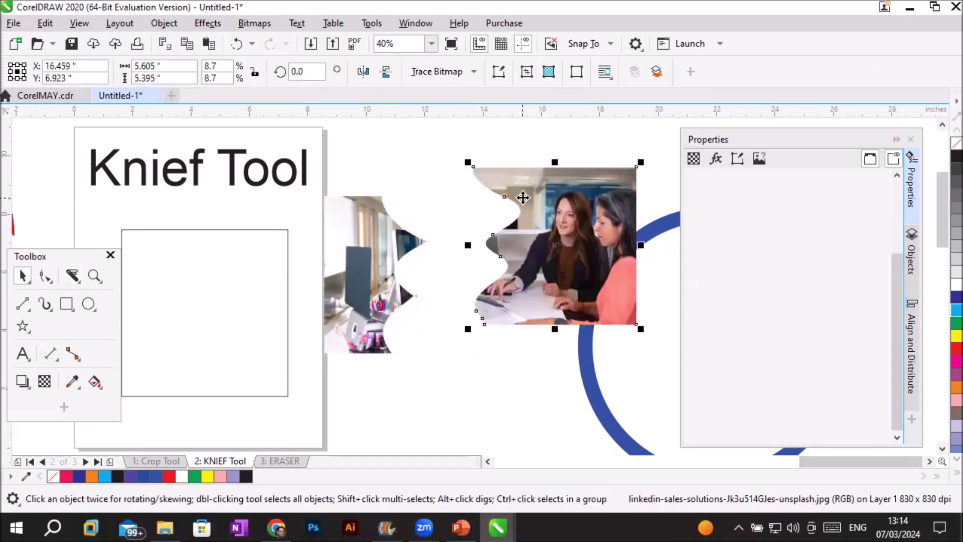
drag(387, 254, 402, 197)
drag(549, 203, 485, 170)
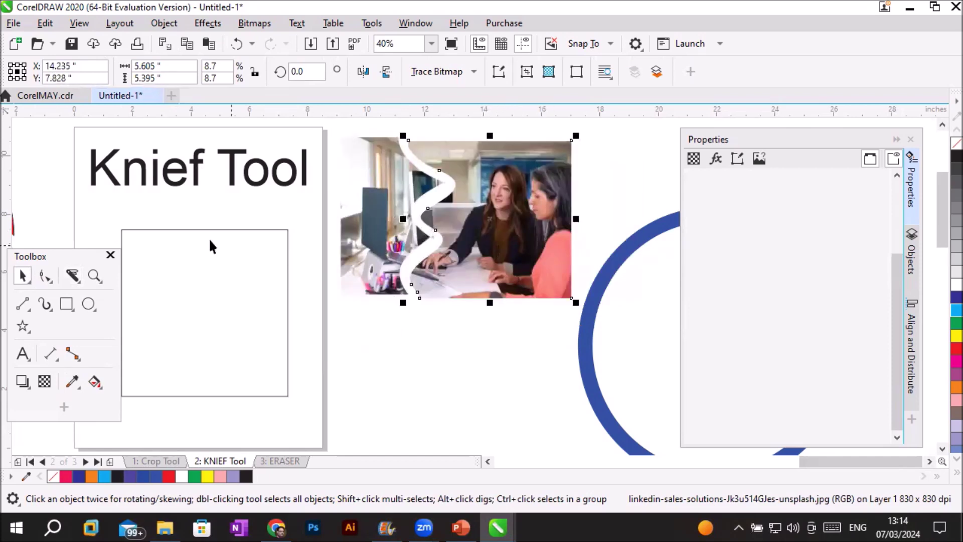
Step: Try a horizontal freehand Knife cut with a 0.5 inch gap through the "Knief Tool" text and undo it
click(98, 173)
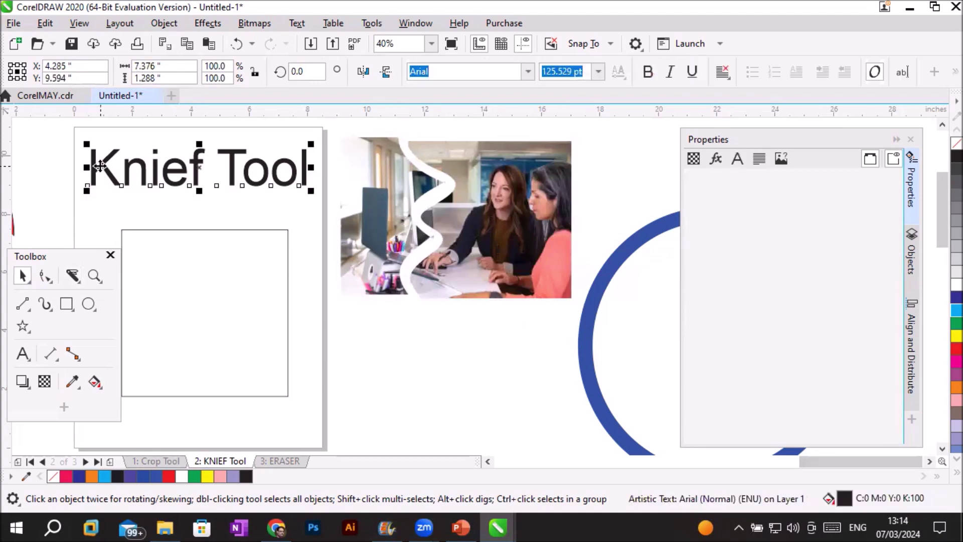
click(72, 271)
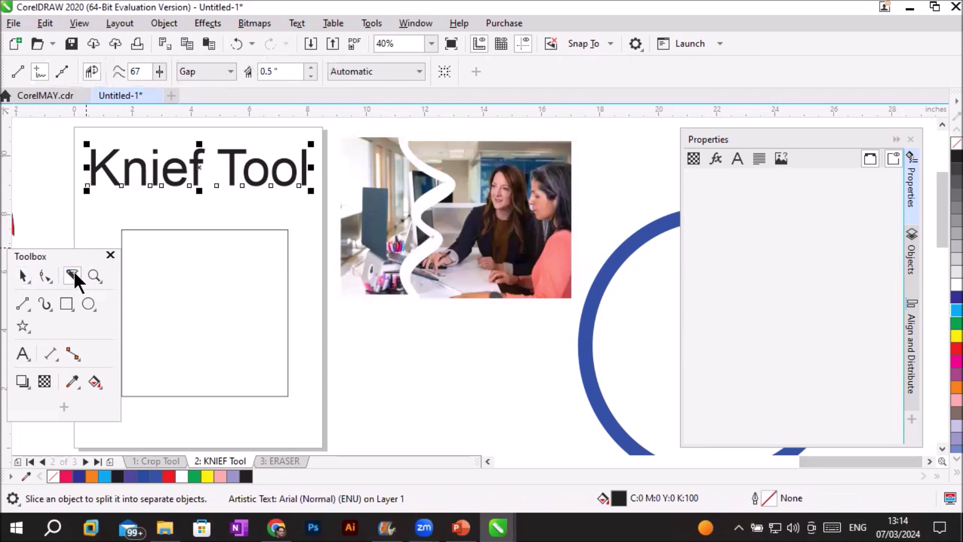
mouse_move(61, 165)
mouse_down()
mouse_move(152, 174)
mouse_move(313, 165)
mouse_up()
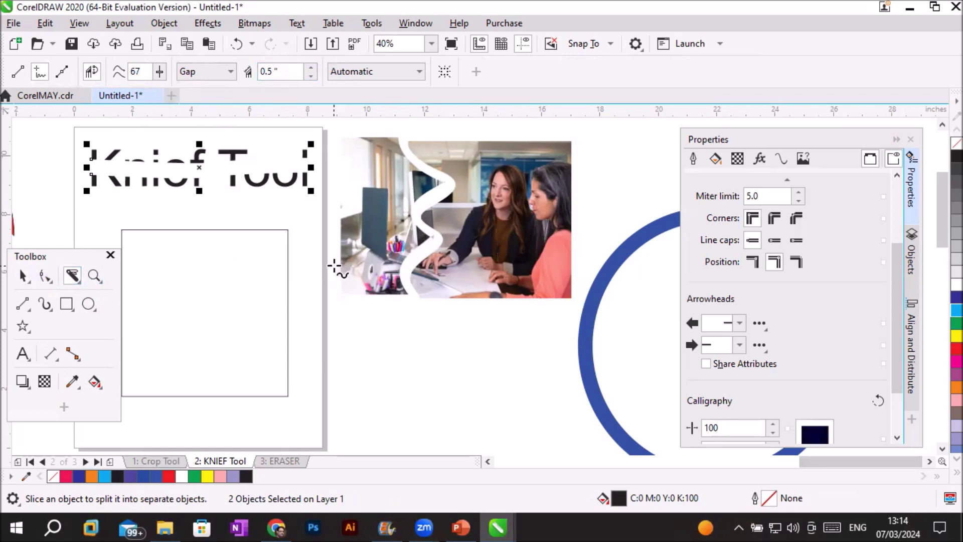
key(ctrl+z)
Step: Set the Knife gap width to 0.1 inch and slice the "Knief Tool" text horizontally through its middle
double_click(289, 71)
text(.1)
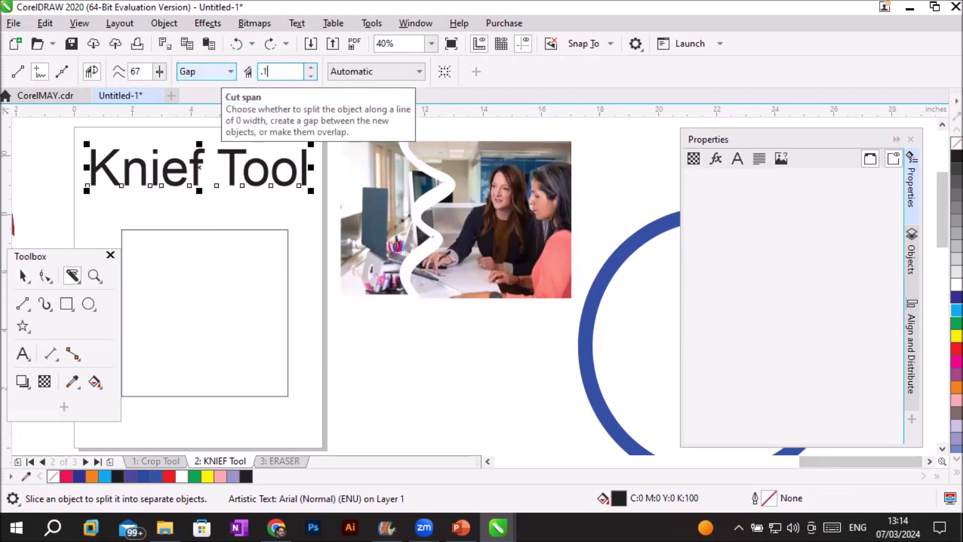
key(Return)
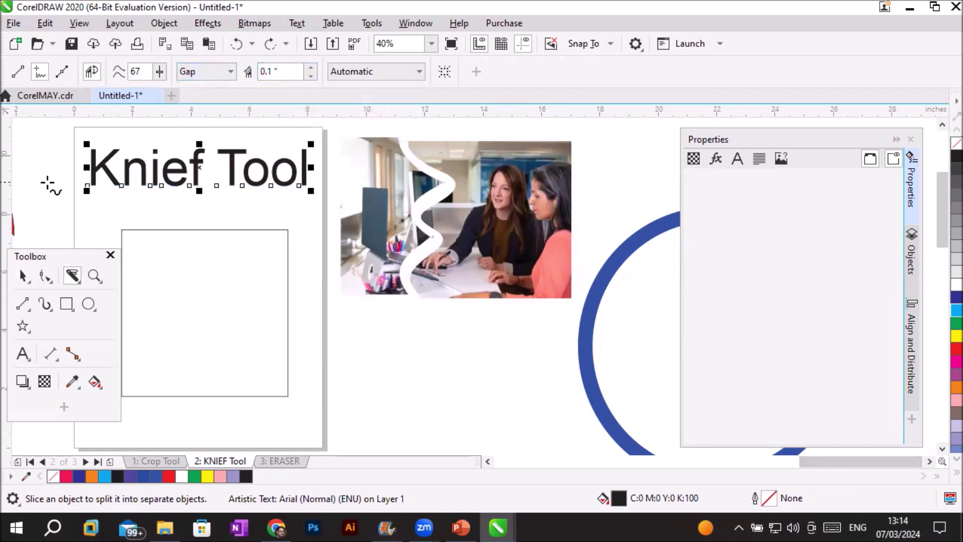
drag(44, 167, 322, 177)
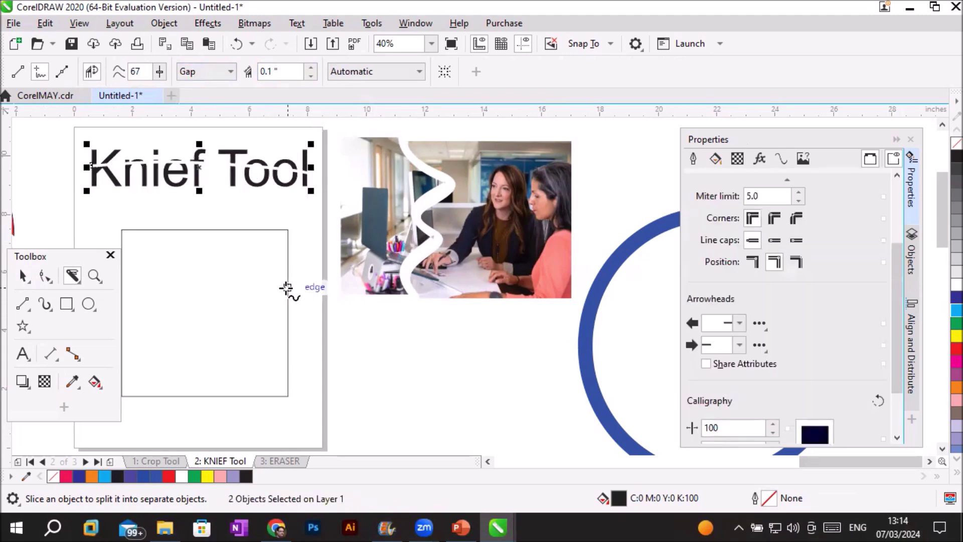
Step: Fill only the upper half of the sliced "Knief Tool" text with green
click(21, 278)
click(22, 178)
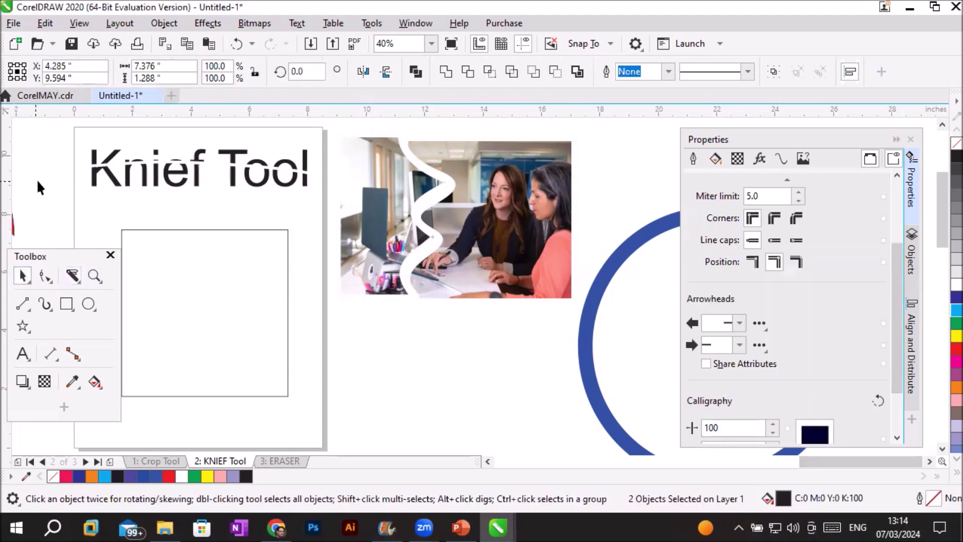
drag(77, 142, 313, 173)
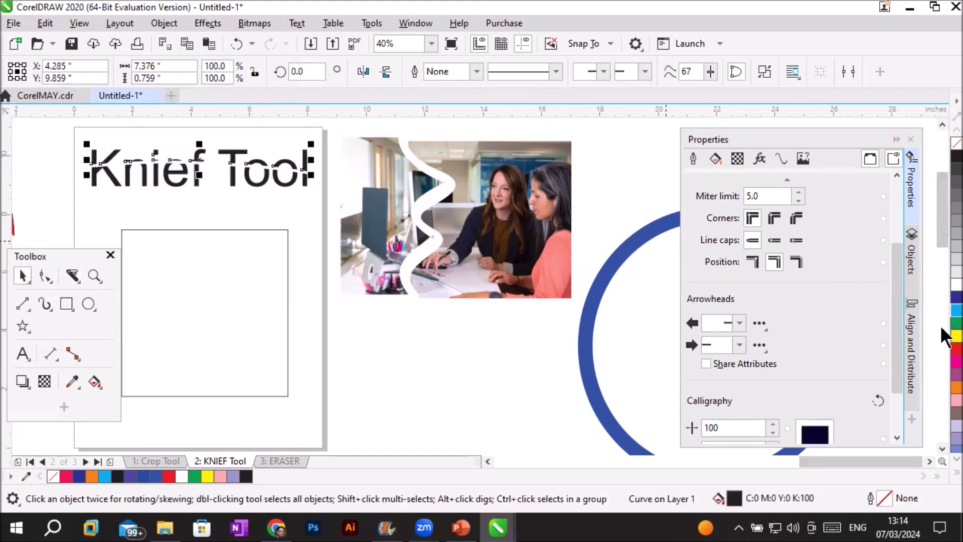
click(953, 324)
drag(71, 163, 318, 212)
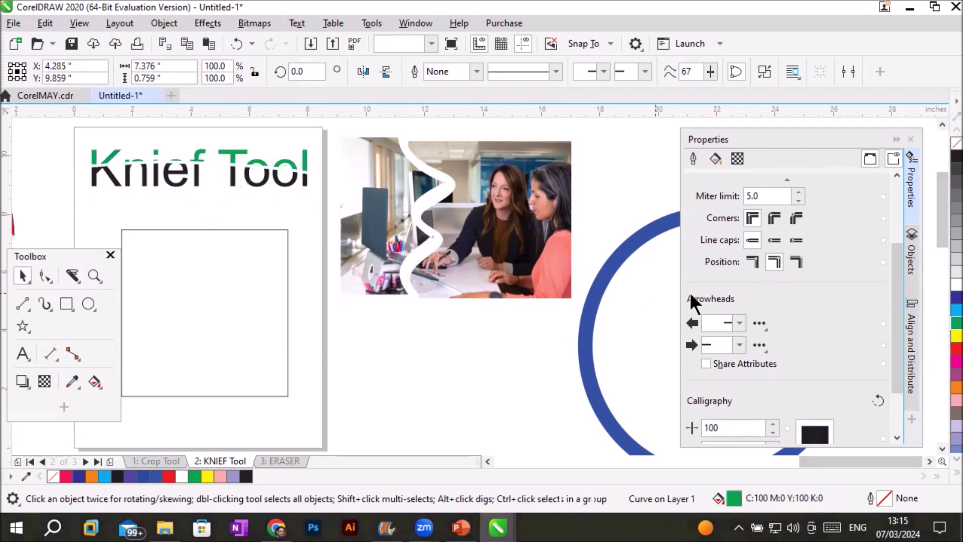
click(953, 350)
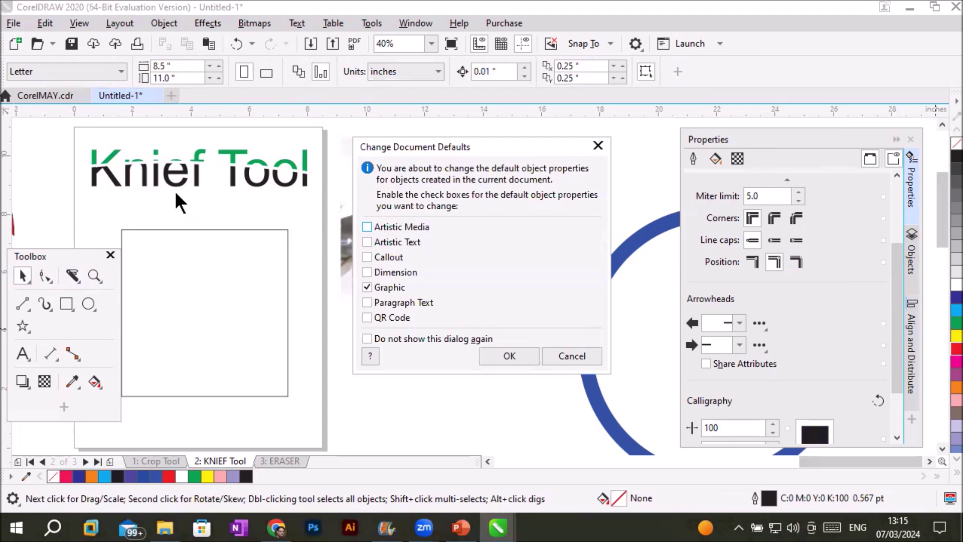
click(597, 353)
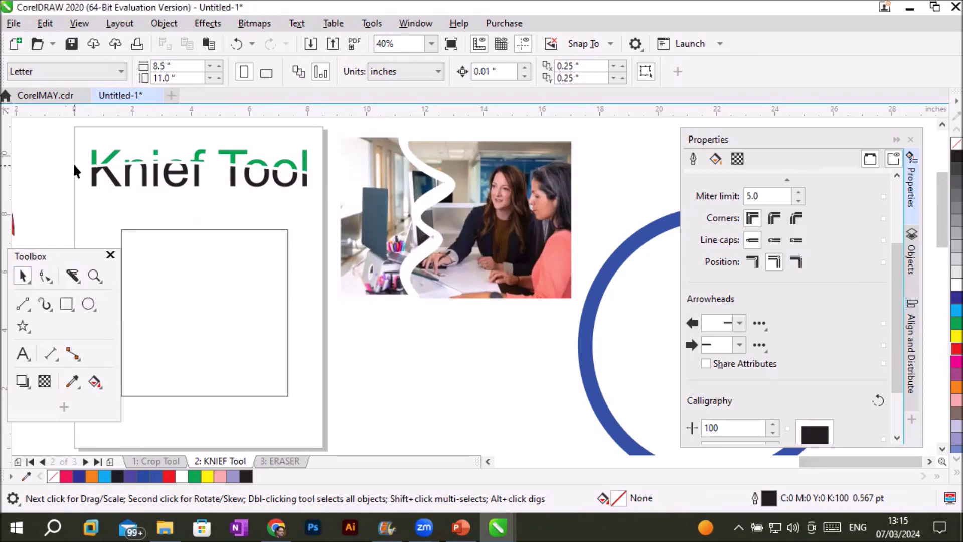
Step: Fill the lower half of the sliced "Knief Tool" text with red
click(311, 194)
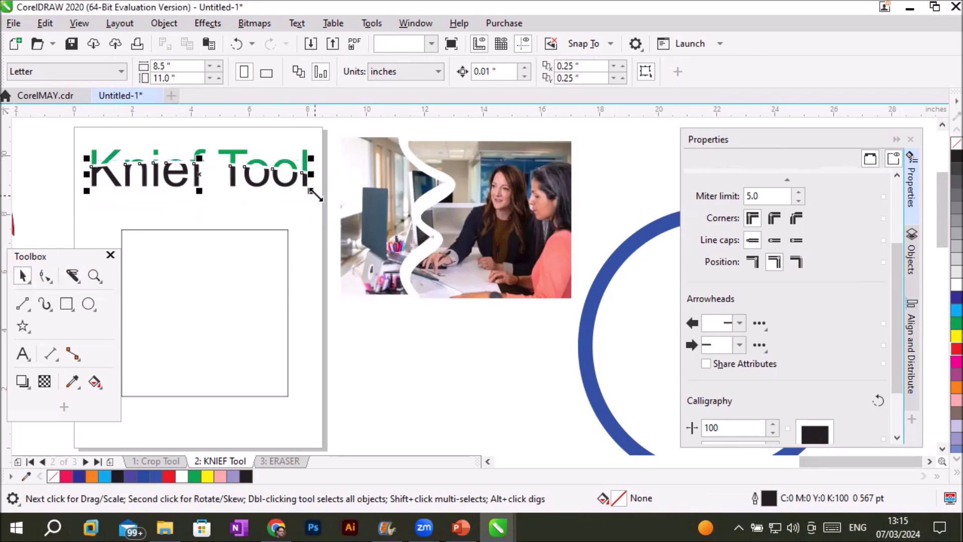
click(951, 349)
scroll(184, 140, up, 2)
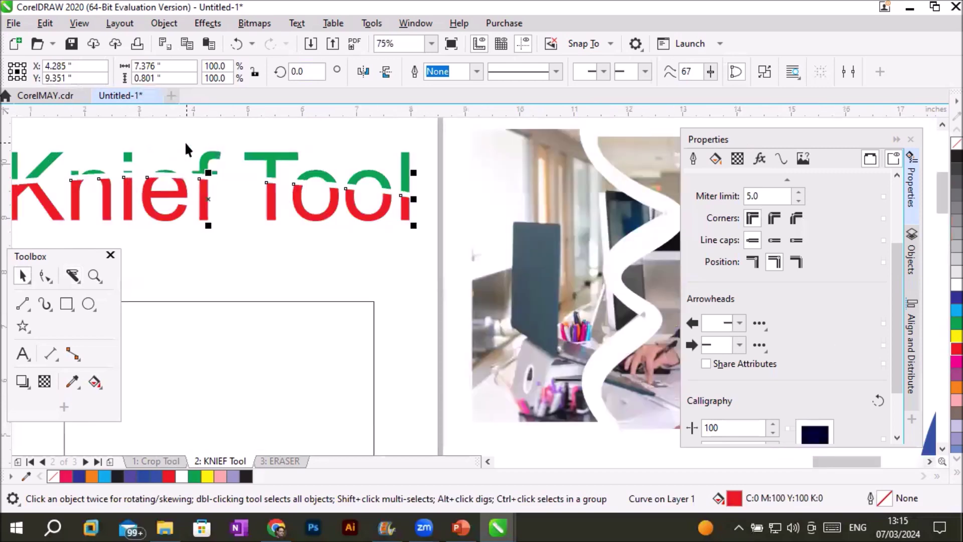
scroll(185, 140, down, 2)
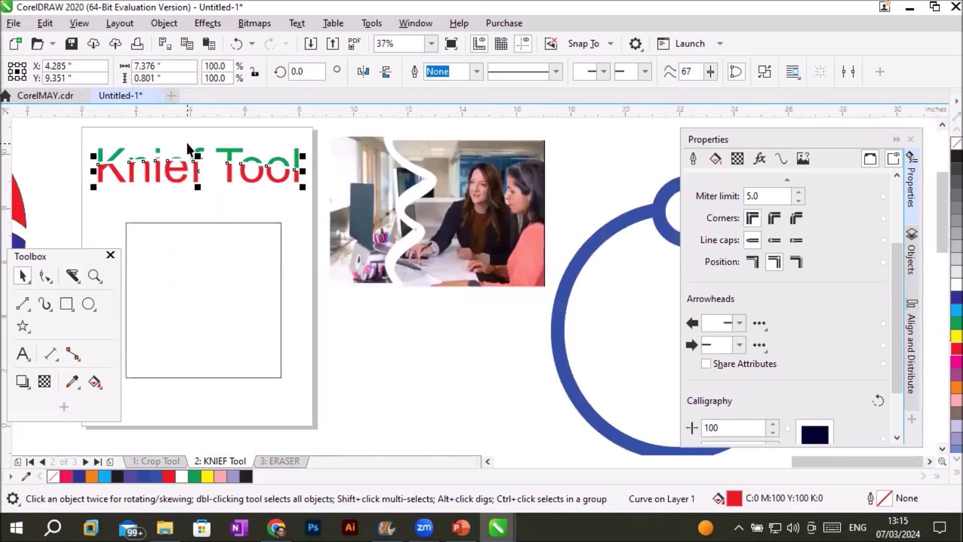
Step: Go to the ERASER page and draw an ellipse about 6.1 by 6.0 inches below the title
click(273, 458)
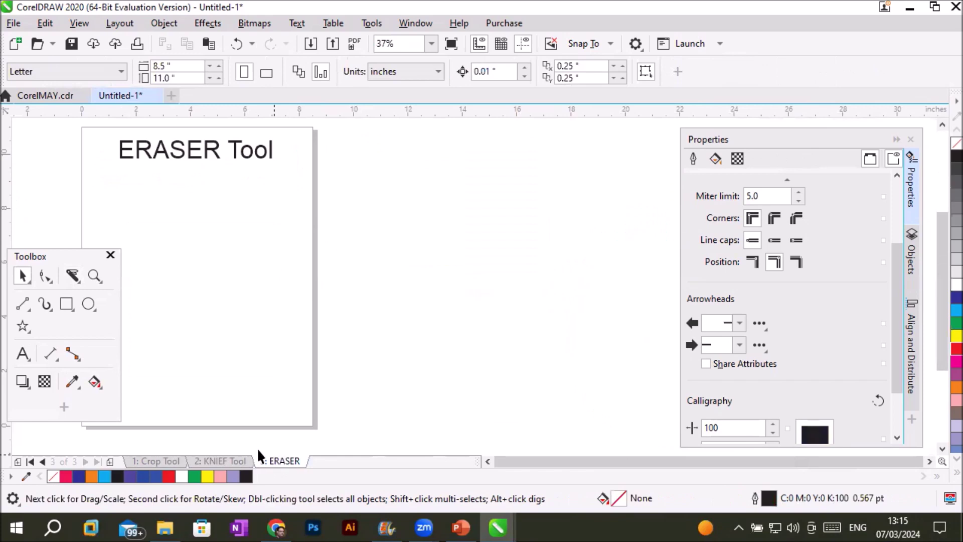
scroll(487, 458, left, 3)
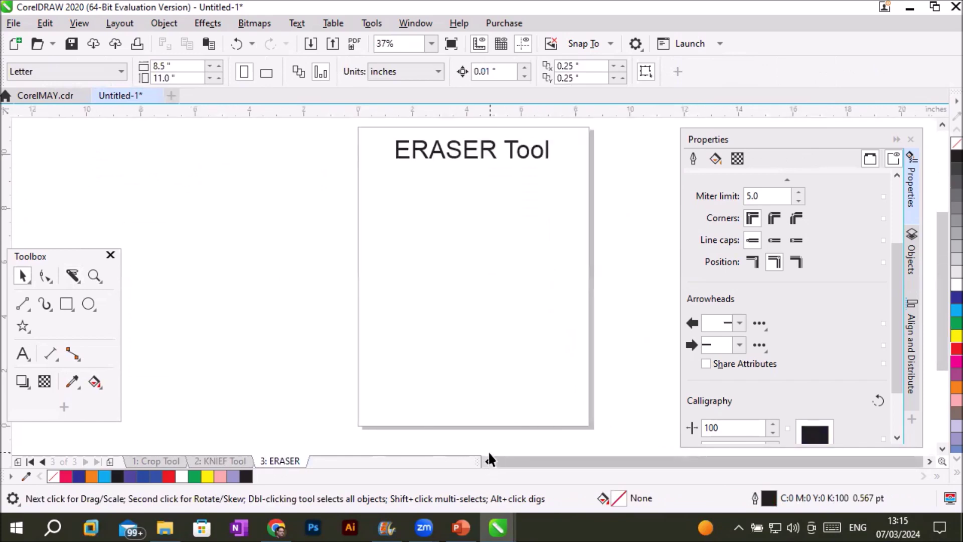
click(88, 303)
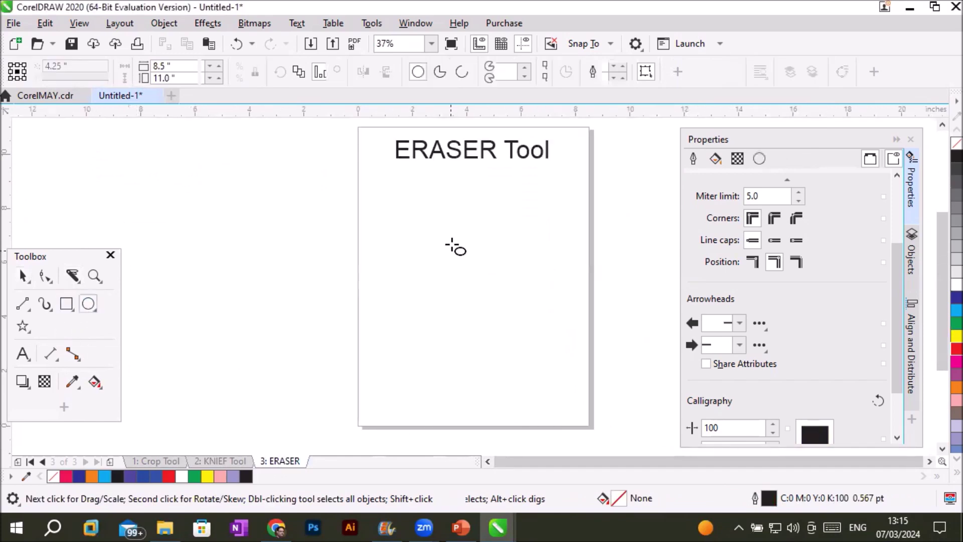
drag(390, 196, 566, 368)
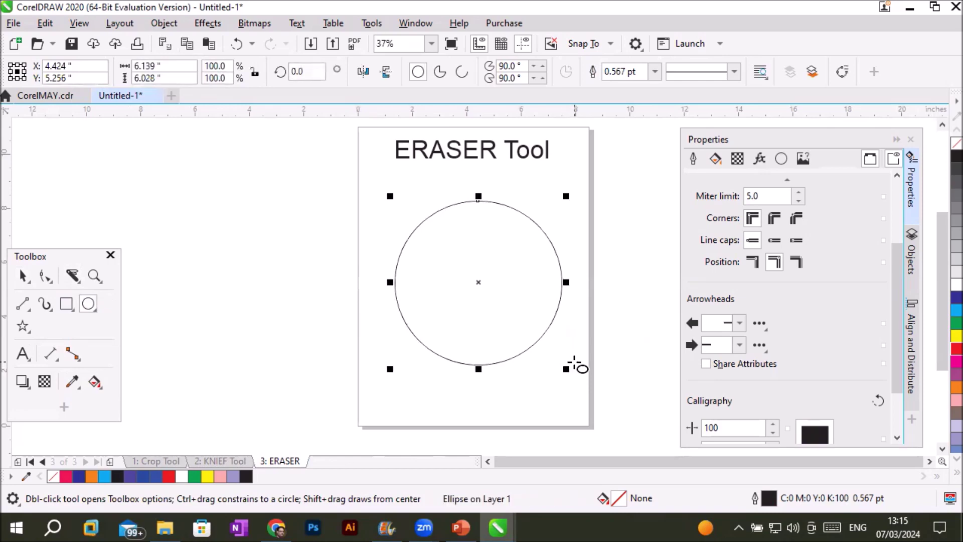
Step: Activate the Eraser tool for the ellipse and set its nib tilt angle to 90°
click(70, 275)
click(105, 355)
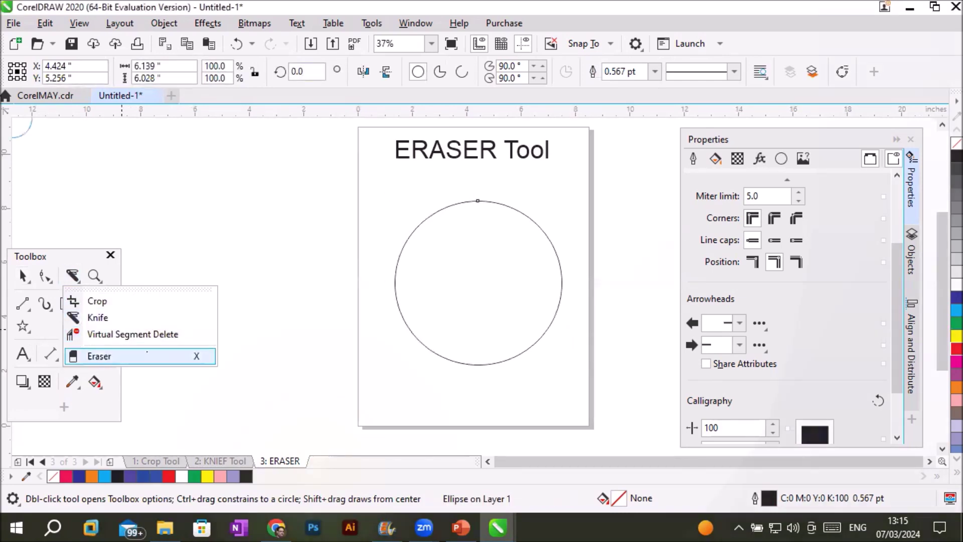
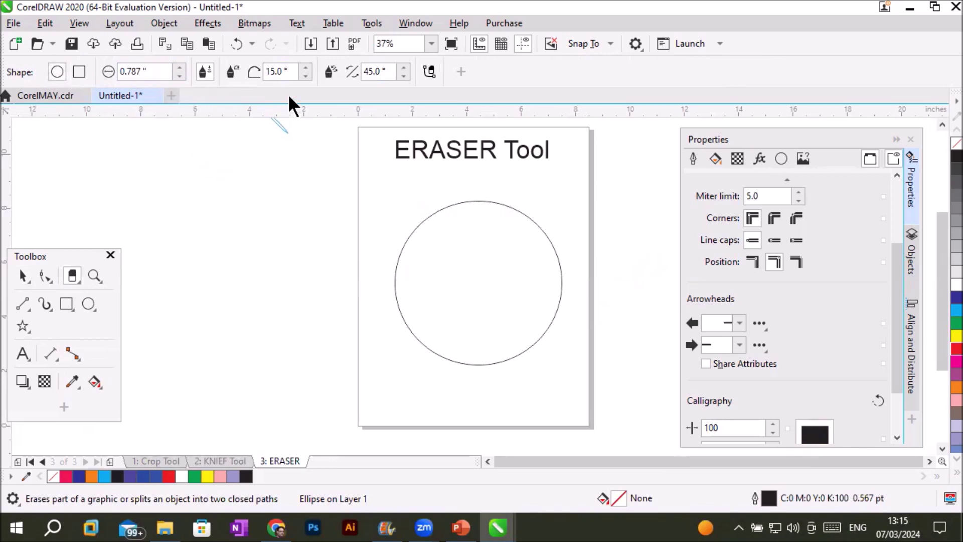
drag(292, 71, 258, 74)
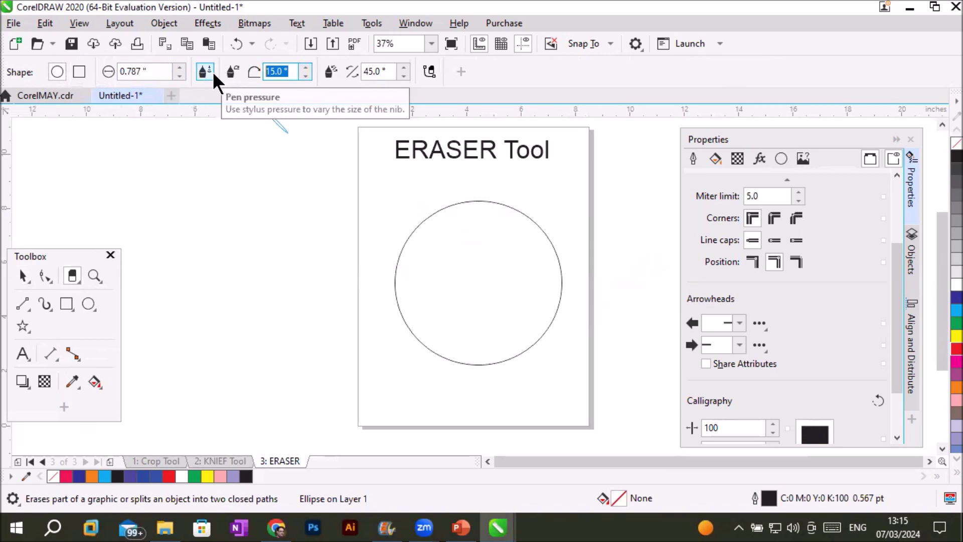
text(90)
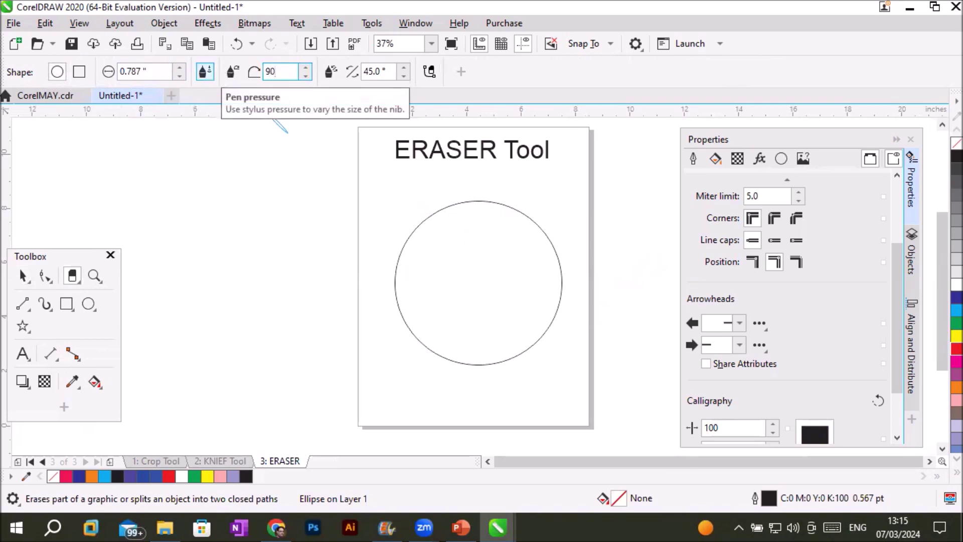
key(Return)
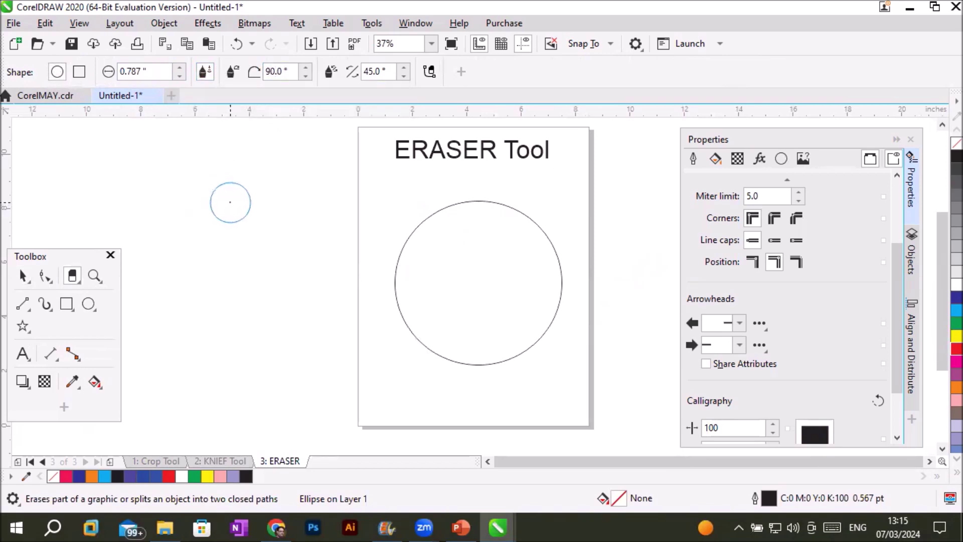
Step: Switch the eraser nib between square and round, ending with the square shape
click(71, 72)
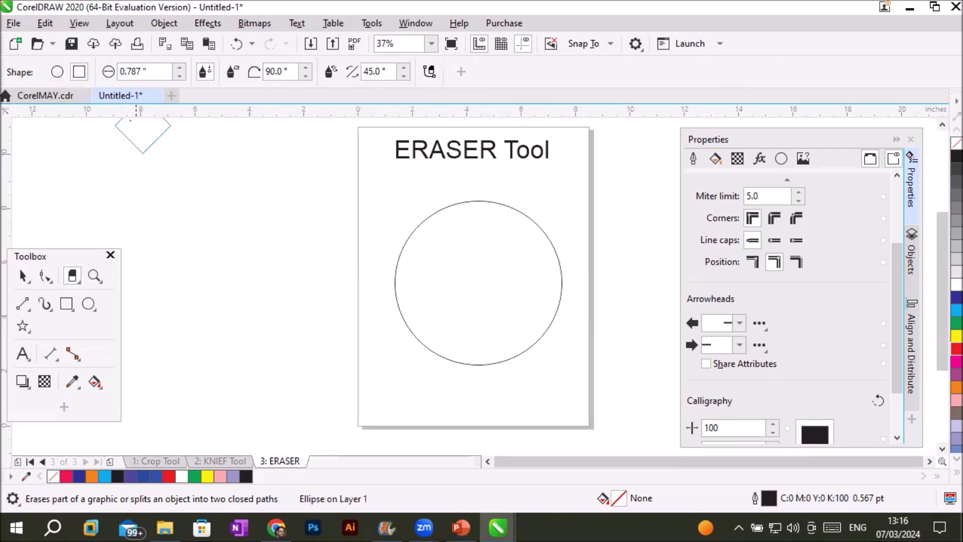
click(56, 72)
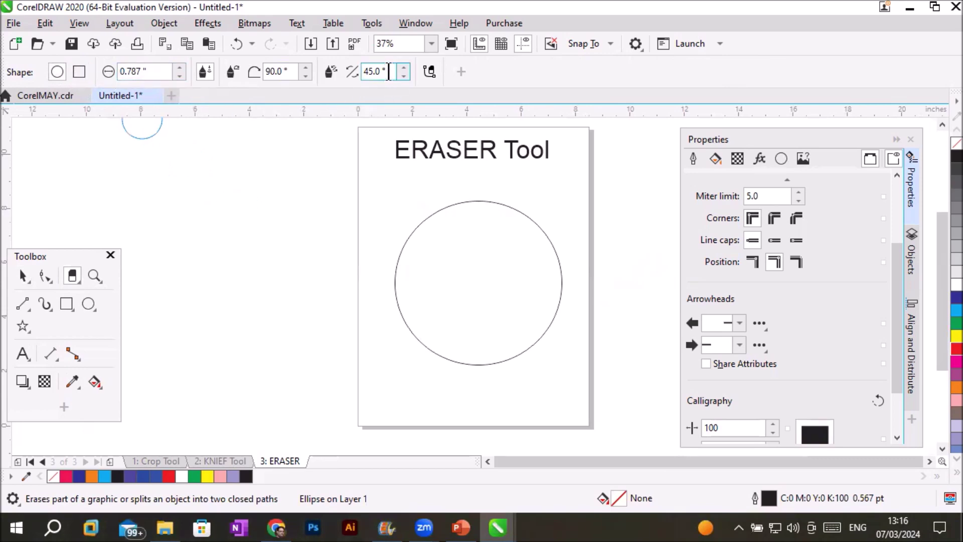
click(79, 71)
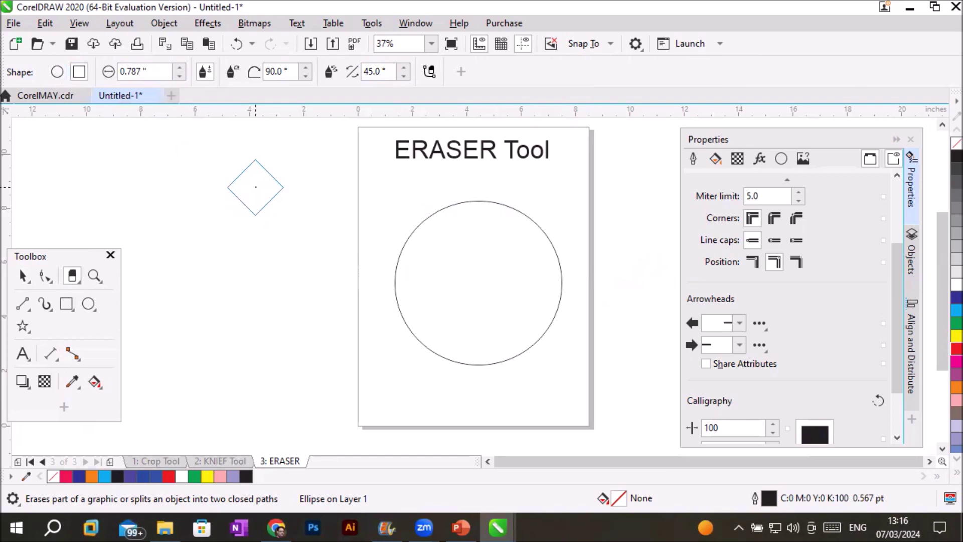
Step: Set the bearing angle of the eraser nib to 0°
click(386, 72)
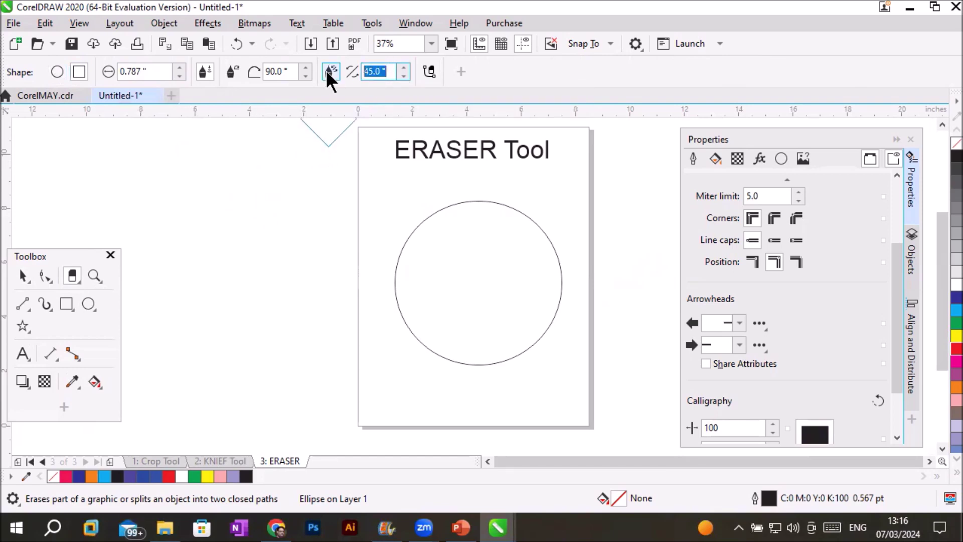
text(0)
key(Return)
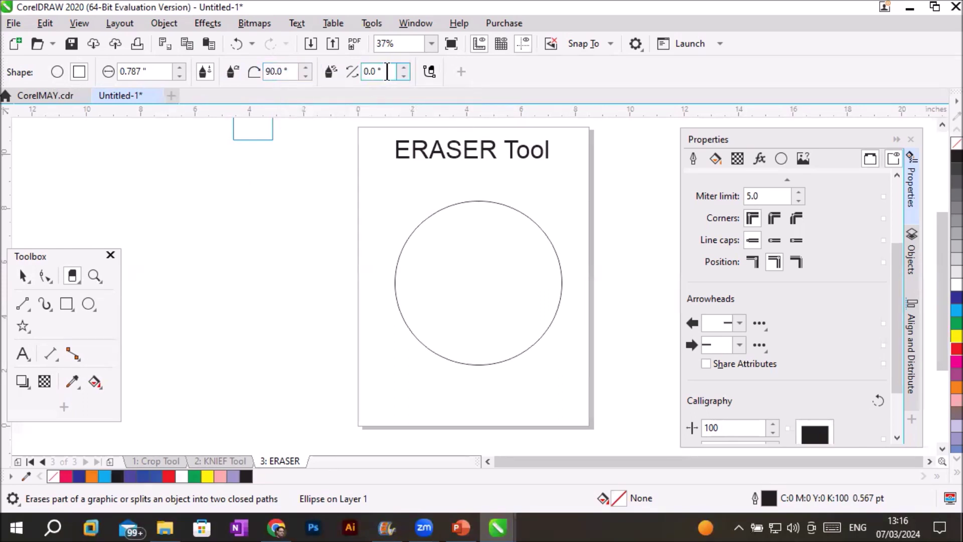
drag(386, 72, 358, 70)
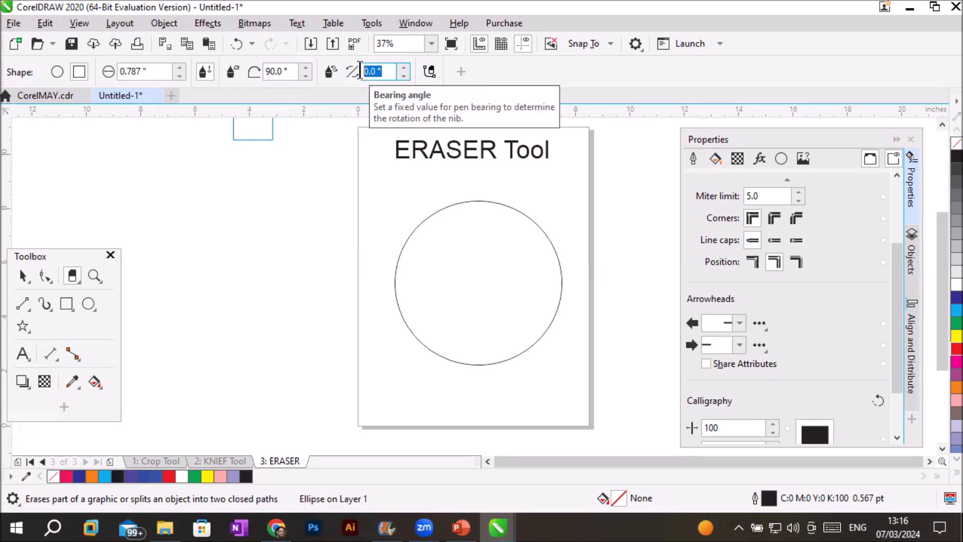
double_click(280, 67)
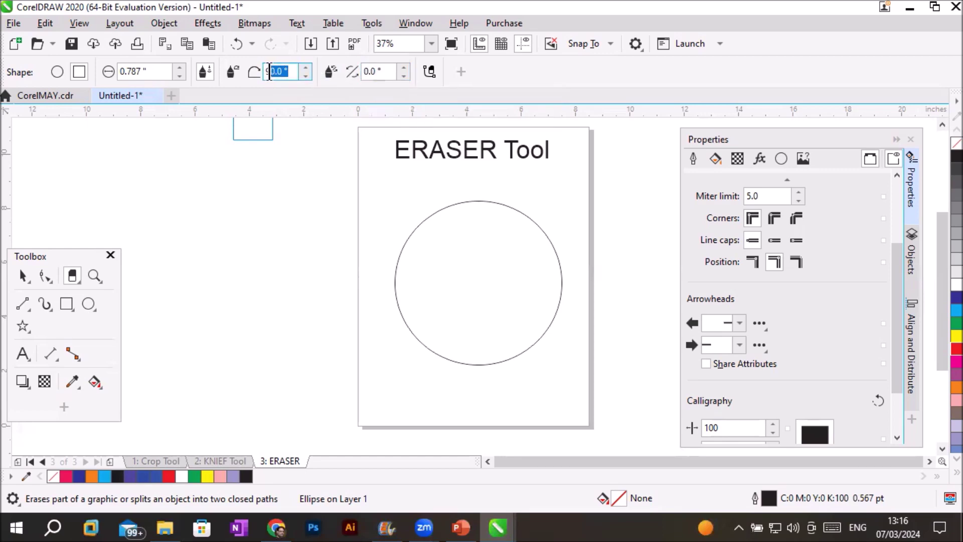
double_click(373, 71)
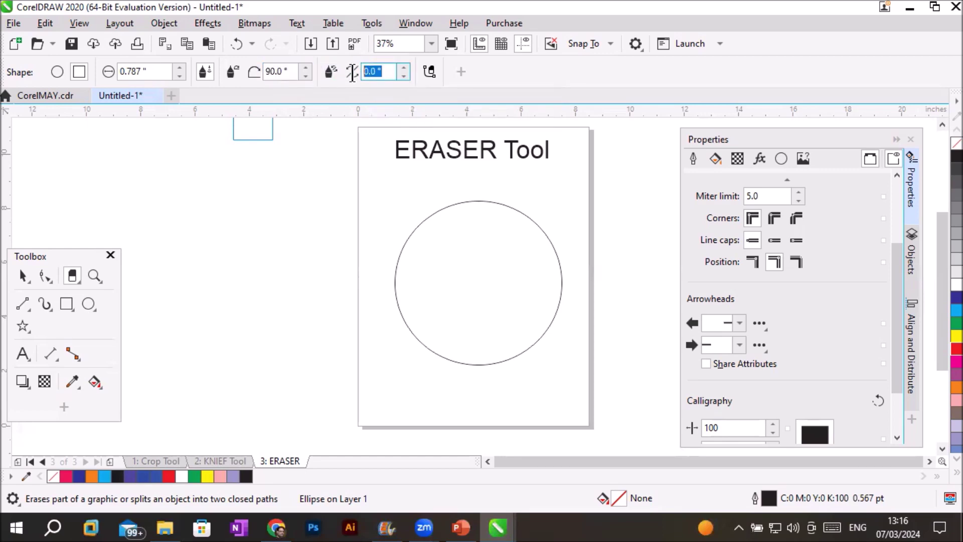
Step: Set the eraser nib size to 0.5 inches and choose the round nib shape
double_click(146, 71)
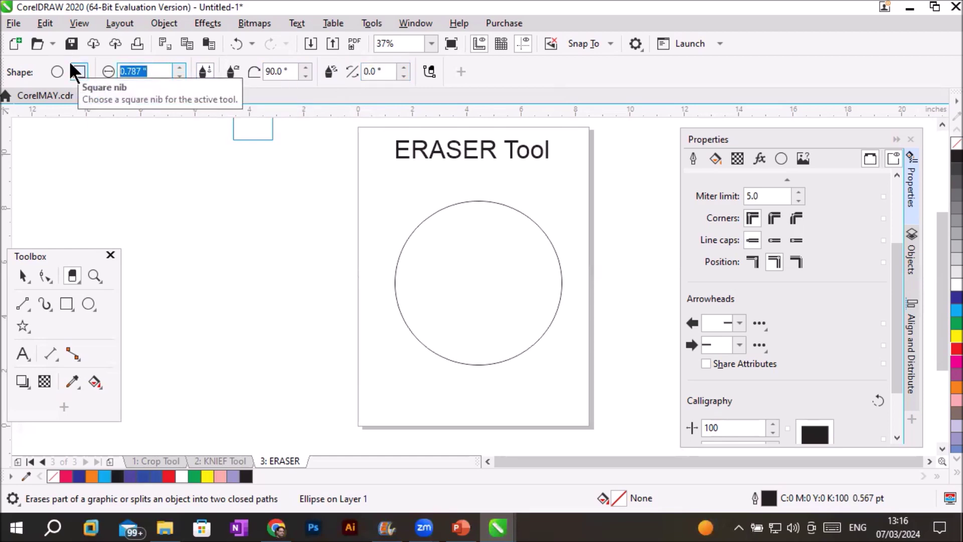
text(.)
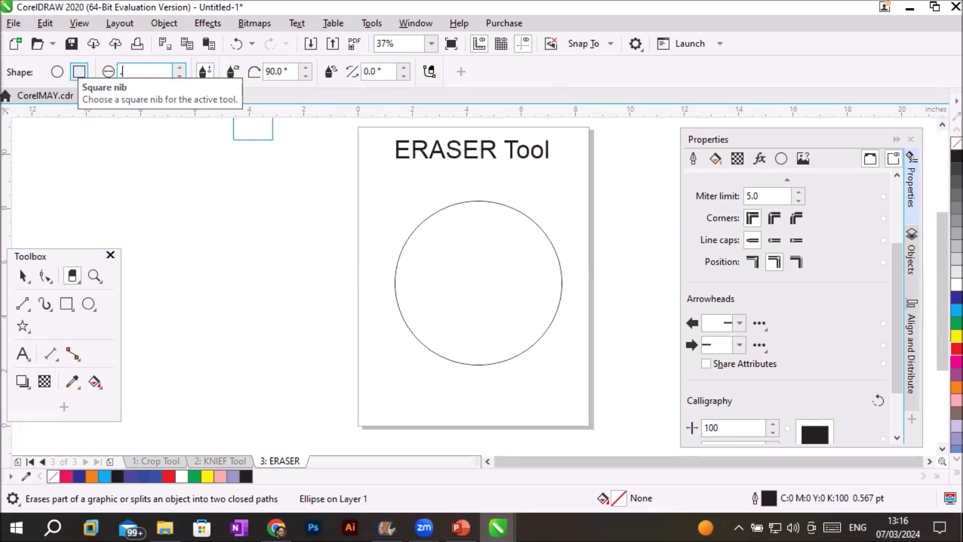
text(5)
key(Return)
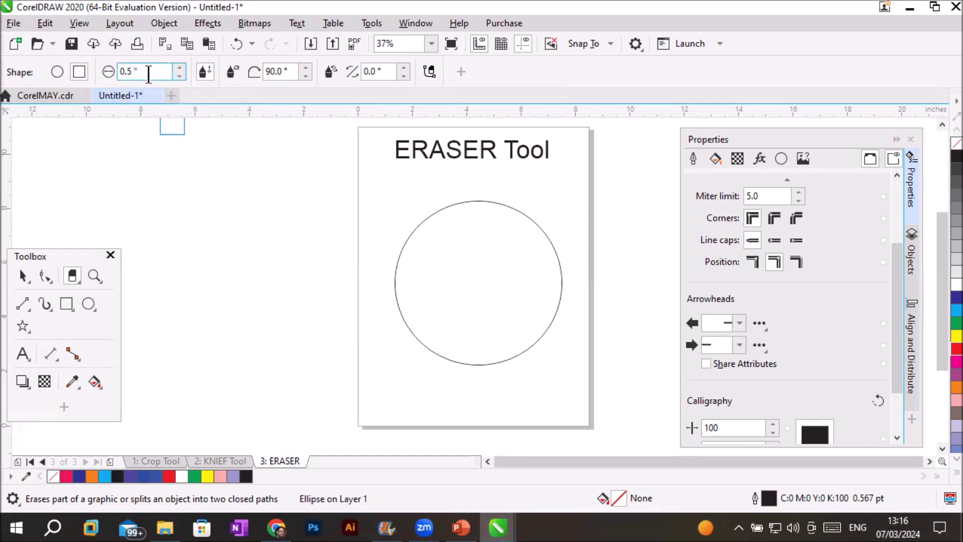
click(56, 72)
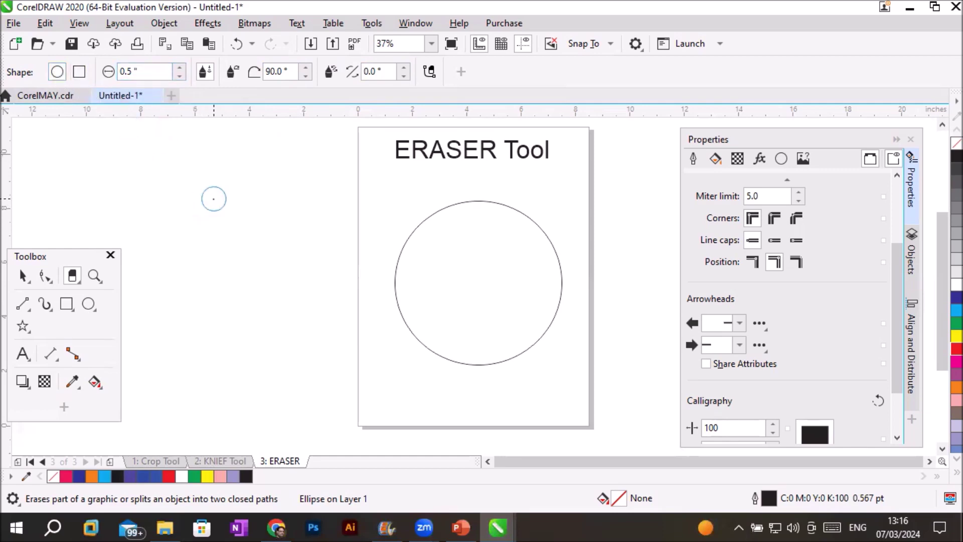
click(77, 72)
click(51, 71)
Step: Erase freehand strokes along the circle's upper-right edge and diagonally between its rim and centre from all four sides
drag(522, 209, 558, 258)
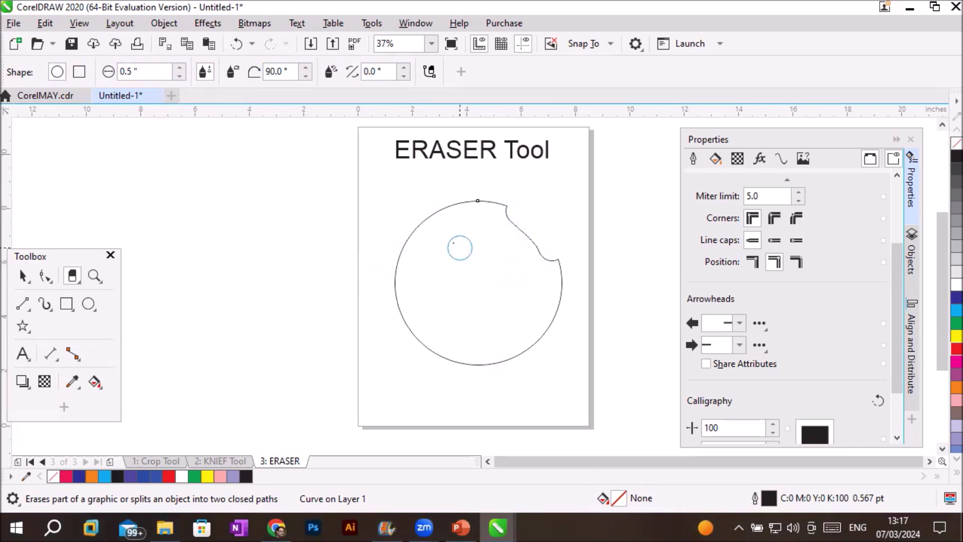
drag(384, 220, 458, 276)
drag(548, 366, 489, 301)
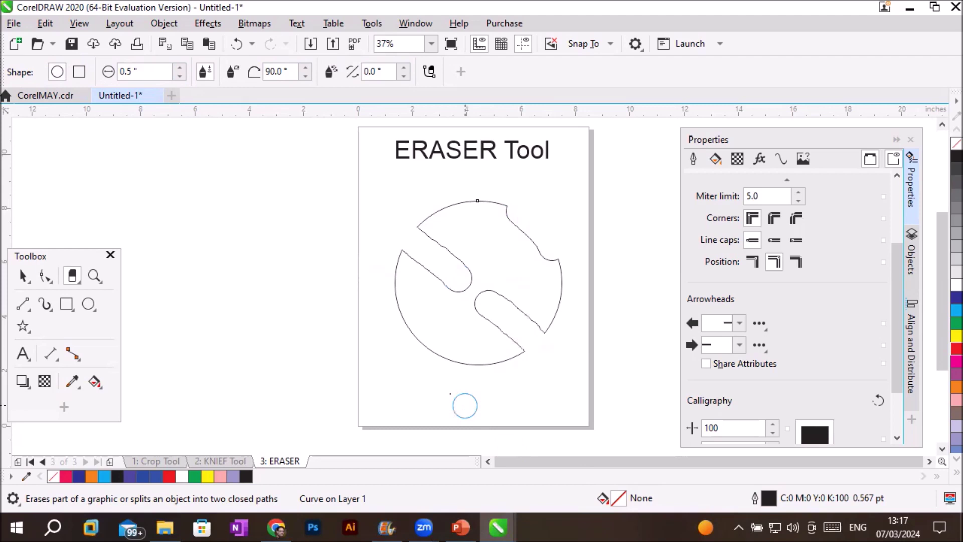
click(423, 348)
drag(459, 313, 424, 348)
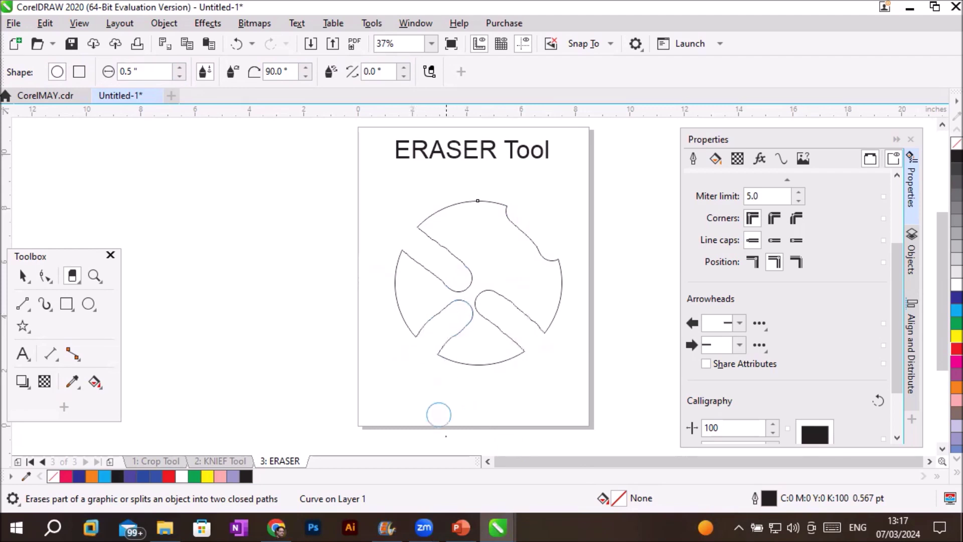
drag(544, 217, 492, 269)
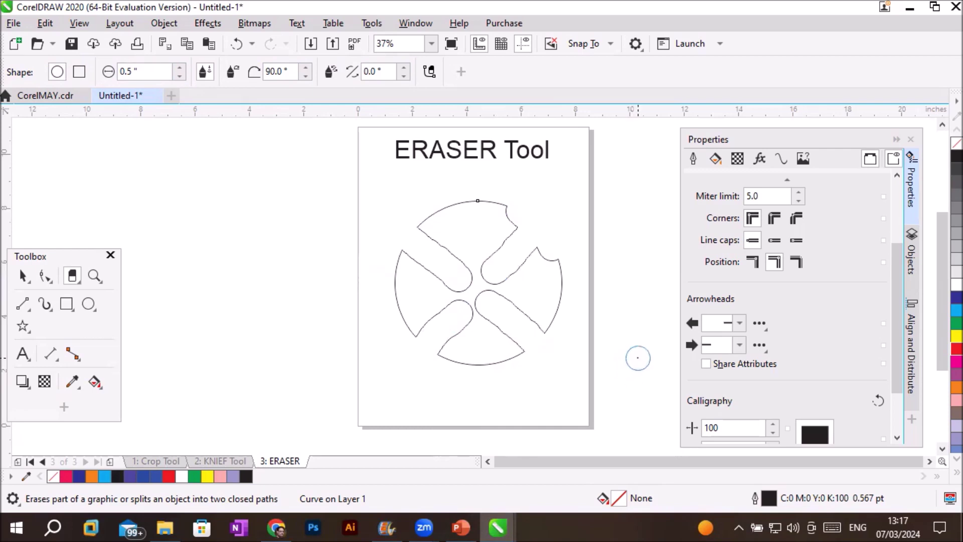
Step: Undo all the freehand eraser strokes on the circle
key(ctrl+z)
key(ctrl+z)
key(ctrl+z)
key(ctrl+z)
key(ctrl+z)
key(ctrl+z)
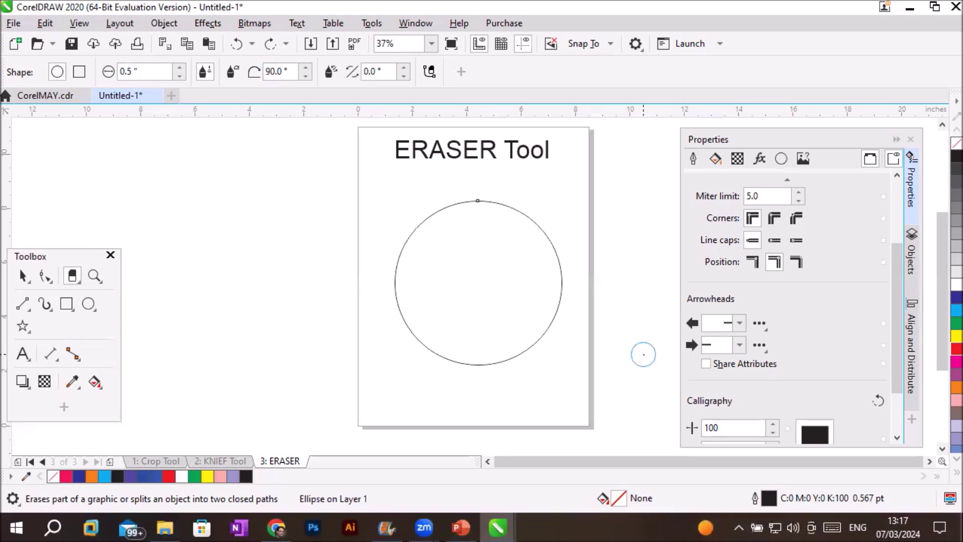
Step: Erase a straight vertical slot from just above the circle down to near its centre
click(477, 187)
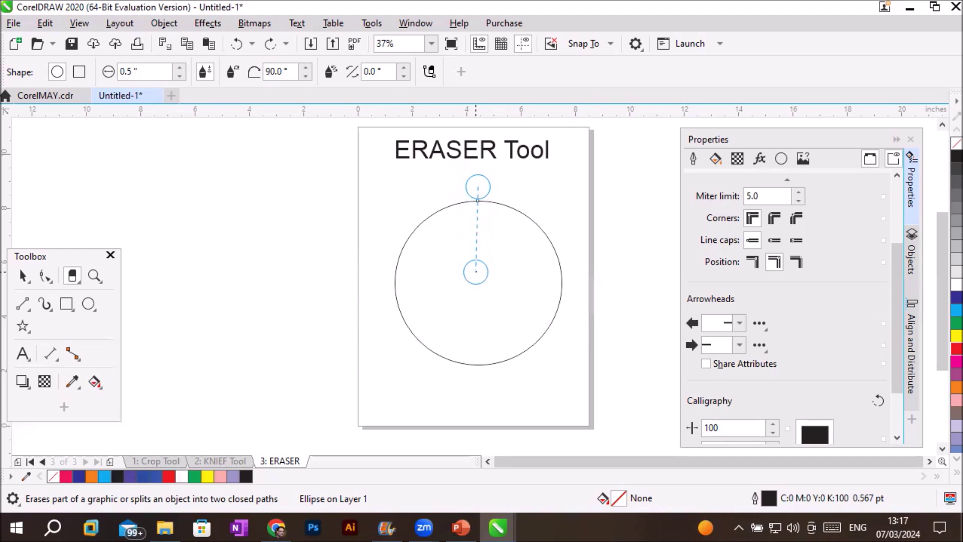
click(475, 271)
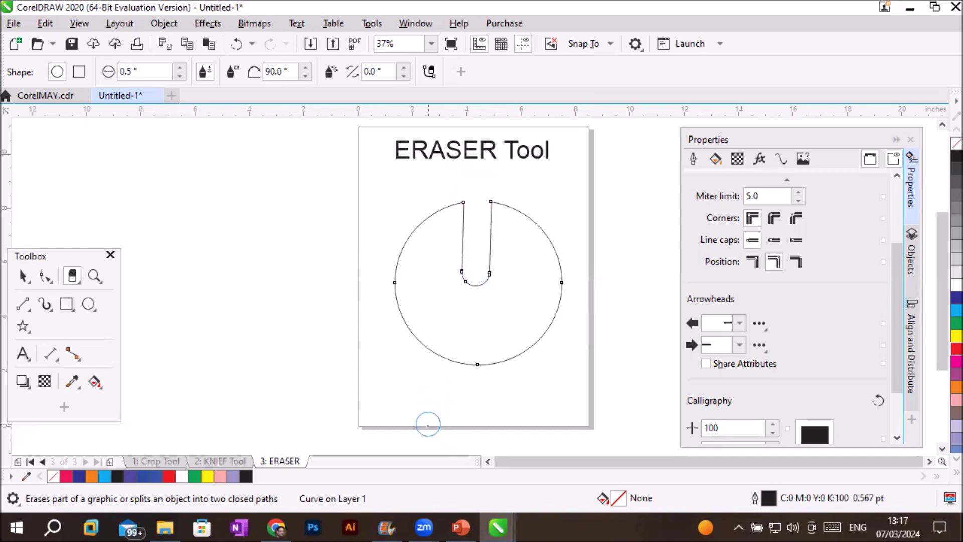
Step: Rotate the slotted circle about 180° so the slot opens downward, and fill it with dark blue
click(23, 276)
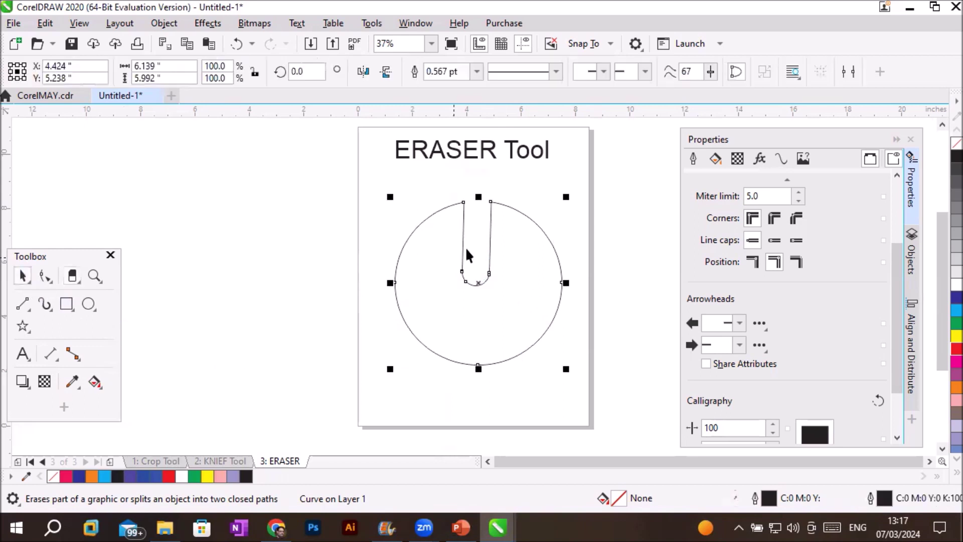
click(501, 253)
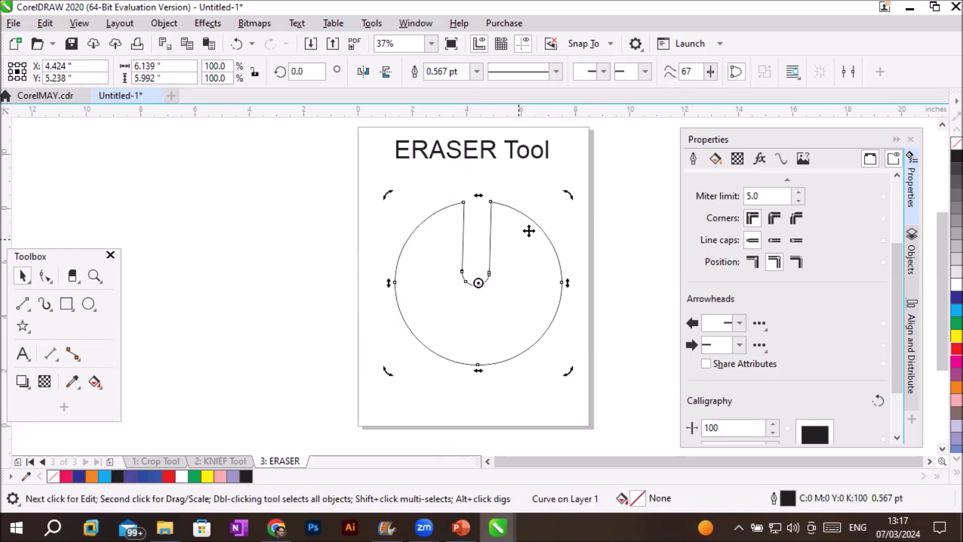
drag(566, 195, 429, 364)
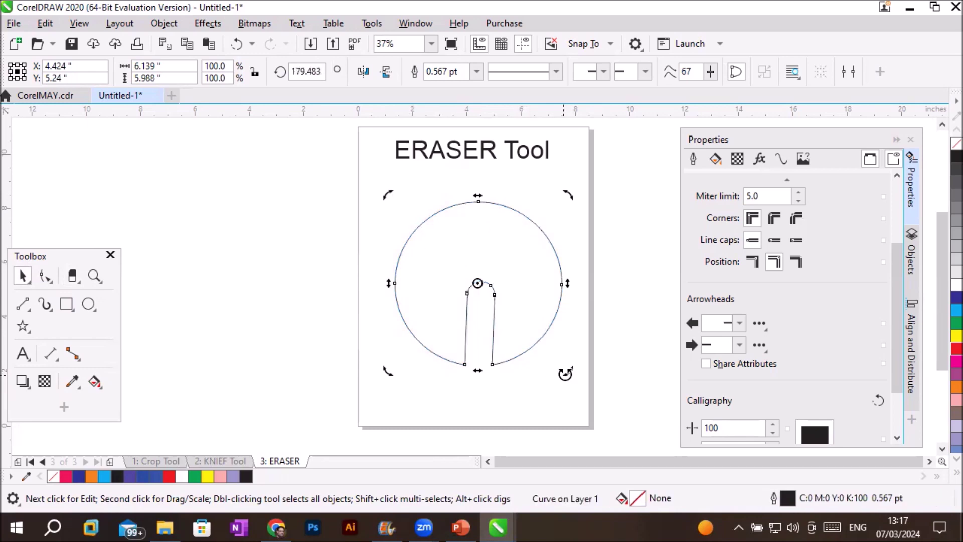
click(544, 392)
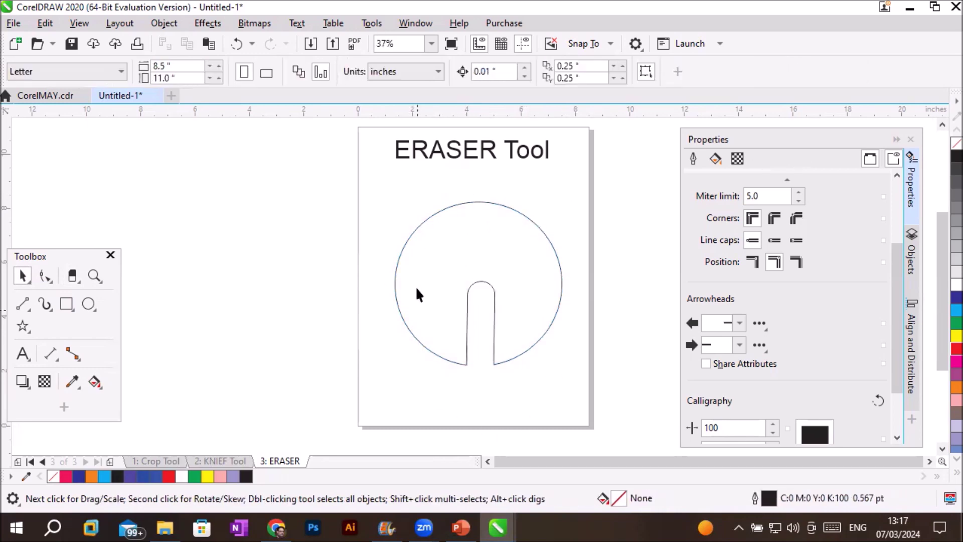
click(494, 264)
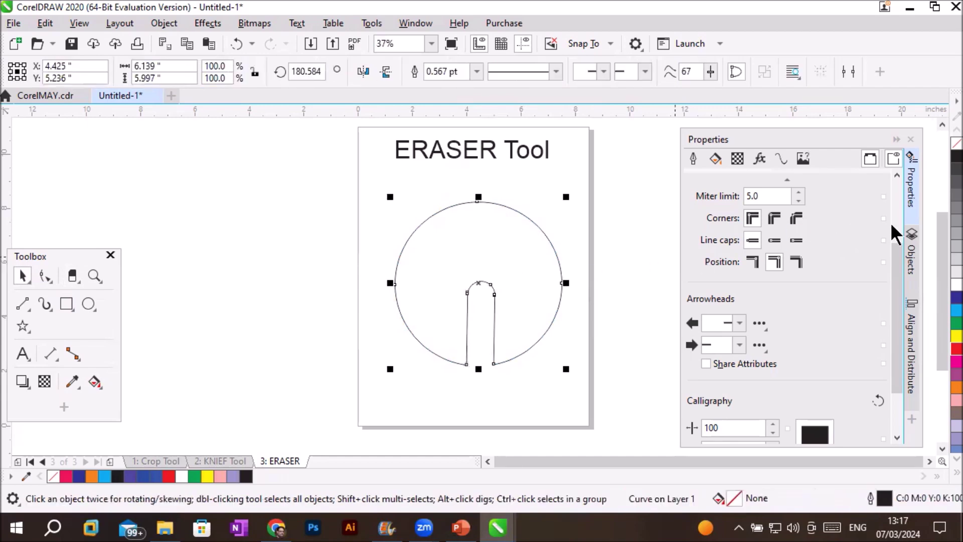
click(955, 298)
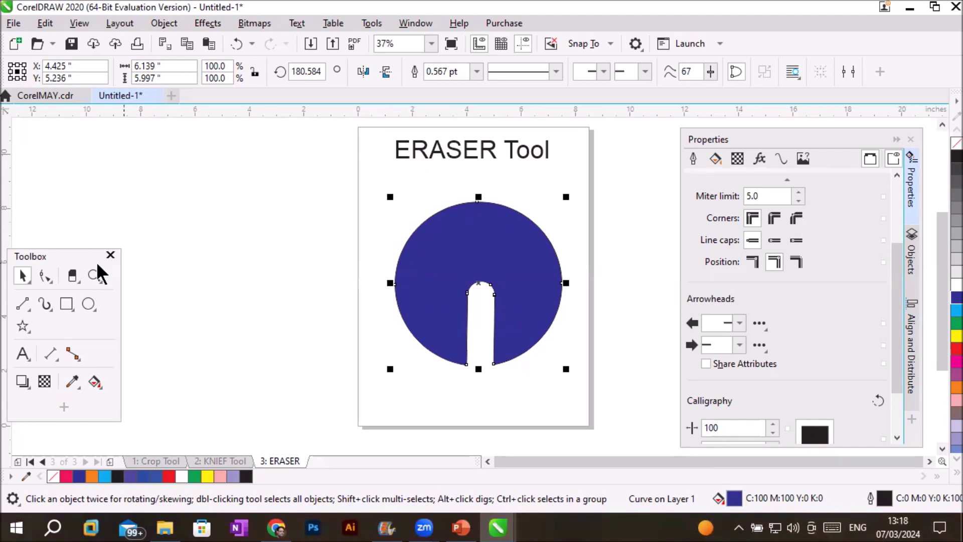
Step: Draw an ellipse about 5.7 by 5.7 inches beside the page, left of the slotted circle, and fill it with cyan
click(89, 304)
drag(182, 202, 334, 356)
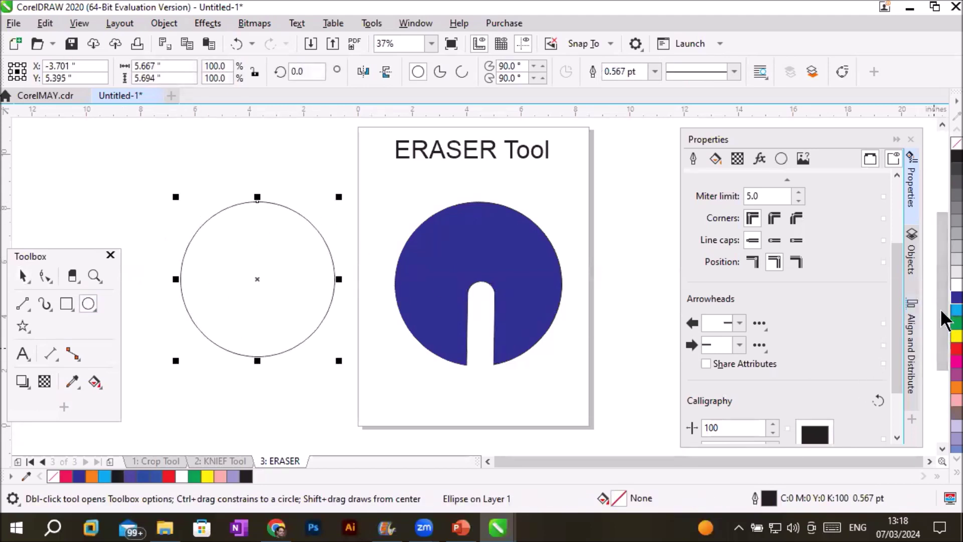
click(957, 310)
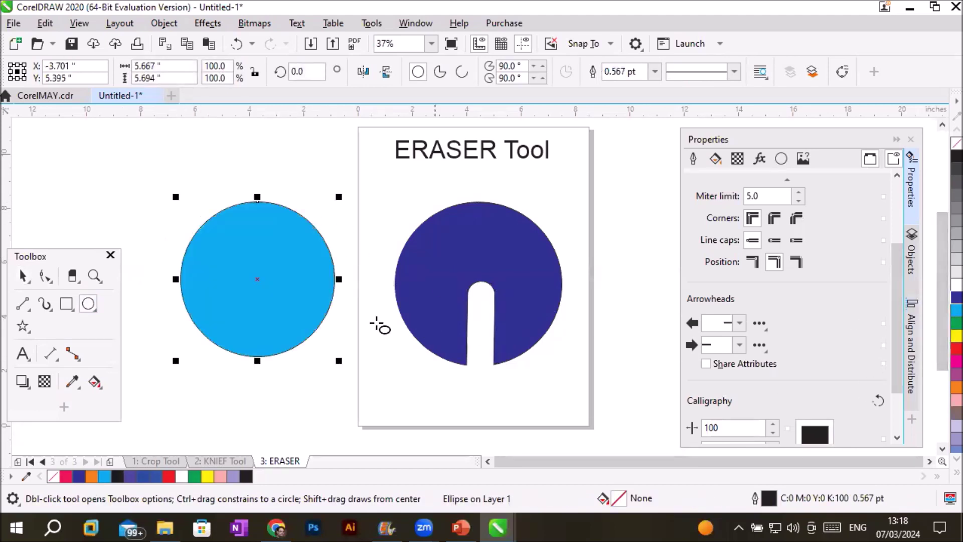
Step: Erase a straight vertical strip through the middle of the cyan circle, from above its top to below its bottom
click(72, 273)
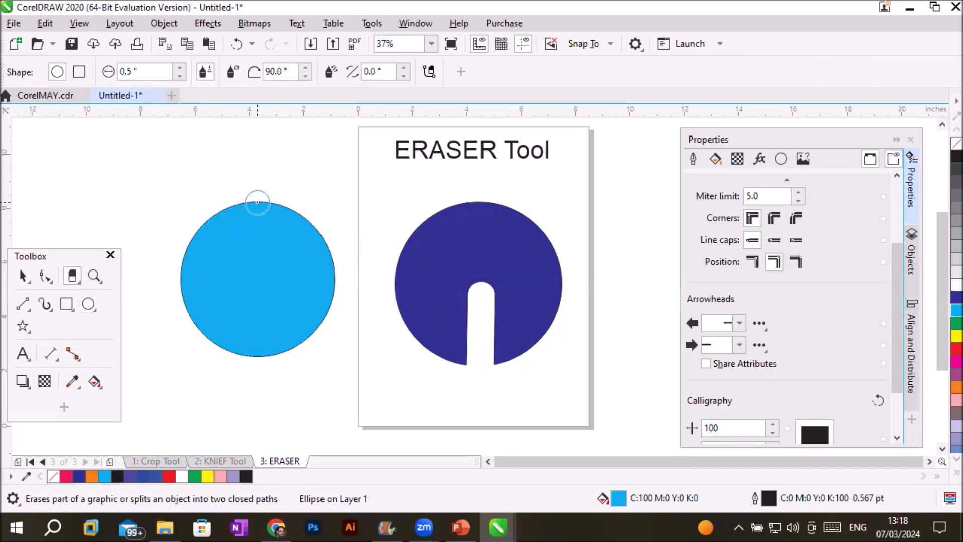
click(257, 192)
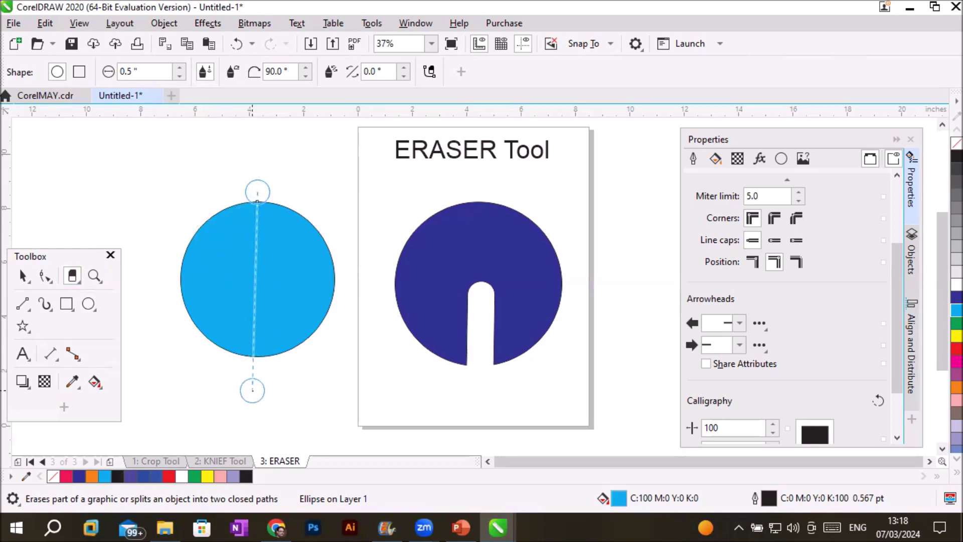
click(252, 390)
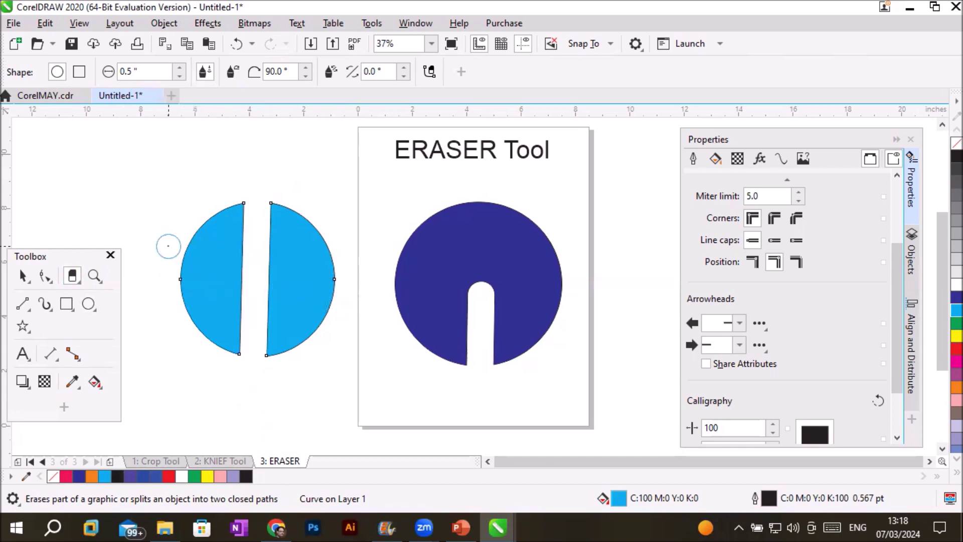
Step: Break the split cyan circle's curve apart into separate halves
click(22, 279)
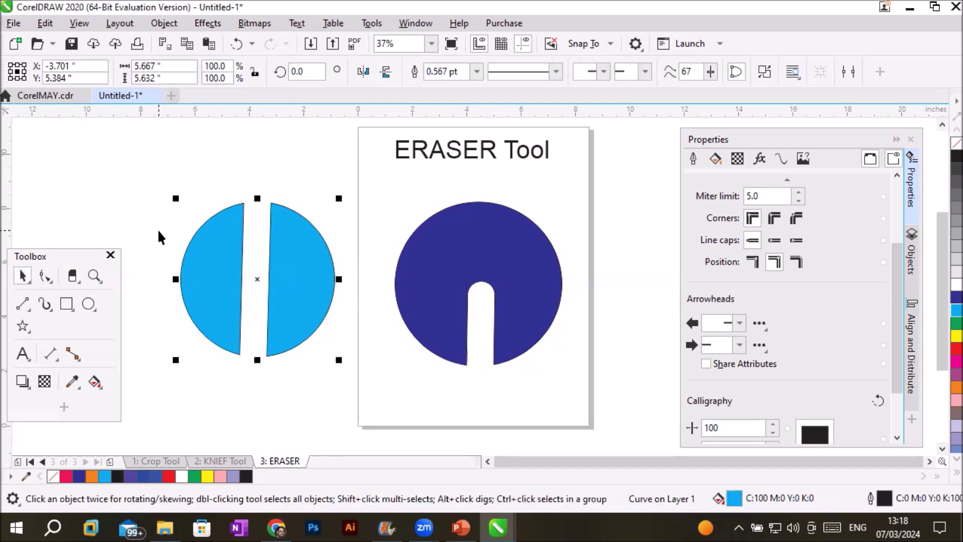
click(206, 254)
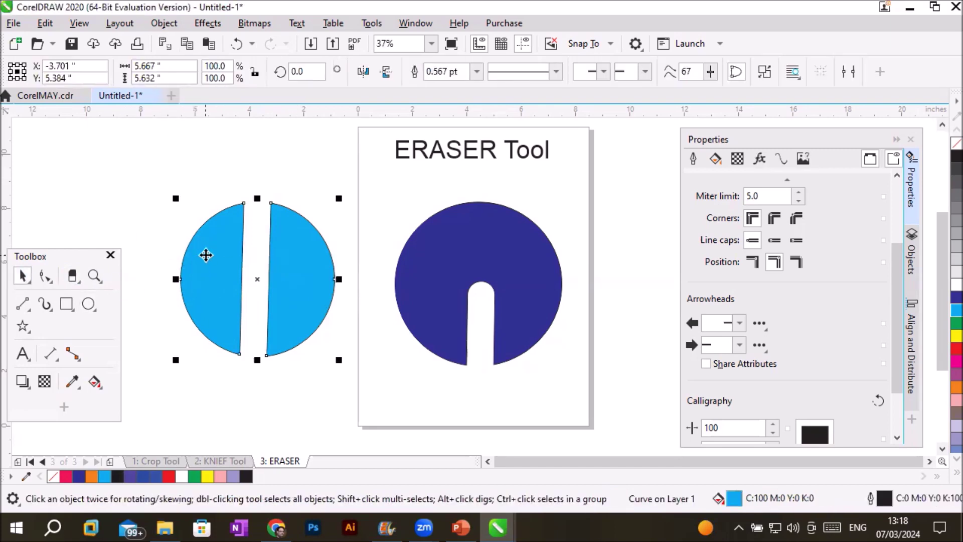
right_click(294, 263)
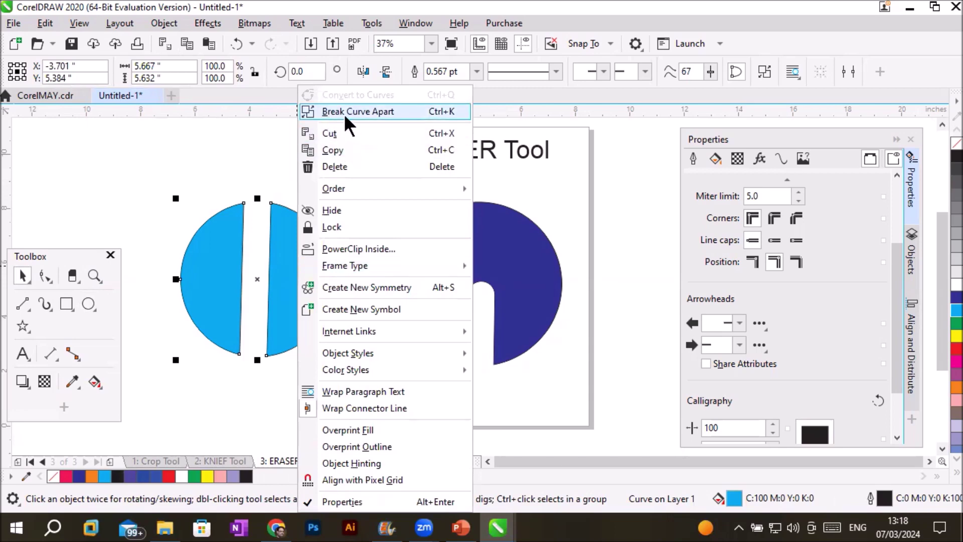
click(400, 113)
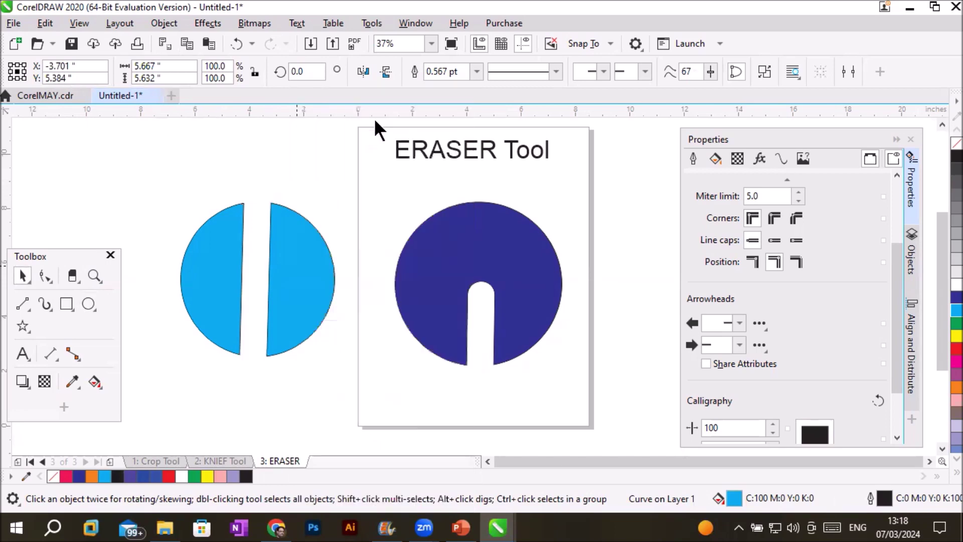
Step: Fill the left half of the split circle with red and the right half with dark blue
click(241, 170)
click(226, 242)
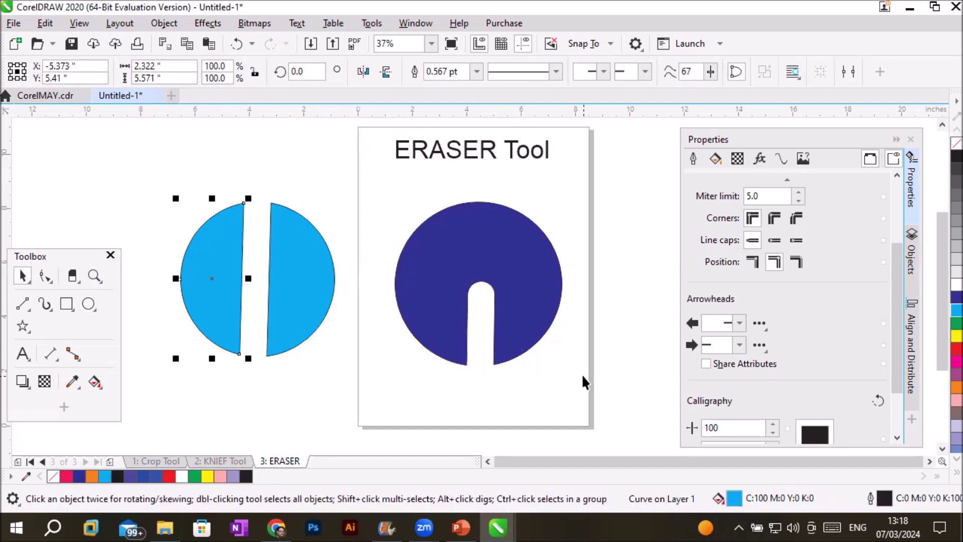
click(954, 350)
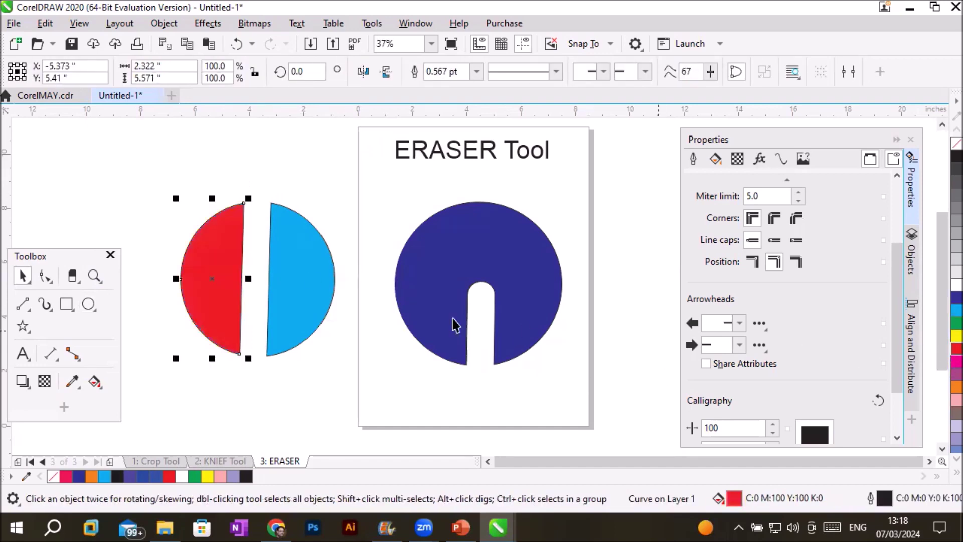
click(323, 278)
click(955, 298)
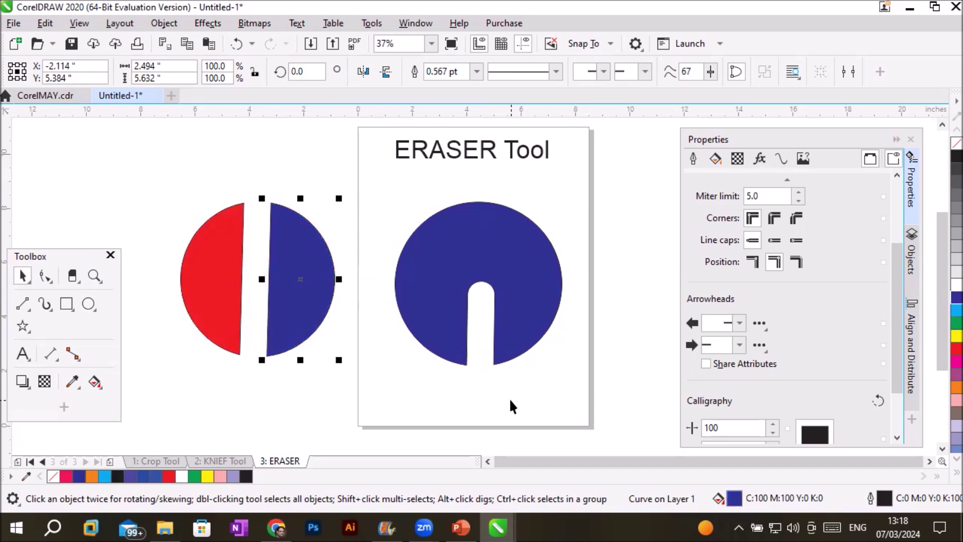
Step: Undo the half fills, the break apart and the erased strip on the cyan circle
key(ctrl+z)
key(ctrl+z)
key(ctrl+z)
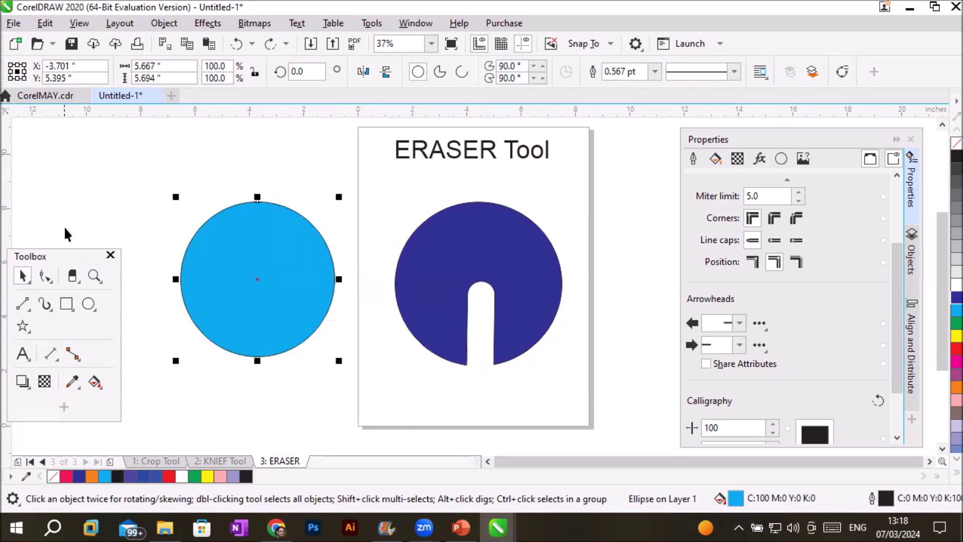
Step: Erase three roughly horizontal strips across the cyan circle, near its top, middle and bottom, with a 0.1-inch eraser nib
click(72, 275)
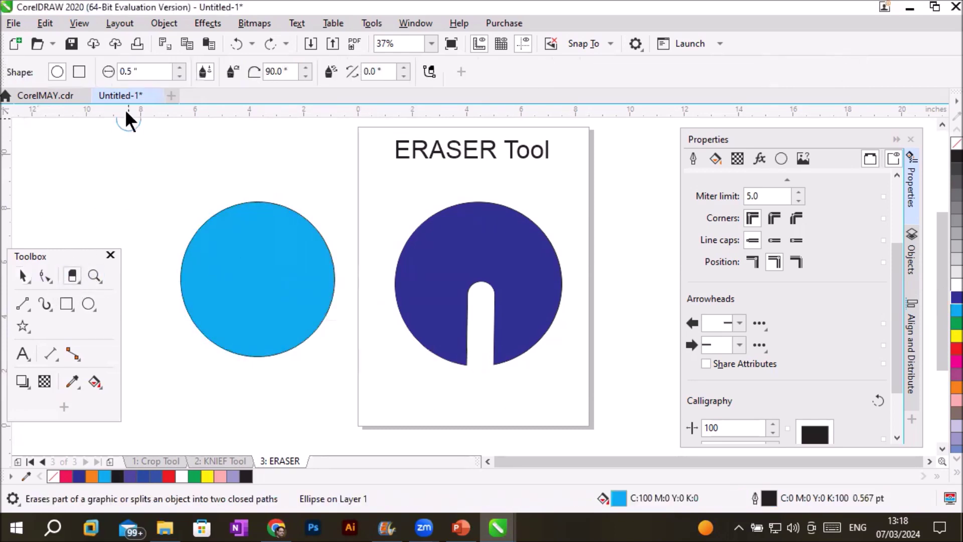
double_click(136, 72)
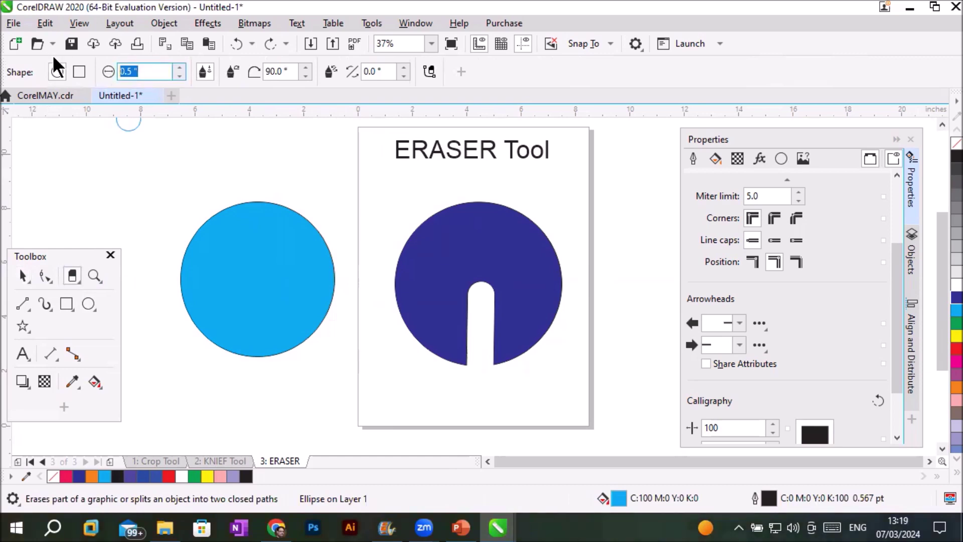
text(.1)
key(Return)
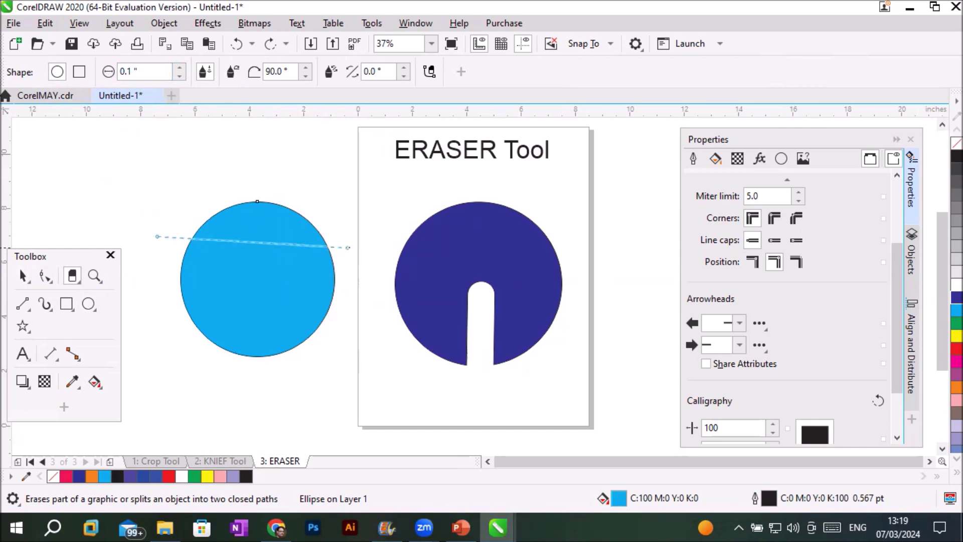
click(364, 240)
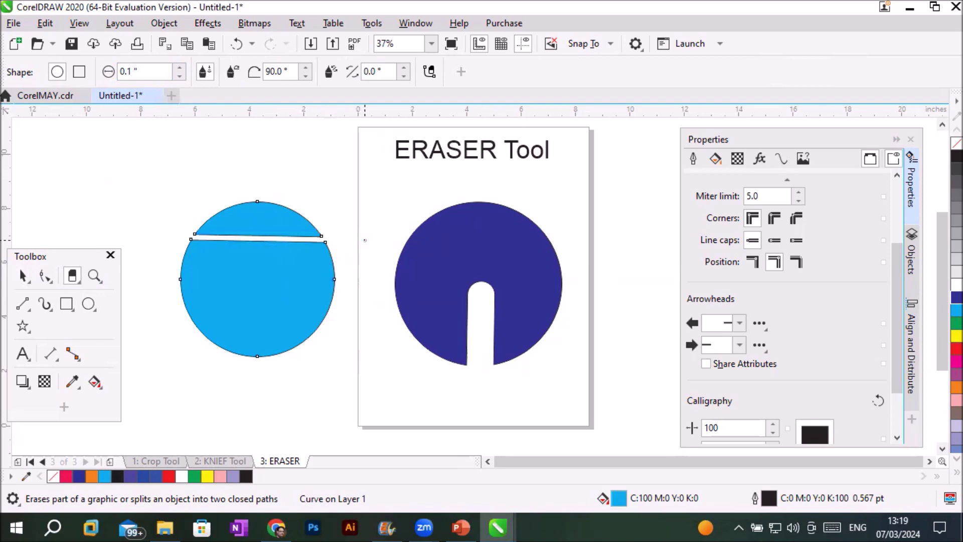
click(149, 287)
click(337, 292)
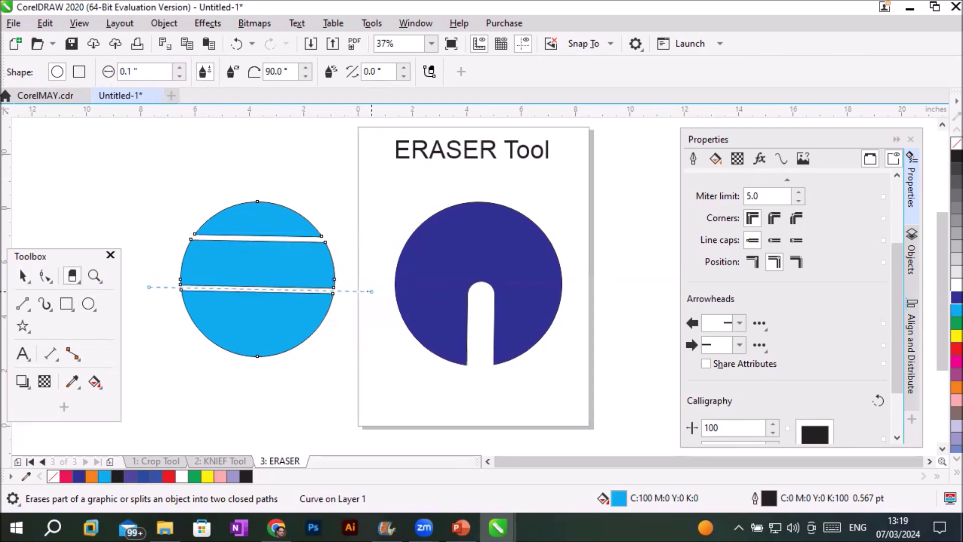
click(156, 333)
click(365, 342)
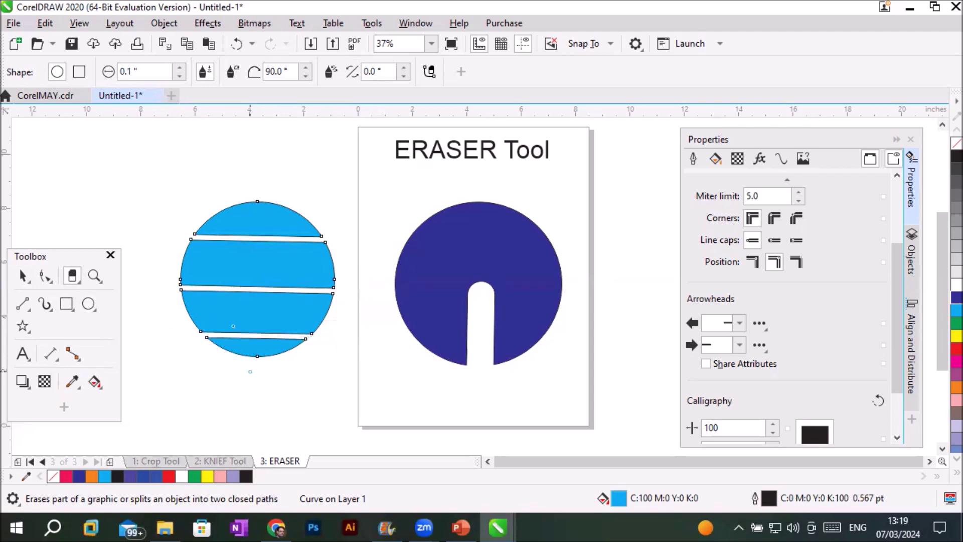
Step: Erase a vertical strip through the middle of the cyan circle and two diagonal strips crossing near its centre
click(260, 165)
click(256, 378)
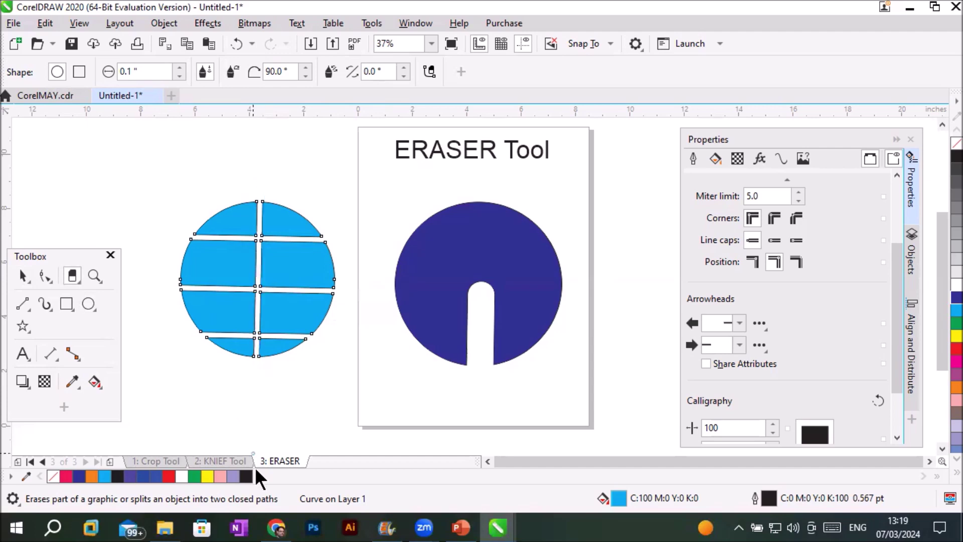
click(188, 180)
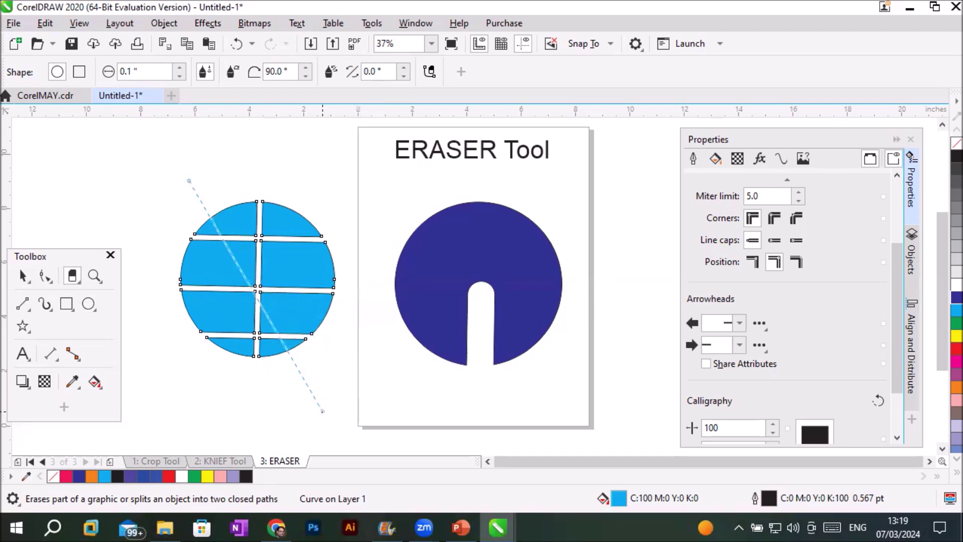
click(314, 414)
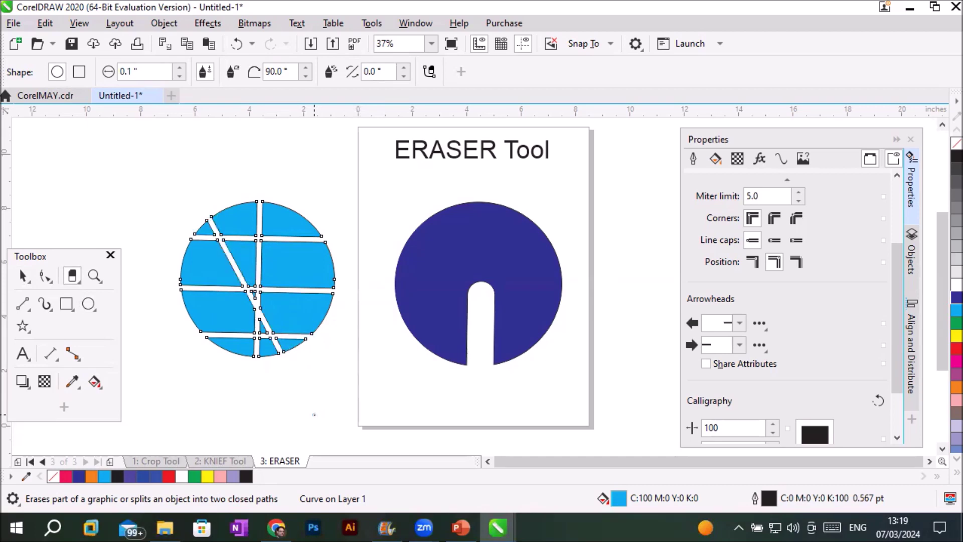
click(323, 198)
click(192, 396)
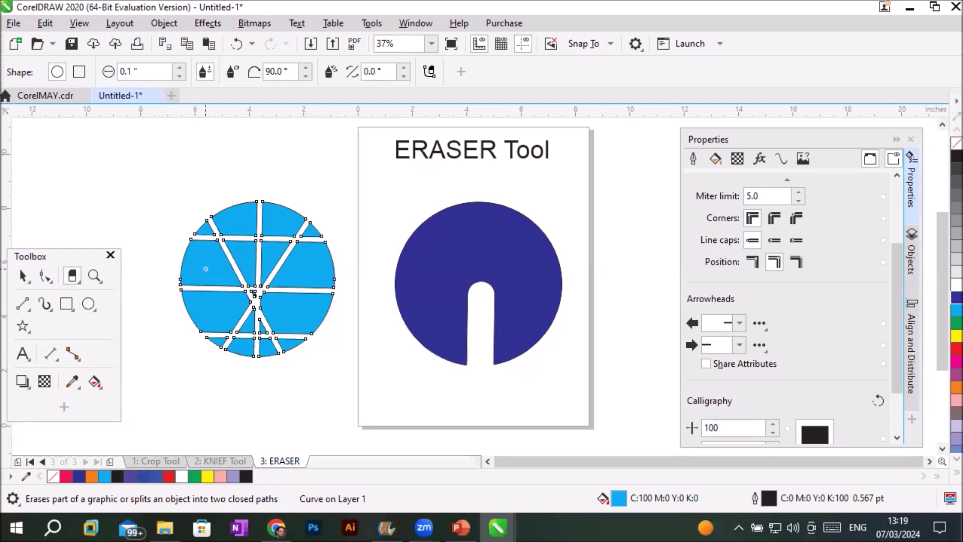
Step: Break the erased cyan circle's curve apart into separate pieces
click(23, 278)
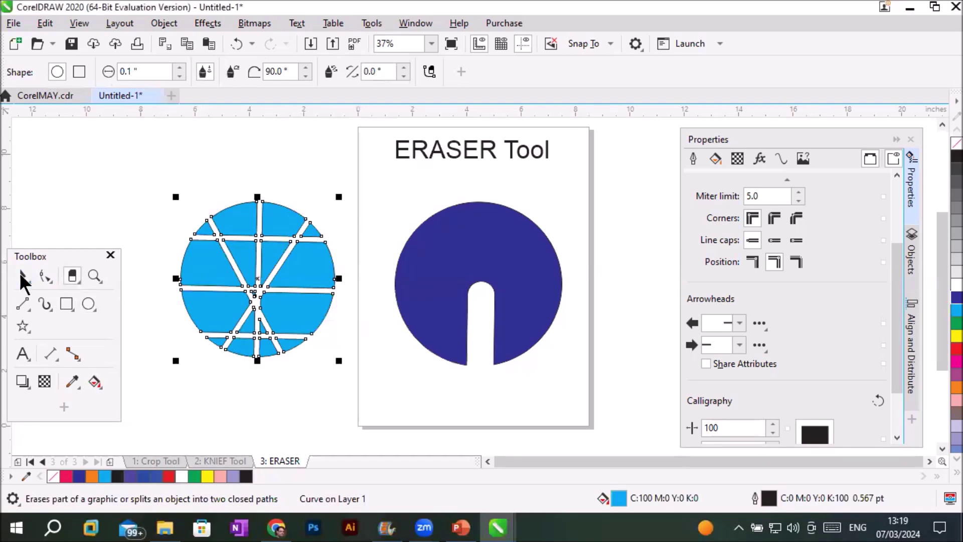
right_click(251, 274)
click(323, 113)
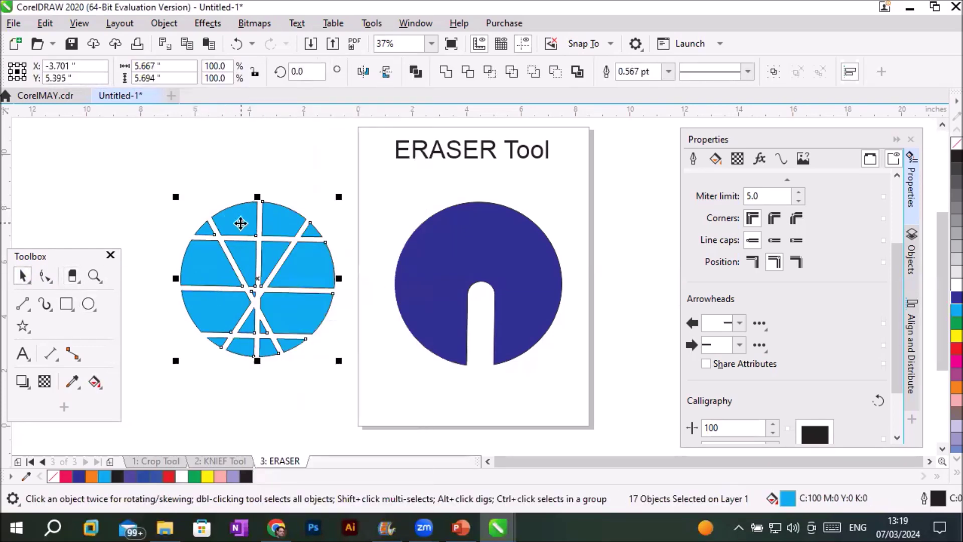
Step: Fill the two large top pieces and the two lower outer pieces with red, and the two upper outer pieces with yellow
click(233, 209)
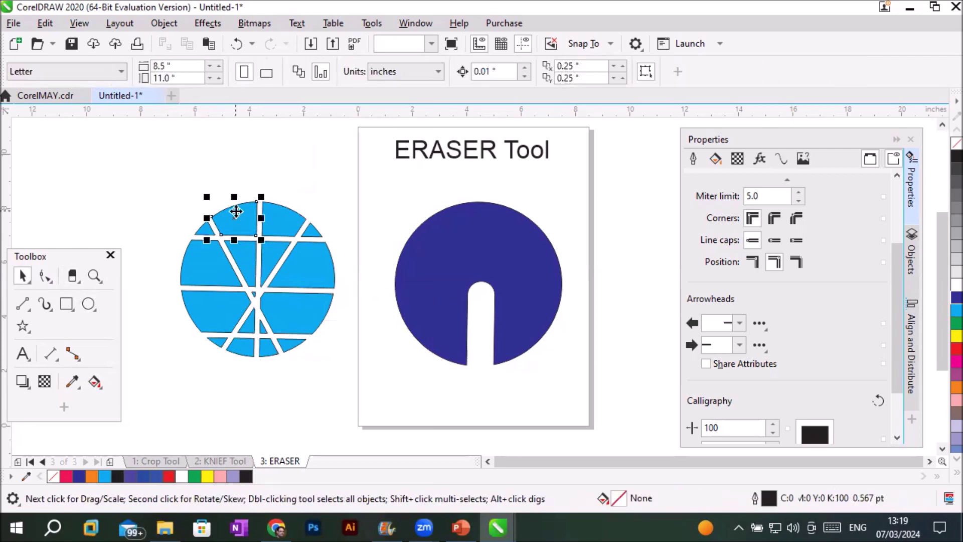
shift+click(310, 314)
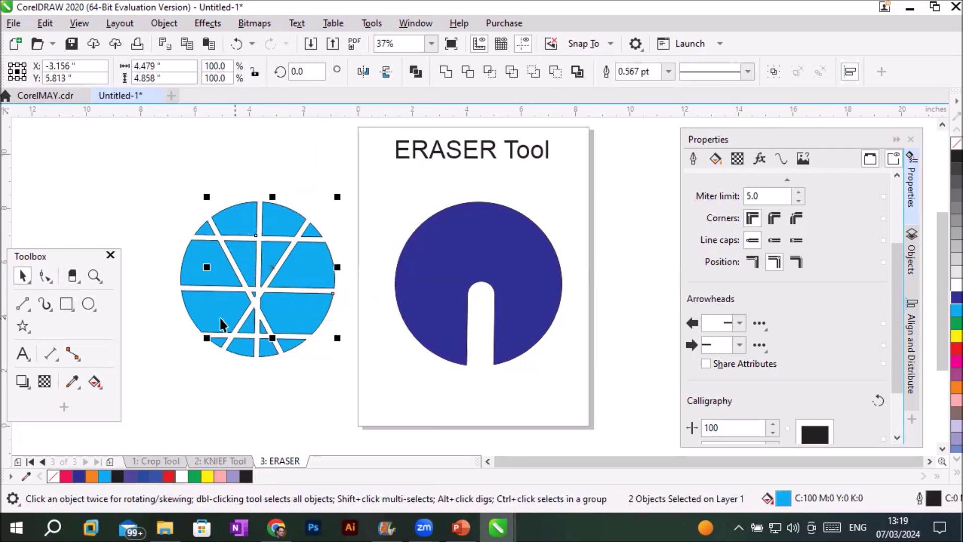
click(168, 476)
click(211, 264)
shift+click(300, 263)
click(208, 476)
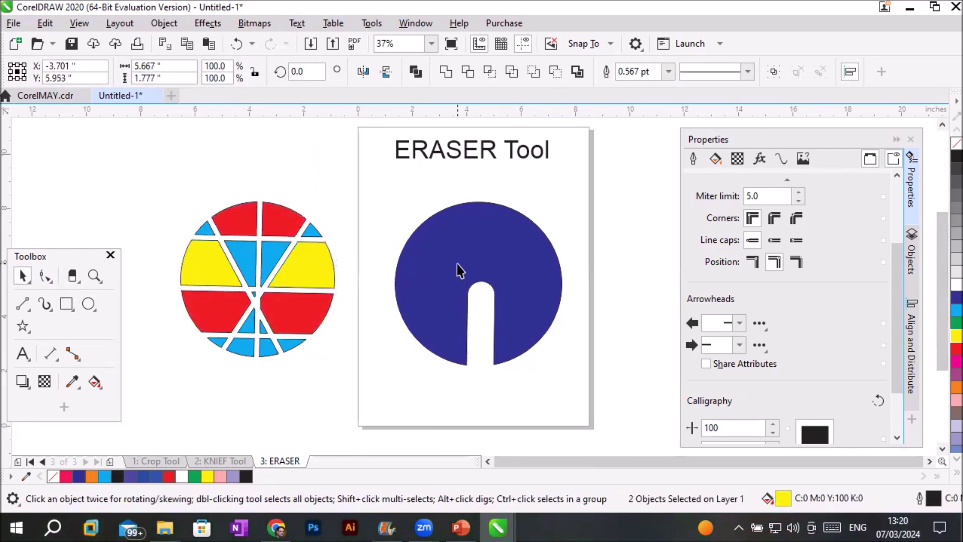
Step: Move the slotted dark blue circle off the page and add dark blue text "DELL", about 6.1 inches wide, below the heading
drag(458, 269, 219, 400)
click(23, 353)
click(415, 248)
drag(441, 242, 559, 202)
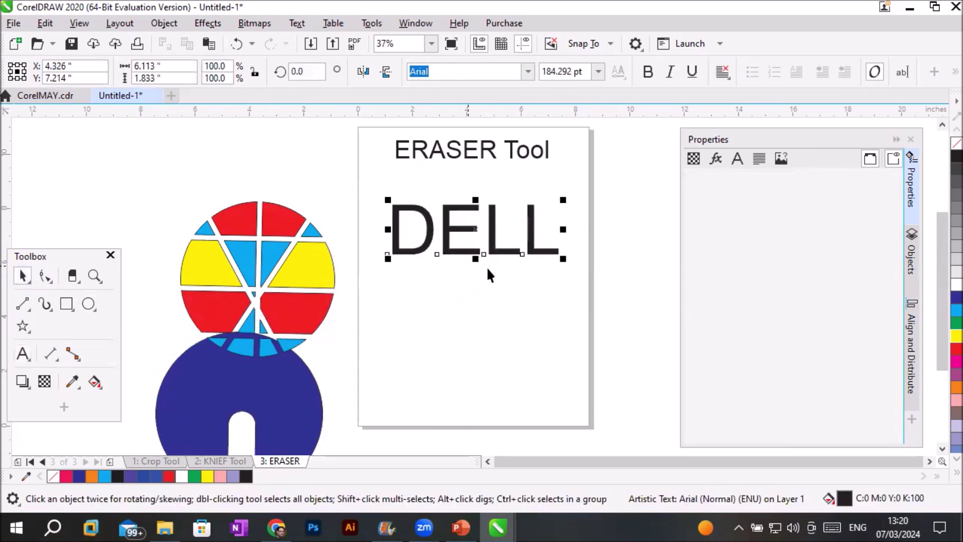
click(955, 297)
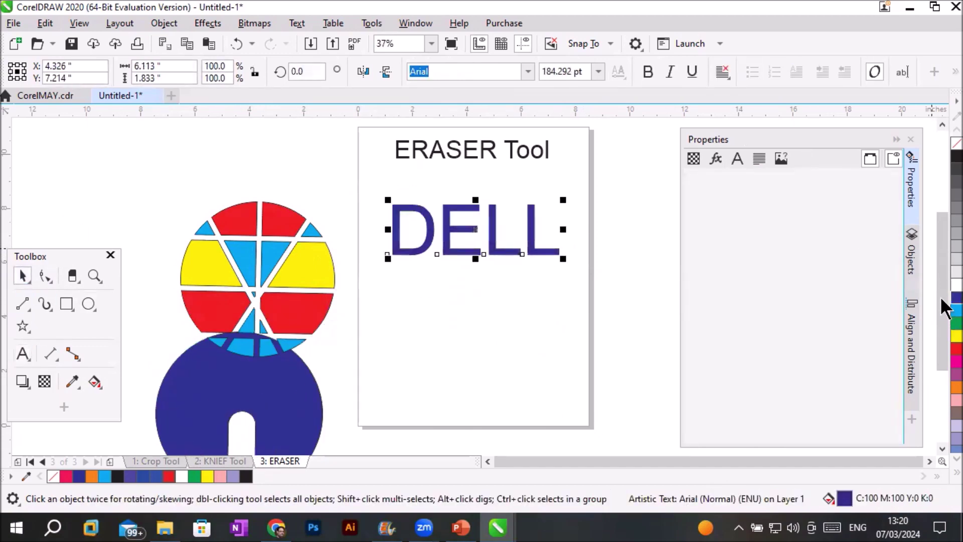
Step: Set the Eraser tool to a square nib 0.05 inches in size for the DELL text
scroll(563, 246, up, 2)
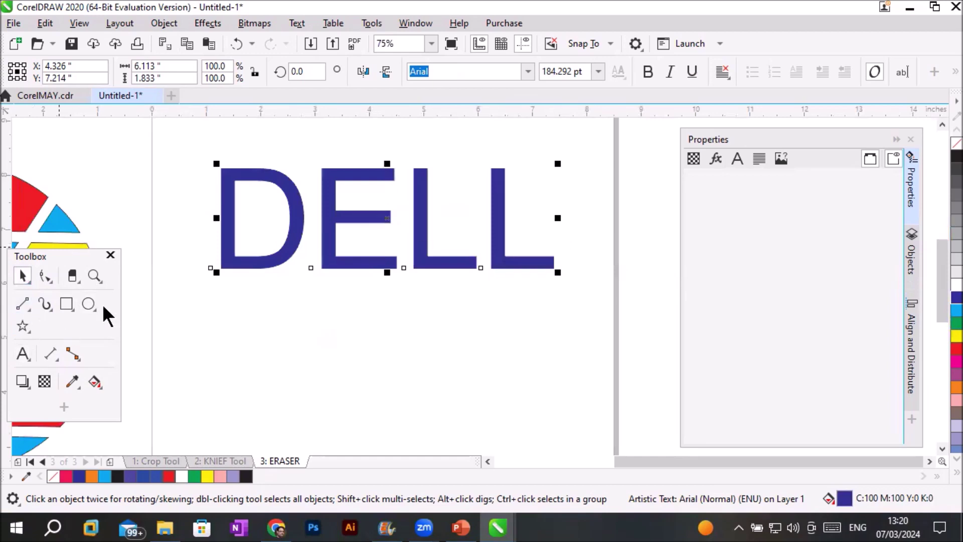
click(71, 275)
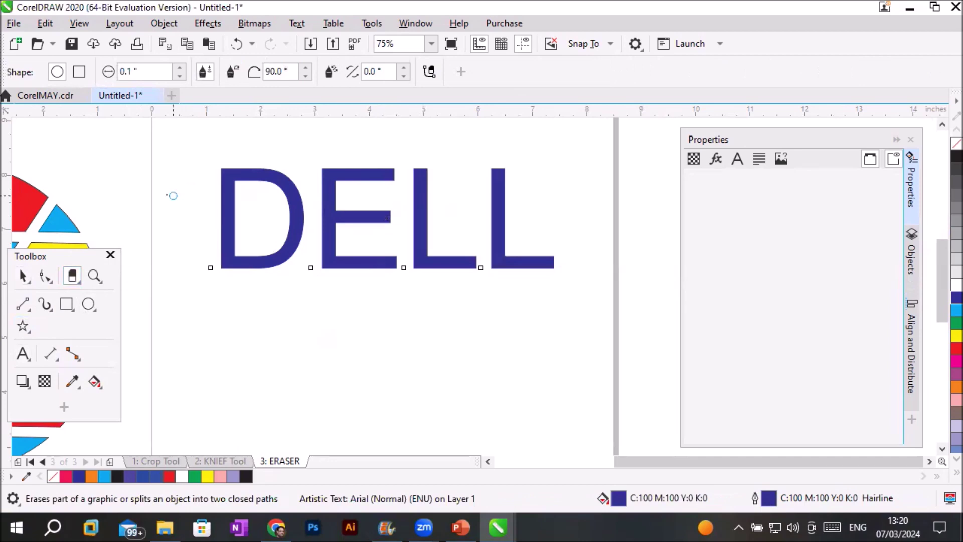
click(78, 72)
click(179, 77)
click(179, 76)
click(181, 74)
click(181, 73)
click(181, 73)
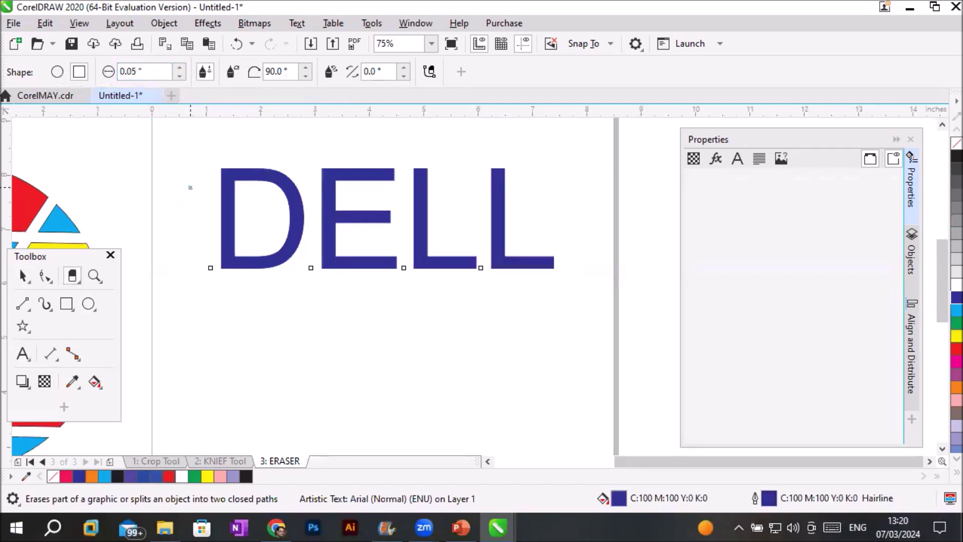
Step: Erase five evenly spaced horizontal strips across all the letters of DELL and deselect the text
click(191, 182)
click(533, 181)
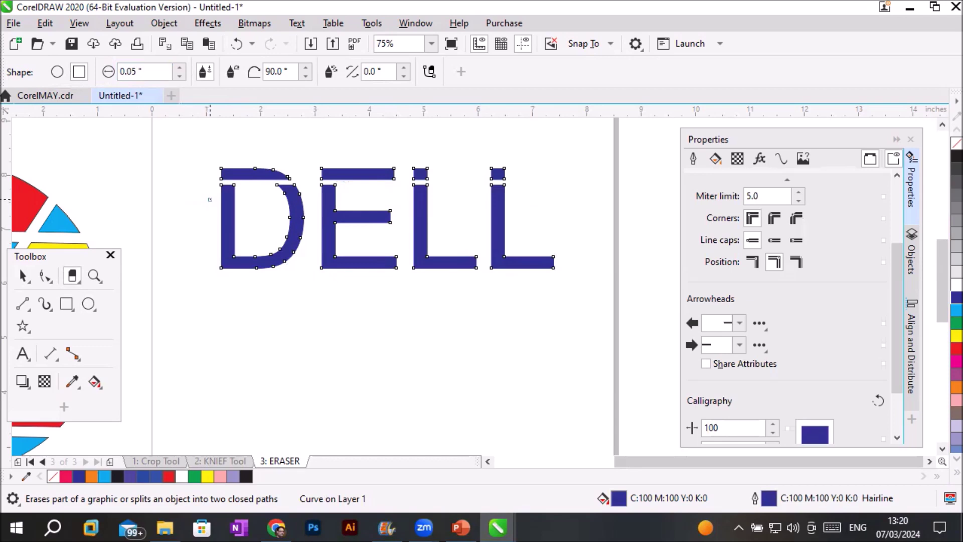
click(210, 199)
click(558, 199)
click(209, 219)
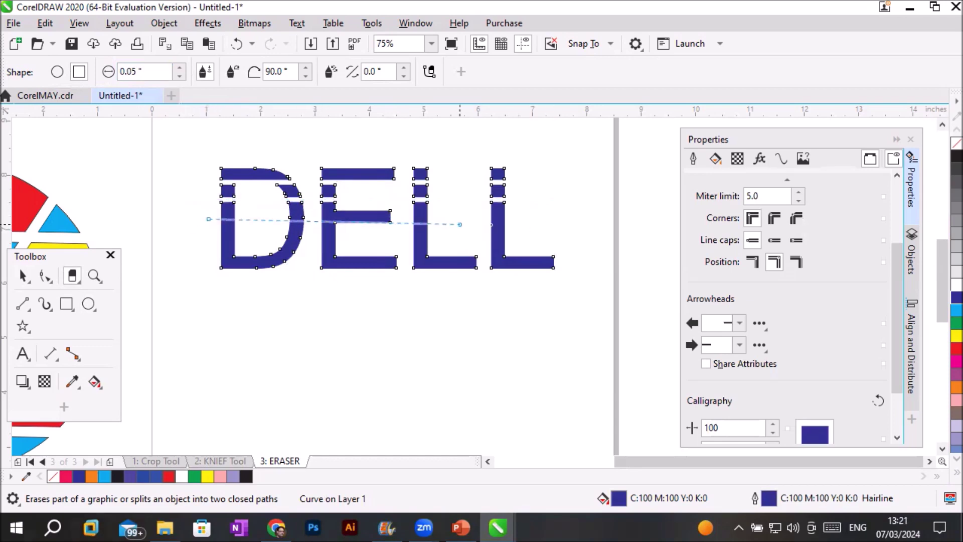
click(531, 219)
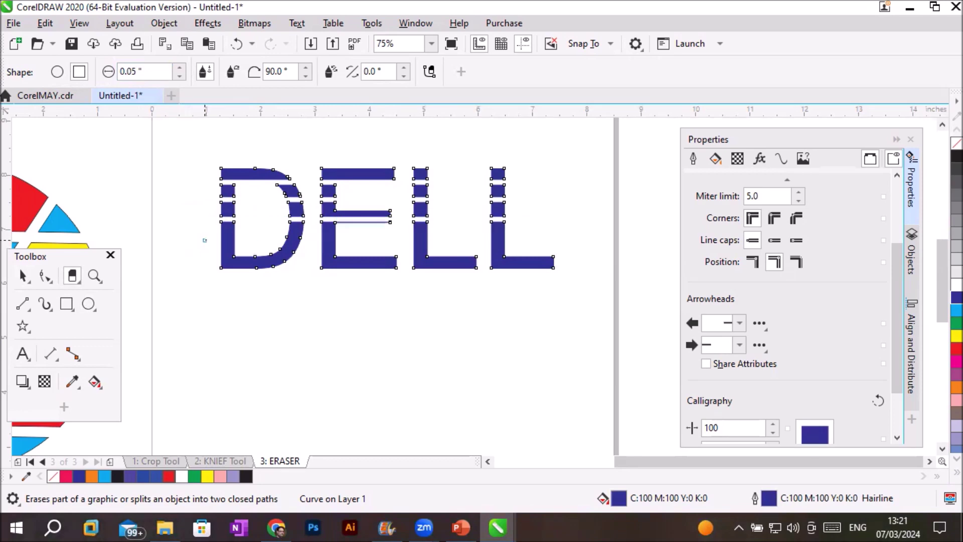
click(208, 234)
click(554, 234)
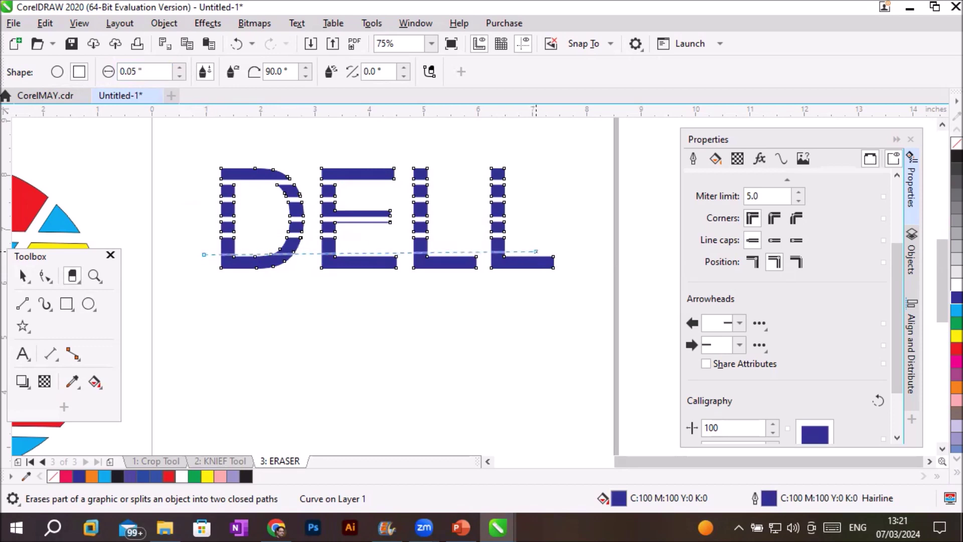
click(536, 251)
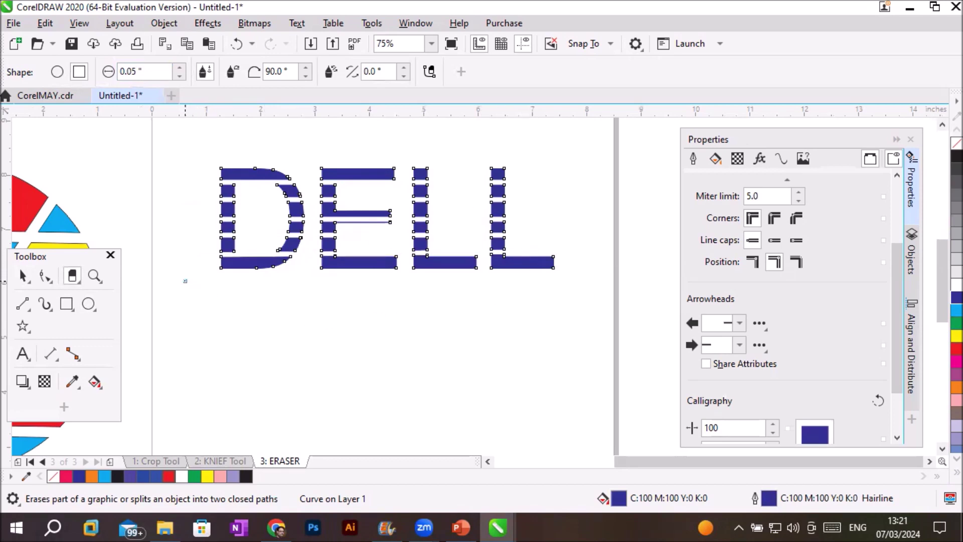
click(22, 275)
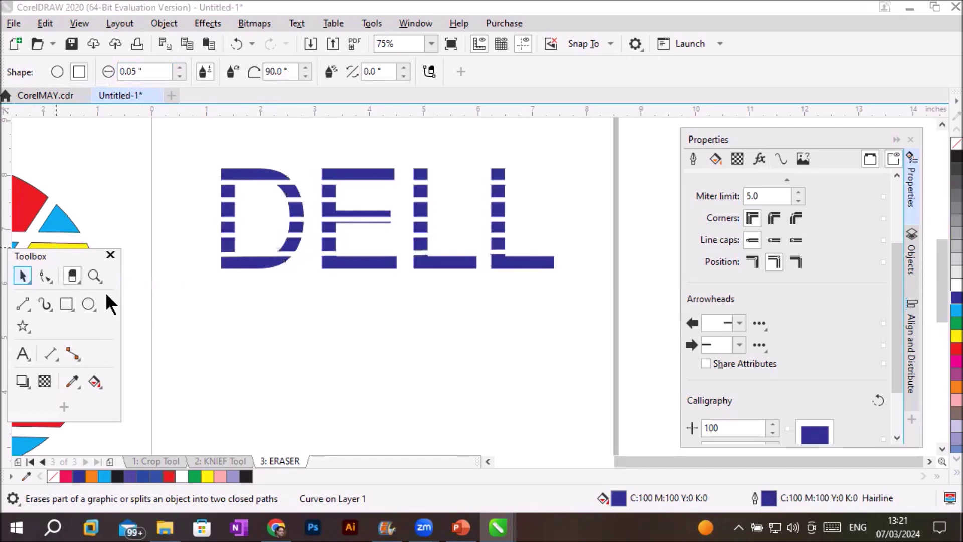
click(289, 345)
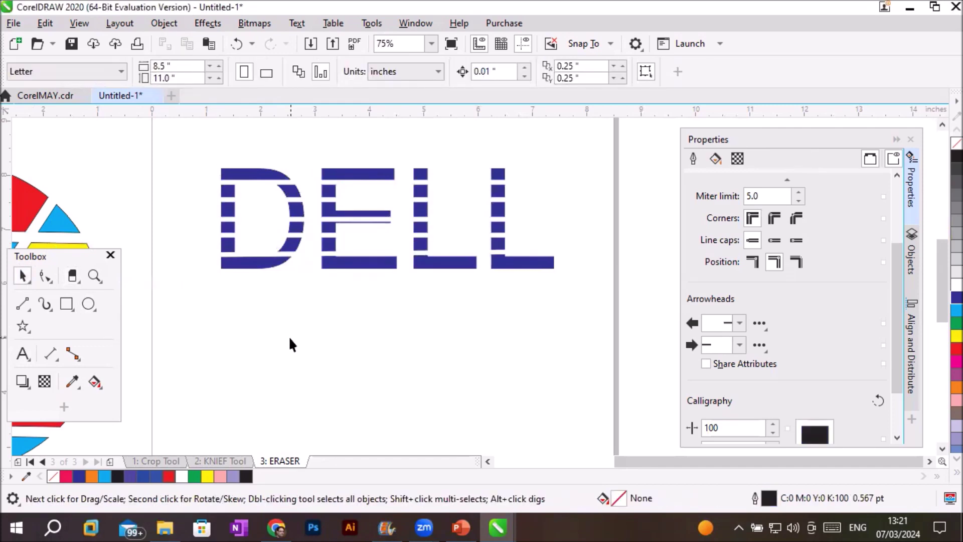
Step: Draw a circle about 5.17 inches in diameter centred below DELL on the page and fill it with red
scroll(299, 339, down, 2)
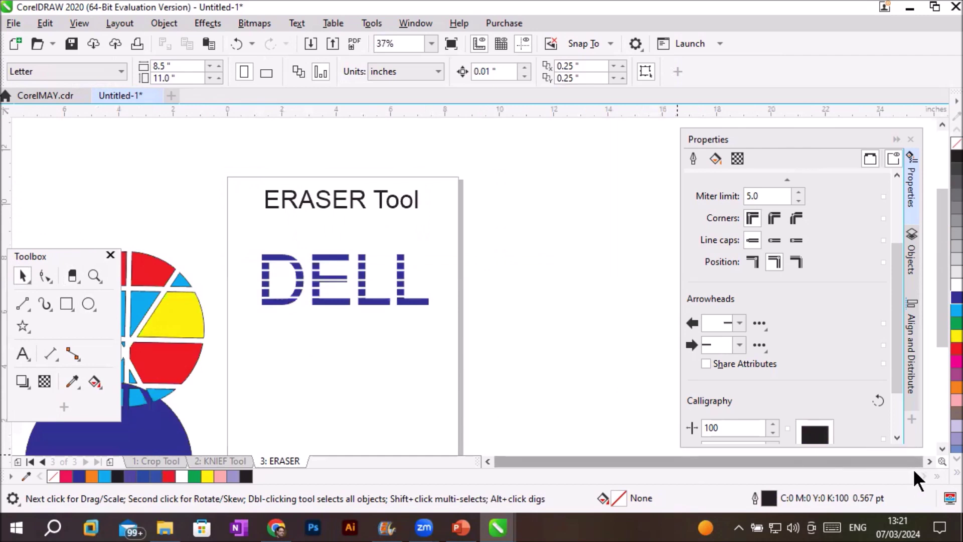
click(941, 448)
click(942, 447)
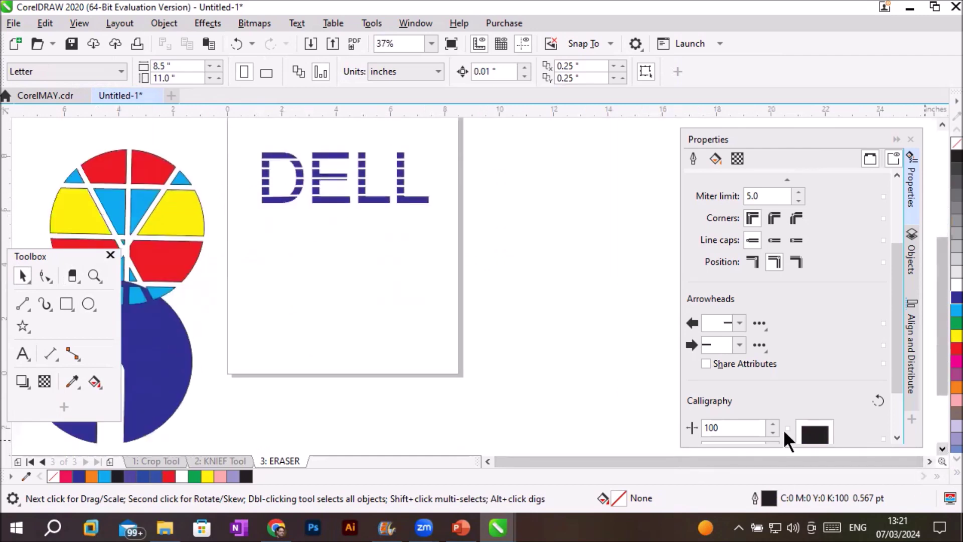
click(89, 303)
drag(398, 342, 393, 379)
key(ctrl)
click(23, 275)
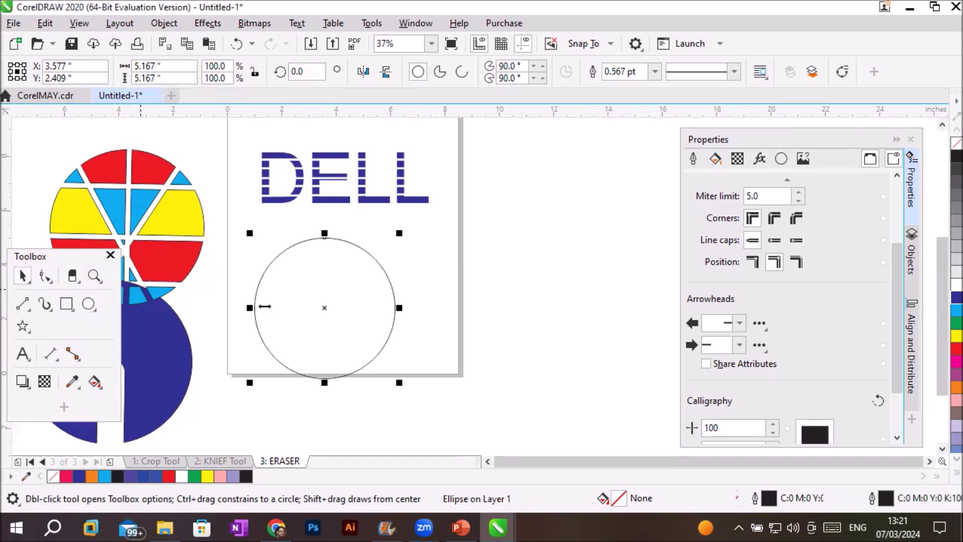
drag(376, 303, 400, 289)
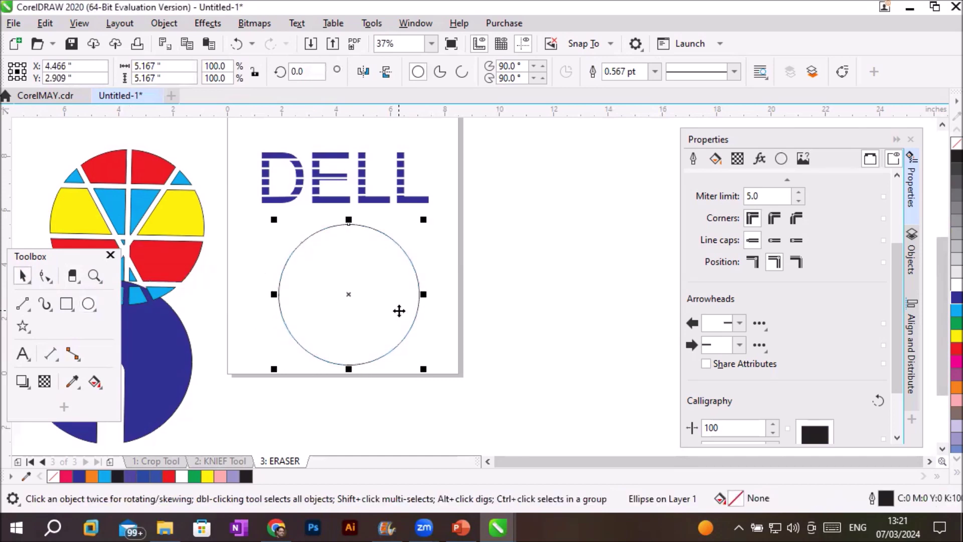
click(956, 348)
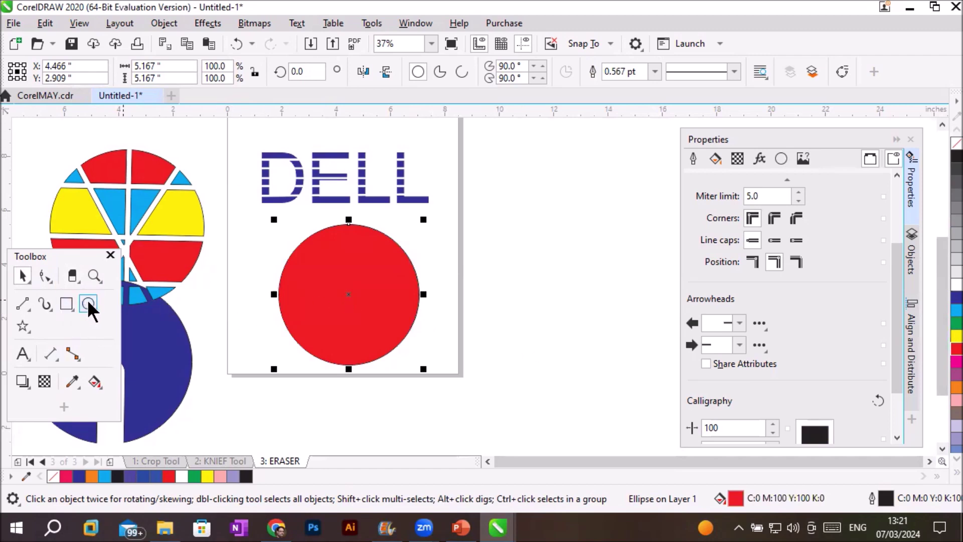
Step: Set the Eraser tool to a round nib 0.5 inches in size for the red circle
click(73, 275)
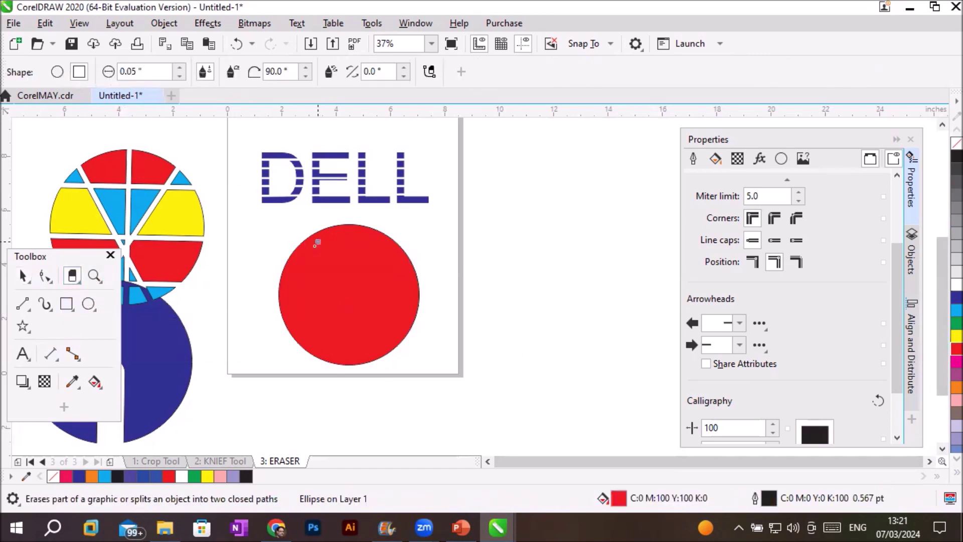
click(162, 76)
text(.)
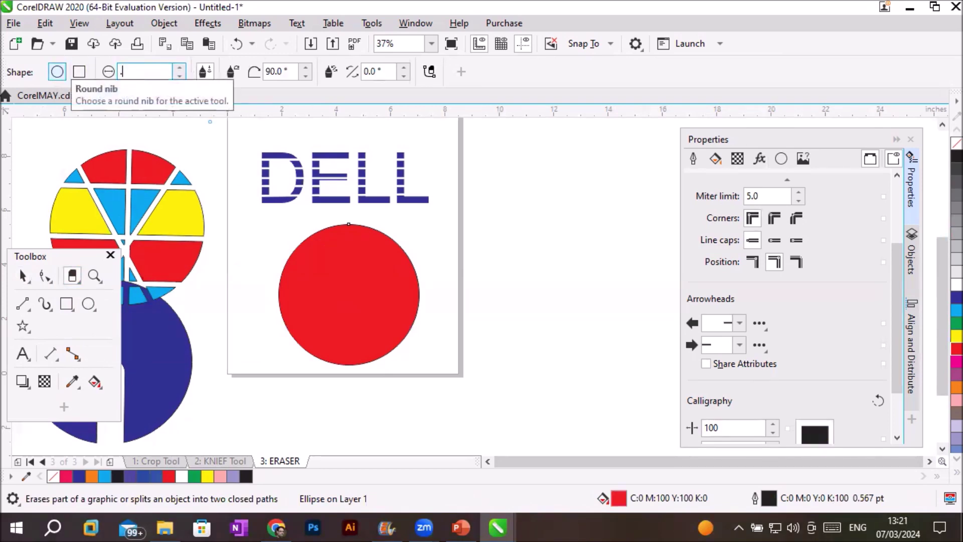
text(5)
key(Return)
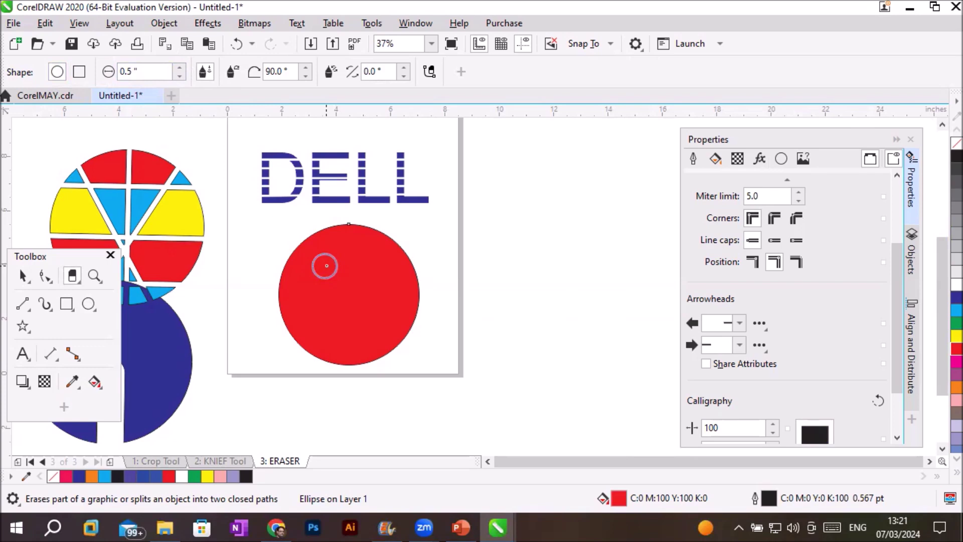
Step: Erase two round eyes in the upper half of the red circle and a straight horizontal mouth below them
click(326, 266)
click(370, 267)
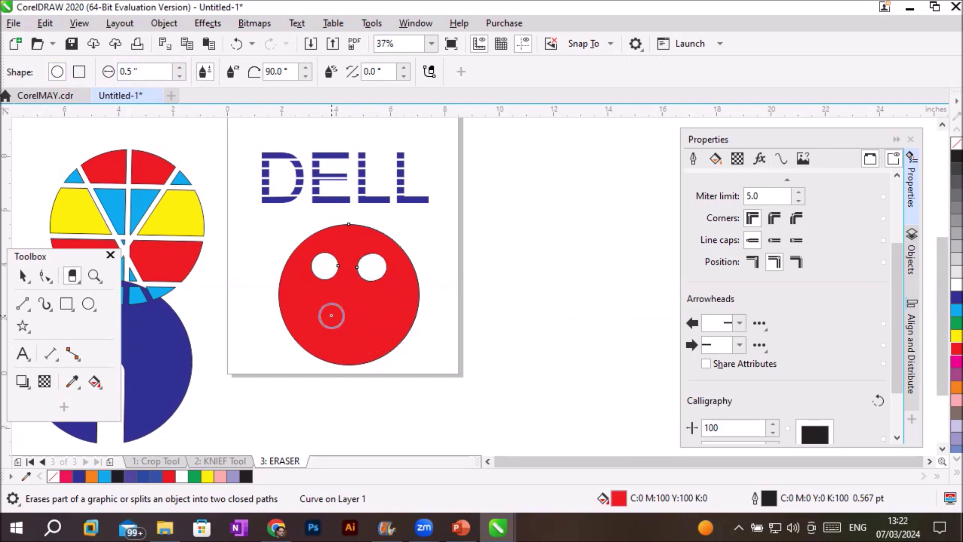
click(318, 320)
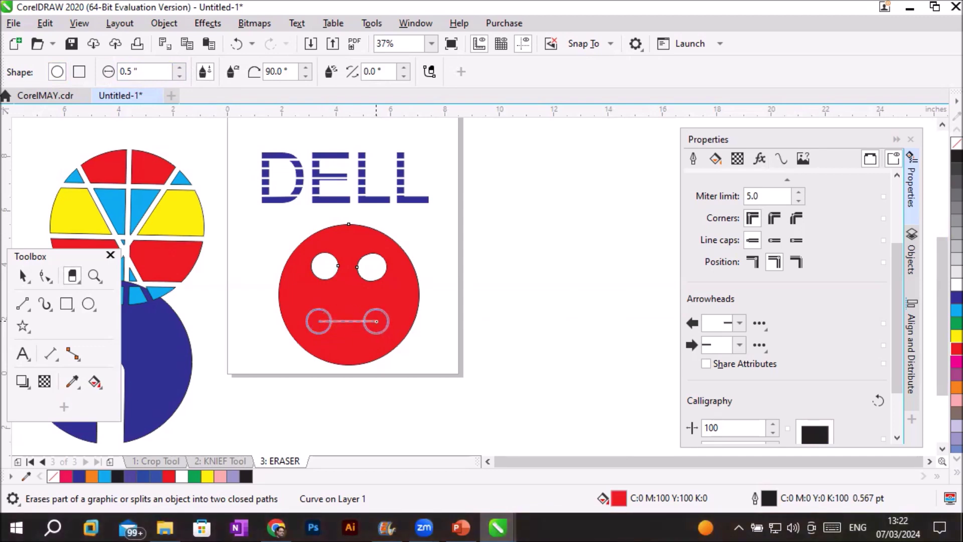
click(374, 322)
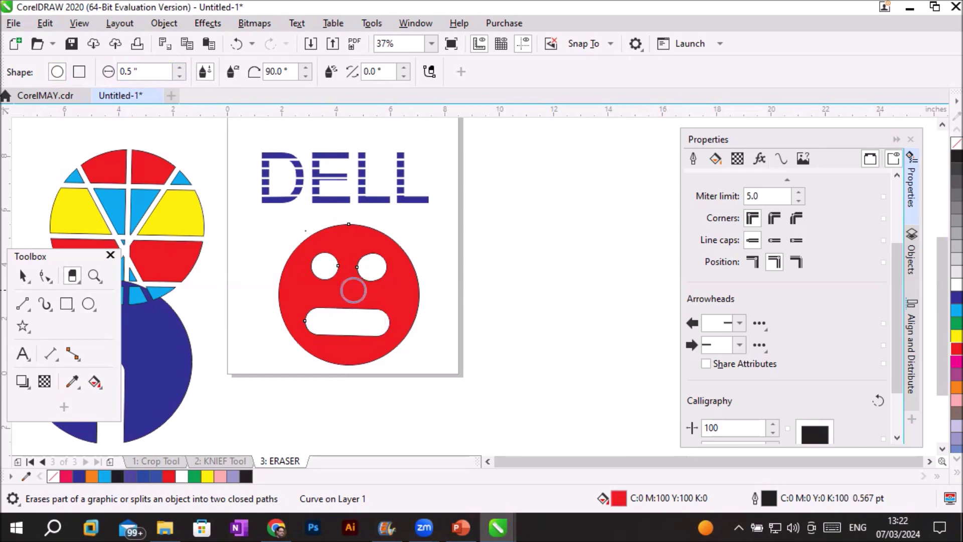
Step: Set the eraser nib size to 0.3 inches and erase a short freehand nose stroke between the eyes
click(179, 75)
click(178, 76)
click(178, 76)
click(176, 76)
click(176, 76)
click(176, 76)
click(176, 76)
click(176, 76)
click(176, 77)
click(176, 77)
click(176, 77)
click(176, 76)
click(176, 77)
click(176, 76)
click(176, 76)
click(176, 76)
click(176, 77)
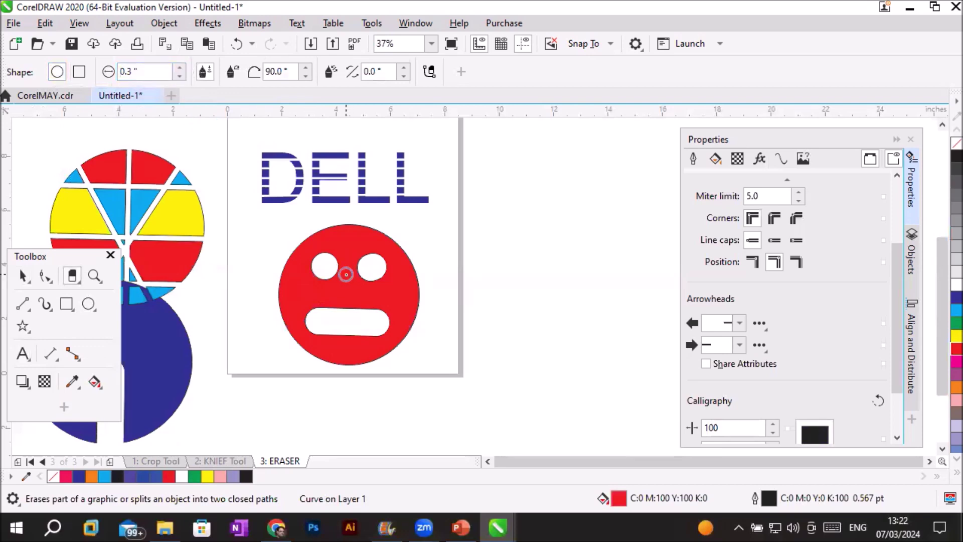
drag(346, 274, 350, 292)
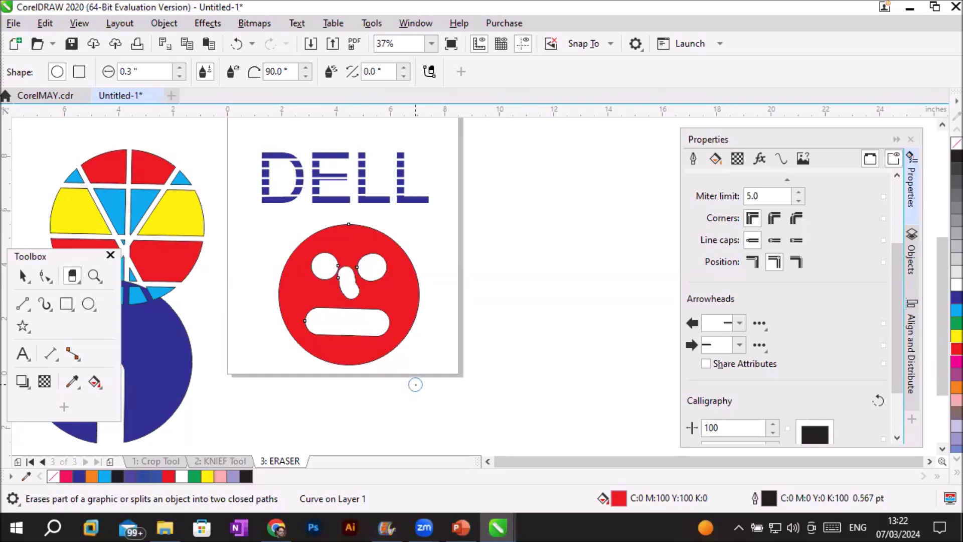
Step: Erase a round notch on each side edge of the face and a small round hole in each cheek
click(409, 261)
click(286, 259)
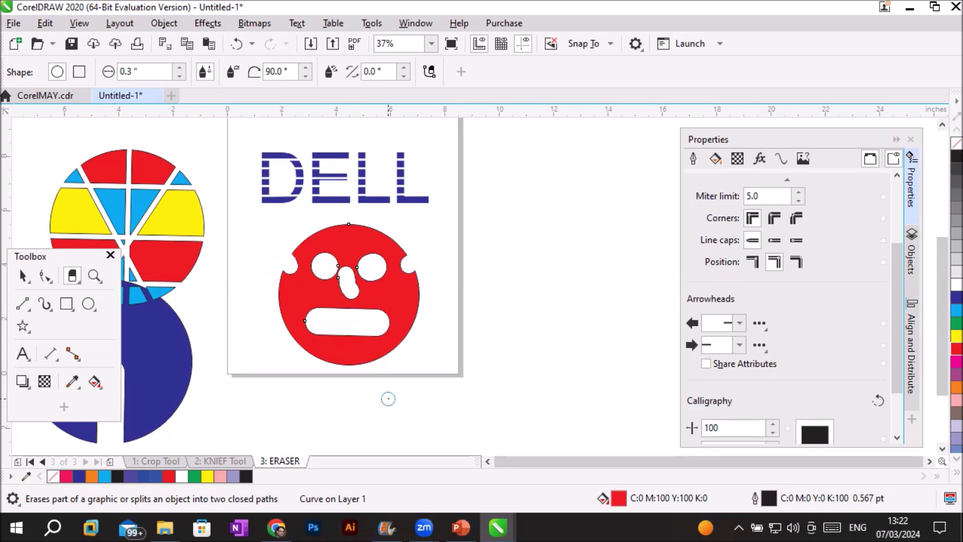
click(403, 302)
click(293, 302)
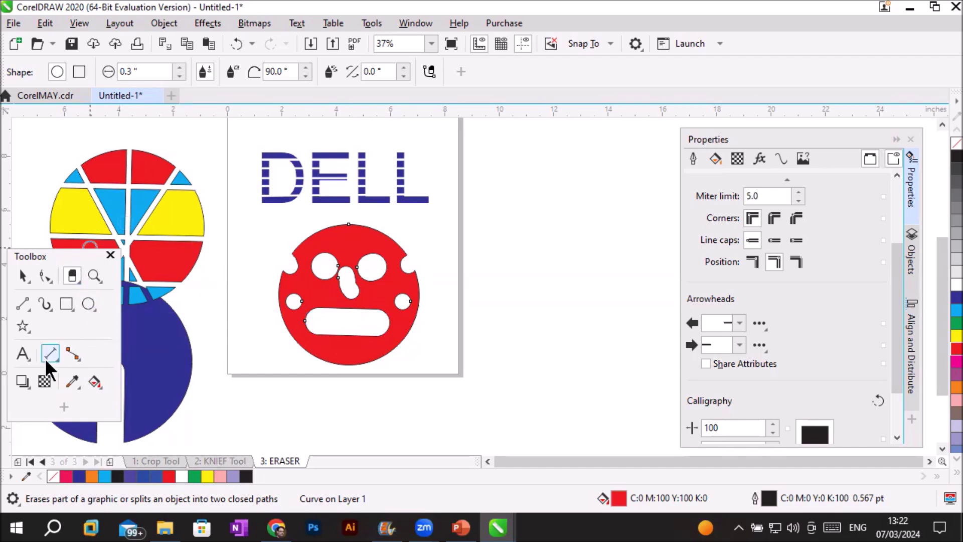
Step: Change the font of the ERASER Tool title to b Biger Over and centre the title across the page
click(23, 353)
scroll(279, 291, down, 2)
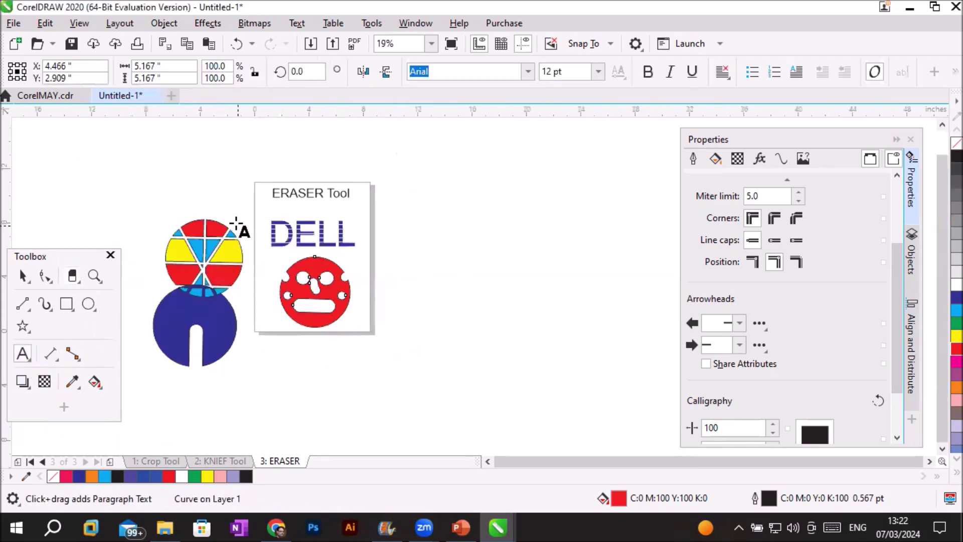
scroll(287, 196, up, 3)
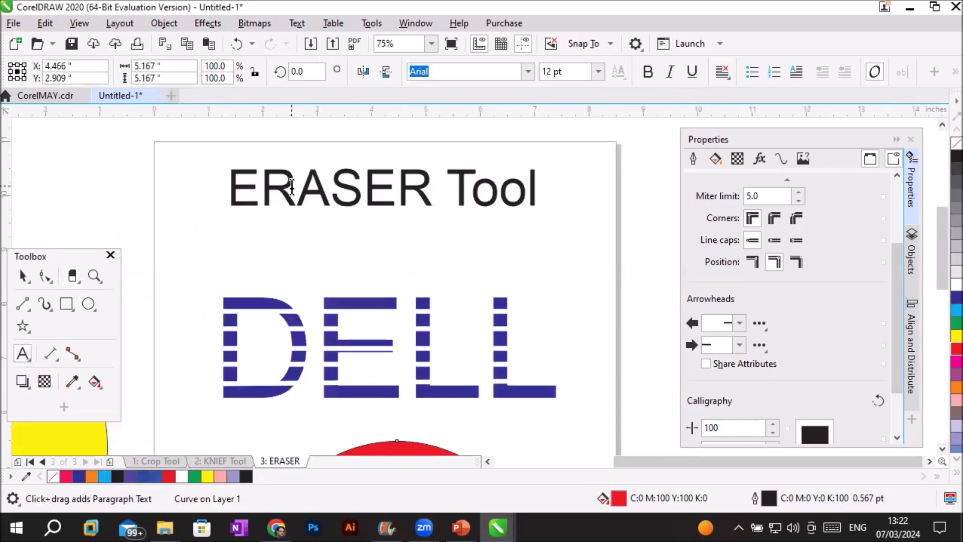
click(297, 188)
click(275, 186)
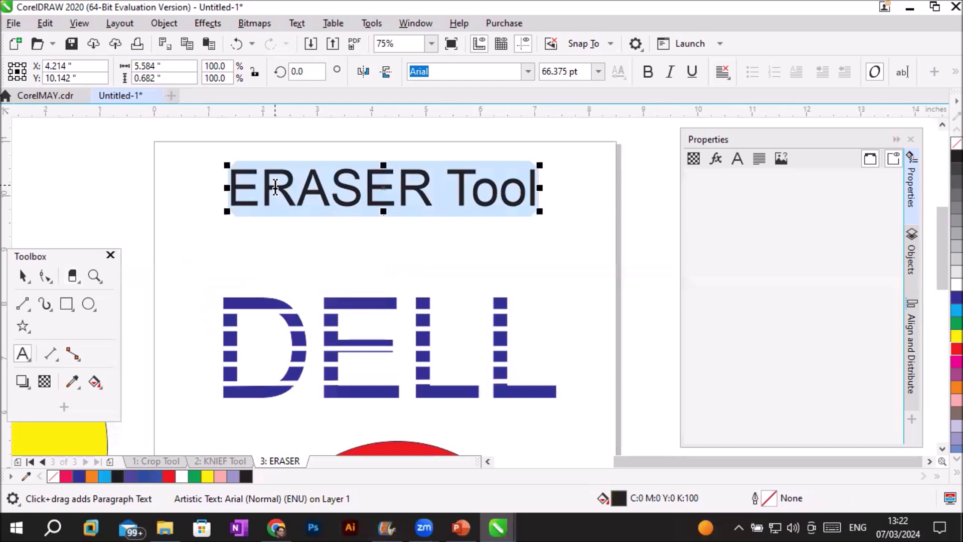
click(526, 73)
scroll(546, 251, down, 10)
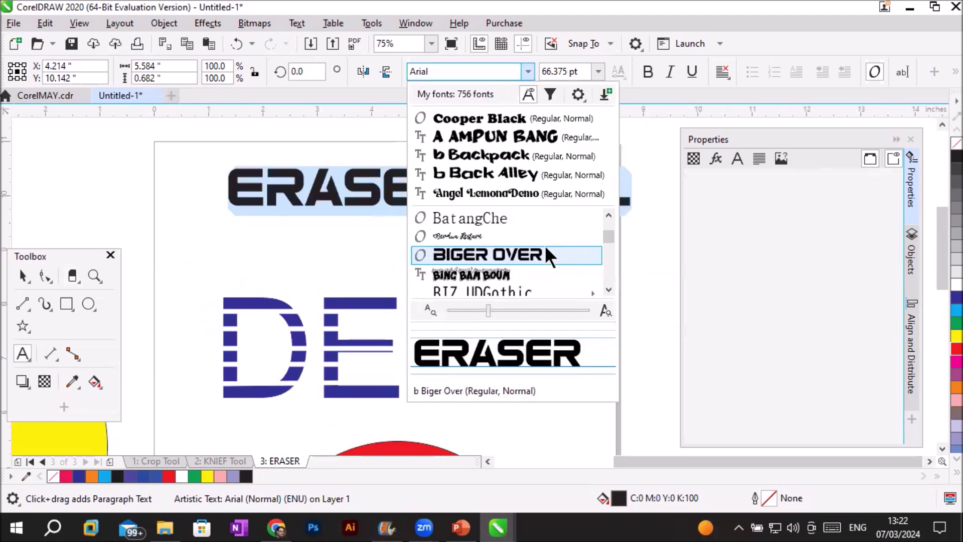
click(546, 253)
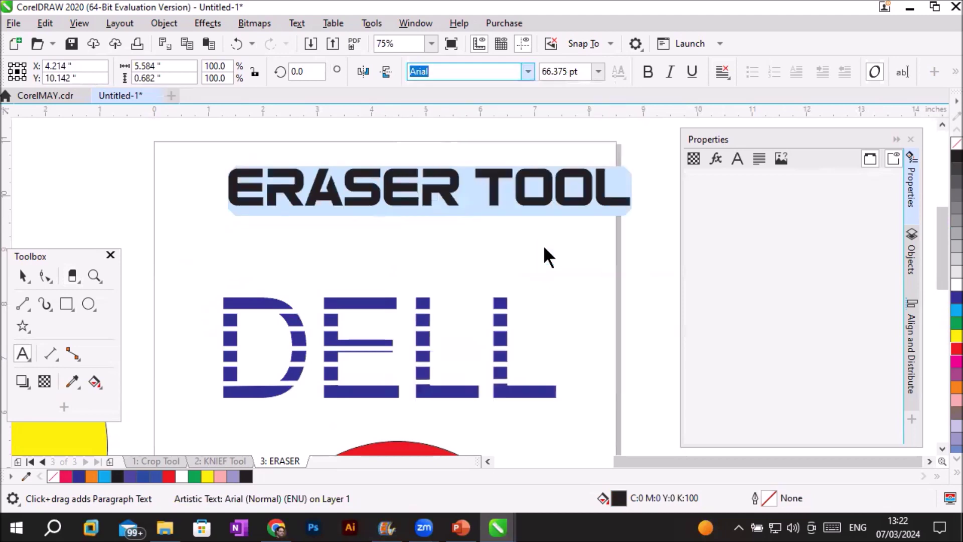
click(22, 275)
drag(317, 198, 278, 195)
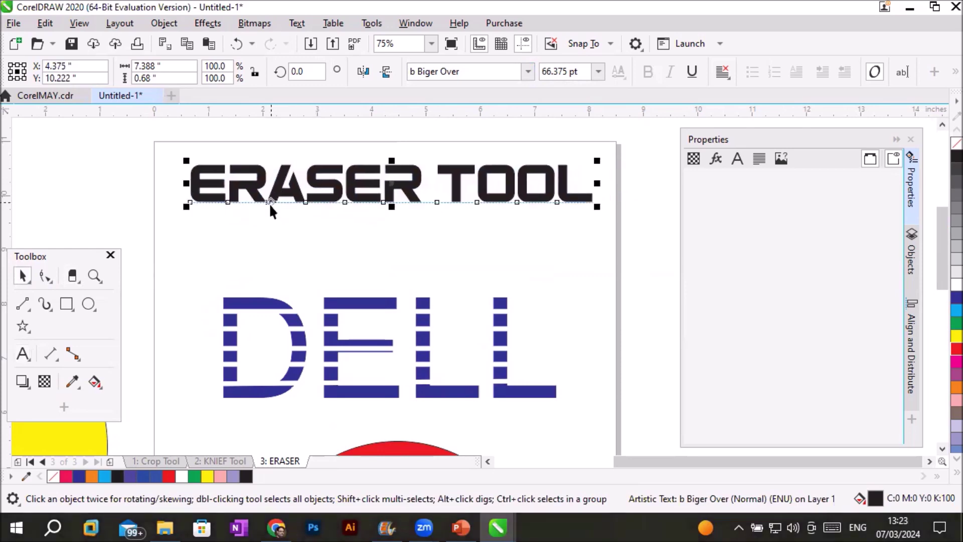
Step: Set the eraser nib size to 0.02 inches and erase a vertical slot down the stem of the title's T
scroll(476, 160, up, 2)
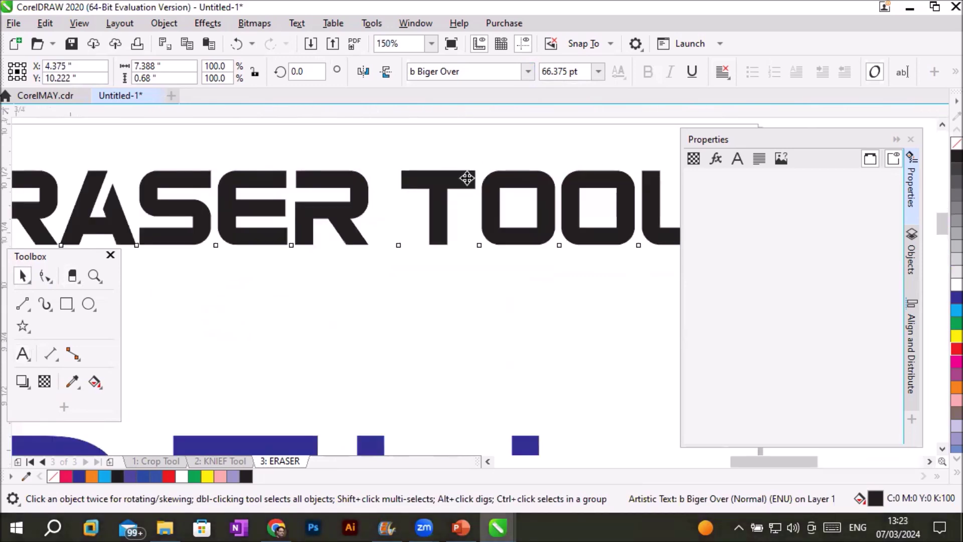
scroll(452, 208, up, 2)
scroll(452, 208, down, 1)
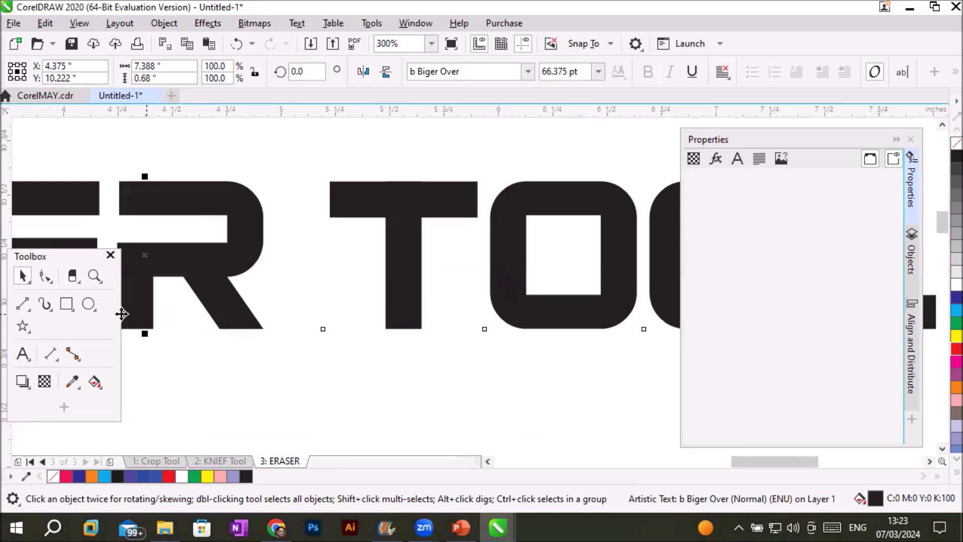
click(72, 275)
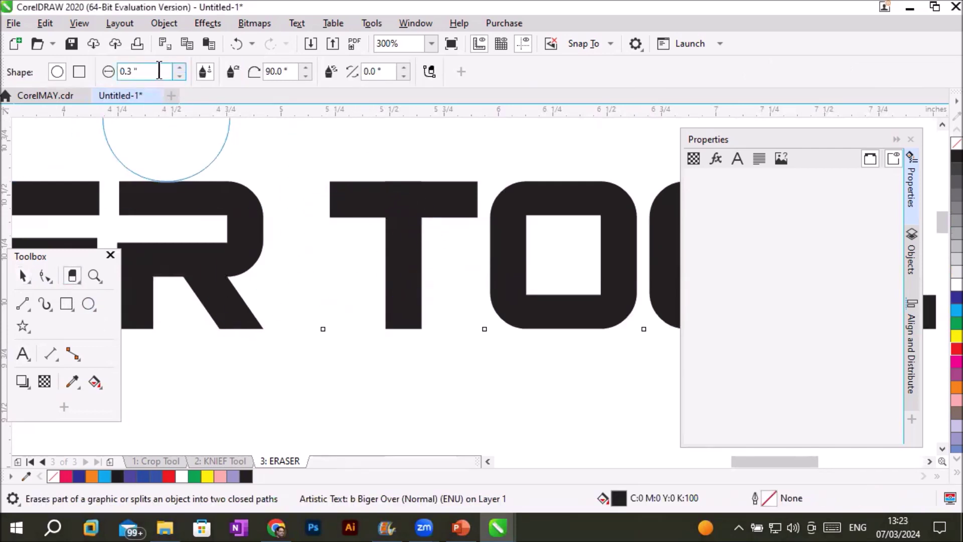
click(180, 75)
drag(179, 75, 180, 75)
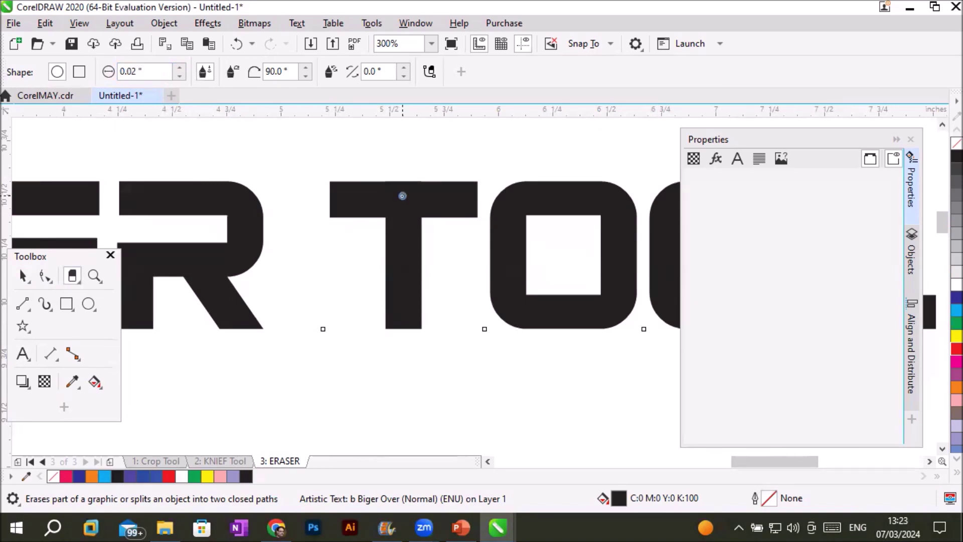
click(403, 194)
click(403, 314)
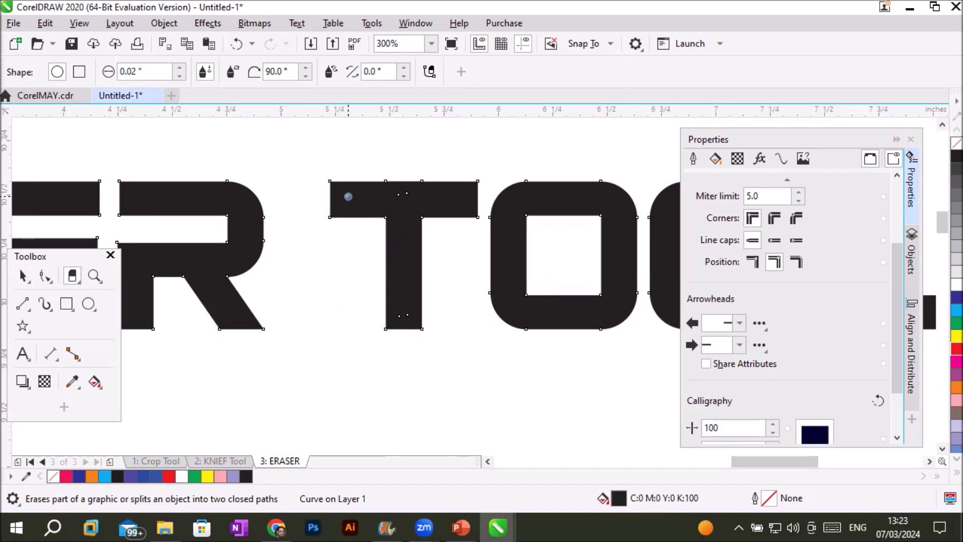
Step: Erase a wavy freehand stroke in each arm of the T and a straight horizontal cut across its stem
drag(342, 195, 378, 191)
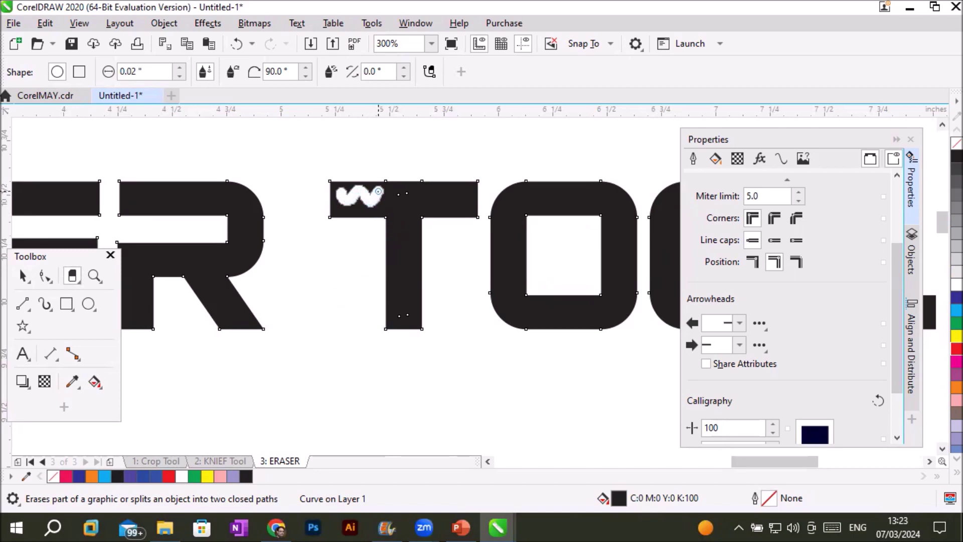
drag(476, 198, 430, 204)
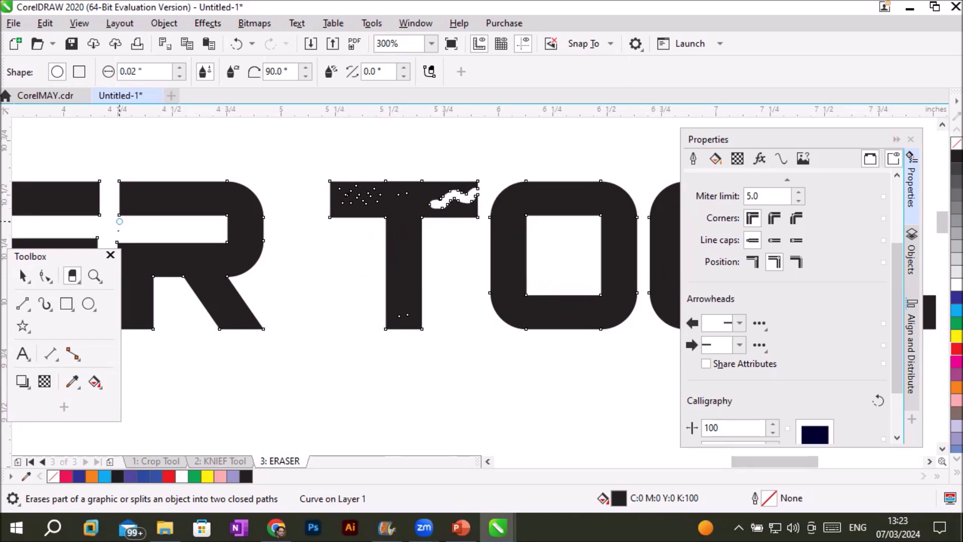
click(22, 275)
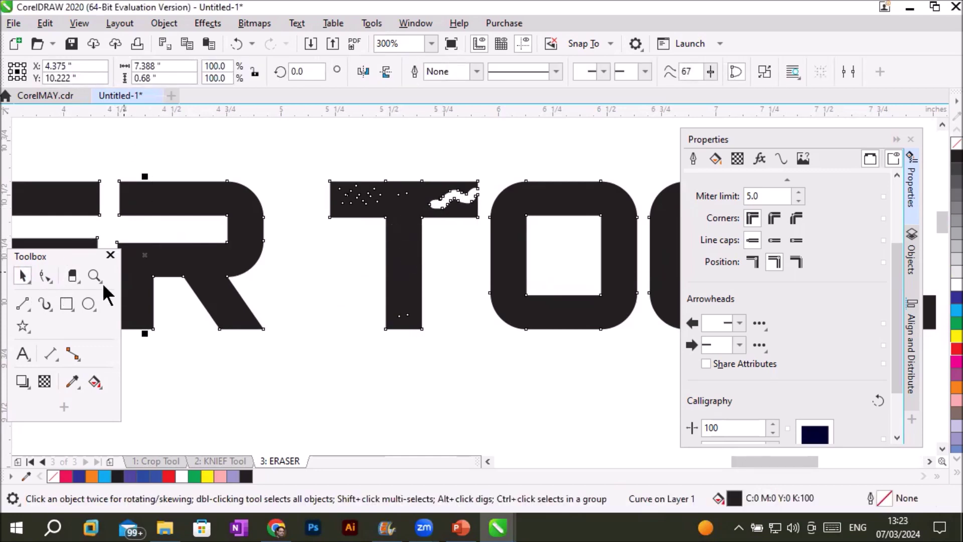
click(70, 274)
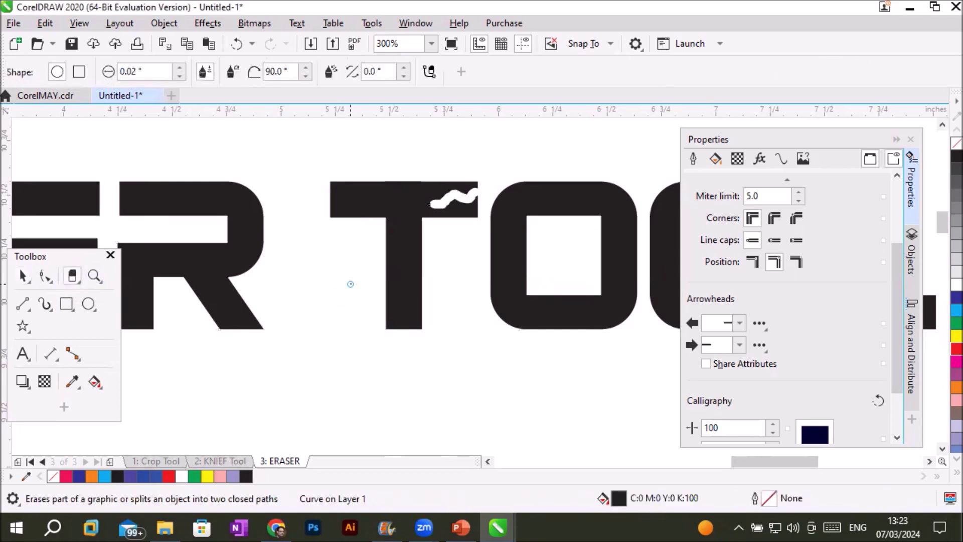
click(344, 262)
click(466, 262)
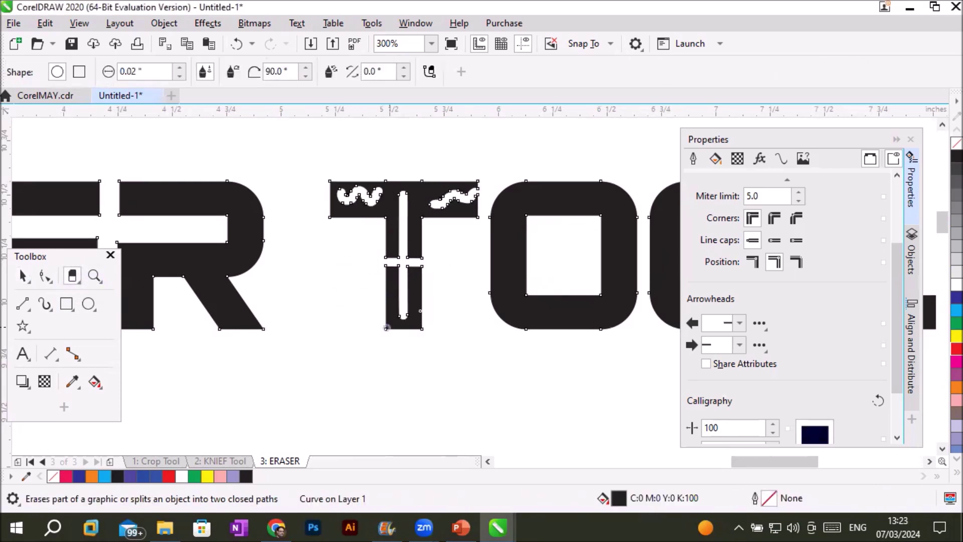
Step: Erase vertical cuts through the upper and lower bars of the first O in TOOL
drag(565, 191, 566, 258)
click(565, 274)
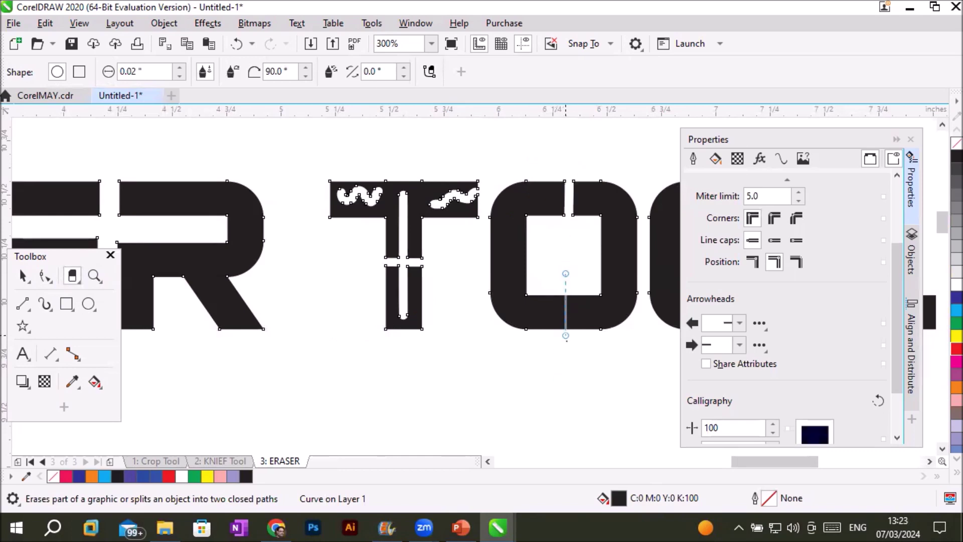
click(567, 368)
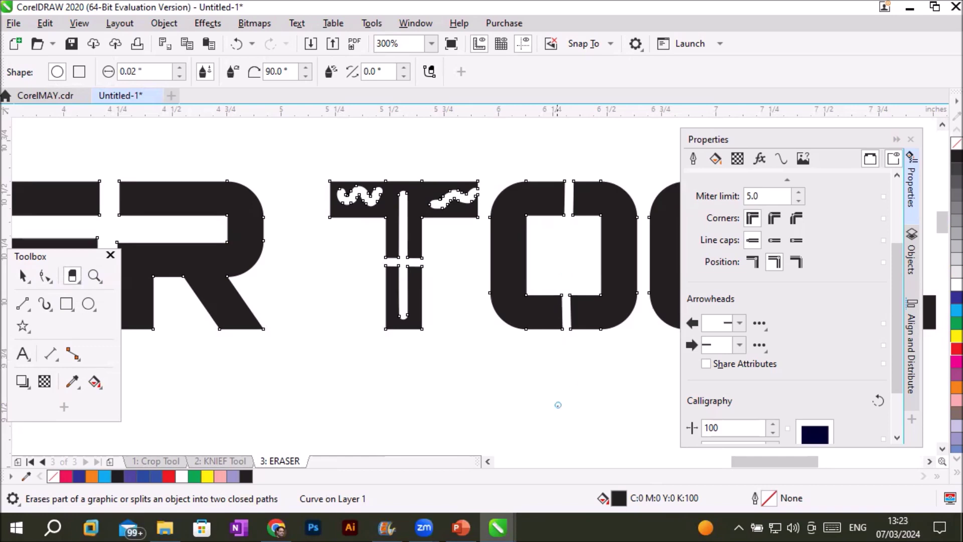
Step: Erase diagonal cuts through the second E of ERASER and both Os of TOOL, plus a vertical cut in ERASER's last R
scroll(374, 331, down, 2)
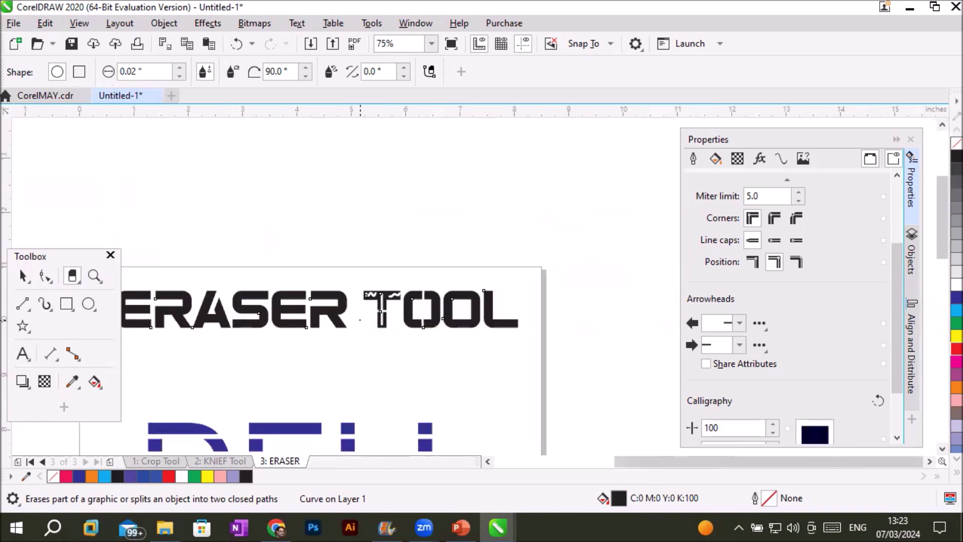
scroll(267, 342, up, 1)
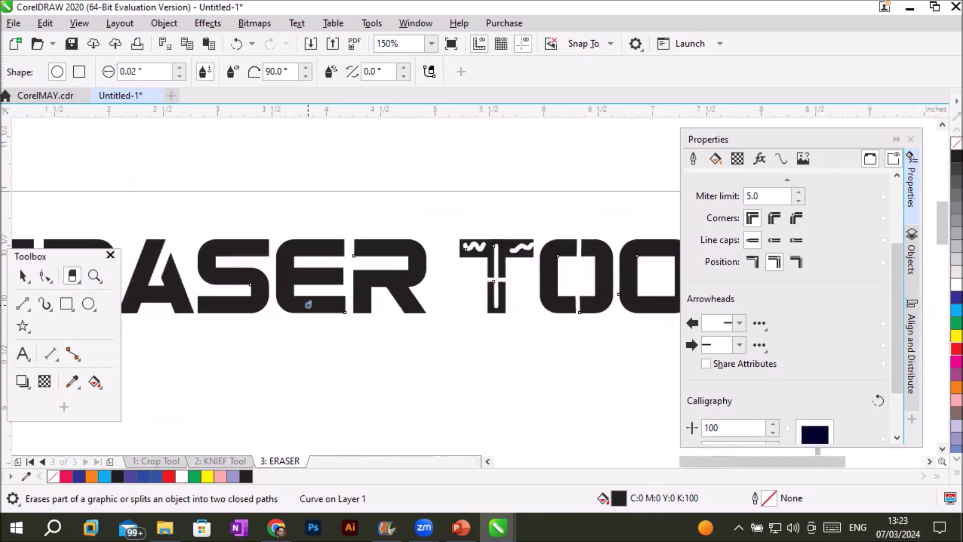
click(266, 262)
click(304, 292)
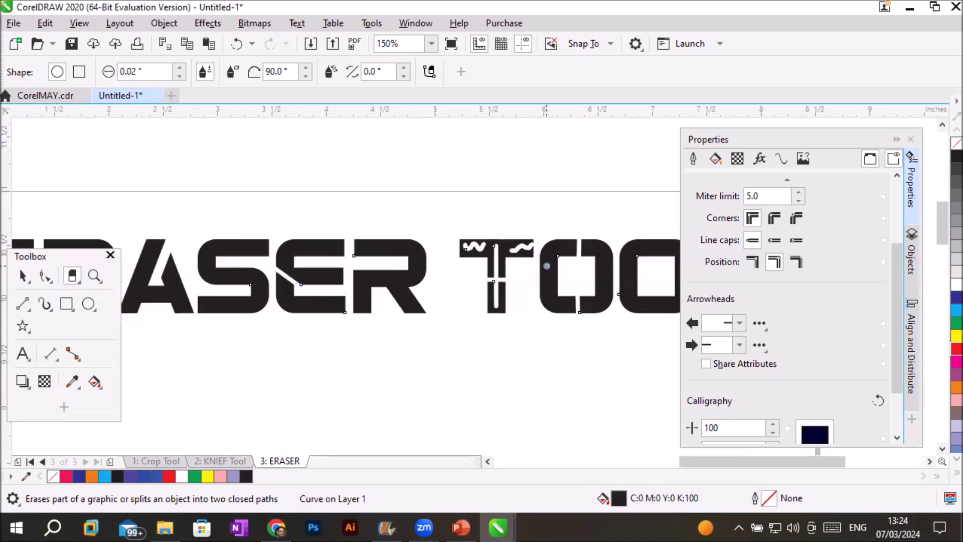
click(568, 284)
click(649, 264)
click(618, 287)
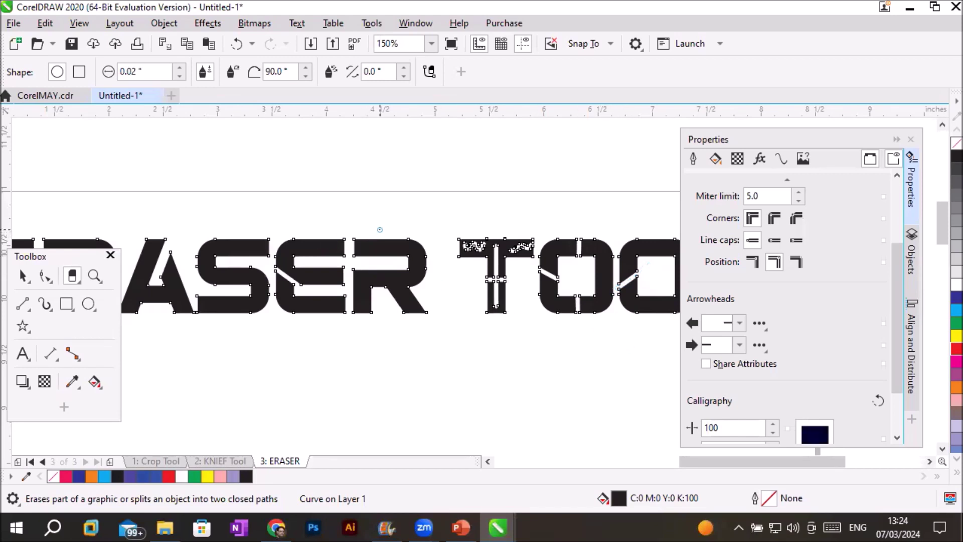
click(379, 263)
Step: Erase a near-vertical cut down the stem of the title's first E and diagonal cuts across its three arms
scroll(256, 337, down, 2)
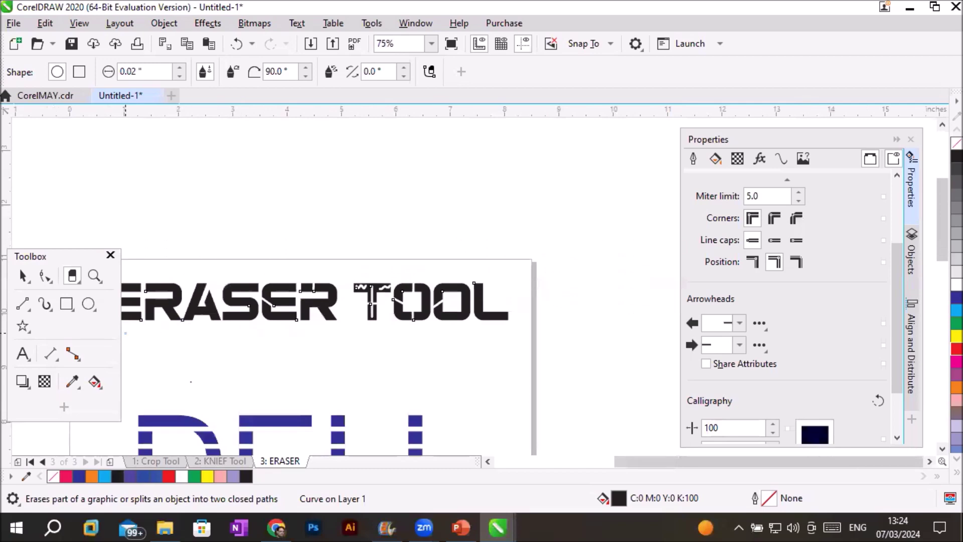
click(487, 460)
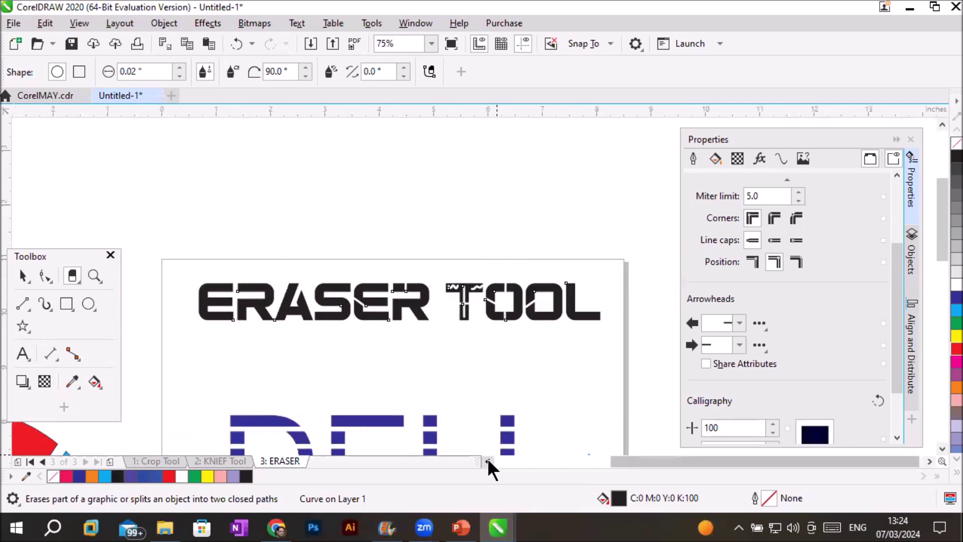
scroll(315, 287, up, 4)
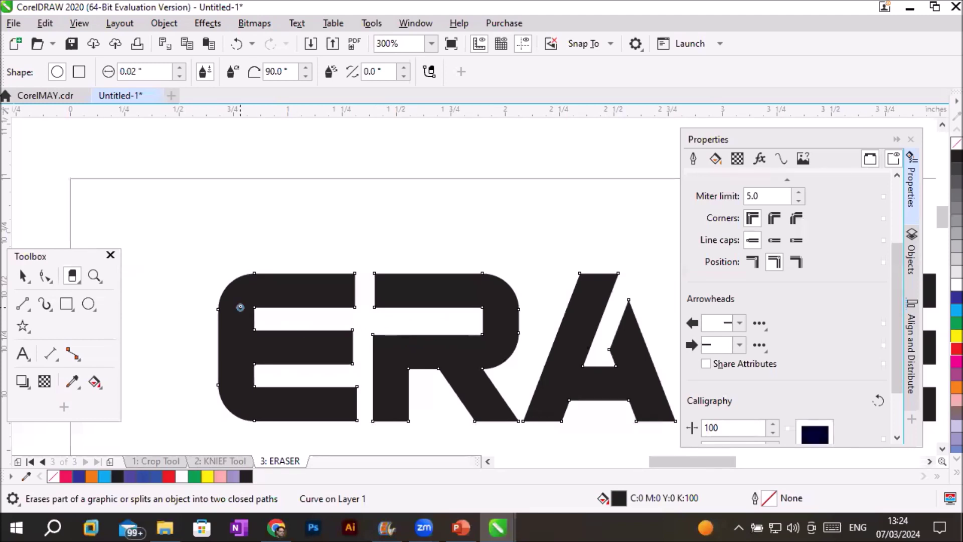
drag(228, 260, 237, 422)
drag(321, 271, 295, 311)
mouse_move(332, 326)
mouse_down()
mouse_move(307, 367)
mouse_move(326, 423)
mouse_up()
Step: Fill the first E's three arm tips with red, its main body with blue and its outer stem sliver with cyan
key(space)
click(331, 290)
click(168, 477)
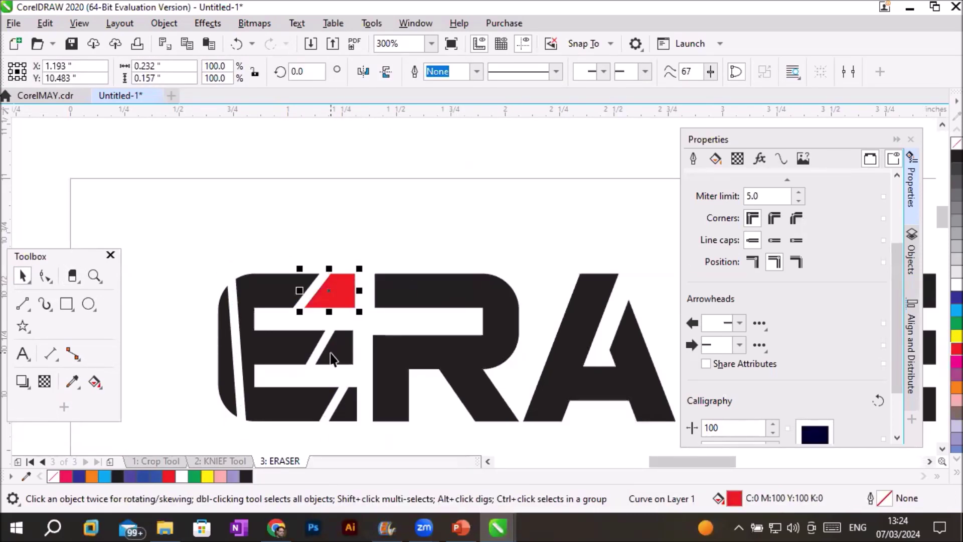
shift+click(336, 346)
shift+click(346, 404)
click(169, 477)
click(281, 301)
click(129, 476)
click(104, 477)
Step: Fill the upper piece of the second E in ERASER with blue and its lower piece with red, then deselect
scroll(295, 301, down, 2)
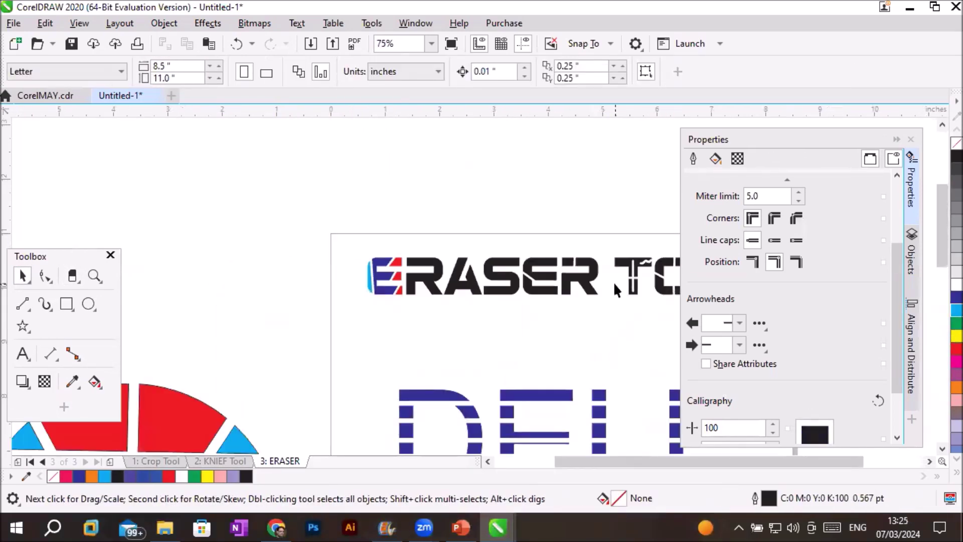
scroll(609, 285, up, 1)
click(572, 381)
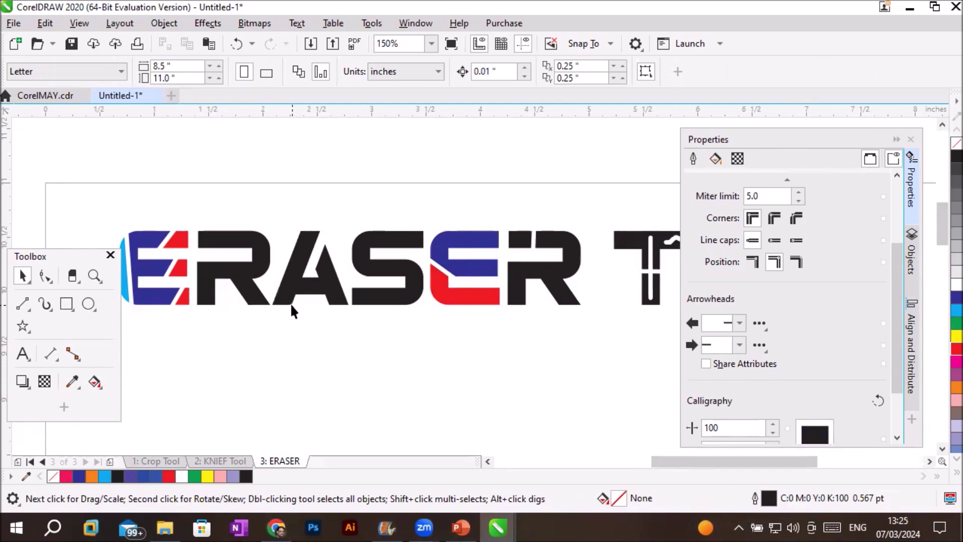
Step: Place two copies of the second E's blue upper piece above the title and add a horizontally mirrored copy beside them
click(457, 246)
drag(457, 246, 340, 140)
drag(362, 173, 431, 173)
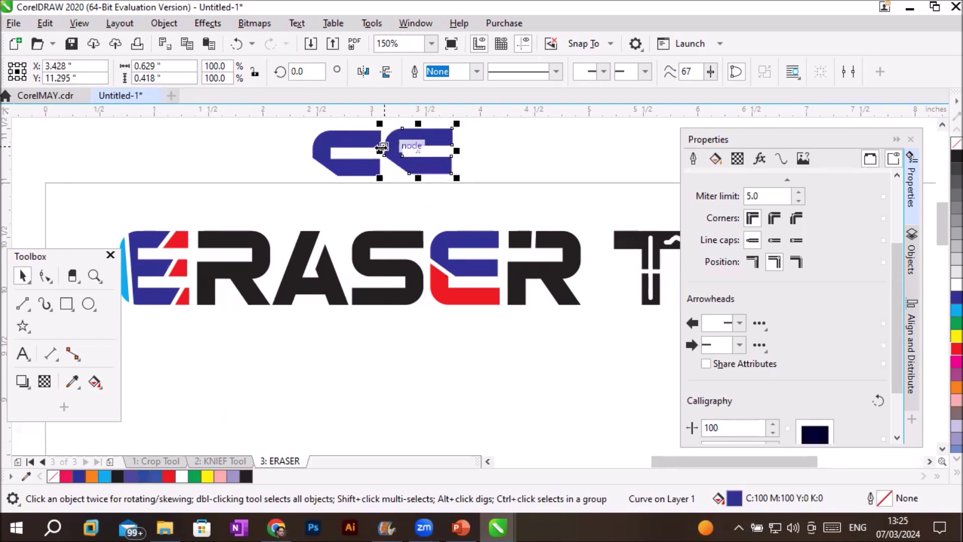
drag(381, 150, 521, 166)
click(513, 162)
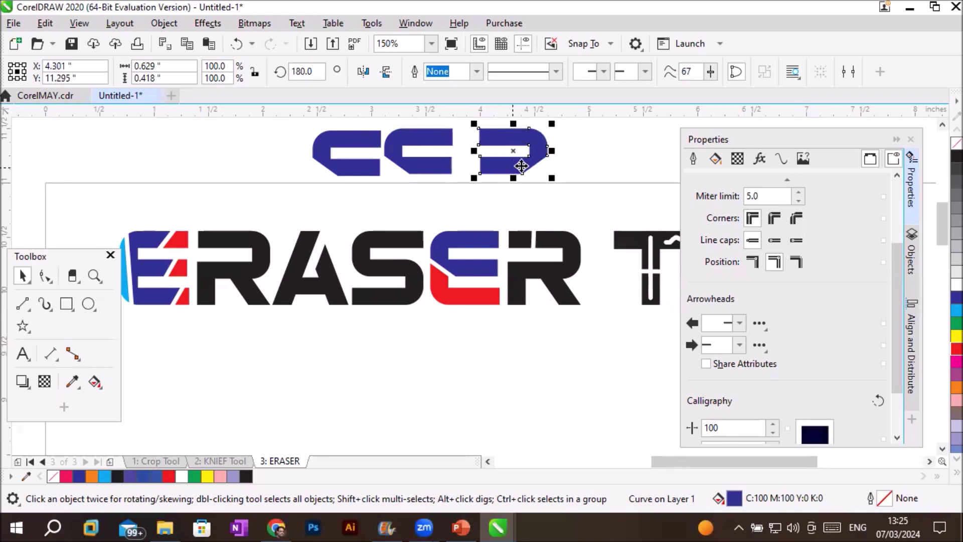
click(572, 155)
Step: Move the facing pair of blue pieces onto the blank area beyond the page's upper-left corner
scroll(575, 161, up, 2)
scroll(576, 160, down, 3)
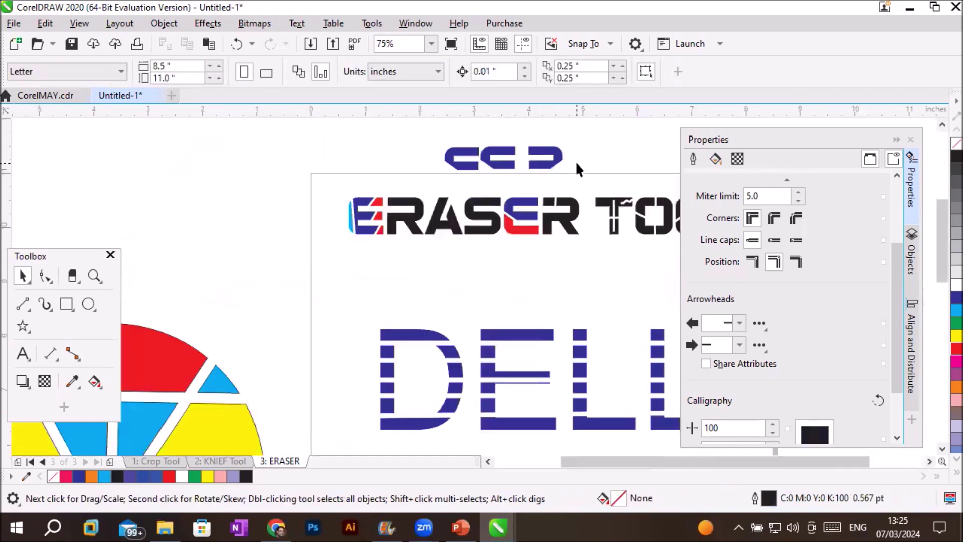
click(941, 122)
click(941, 121)
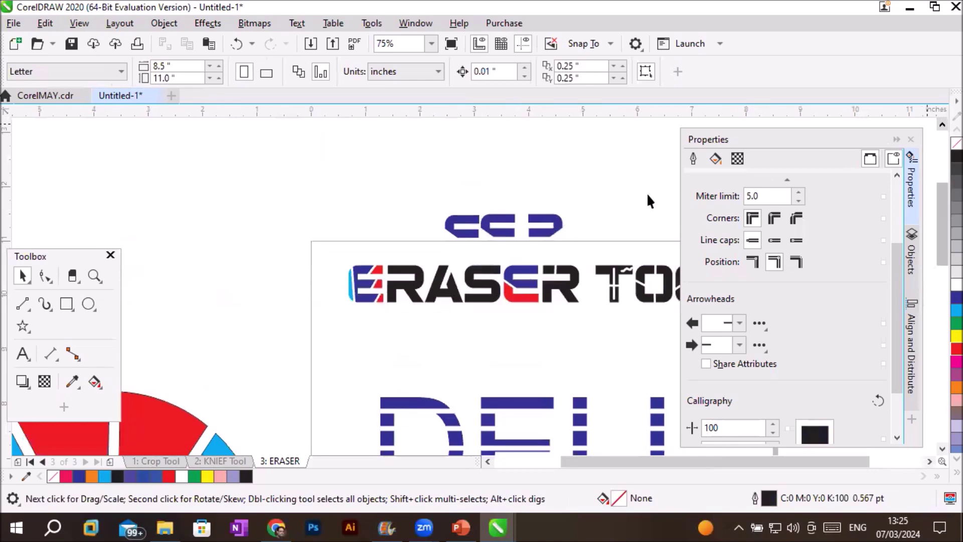
drag(509, 232, 286, 208)
click(266, 171)
drag(334, 152, 326, 265)
key(ctrl+z)
right_click(321, 170)
key(Escape)
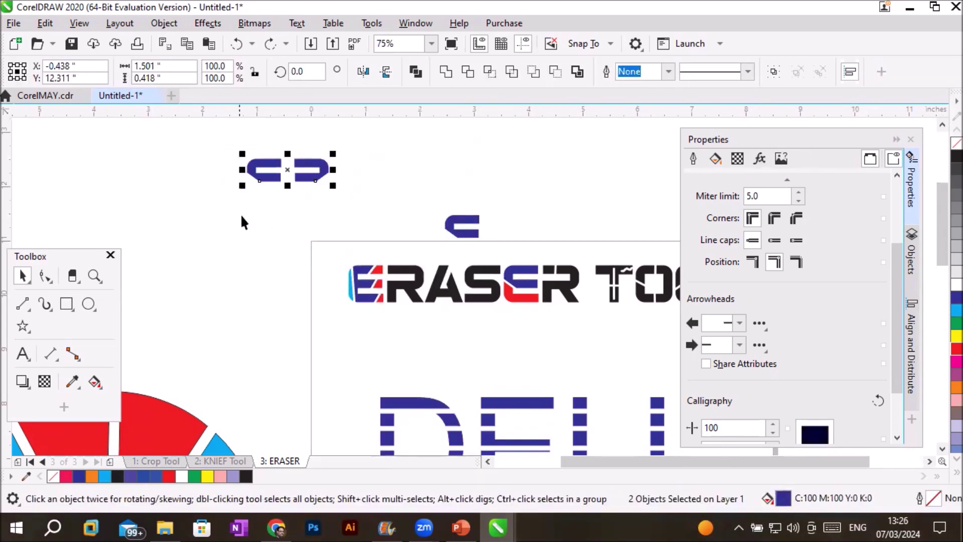
Step: Group the facing pair, shift its rotation centre below it, and rotate copies around that point to form a square frame
key(ctrl+g)
click(280, 181)
drag(280, 182, 289, 201)
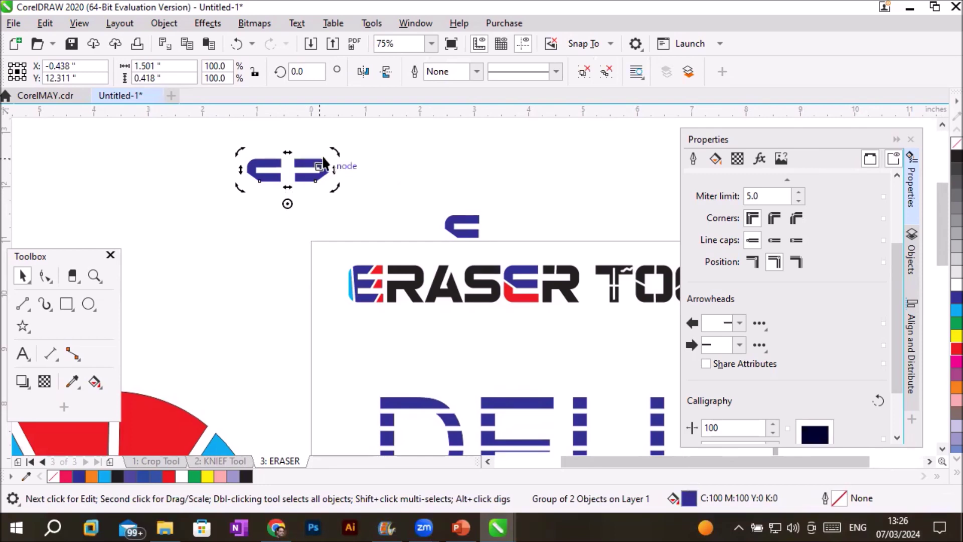
drag(334, 150, 340, 251)
click(391, 175)
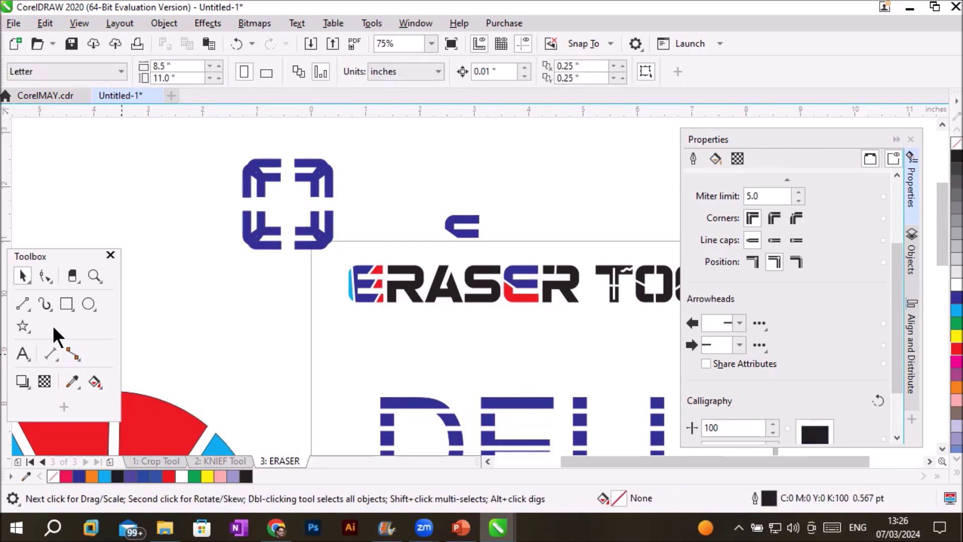
Step: Add the text SD inside the square frame and move it to the frame's centre
click(23, 354)
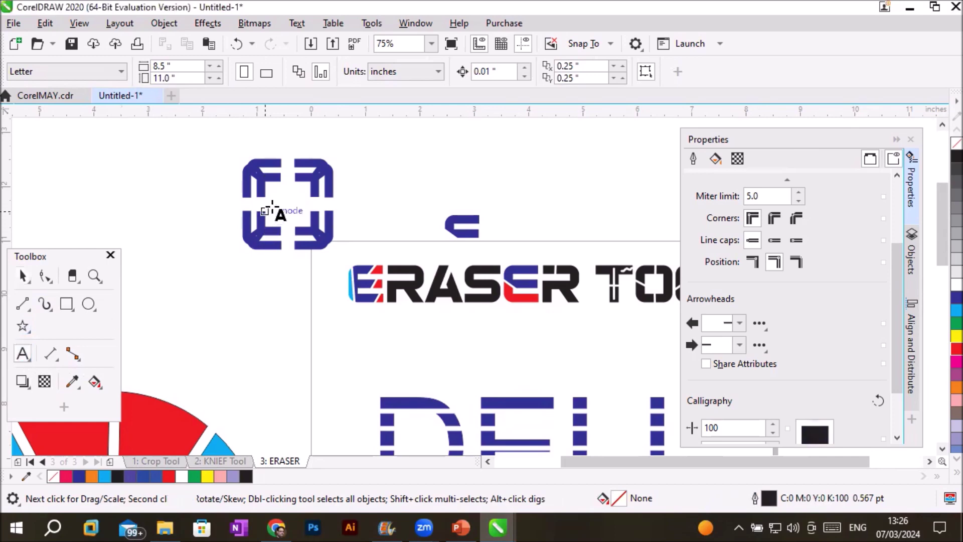
click(275, 196)
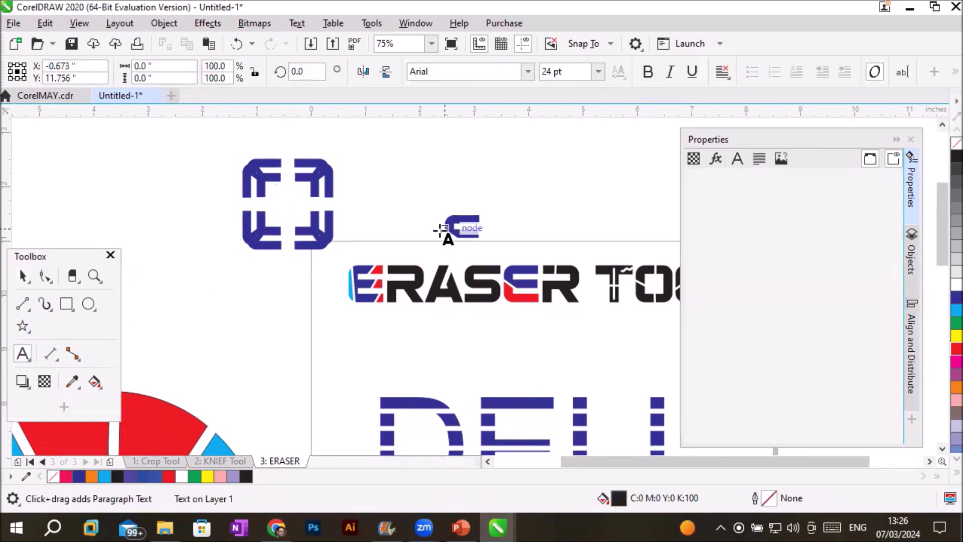
text(S)
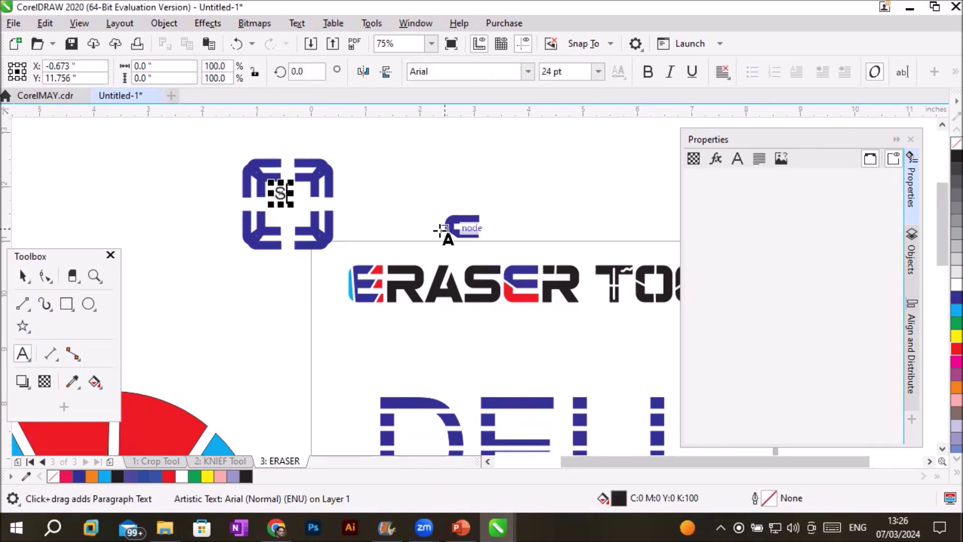
text(D)
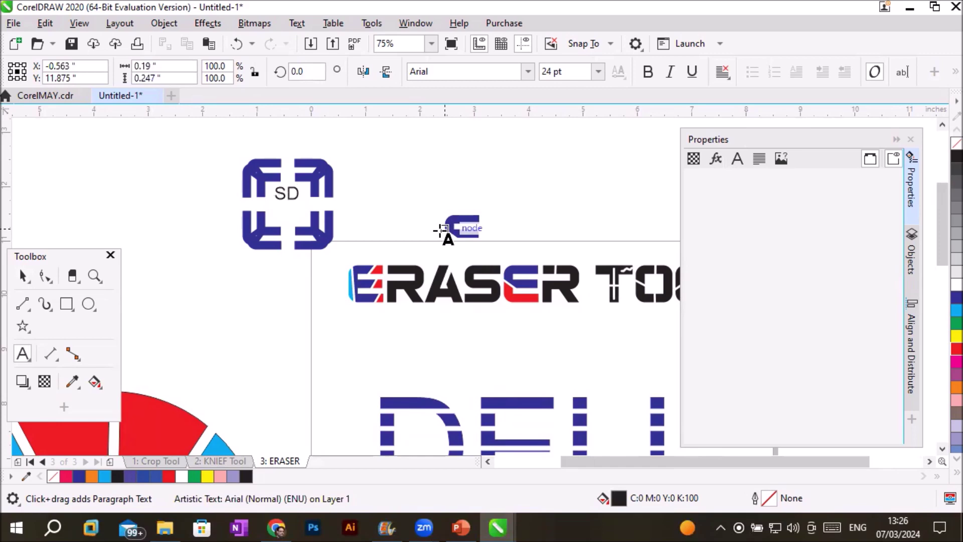
key(ctrl+space)
click(20, 276)
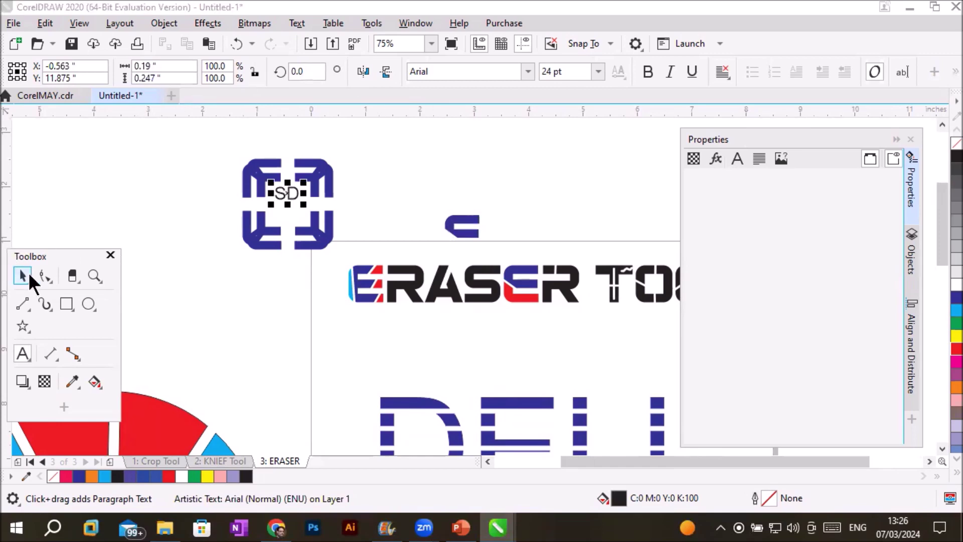
drag(288, 197, 290, 211)
click(394, 179)
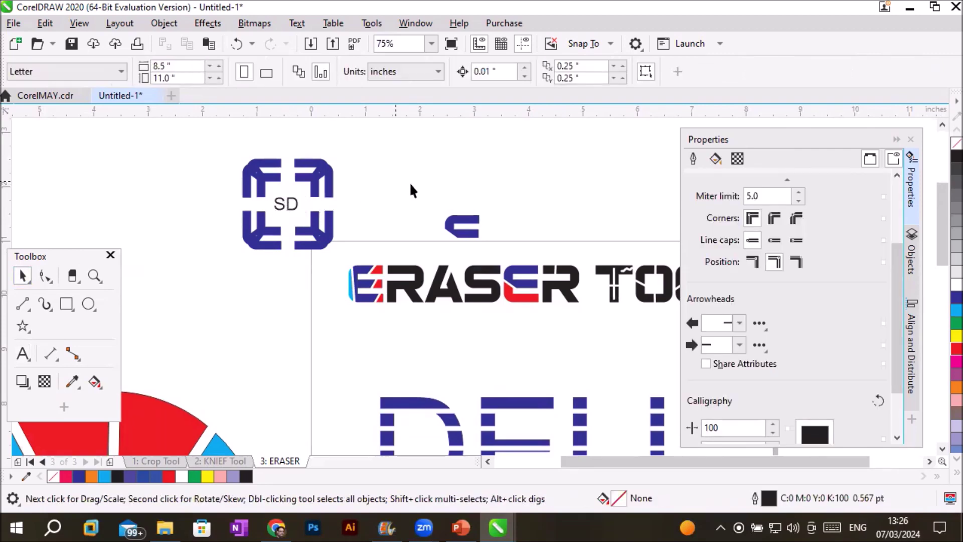
Step: Enlarge the SD text to about 36 pt and set its font to b Biger Over
click(290, 211)
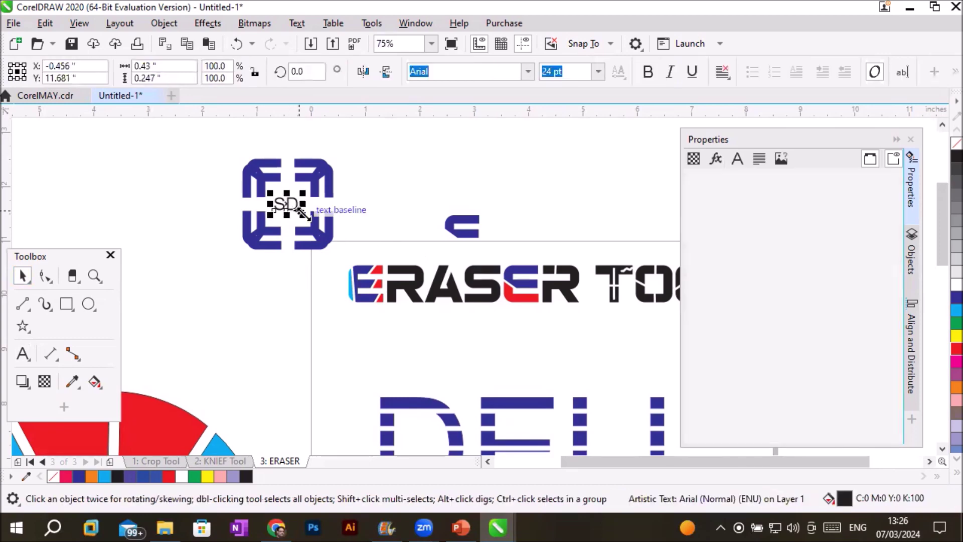
mouse_move(299, 211)
mouse_down()
mouse_move(315, 221)
mouse_move(293, 212)
mouse_up()
click(527, 71)
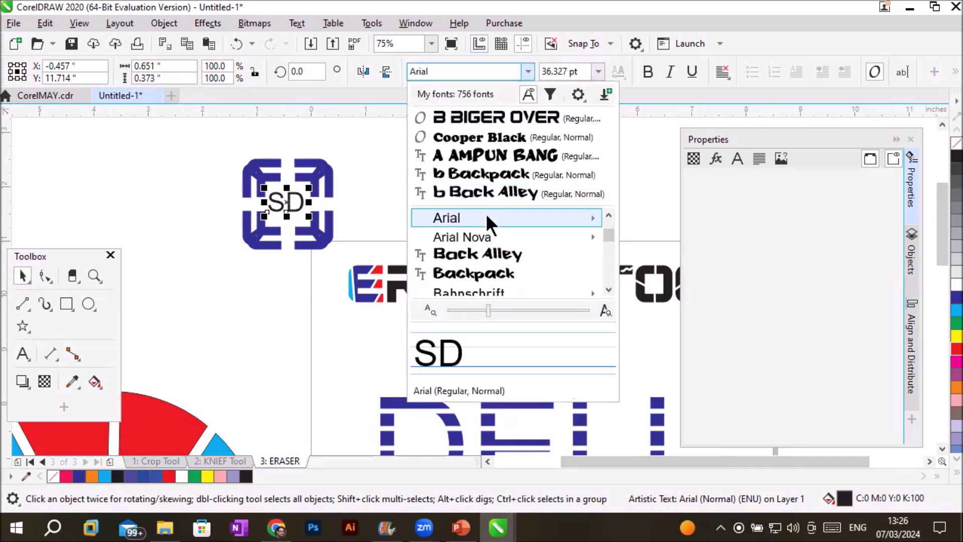
scroll(473, 249, down, 2)
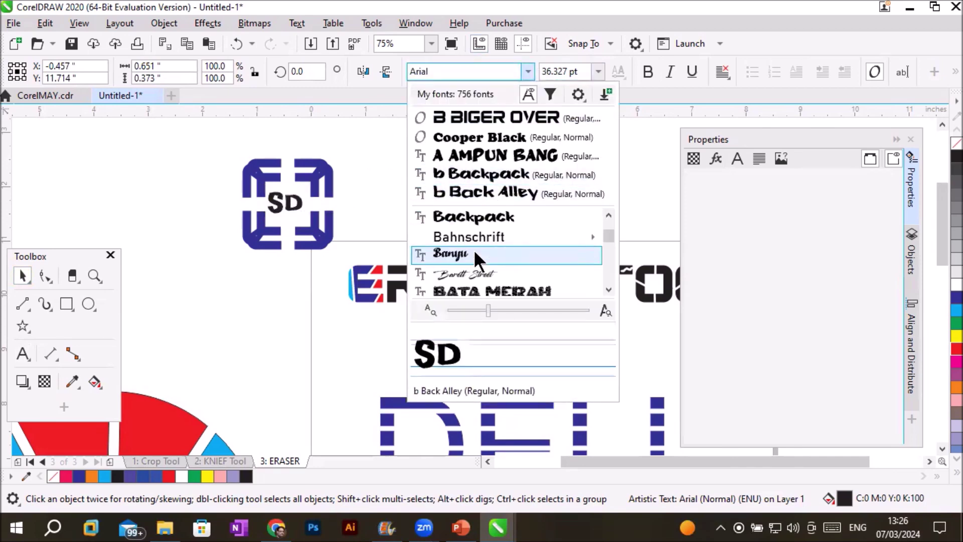
scroll(476, 245, down, 1)
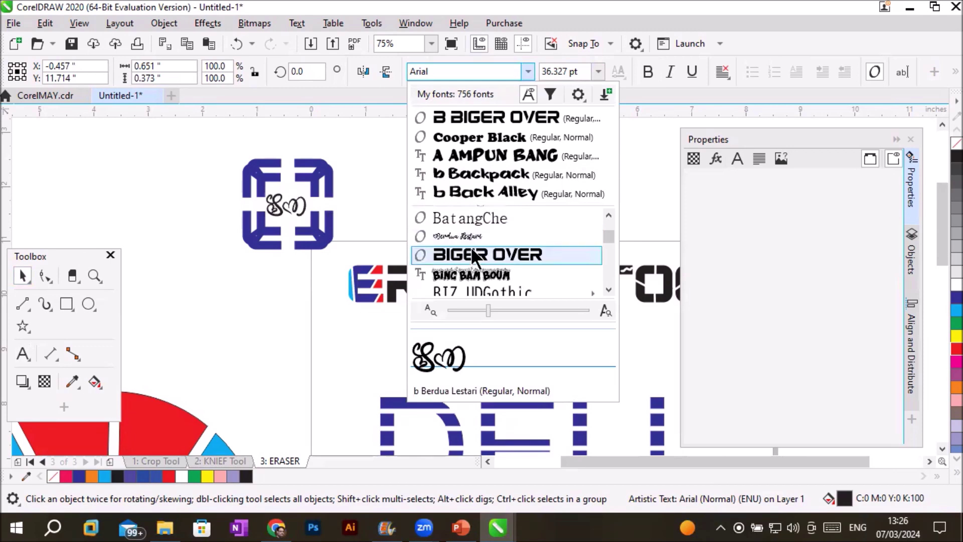
click(474, 254)
click(405, 178)
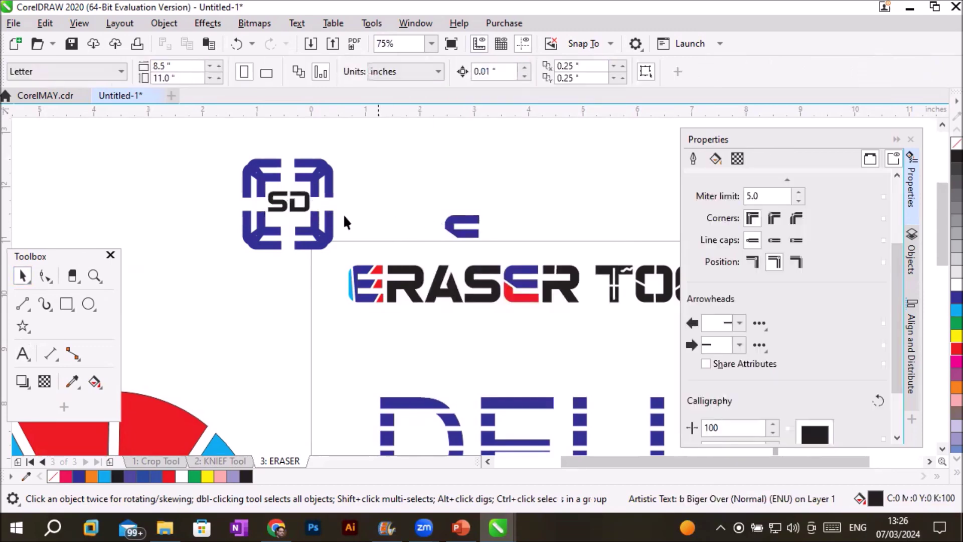
scroll(586, 335, down, 2)
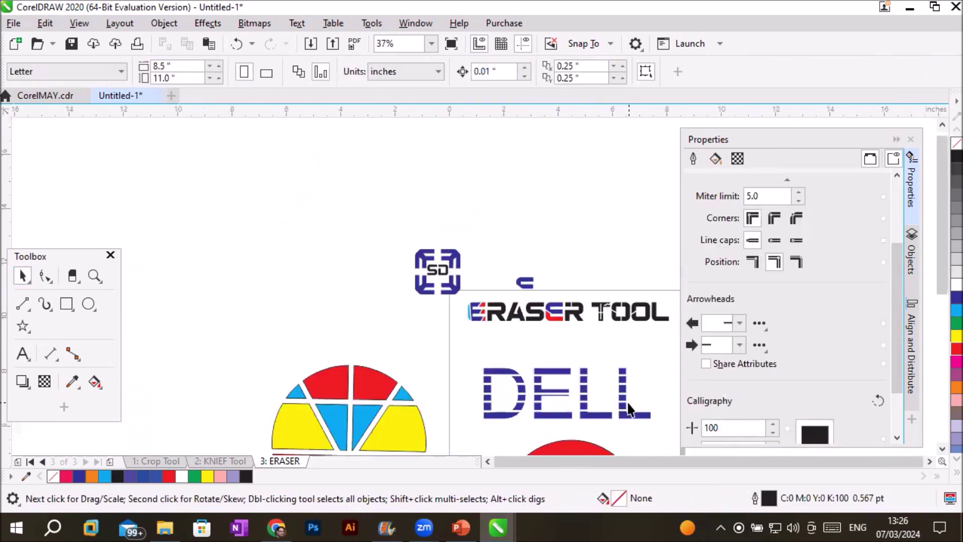
click(942, 449)
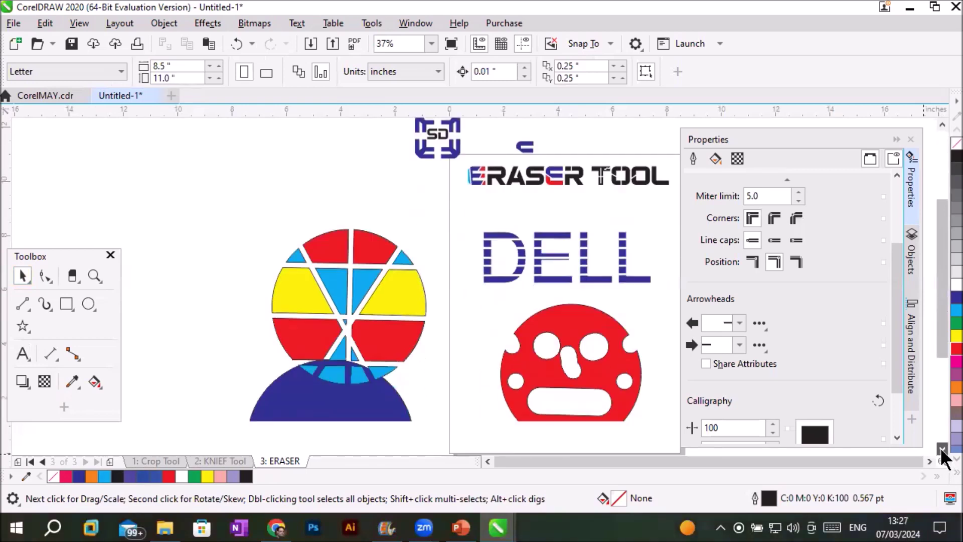
click(929, 460)
click(925, 459)
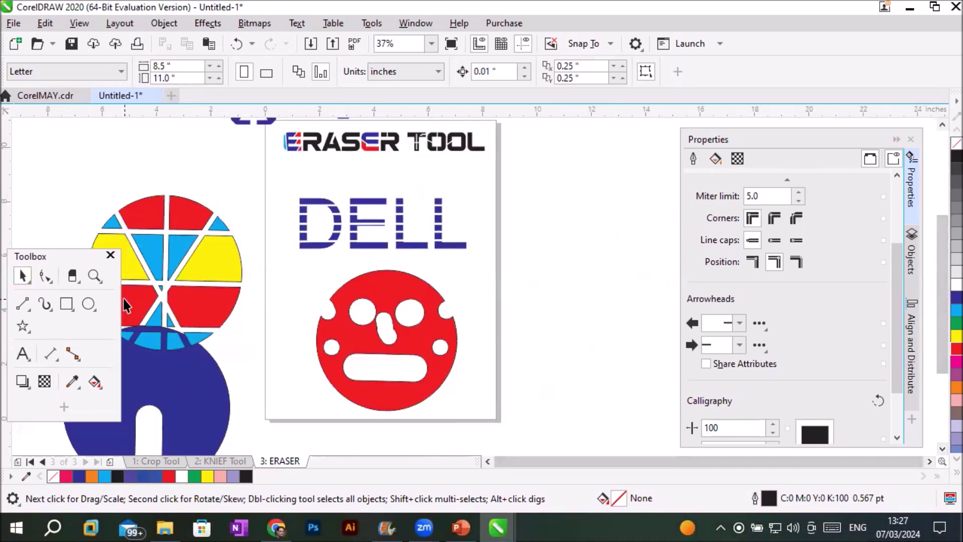
click(67, 271)
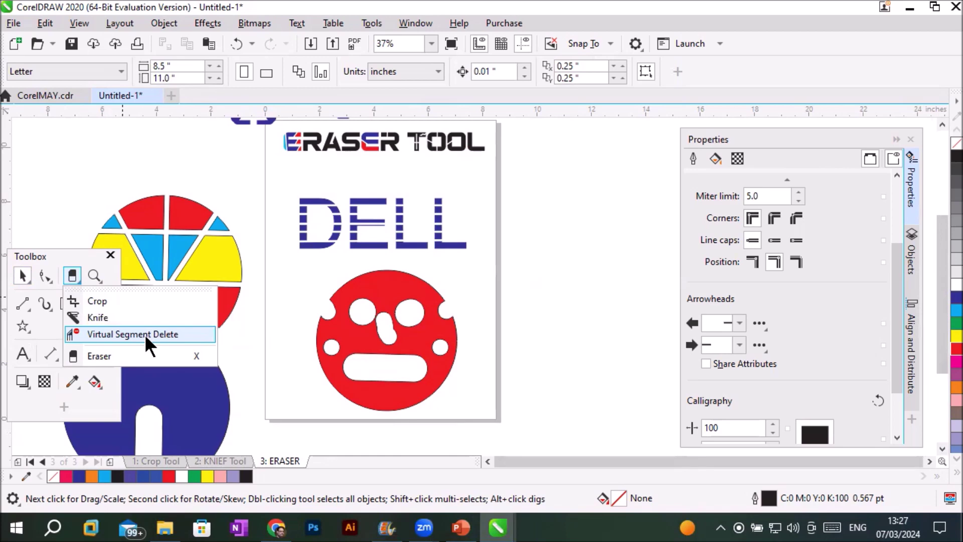
click(484, 305)
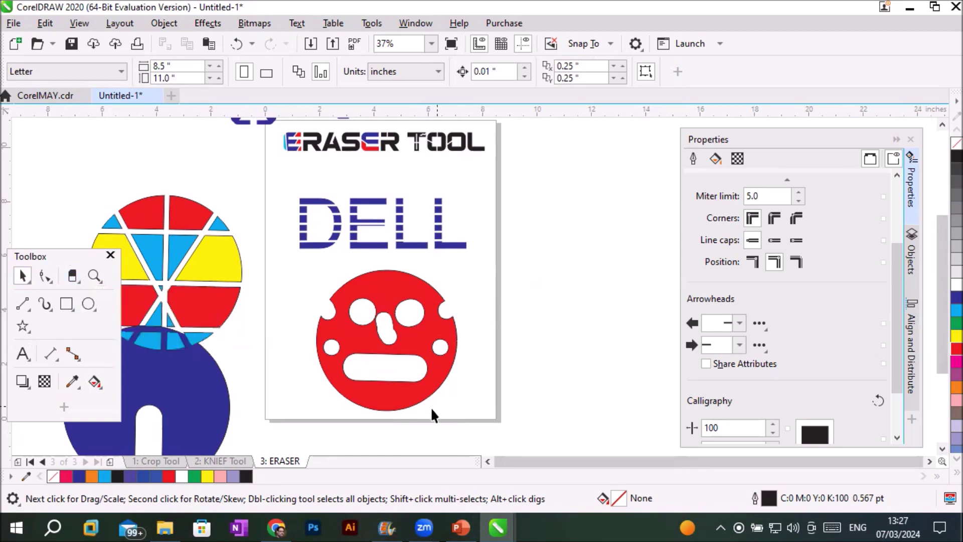
Step: Use Smart Fill with green C64 M0 Y80 K0 to fill the red face's two eye holes and its mouth
scroll(407, 401, up, 2)
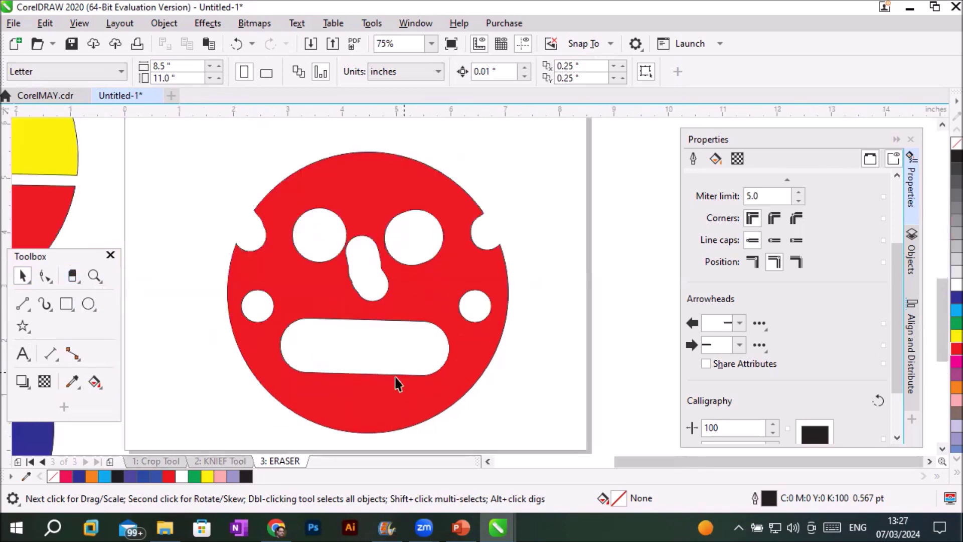
click(92, 381)
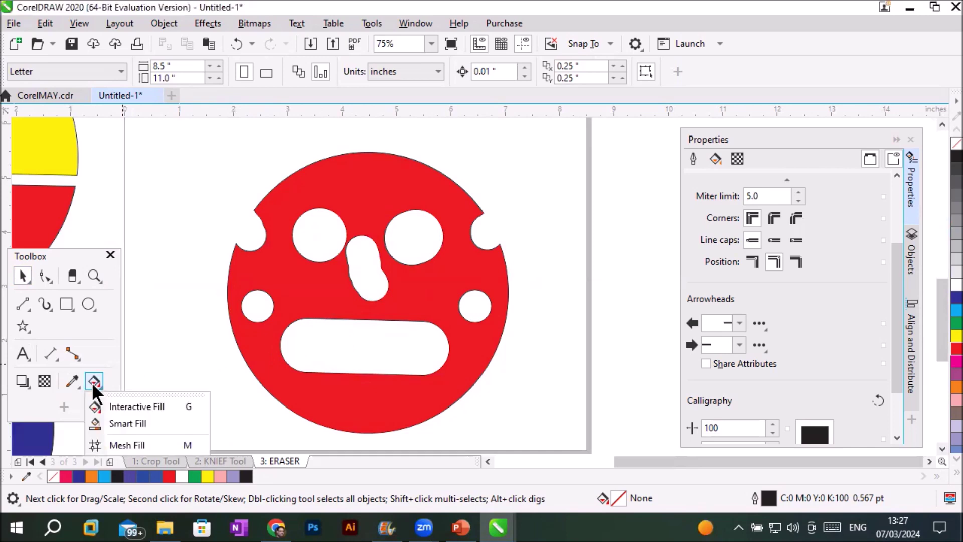
click(134, 423)
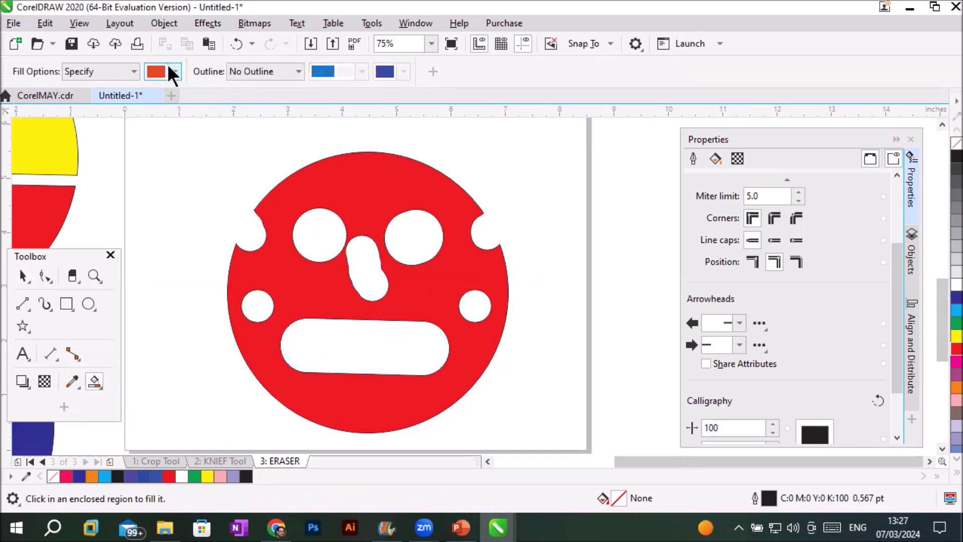
click(170, 69)
click(196, 255)
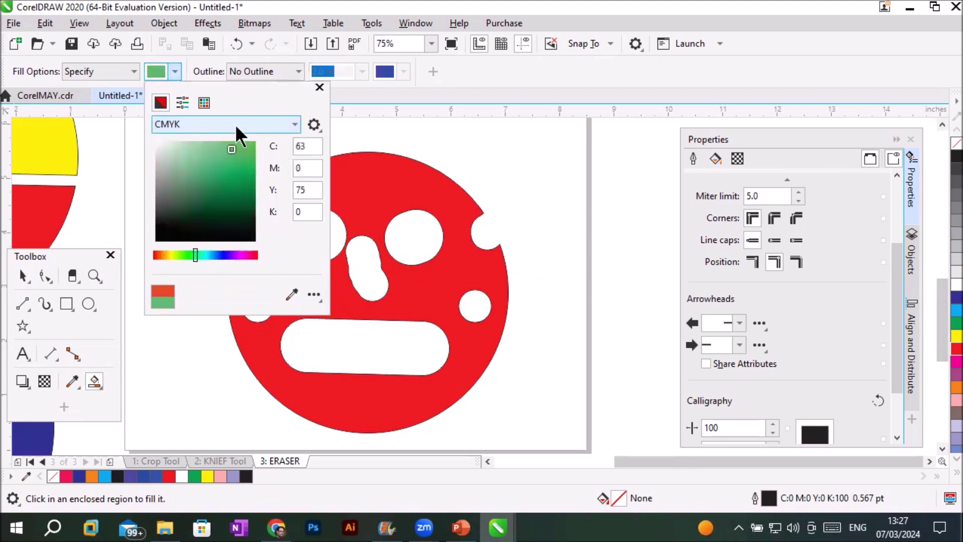
click(239, 148)
click(421, 226)
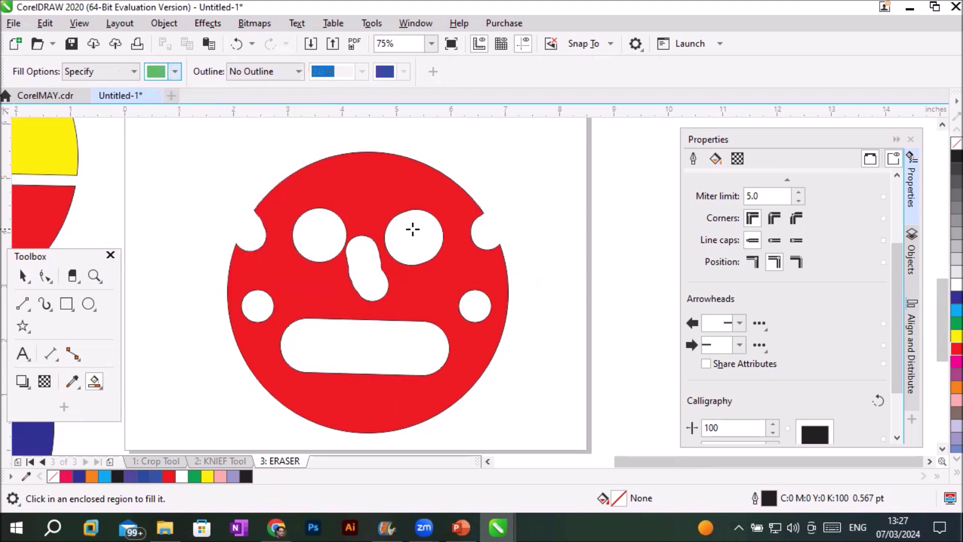
click(413, 225)
click(315, 234)
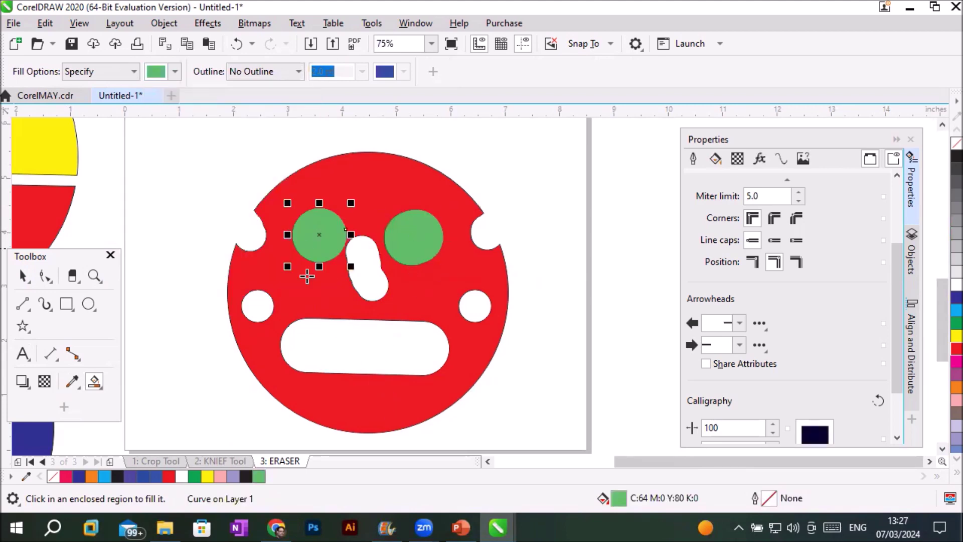
click(356, 353)
Step: Smart-fill the segmented circle's two yellow sections and the large blue circle below it with the same green
scroll(553, 257, up, 3)
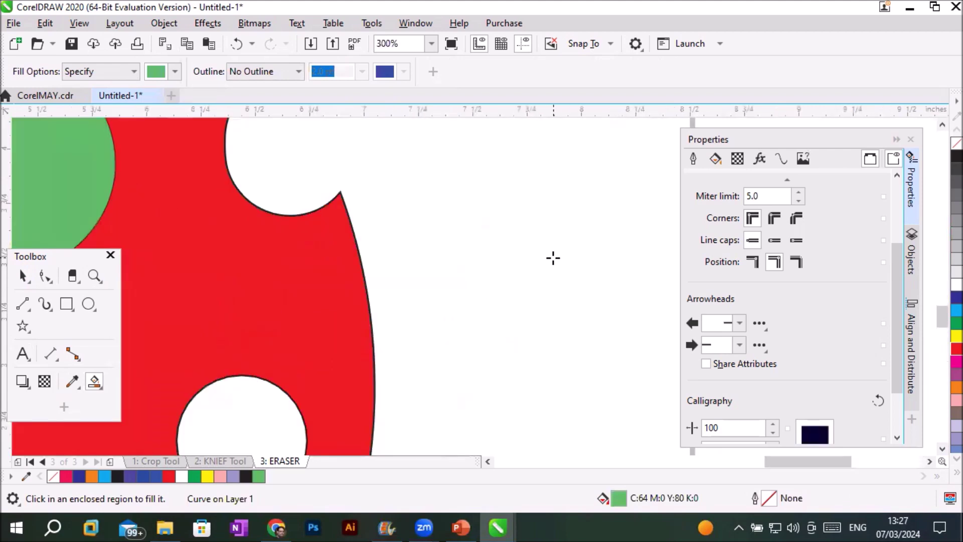
scroll(553, 257, down, 5)
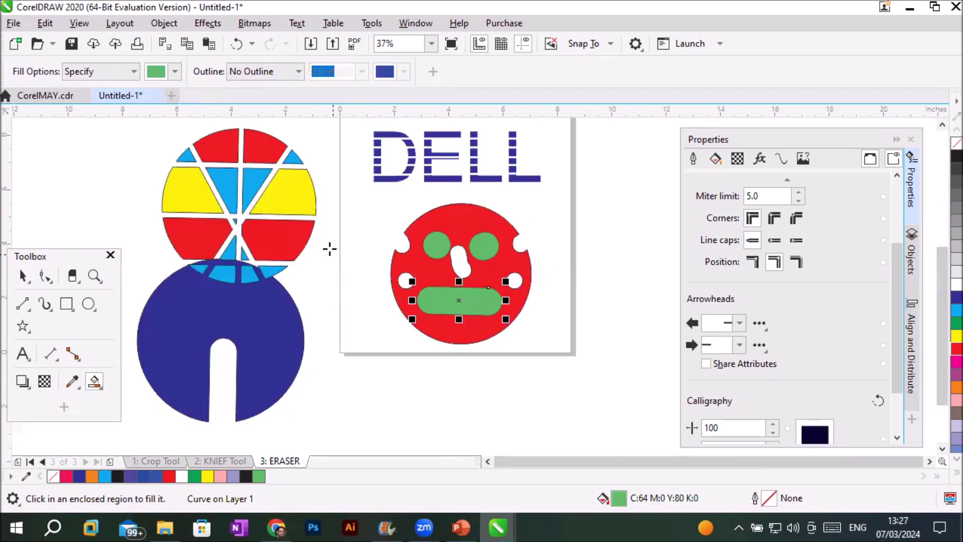
click(285, 198)
click(183, 194)
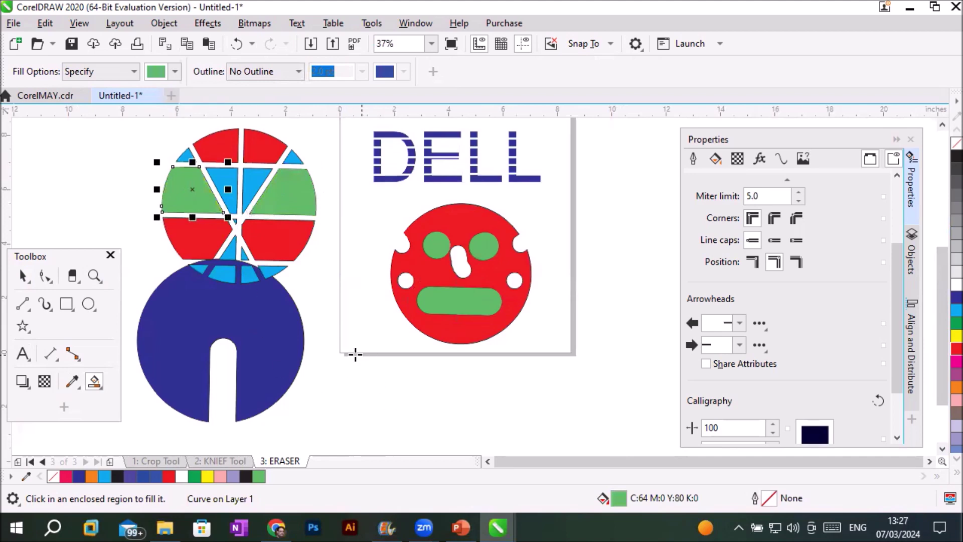
click(285, 350)
Step: Smart-fill overlapping blue pieces at all four corners of the SD logo's square frame with green C64 M0 Y80 K0
scroll(525, 265, down, 2)
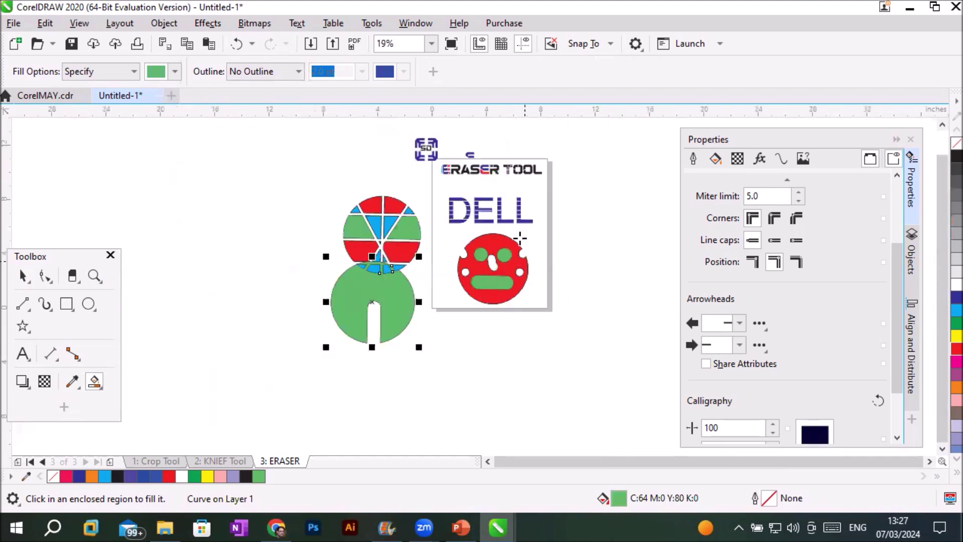
scroll(432, 139, up, 6)
click(441, 150)
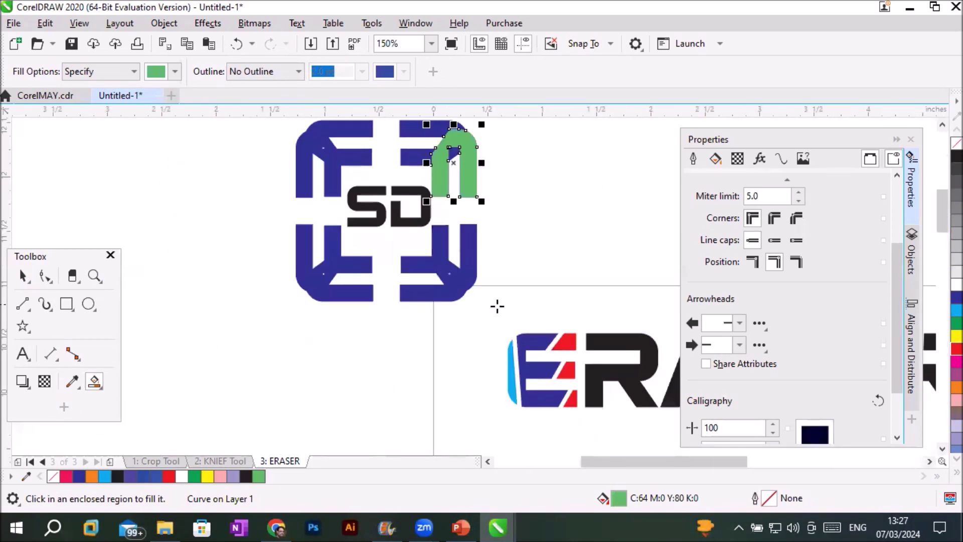
click(423, 294)
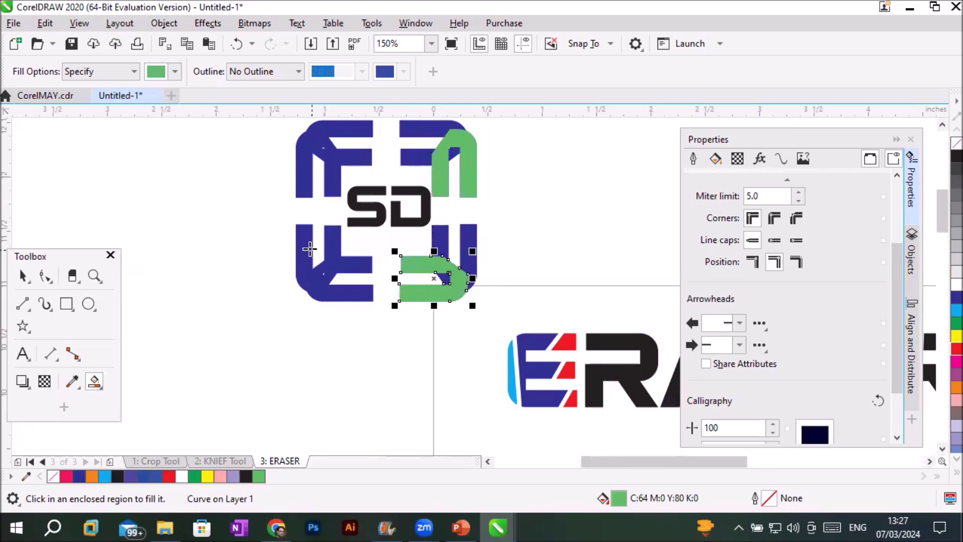
click(302, 226)
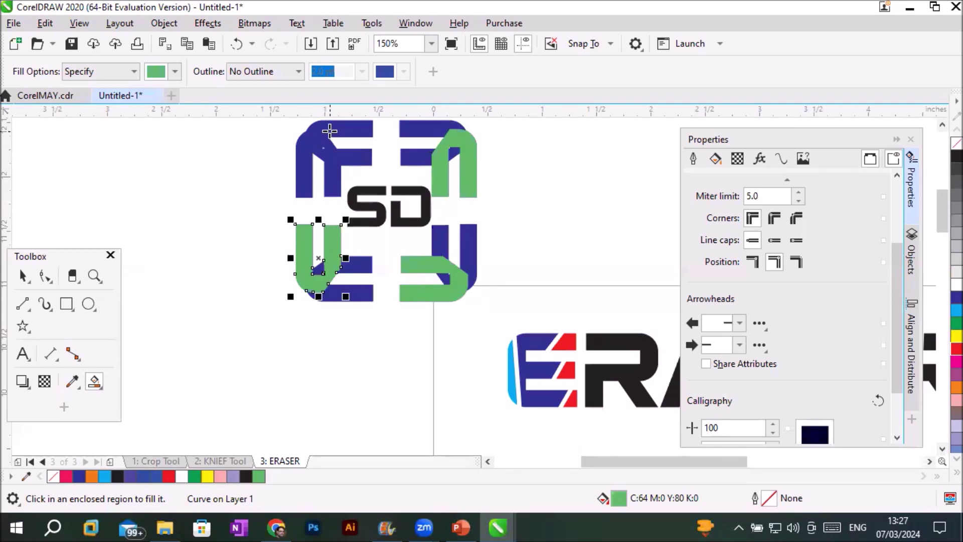
click(330, 131)
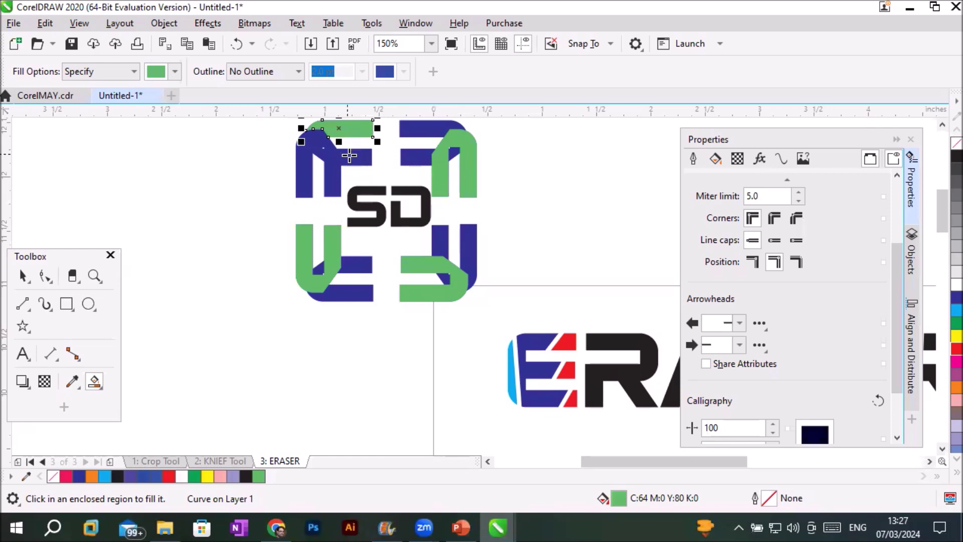
click(348, 154)
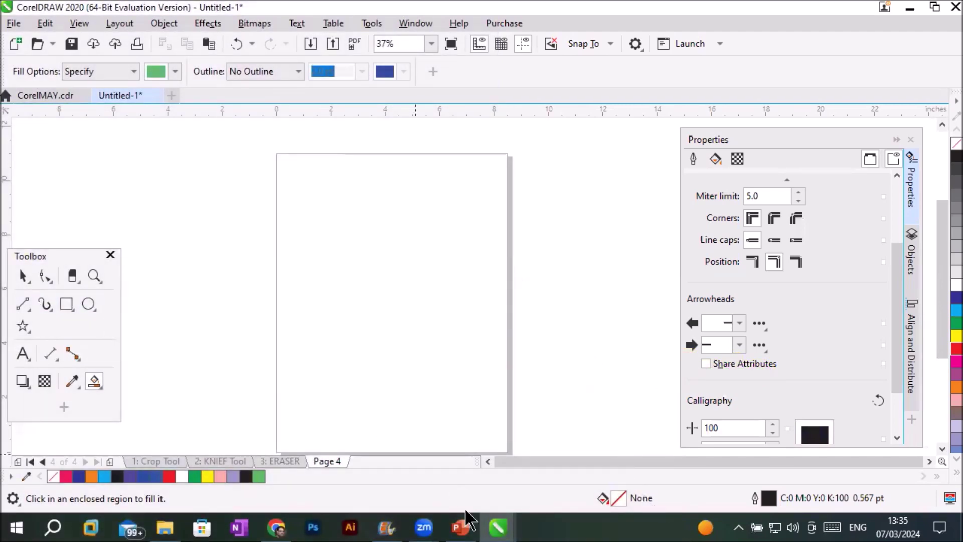
Step: Look at the Knife Tool slide in the PowerPoint presentation, then return to the Untitled-1 drawing in CorelDRAW
click(461, 527)
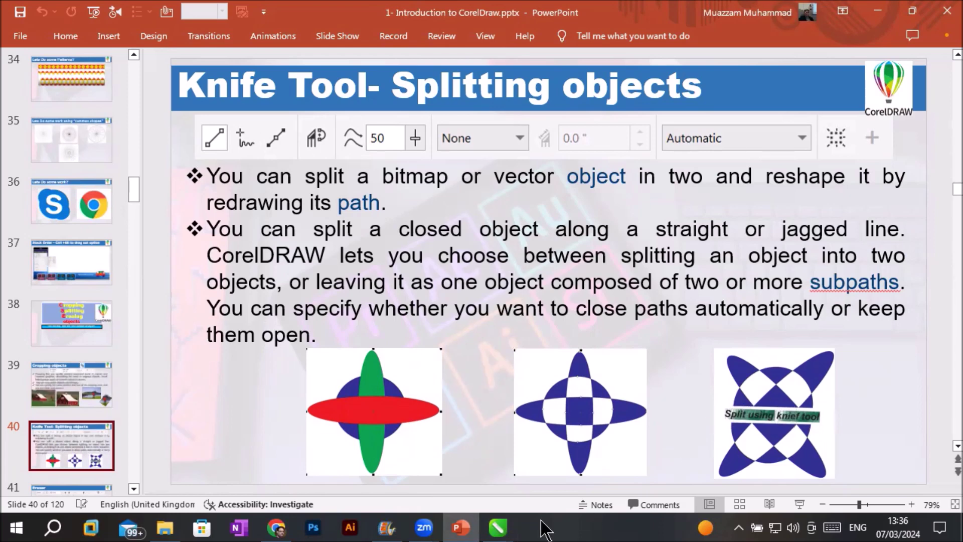
mouse_move(497, 524)
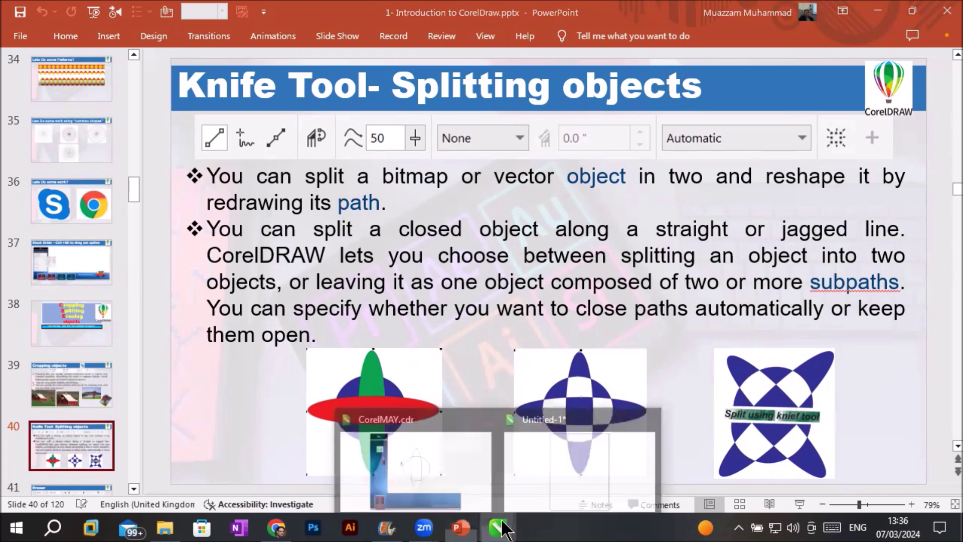
click(566, 469)
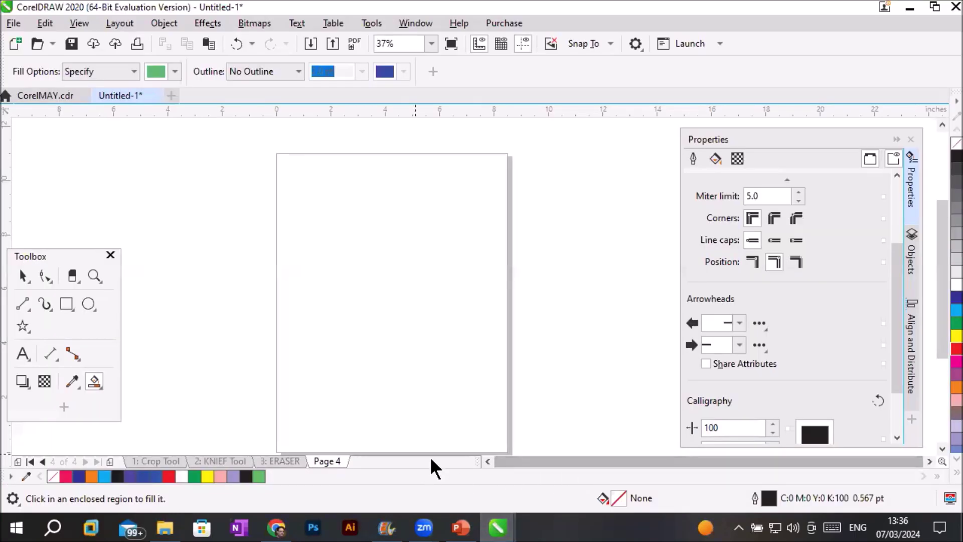
Step: Go to the KNIEF Tool page and delete the empty square below the title
click(232, 460)
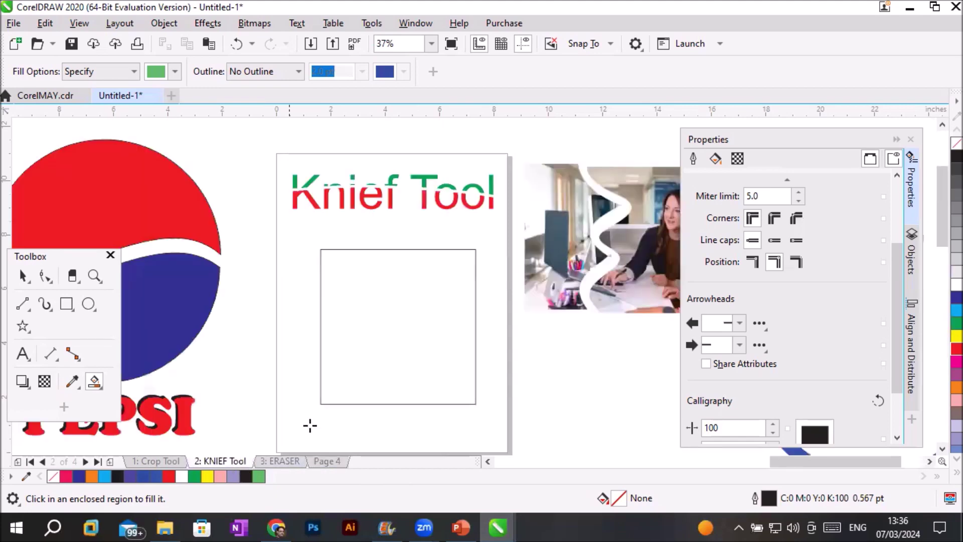
scroll(370, 395, down, 2)
scroll(388, 412, up, 2)
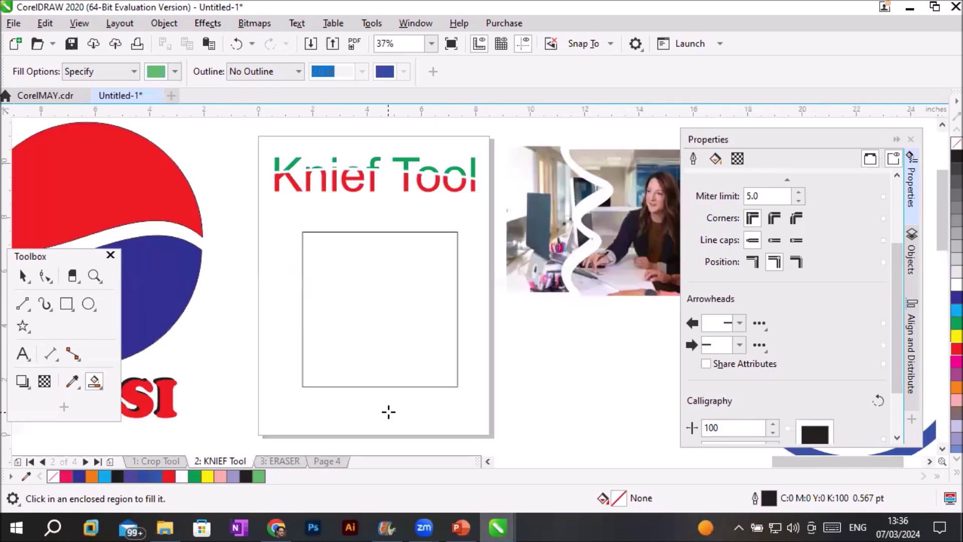
click(21, 277)
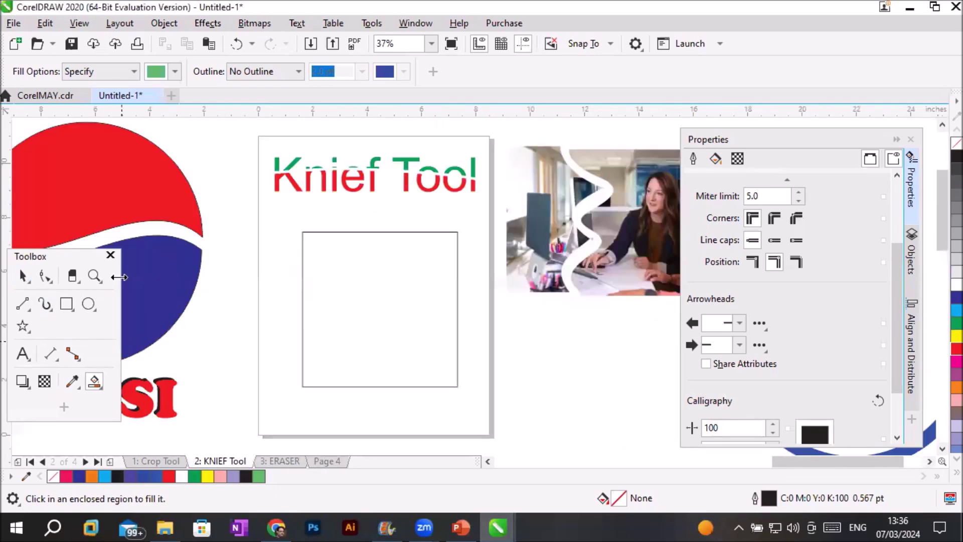
click(325, 303)
key(Delete)
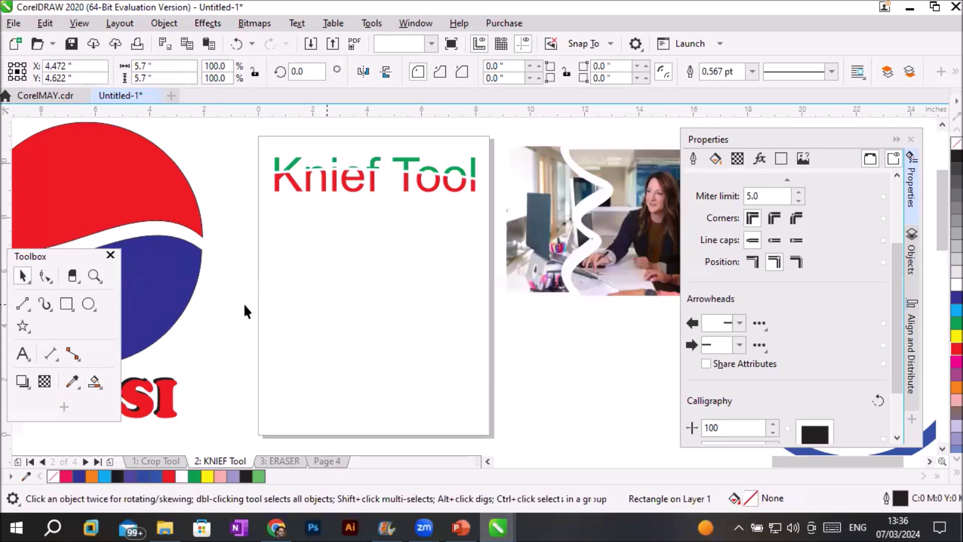
Step: Draw a near-circle about 4.6 by 4.7 inches below the title and a narrow upright ellipse about 0.9 by 6.7 inches, filled red
click(88, 303)
drag(298, 250, 422, 378)
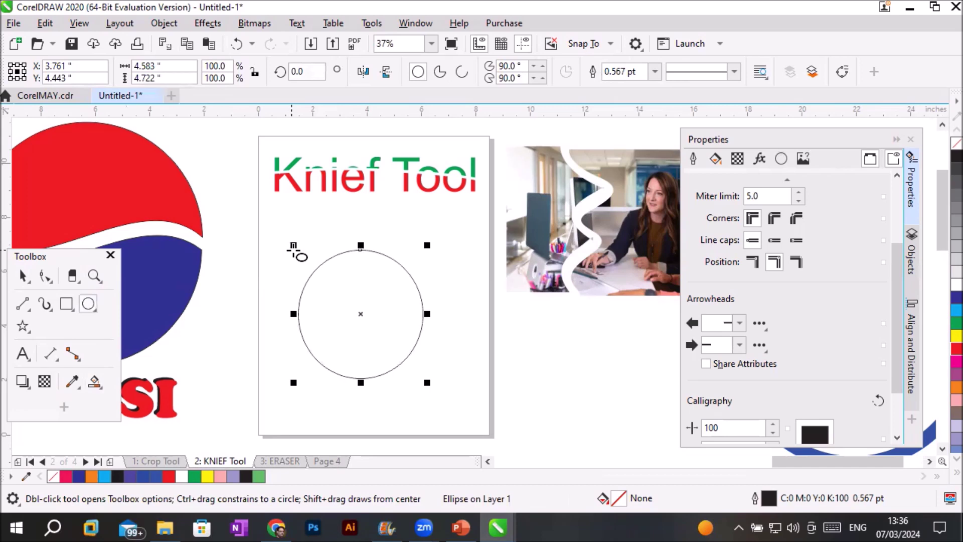
drag(311, 216, 336, 398)
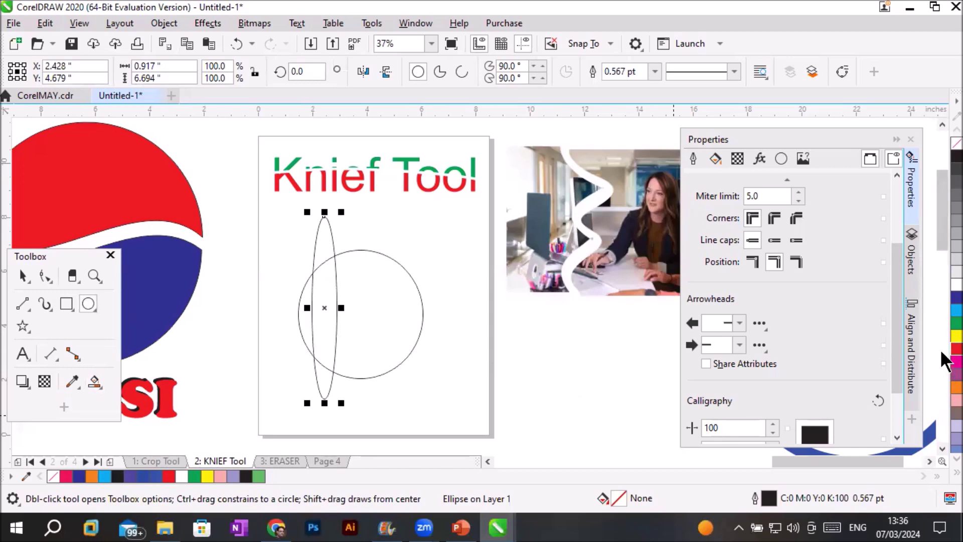
click(956, 348)
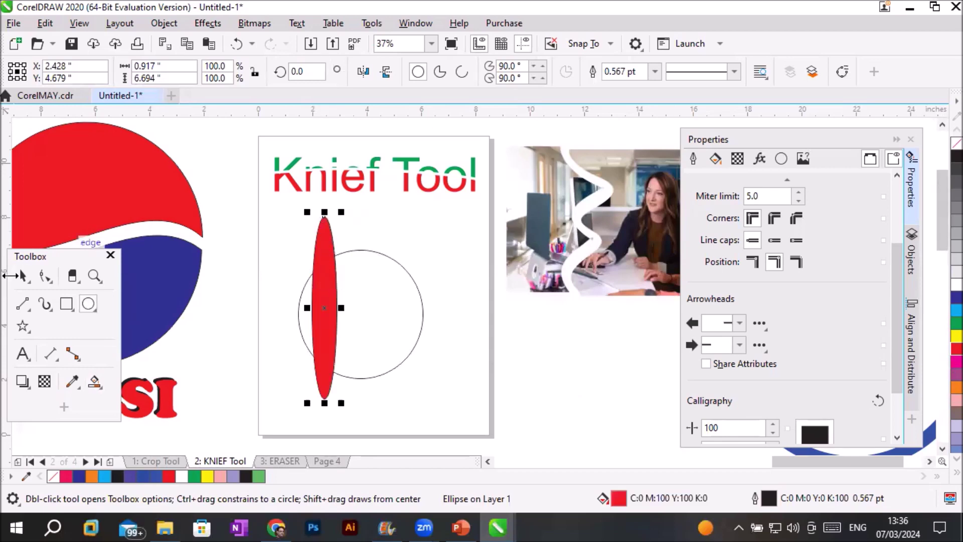
Step: Rotate the red ellipse to about 321.6 degrees, move it across the circle's centre and cross it with a mirrored copy
click(23, 276)
click(323, 270)
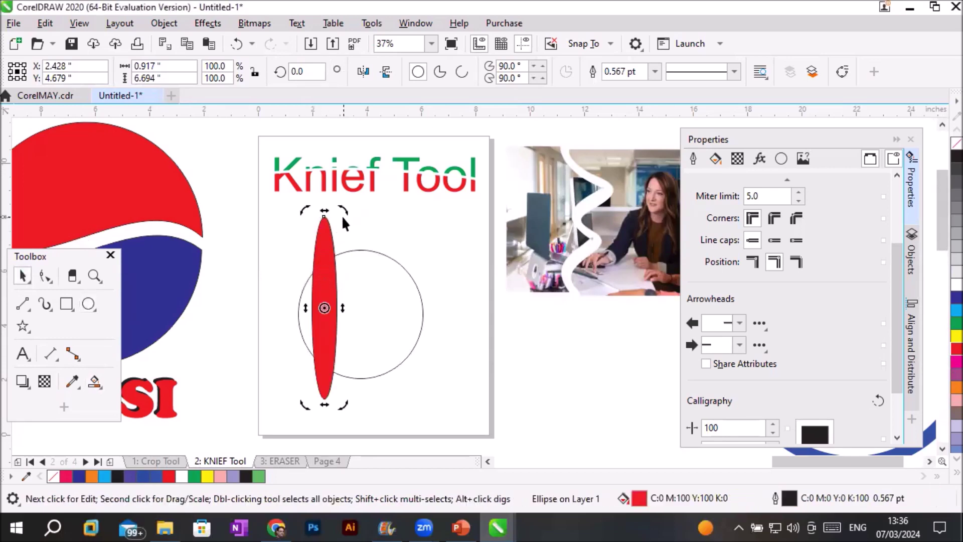
drag(346, 209, 411, 236)
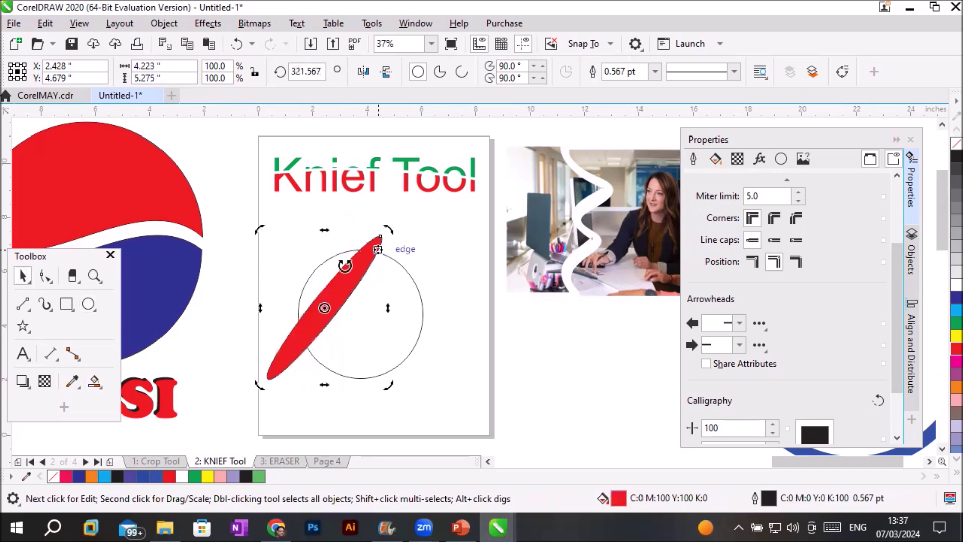
drag(345, 283, 396, 296)
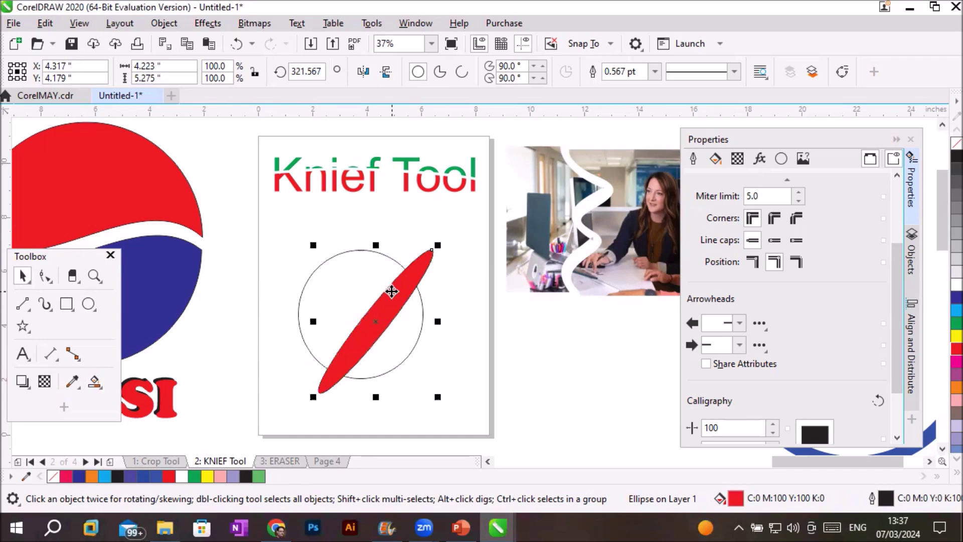
drag(435, 322, 373, 307)
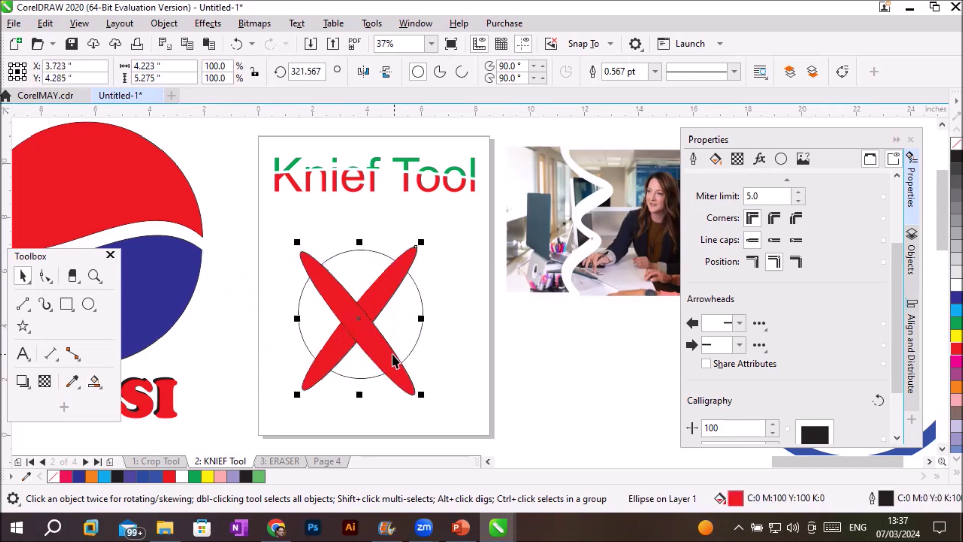
Step: Shift the circle behind the crossed ellipses, fill it blue and combine all three shapes into one curve
click(302, 343)
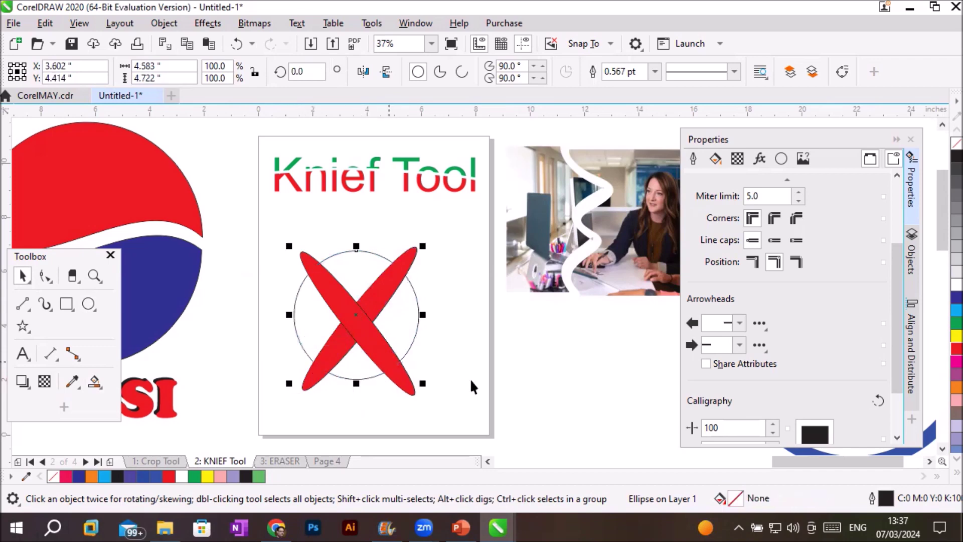
drag(954, 300, 351, 346)
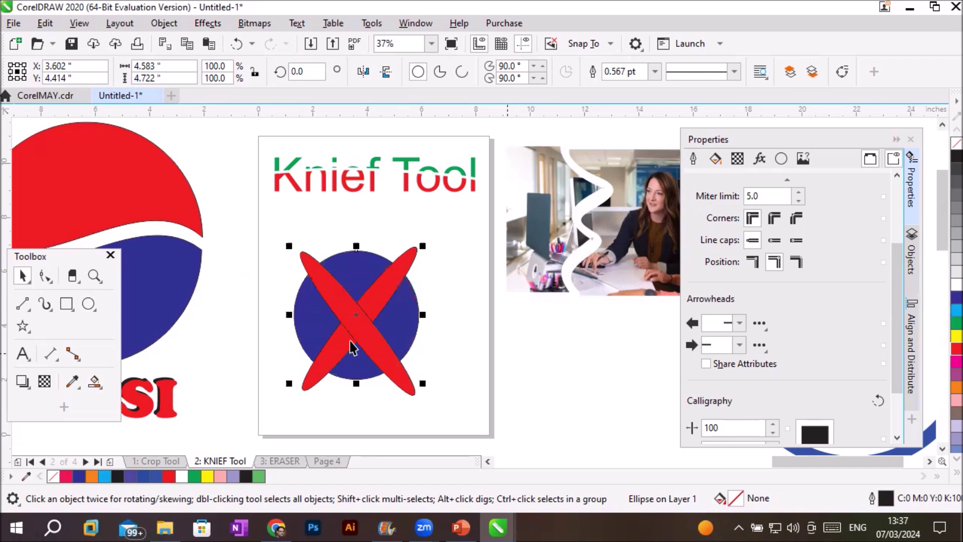
drag(259, 236, 453, 401)
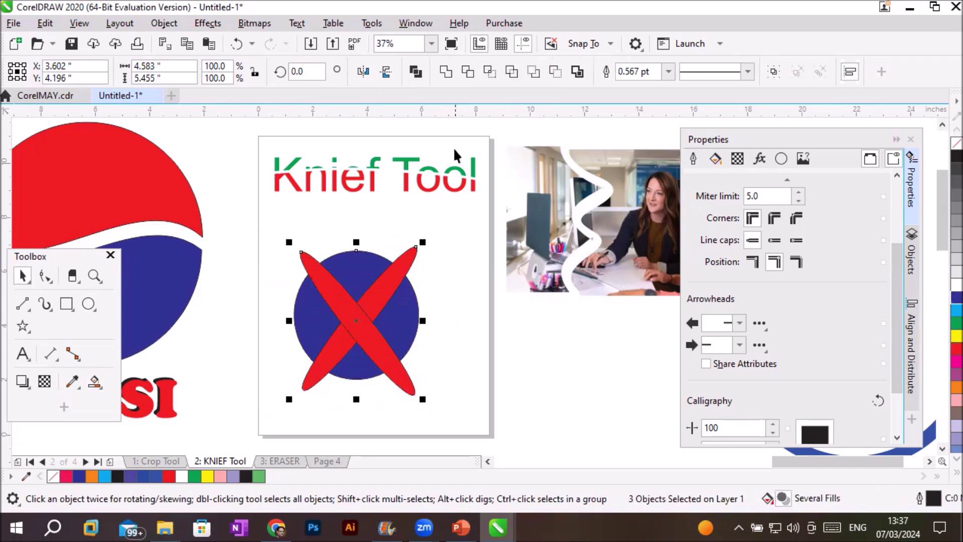
click(416, 72)
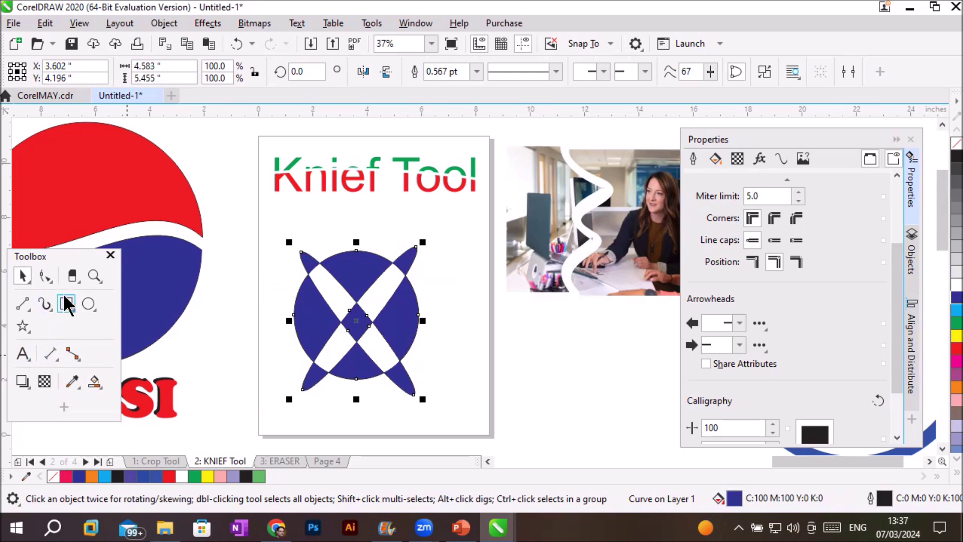
Step: Slice the combined blue shape horizontally through its middle with the Knife tool, using a 0.1 inch gap
click(70, 279)
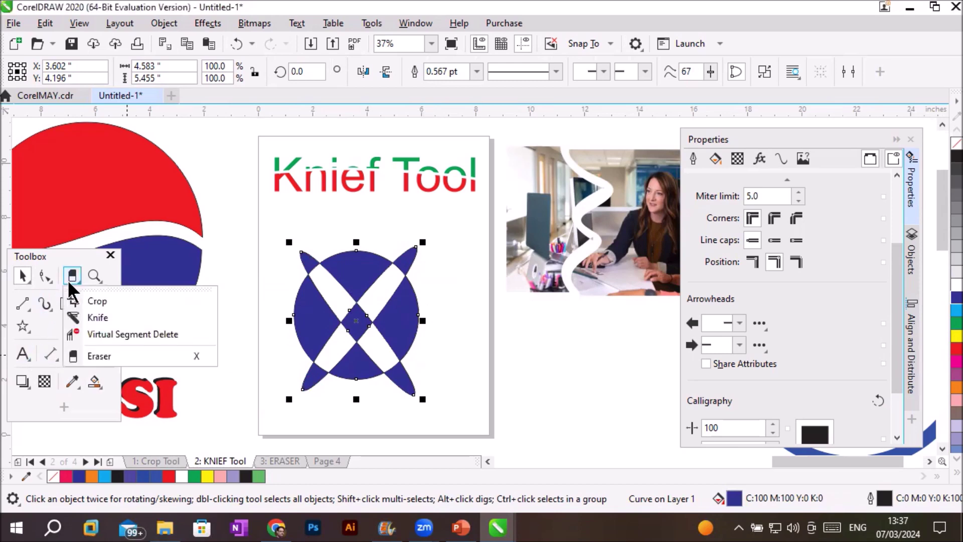
click(101, 318)
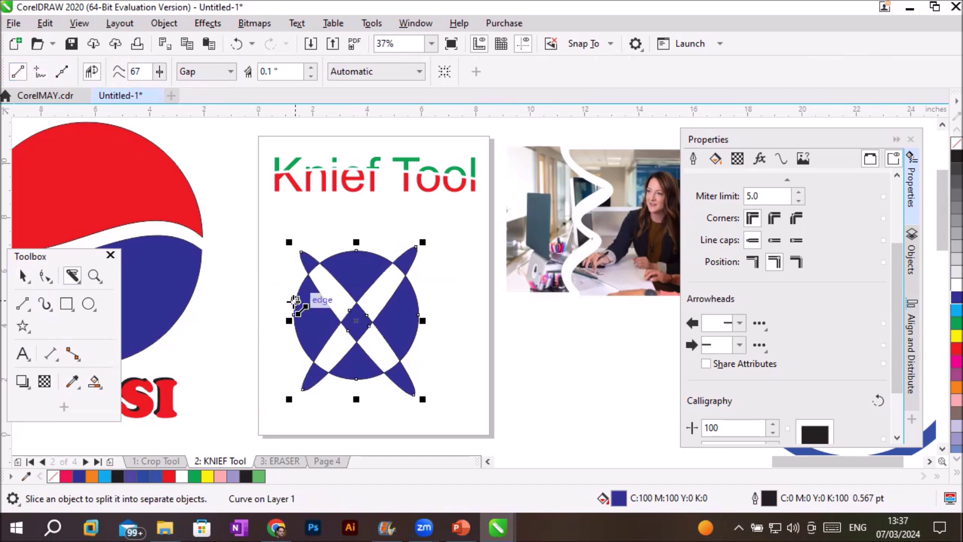
drag(335, 320, 490, 327)
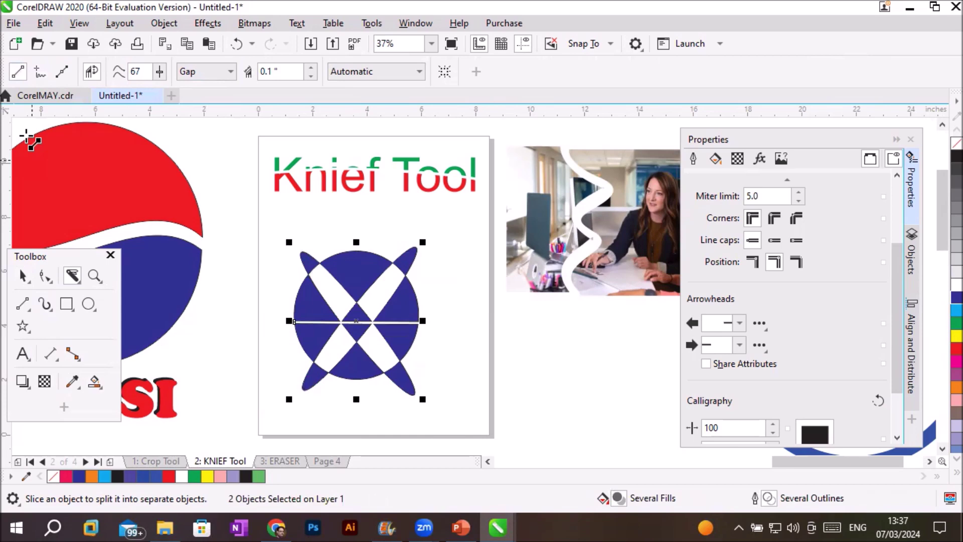
Step: Move the lower half of the sliced shape straight down to leave a wide band between the halves
click(23, 276)
click(361, 369)
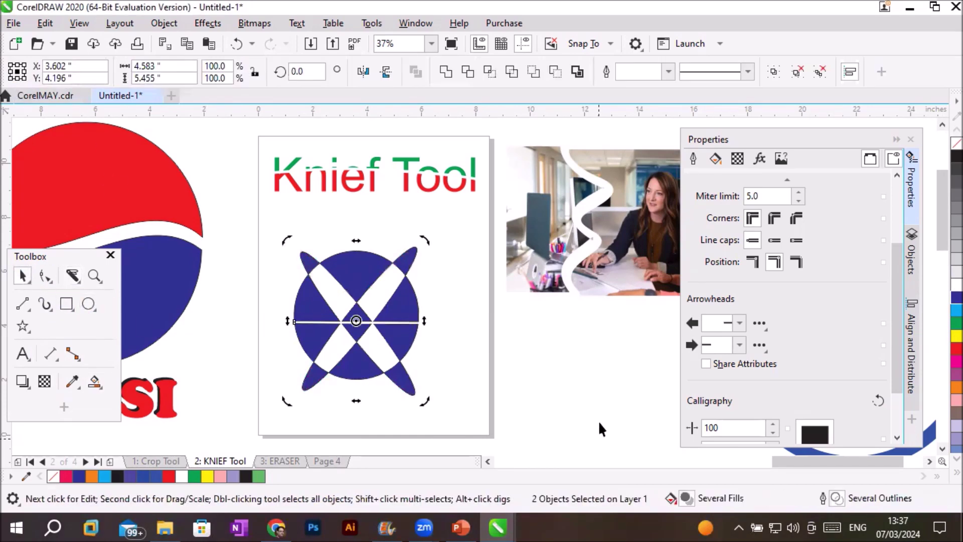
click(491, 347)
drag(355, 377, 358, 375)
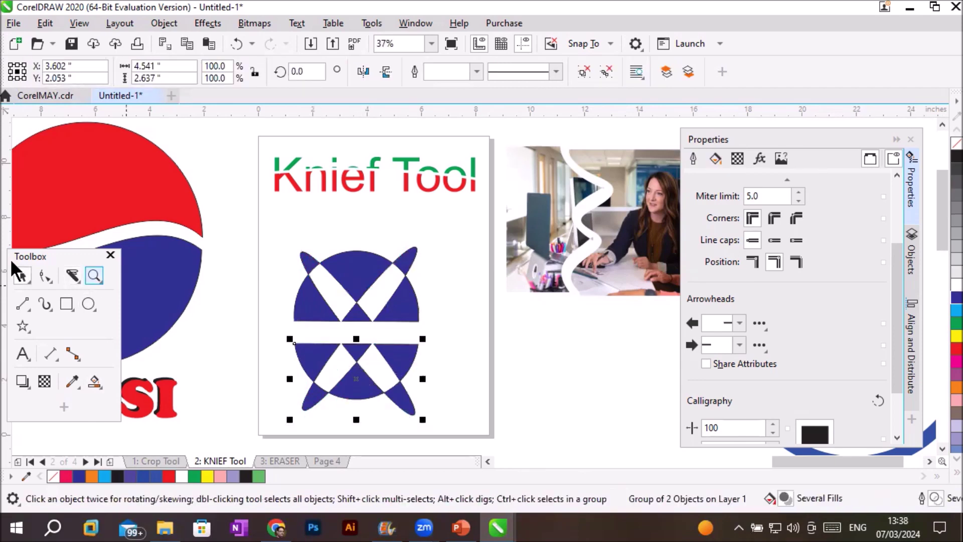
Step: Add the text USE OF KNIEF TOOL in the gap between the two halves and centre it there
click(23, 354)
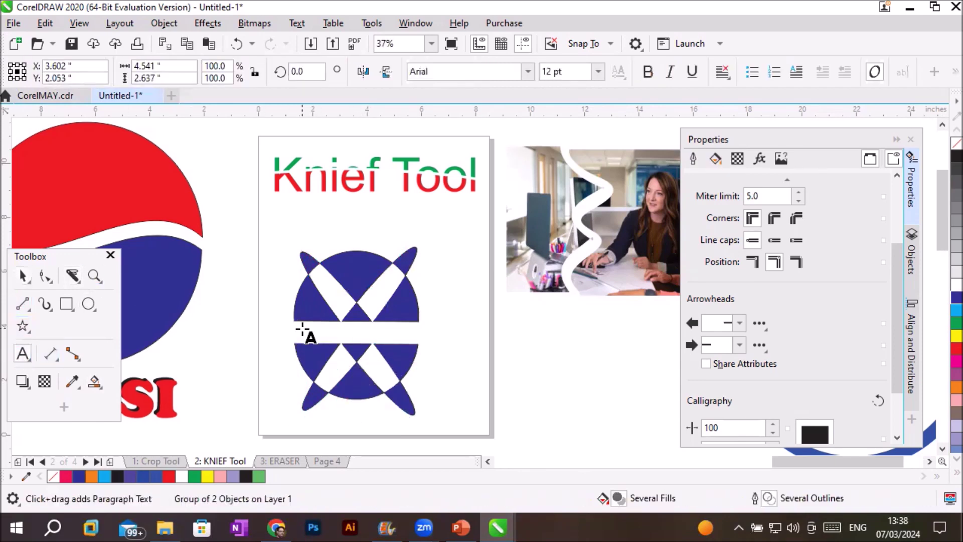
click(307, 328)
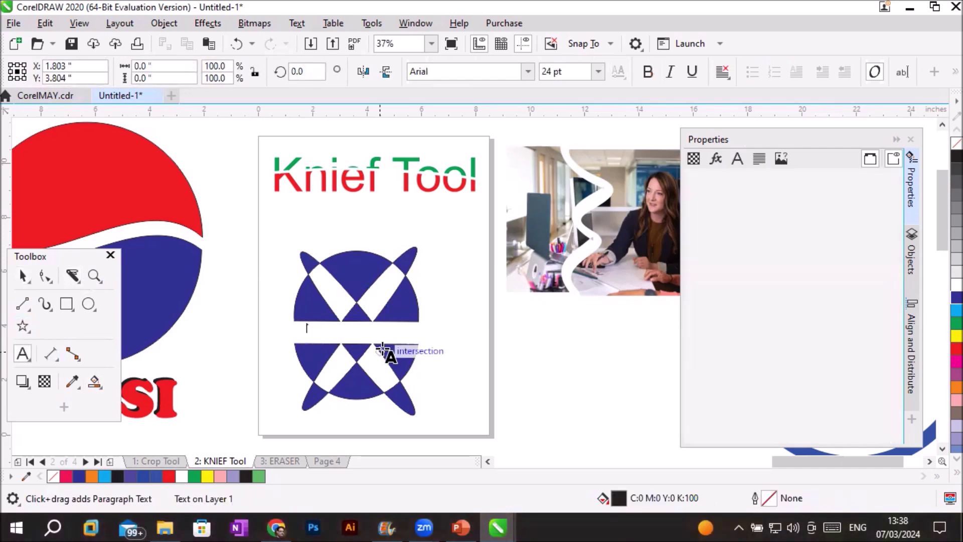
text(USE OF KN)
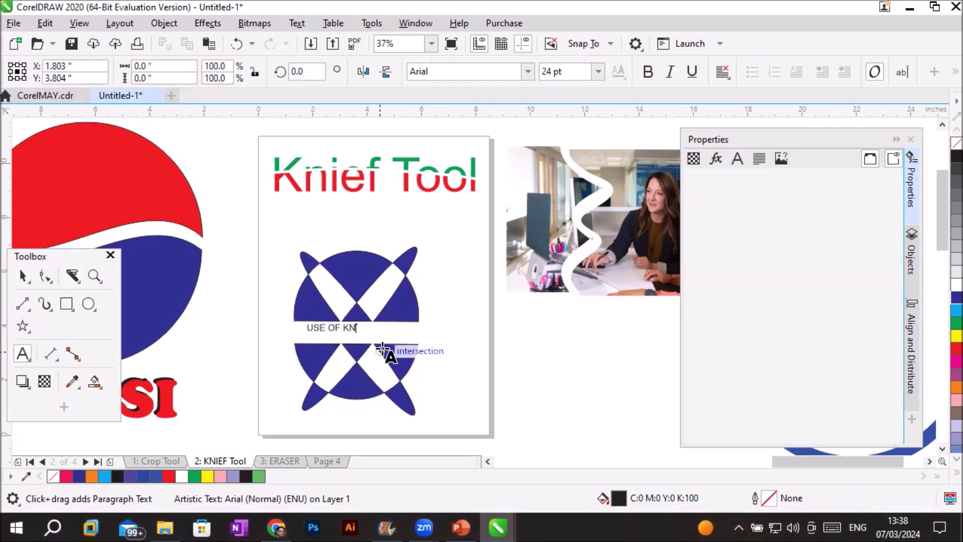
text(IEF TOOL)
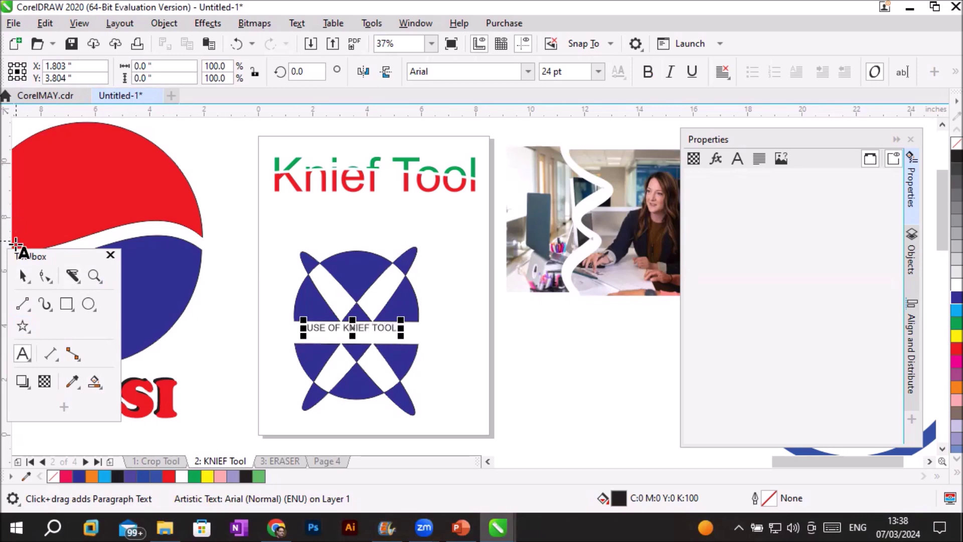
click(22, 275)
drag(326, 329, 336, 337)
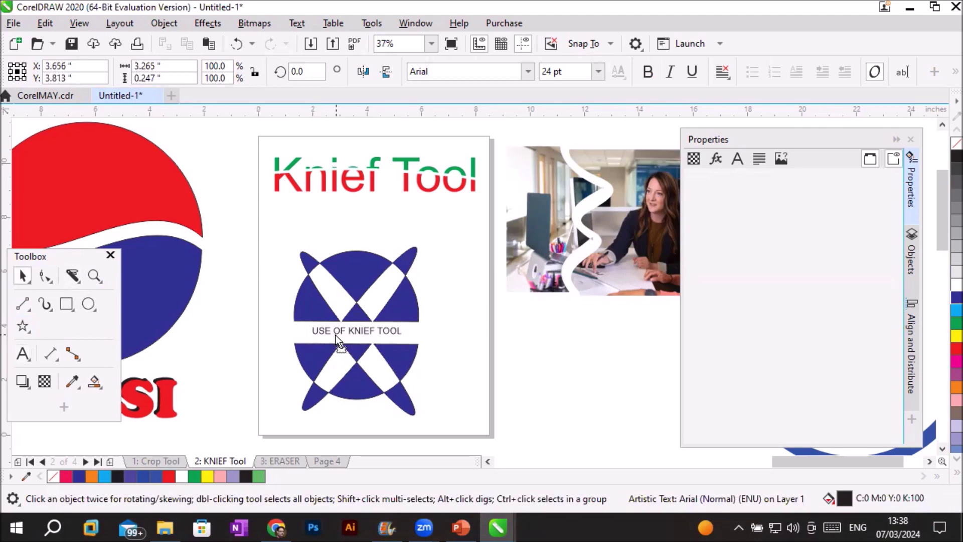
Step: Change the USE OF KNIEF TOOL text to the b Back Alley font at 36 pt
click(532, 71)
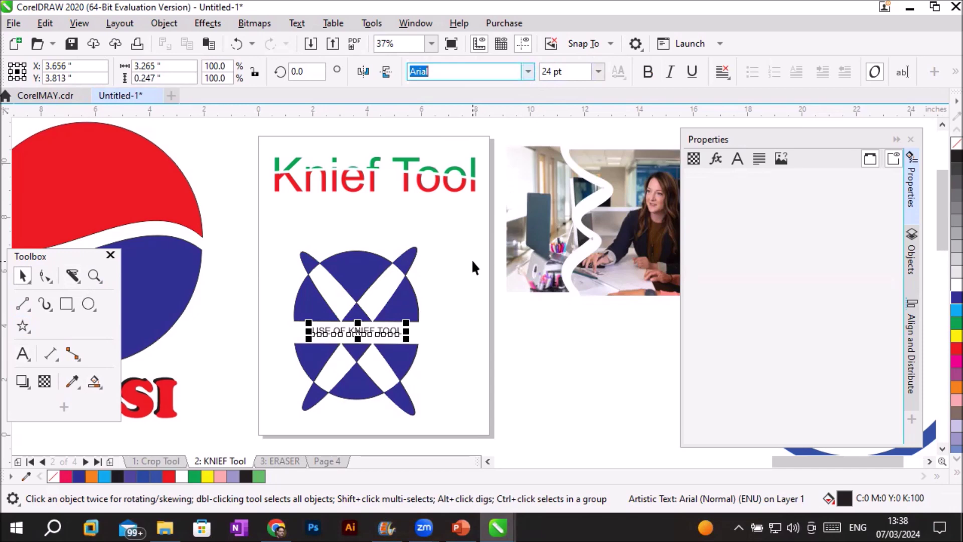
click(528, 71)
click(507, 253)
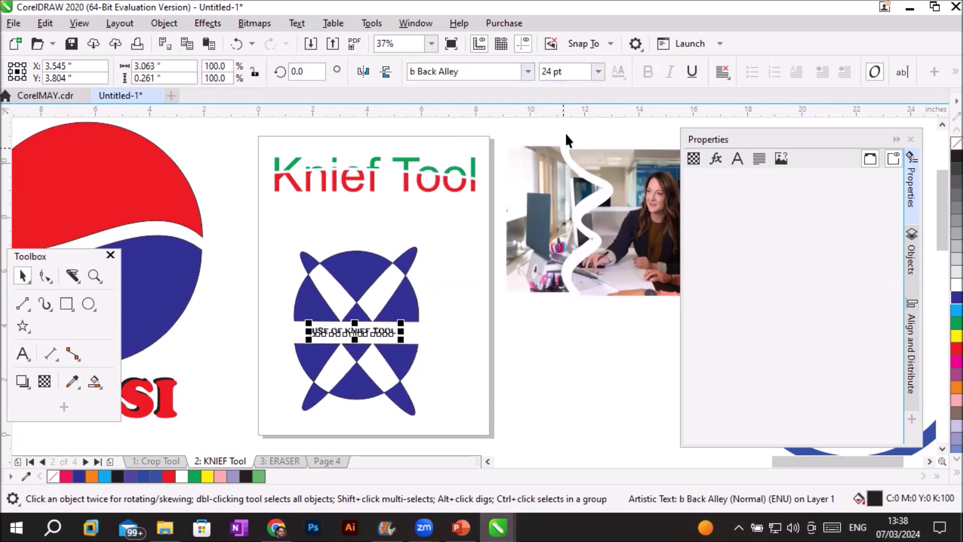
click(599, 71)
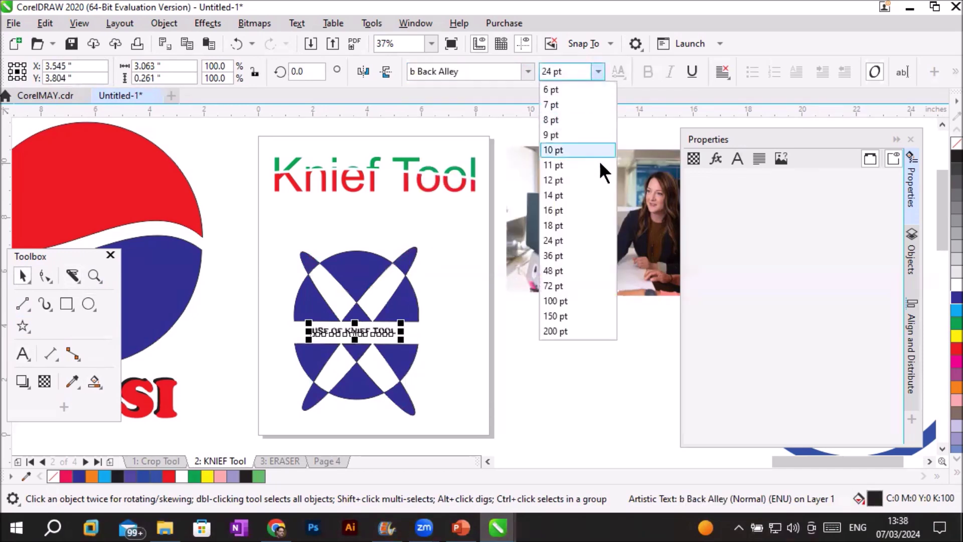
click(570, 250)
Step: Centre the enlarged text in the gap between the two blue halves and colour it red
drag(354, 335, 337, 341)
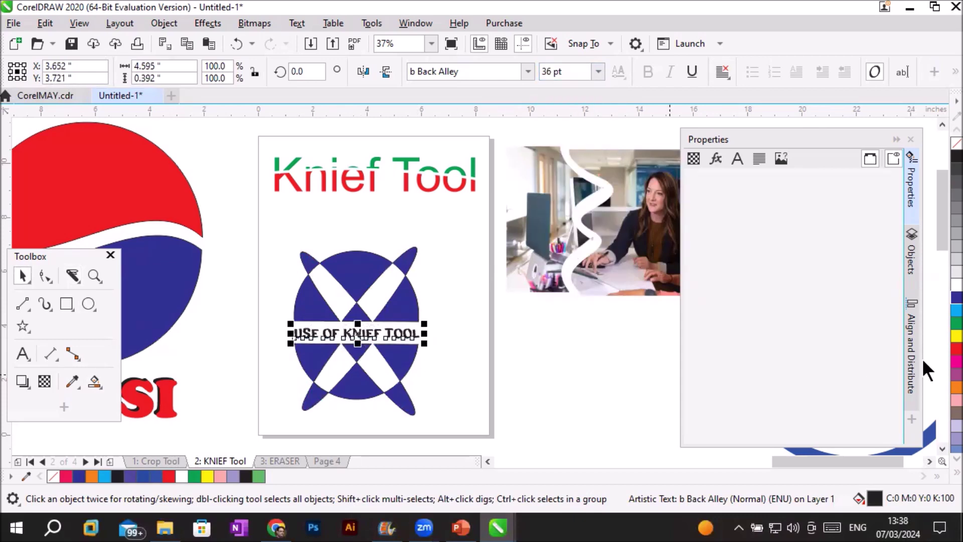
click(941, 350)
click(535, 363)
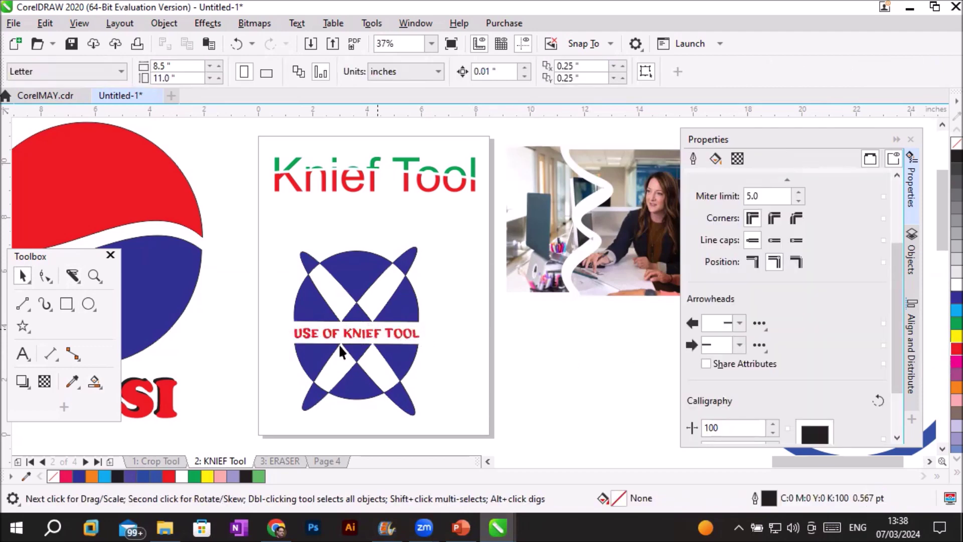
Step: Use Smart Fill with green and no outline on the small centre triangles directly above and below the text
scroll(323, 303, up, 2)
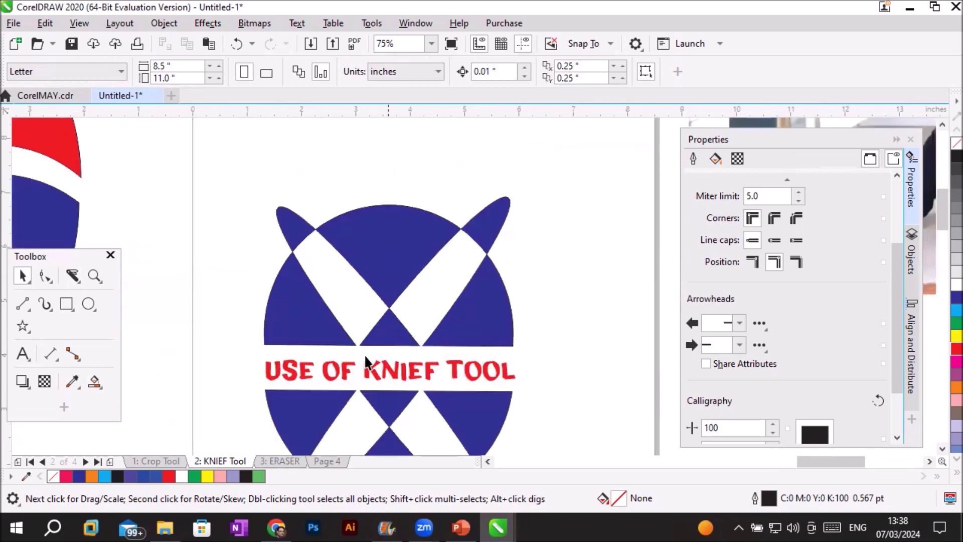
scroll(357, 347, up, 3)
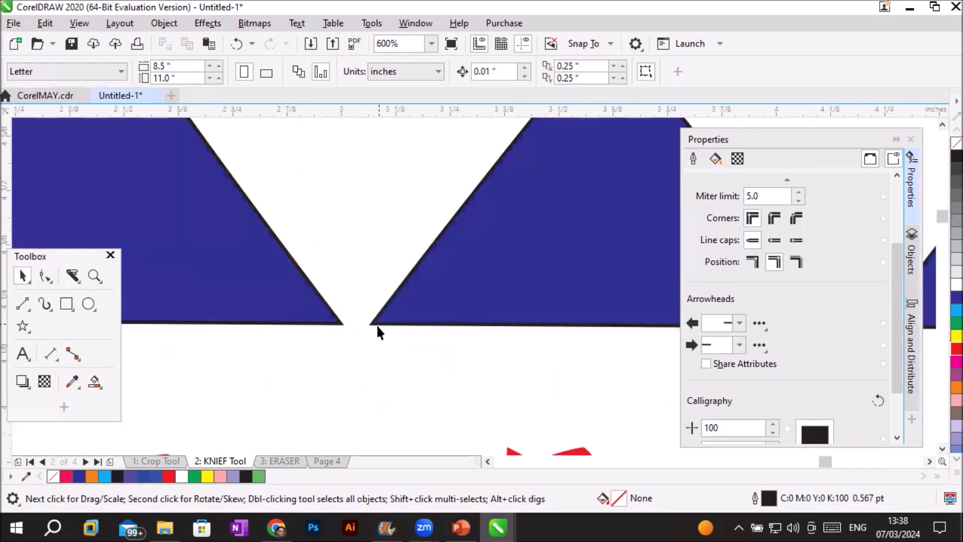
scroll(362, 331, down, 2)
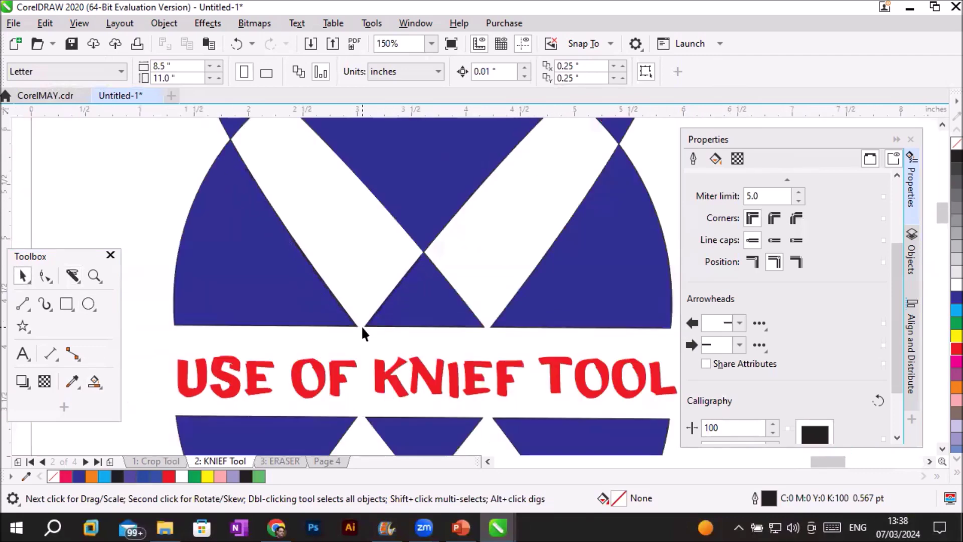
scroll(364, 326, down, 1)
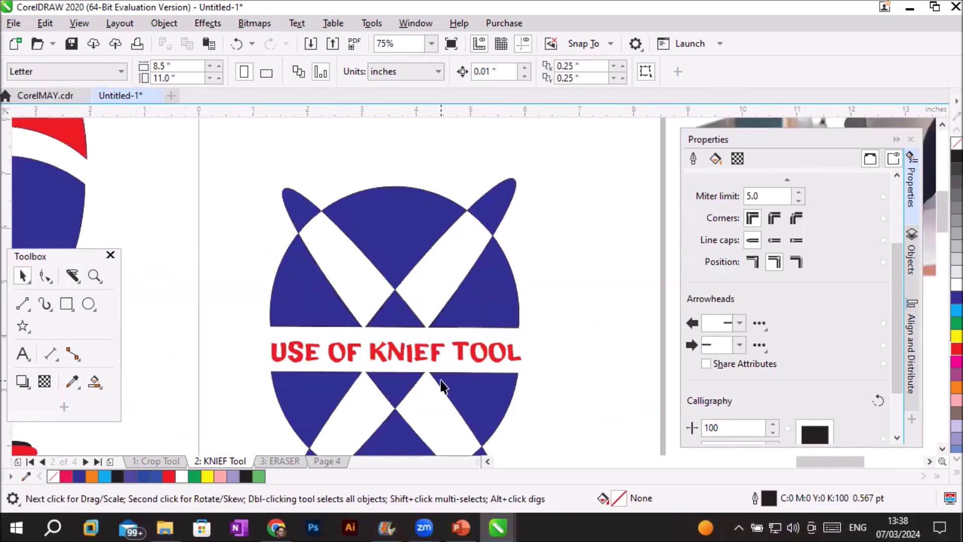
click(394, 317)
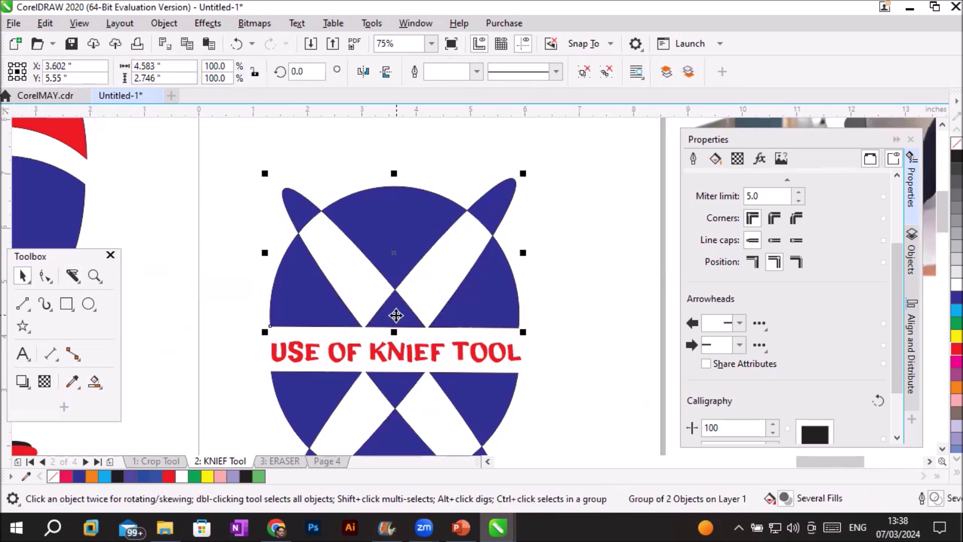
click(90, 384)
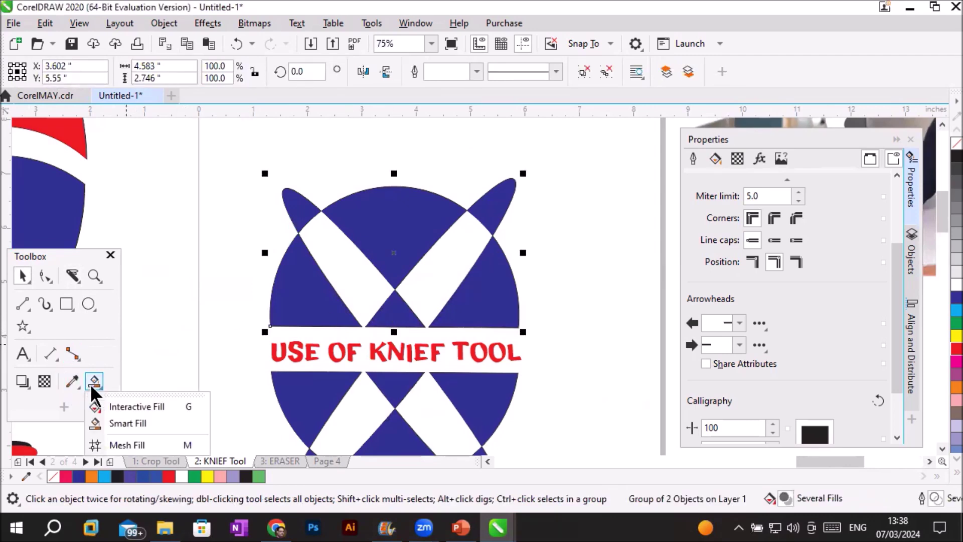
click(126, 417)
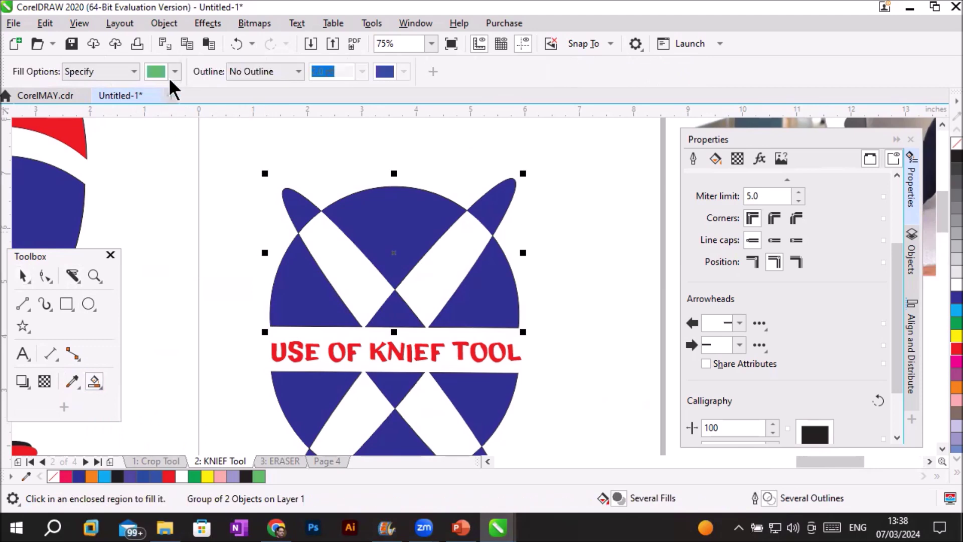
click(390, 314)
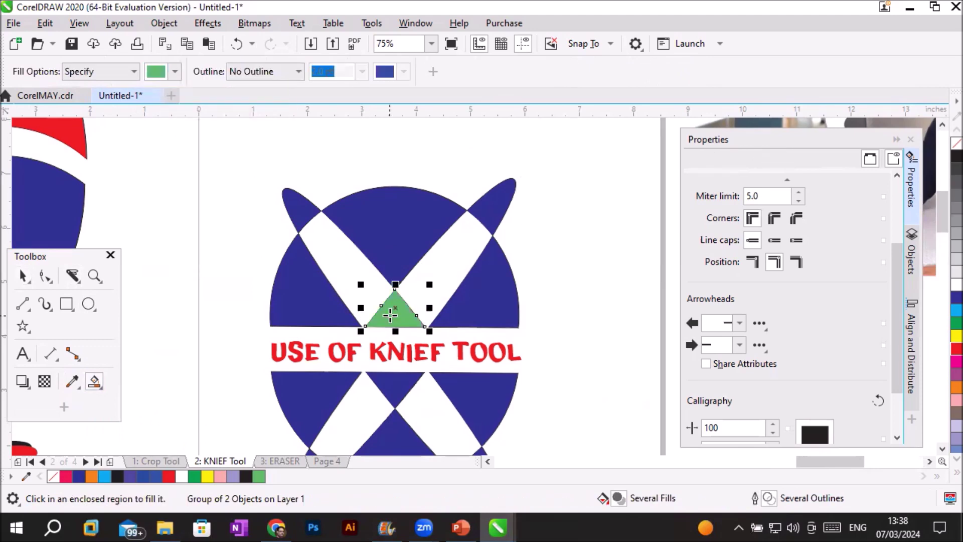
click(394, 388)
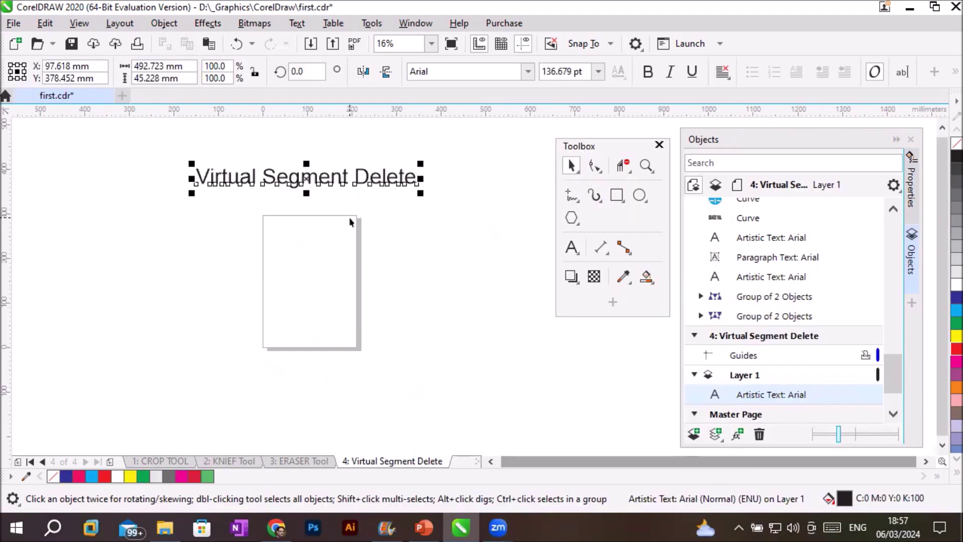
Step: Draw an ellipse about 173 × 190 mm on the Virtual Segment Delete page and place a copy overlapping its right side
click(639, 195)
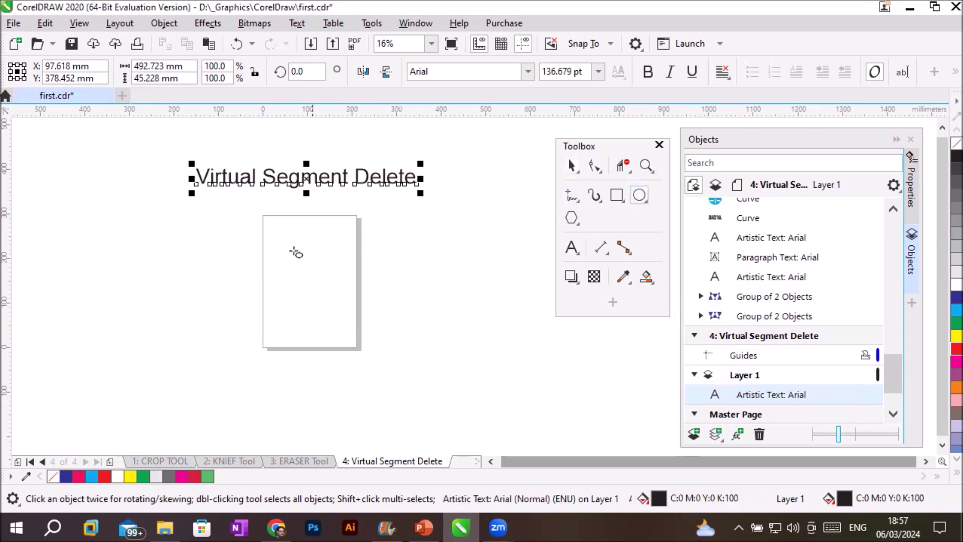
mouse_move(270, 232)
mouse_down()
mouse_move(319, 305)
mouse_move(369, 331)
mouse_move(351, 321)
mouse_up()
click(571, 166)
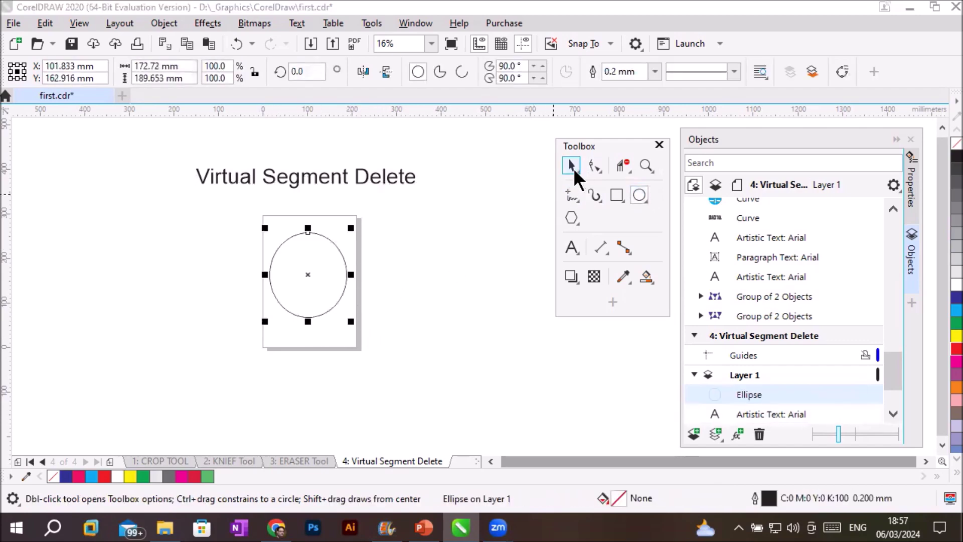
drag(320, 288, 376, 284)
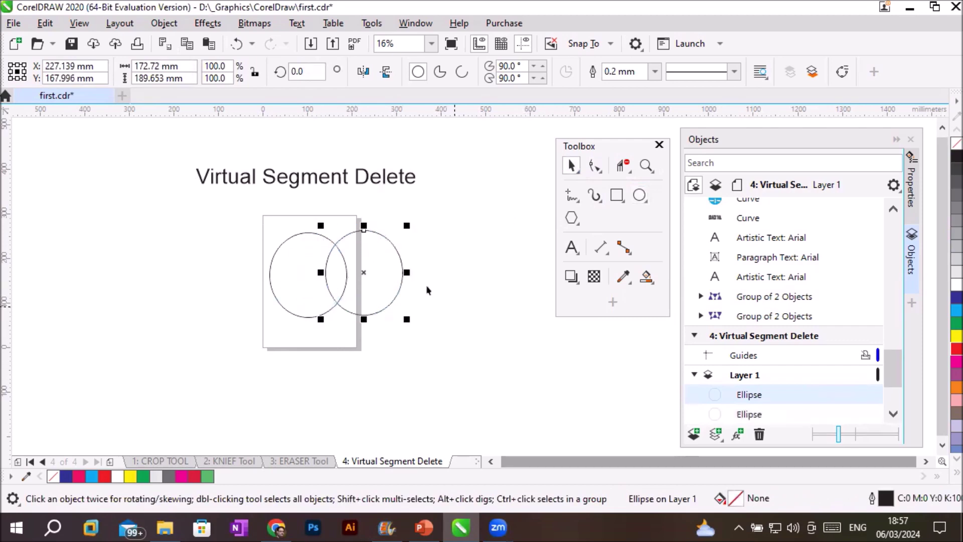
Step: Select both ellipses and remove the two arcs inside their overlap with Virtual Segment Delete
scroll(416, 249, up, 2)
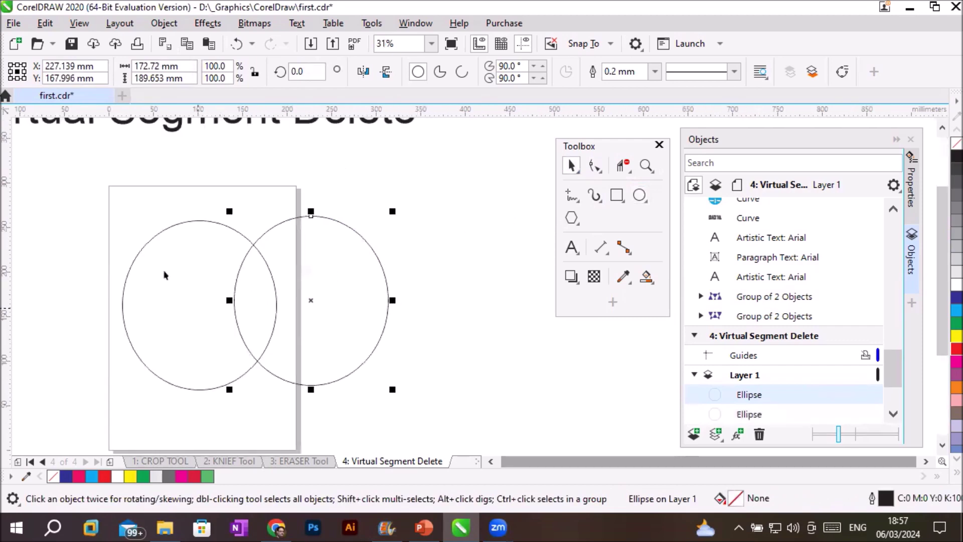
drag(99, 194, 414, 409)
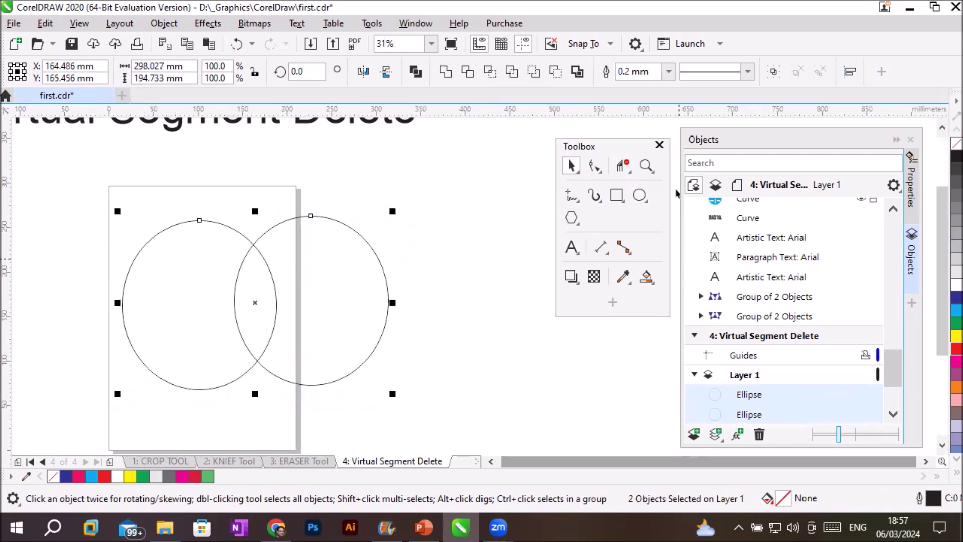
click(623, 166)
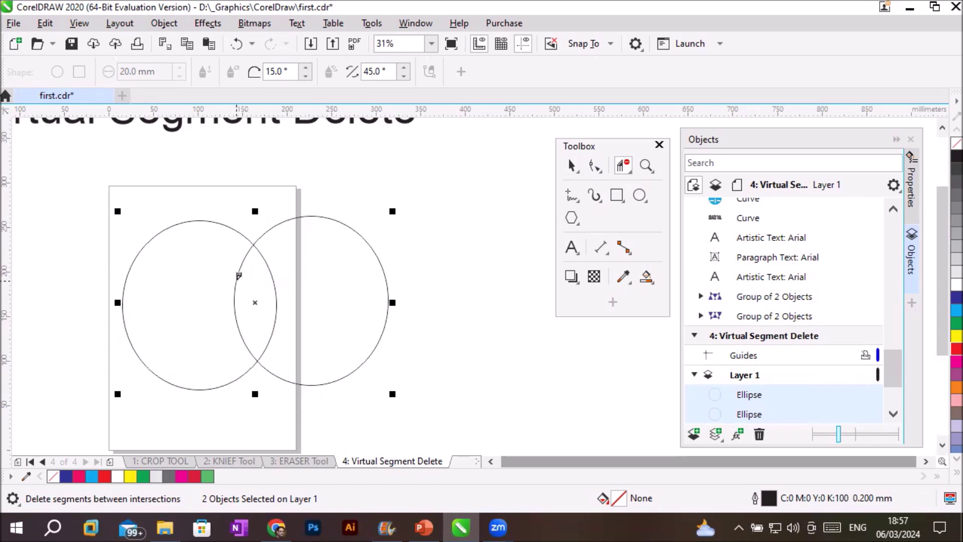
click(239, 275)
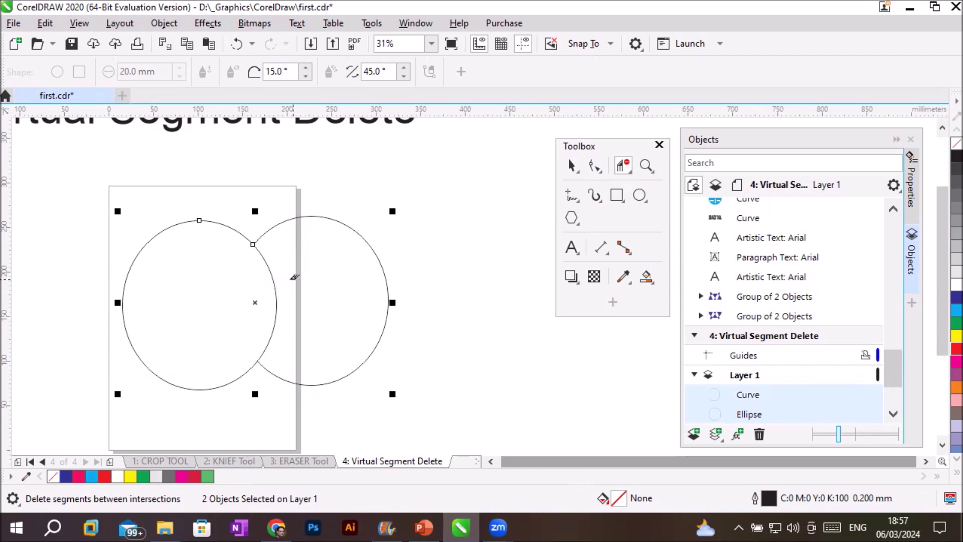
click(276, 279)
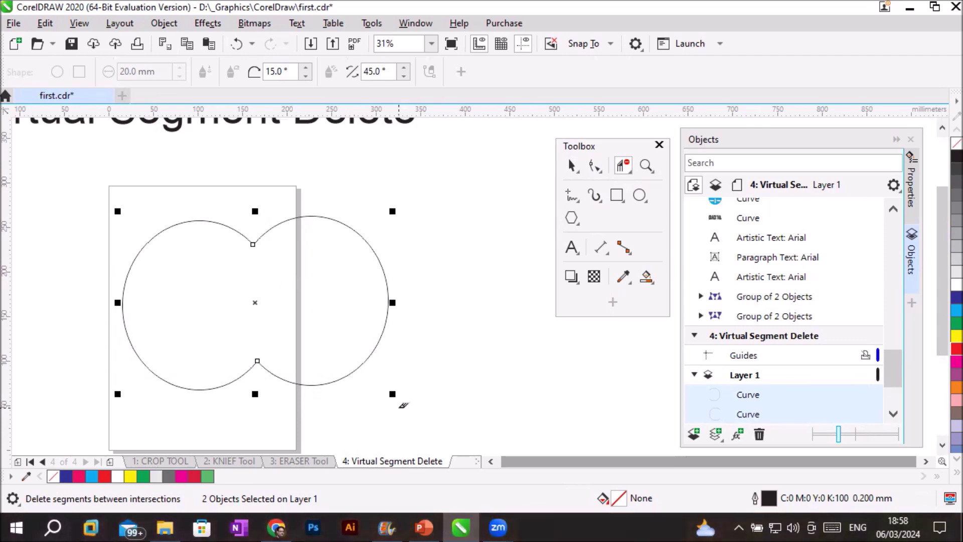
Step: Draw a rectangle about 179 × 151 mm to the right of the merged ellipses and a smaller rectangle crossing its right edge
click(925, 461)
click(616, 195)
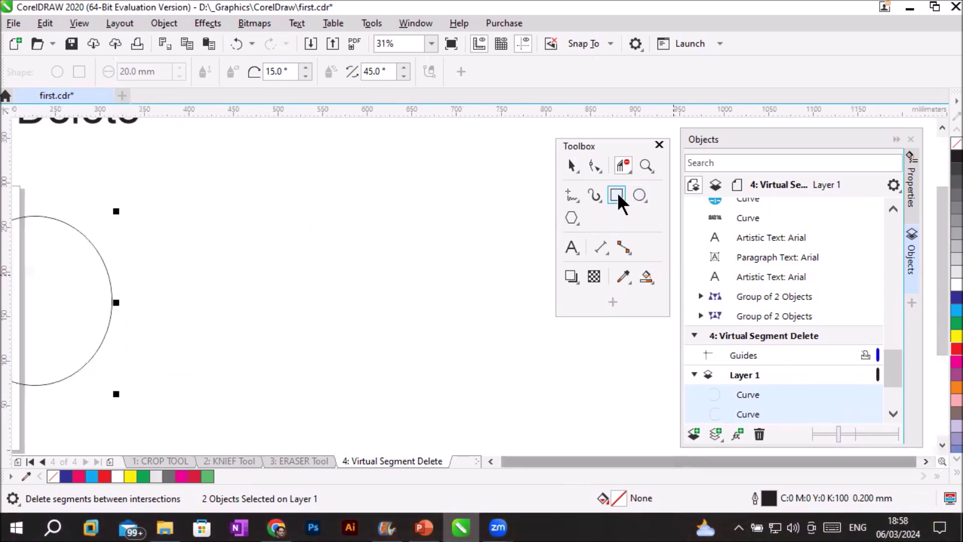
drag(242, 232, 313, 296)
drag(361, 335, 401, 365)
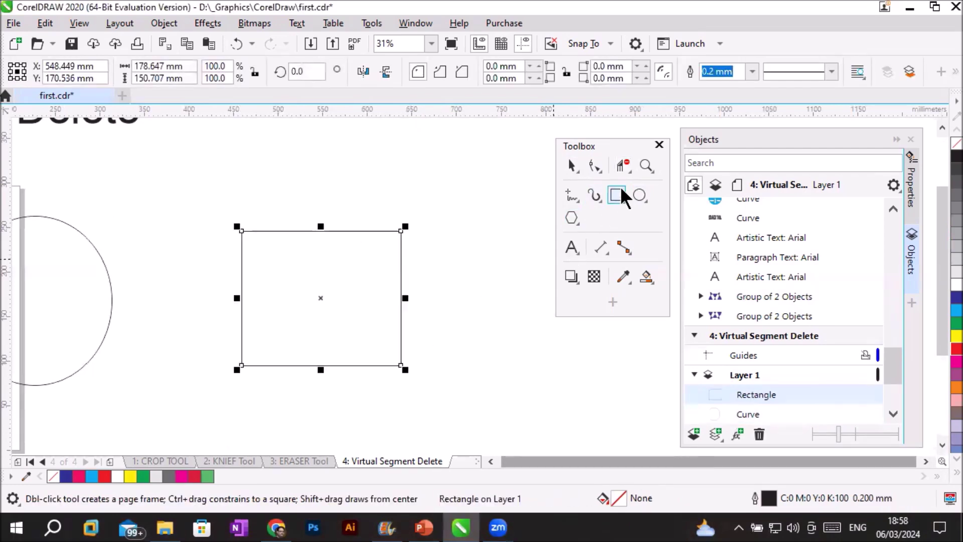
mouse_move(346, 255)
mouse_down()
mouse_move(480, 352)
mouse_move(491, 330)
mouse_up()
Step: Draw three ellipses crossing the large rectangle's left, top and bottom edges, the bottom one about 50 × 107 mm
click(641, 194)
drag(191, 260, 283, 334)
drag(288, 204, 339, 275)
drag(299, 313, 343, 410)
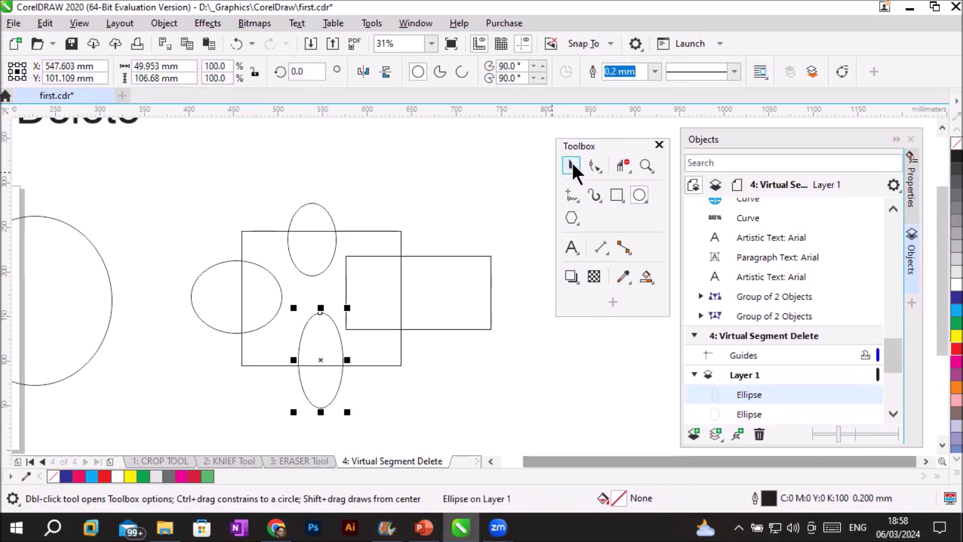
Step: Select all five shapes and delete the large rectangle's edge segments that lie inside the ellipses and the smaller rectangle
click(572, 165)
drag(164, 184, 506, 436)
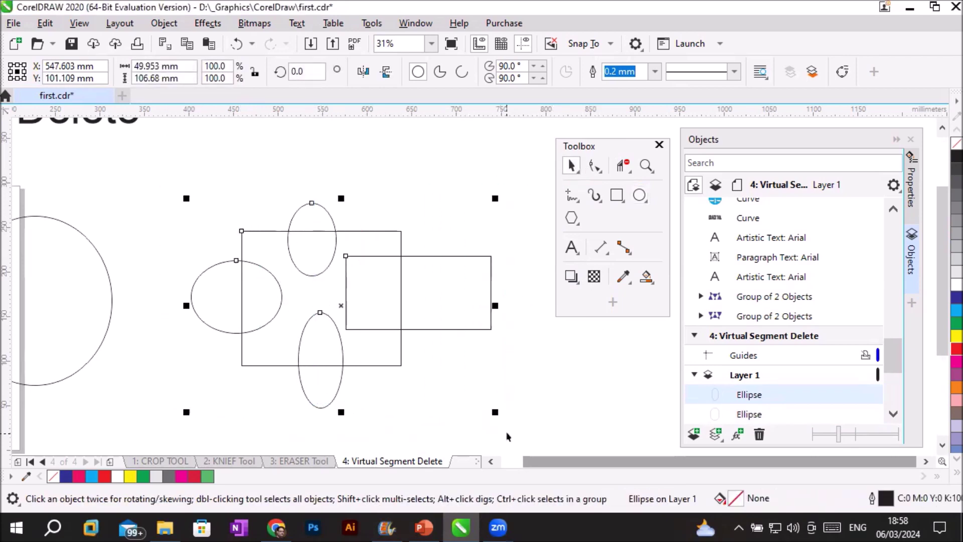
click(620, 168)
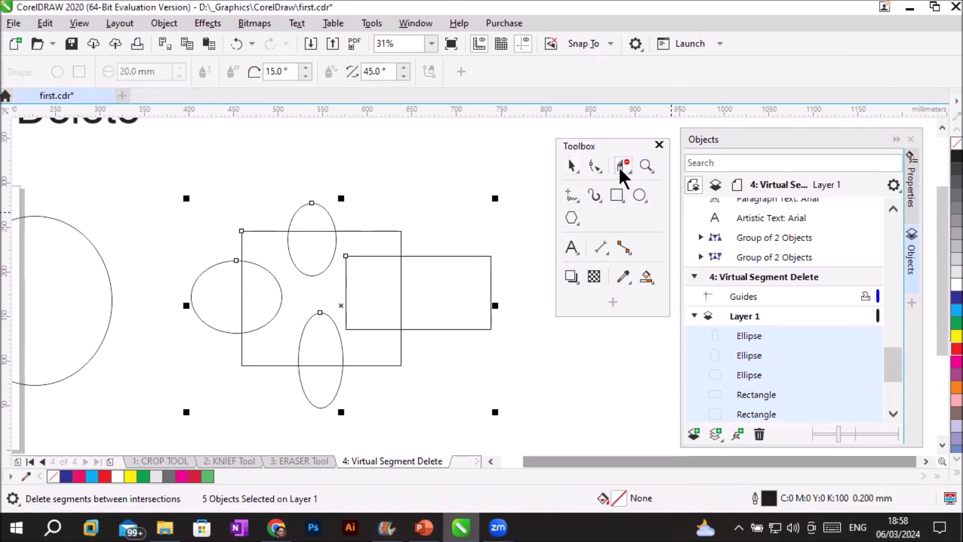
click(312, 230)
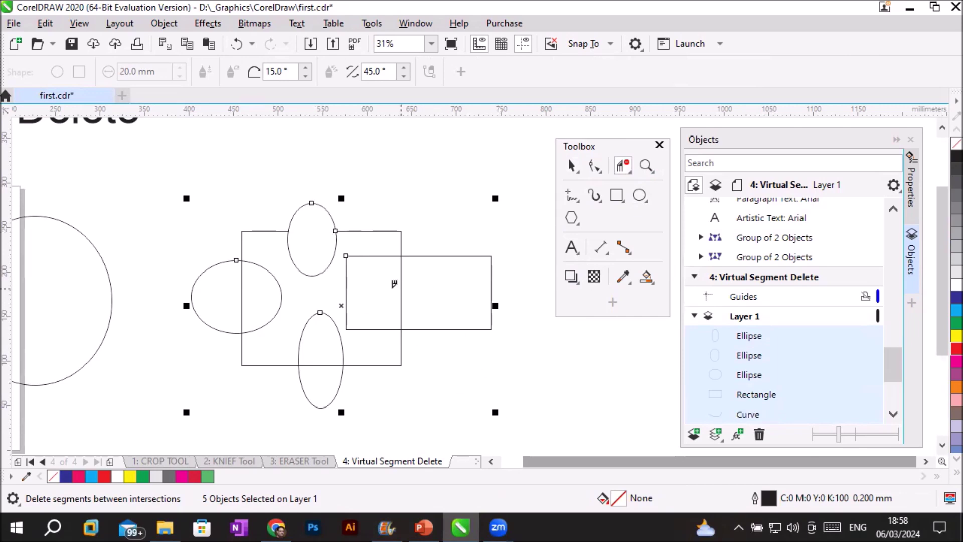
click(402, 285)
click(244, 289)
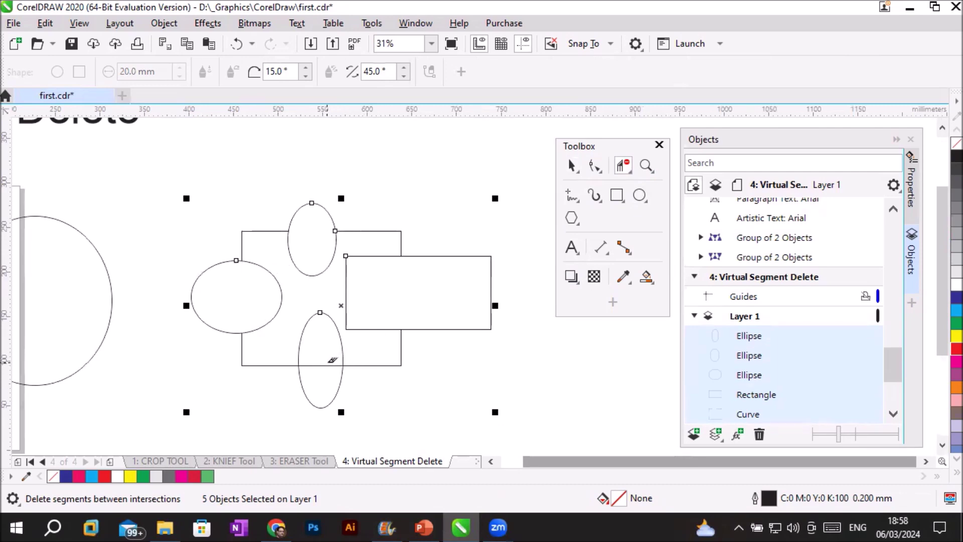
click(326, 365)
Step: Delete the segments of the smaller rectangle and the three ellipses that lie inside the large rectangle, leaving one outer contour
click(346, 280)
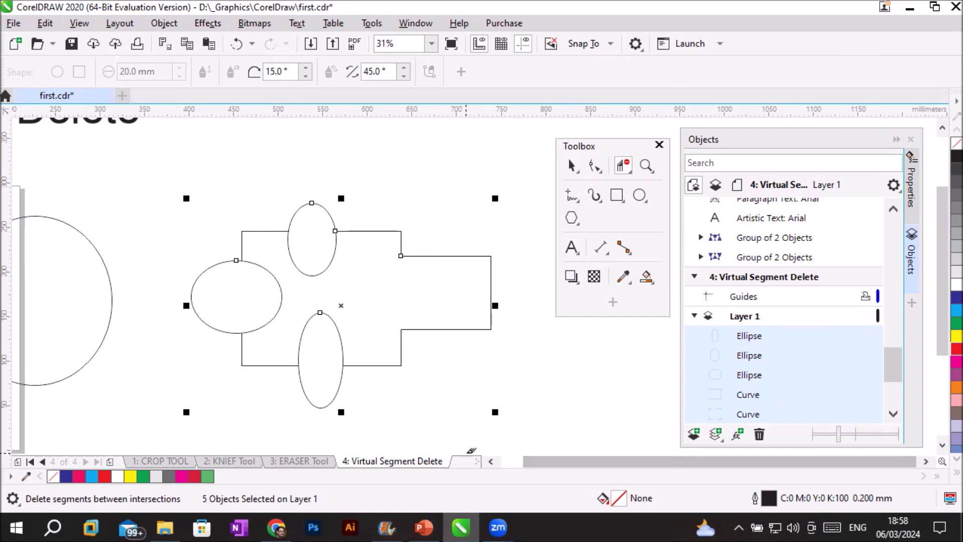
click(266, 261)
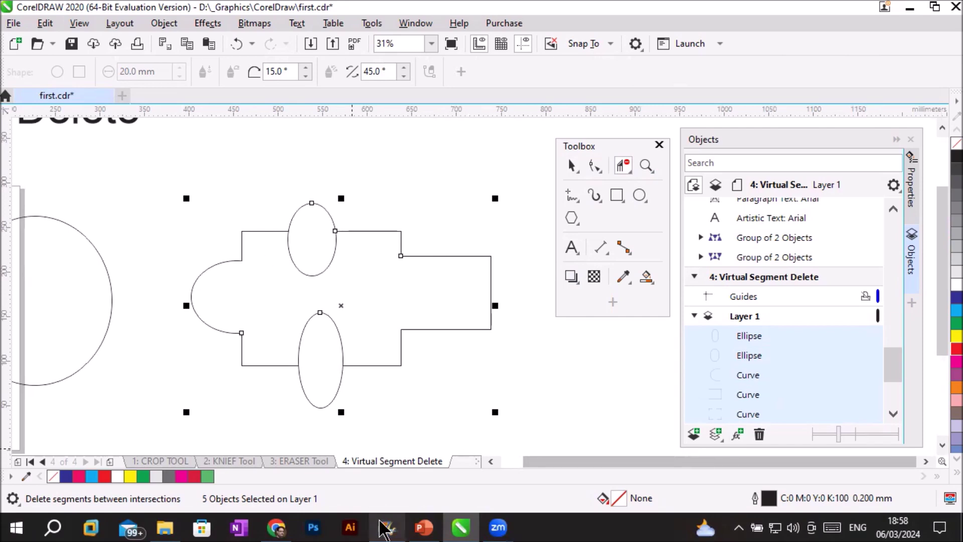
click(326, 265)
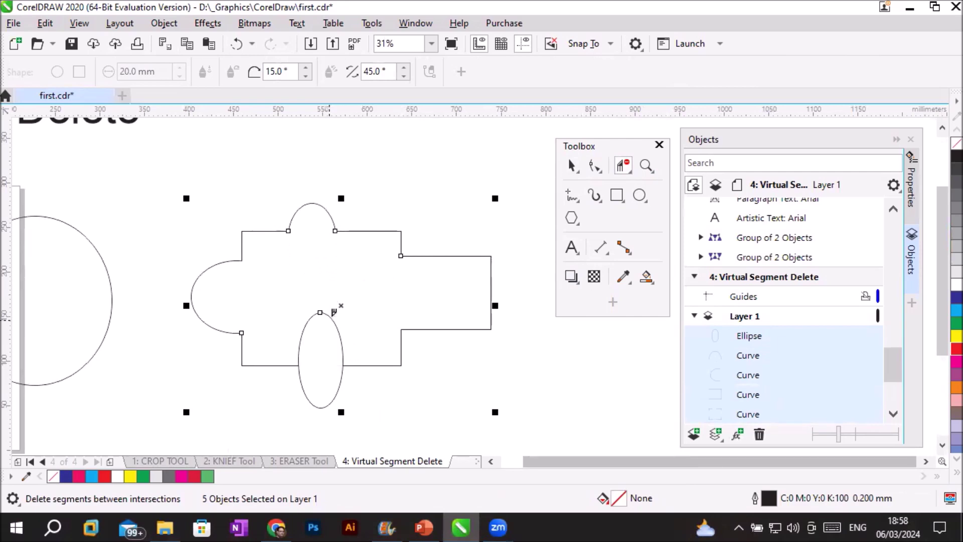
click(334, 315)
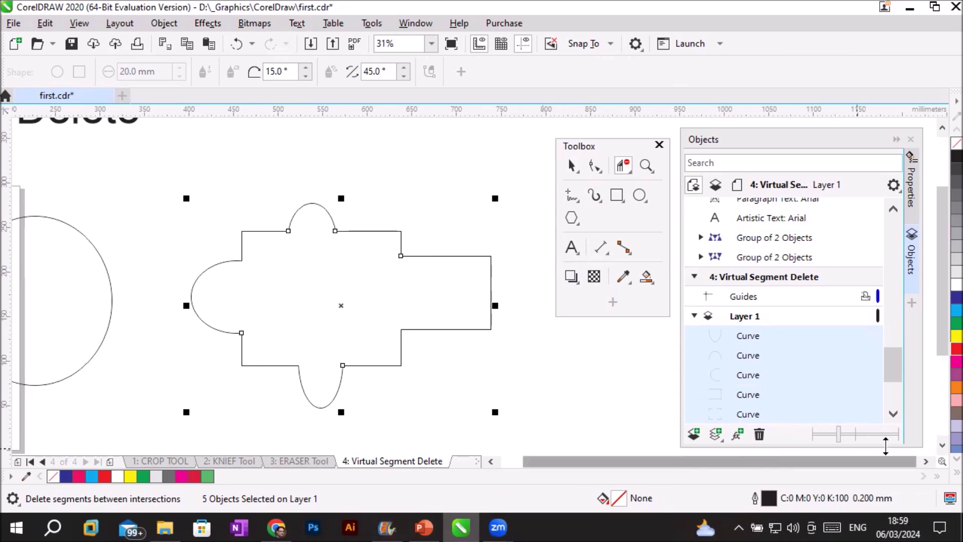
Step: Draw a nine-sided complex star about 258 × 266 mm in the empty area to the right of the merged contour
click(925, 461)
click(926, 461)
click(925, 461)
click(925, 461)
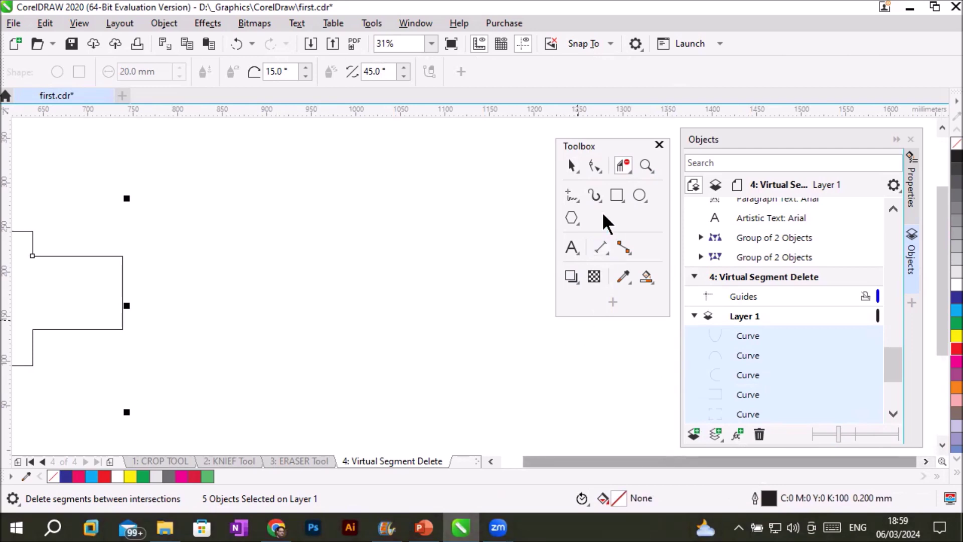
click(571, 217)
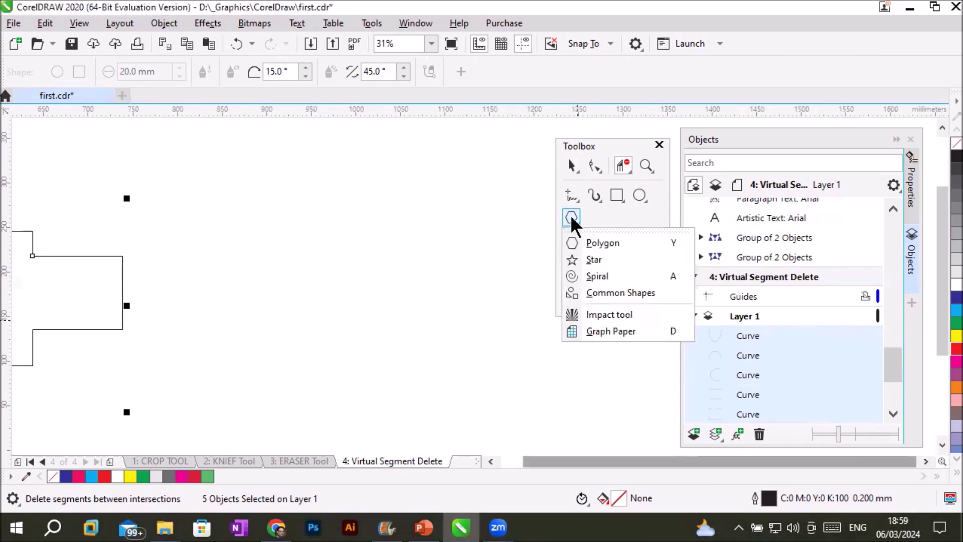
click(596, 260)
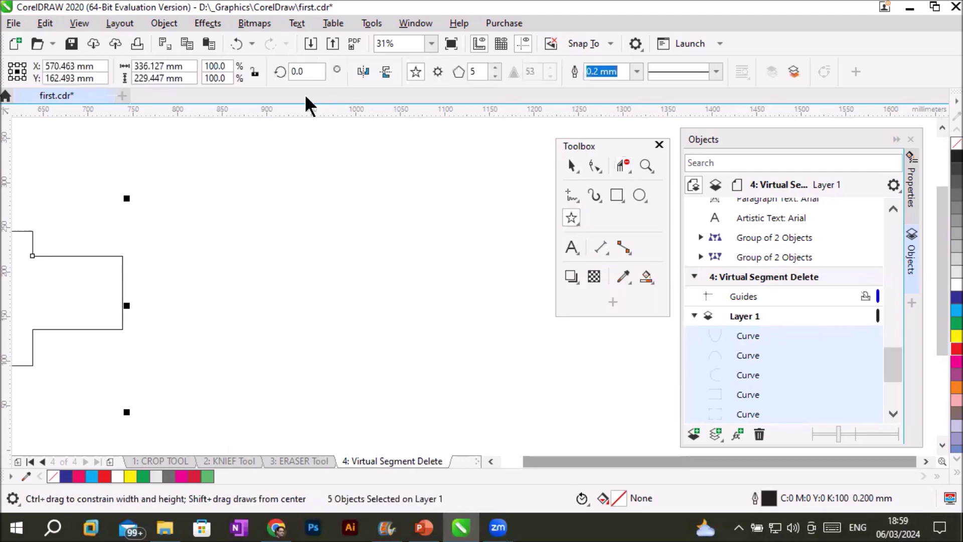
click(438, 72)
drag(286, 175, 521, 415)
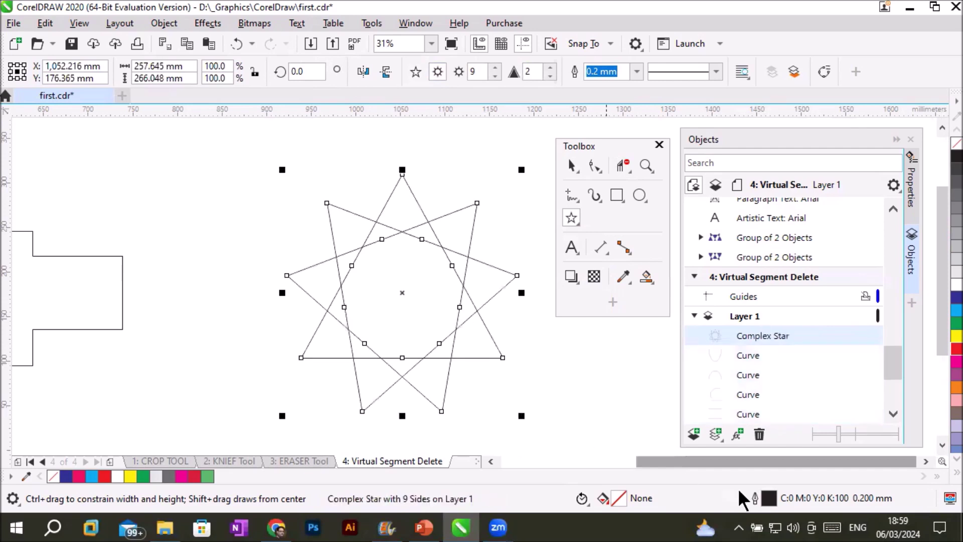
Step: Use Virtual Segment Delete to remove the four crossing line segments between the two sides of the star's topmost point
scroll(941, 463, right, 2)
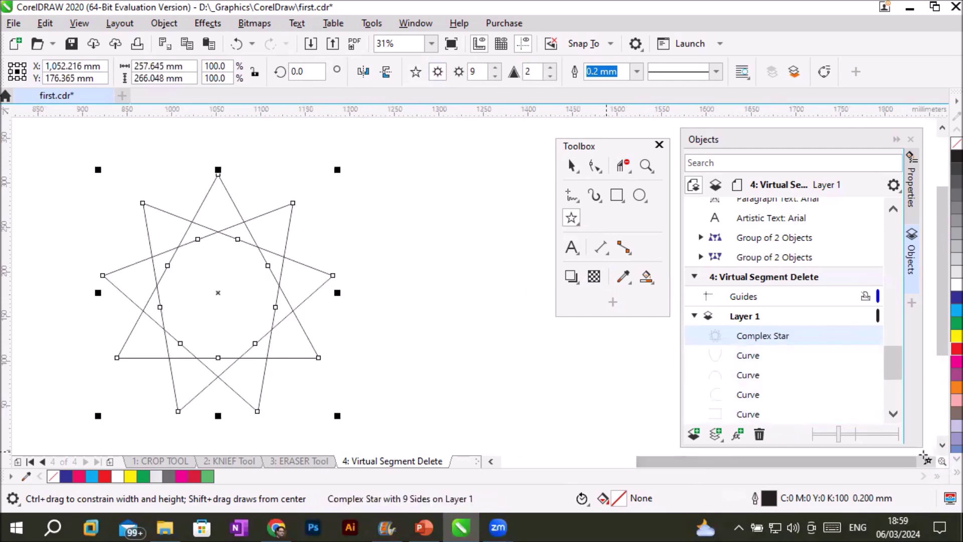
click(620, 166)
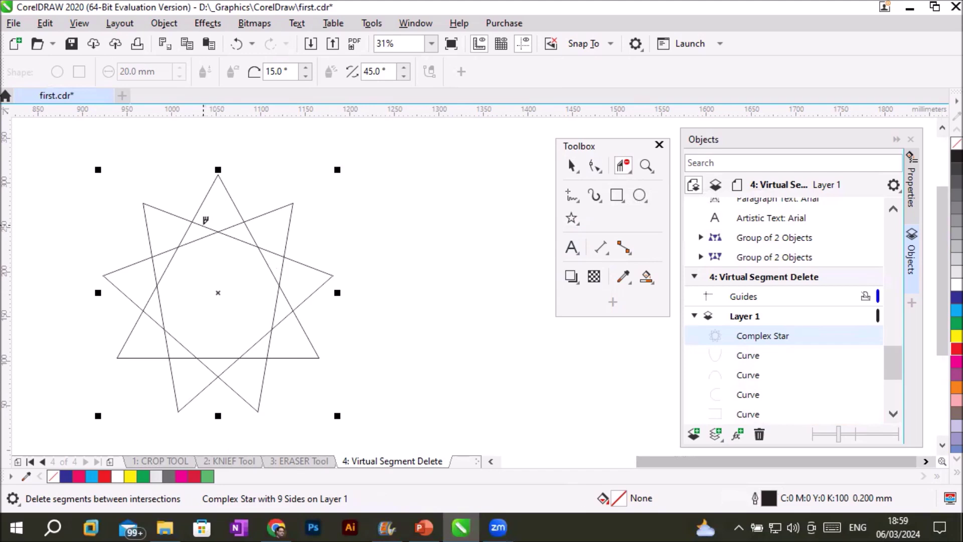
click(205, 219)
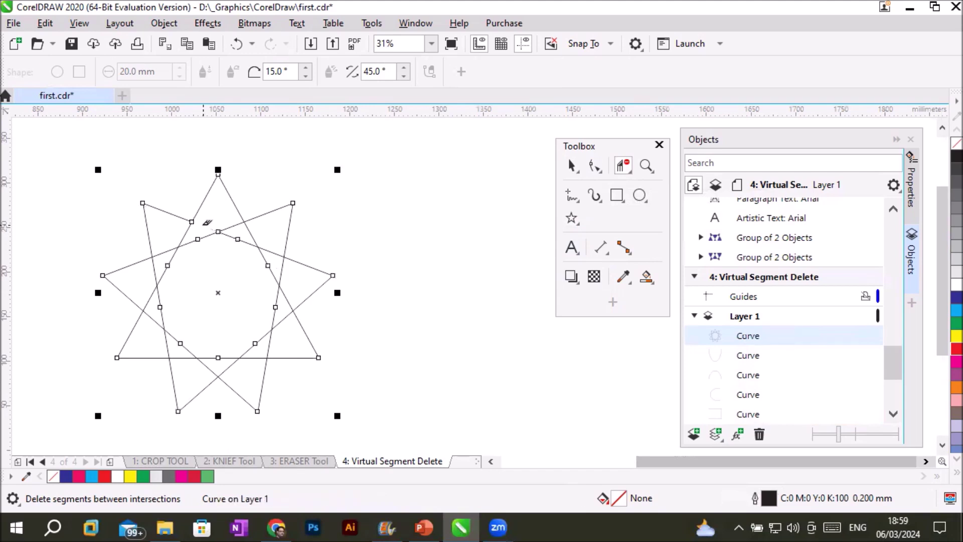
click(234, 222)
click(208, 232)
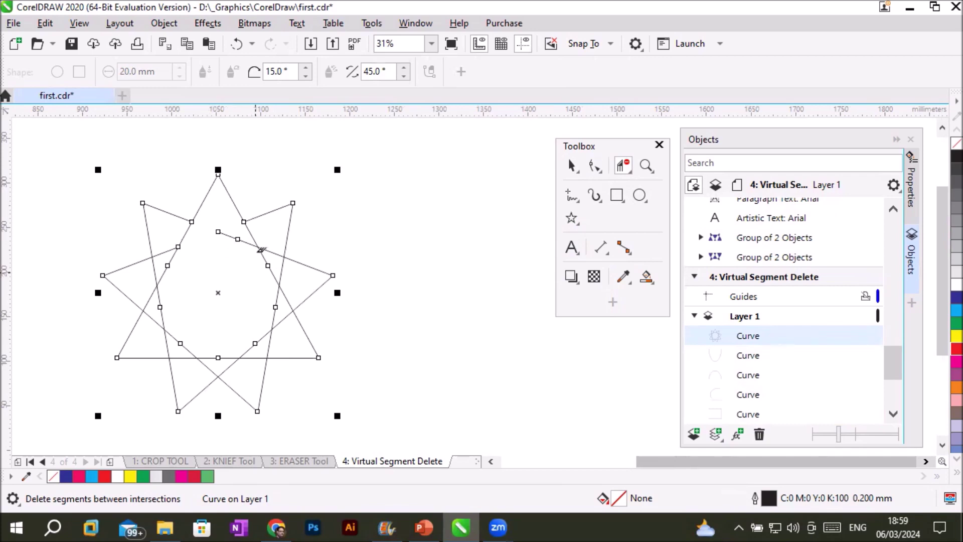
click(234, 235)
Step: Try a blue C:100 M:100 Y:0 K:0 fill on the star and remove the fill
click(952, 297)
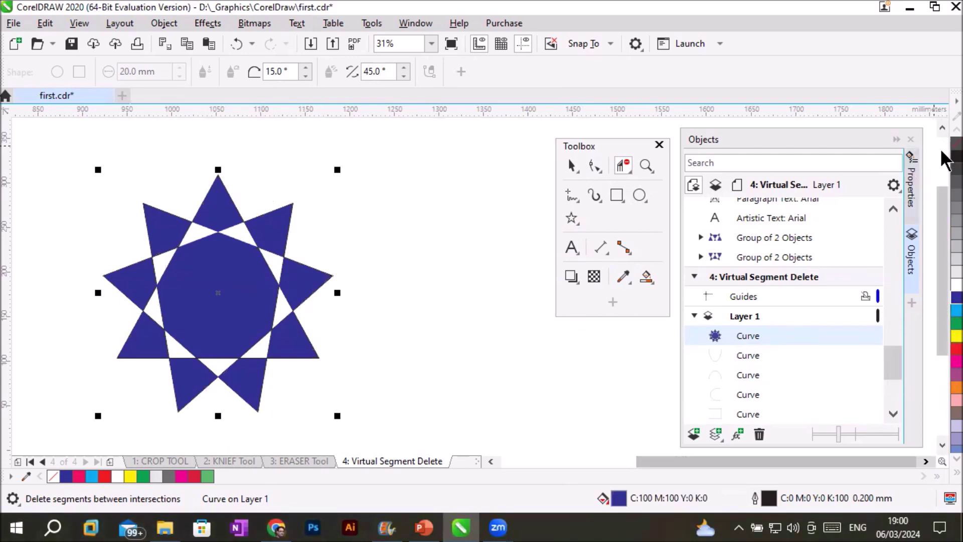
click(955, 144)
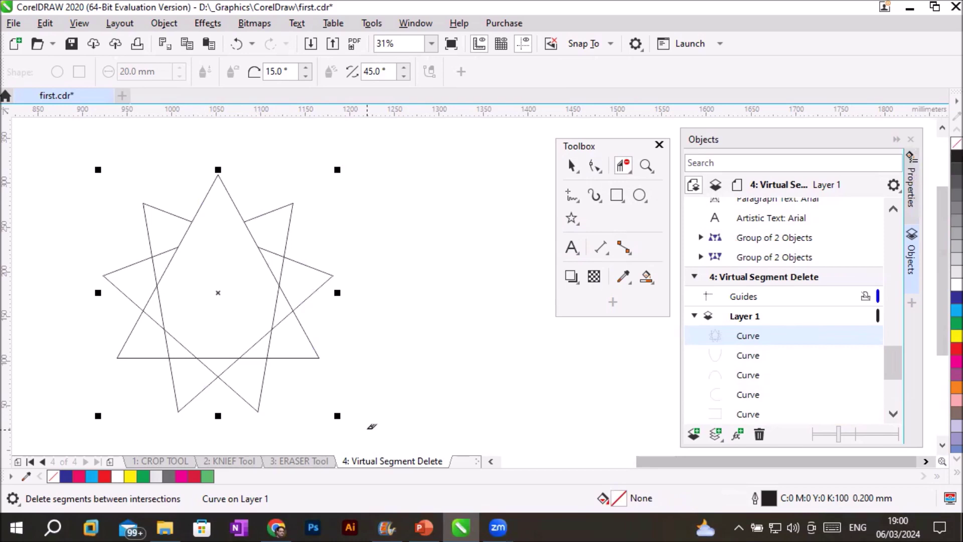
Step: Delete the segments forming the two upper side points, both bottom points and the remaining outer side points, keeping the star's topmost point
click(171, 209)
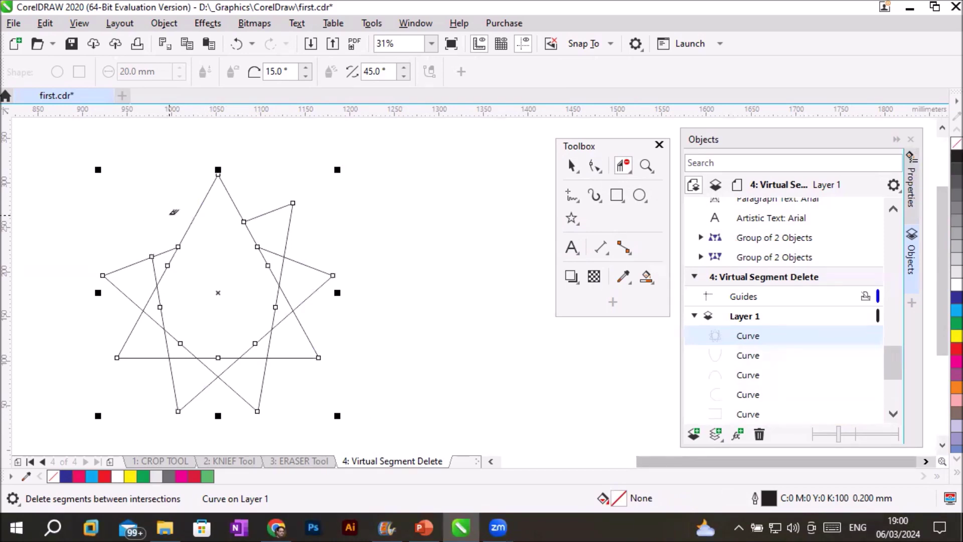
click(275, 207)
drag(149, 382, 299, 420)
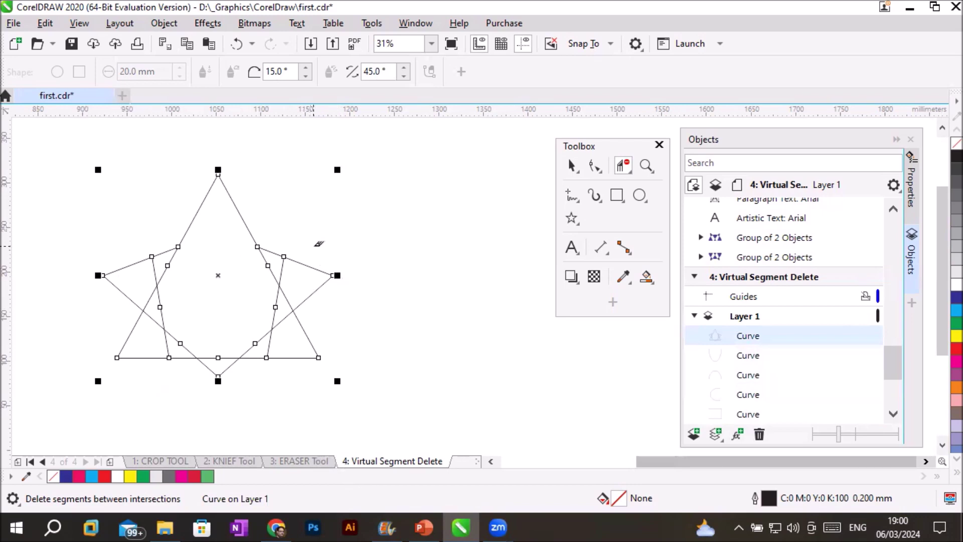
drag(311, 244, 353, 400)
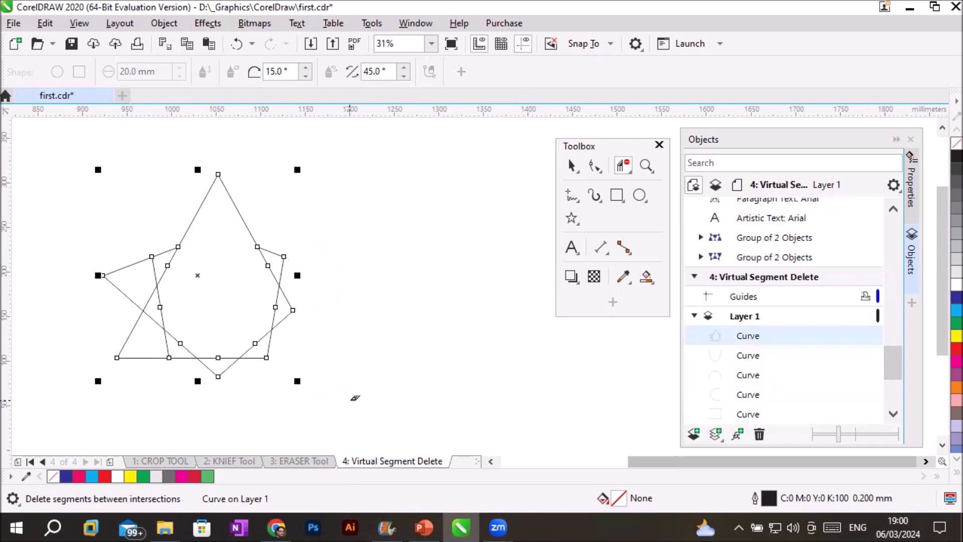
drag(70, 238, 142, 398)
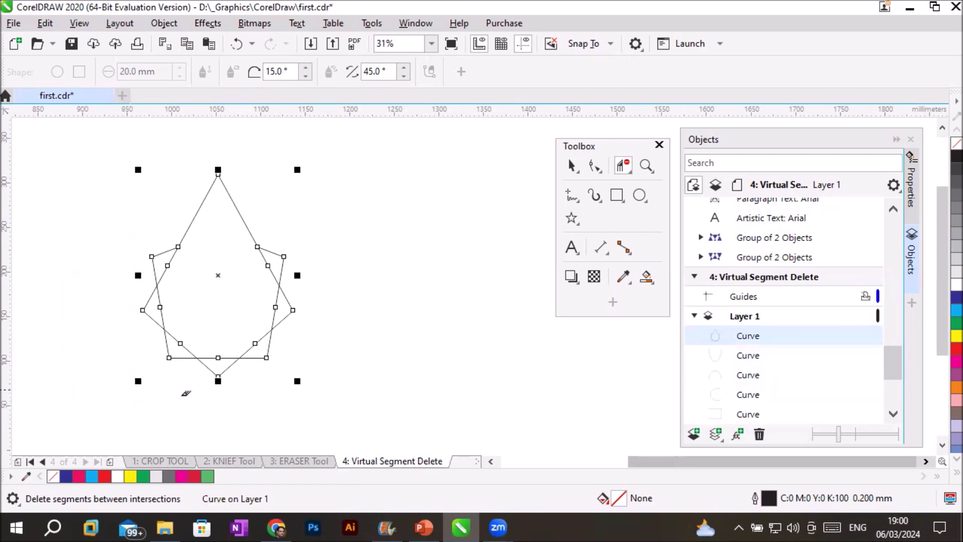
Step: Try to fill the trimmed star curve with cyan (C:100), then with blue (C:100 M:100), and deselect it
click(572, 165)
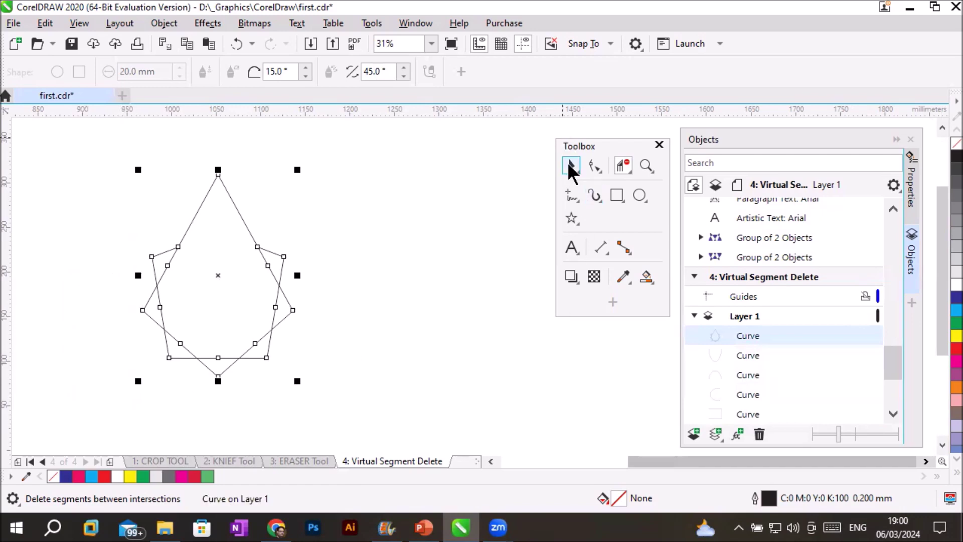
click(419, 248)
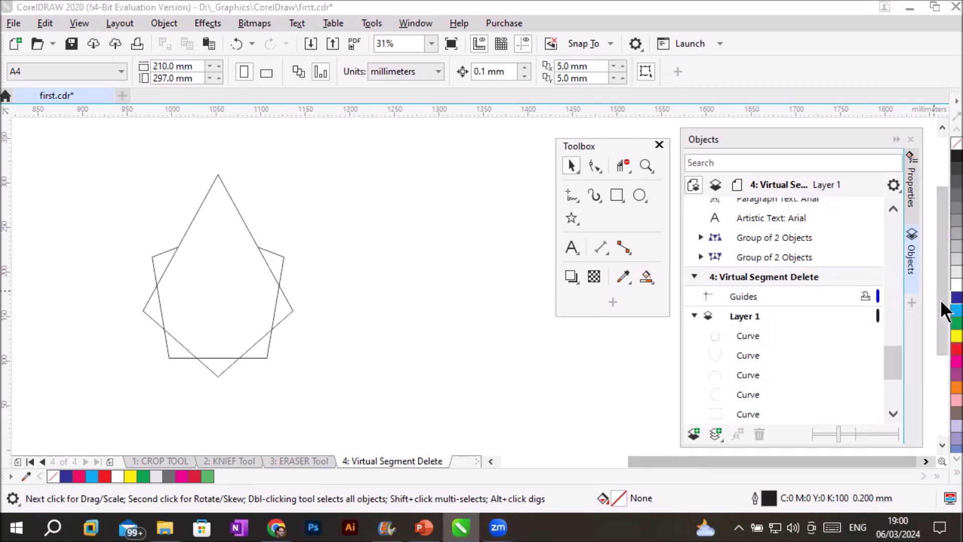
click(955, 298)
click(591, 360)
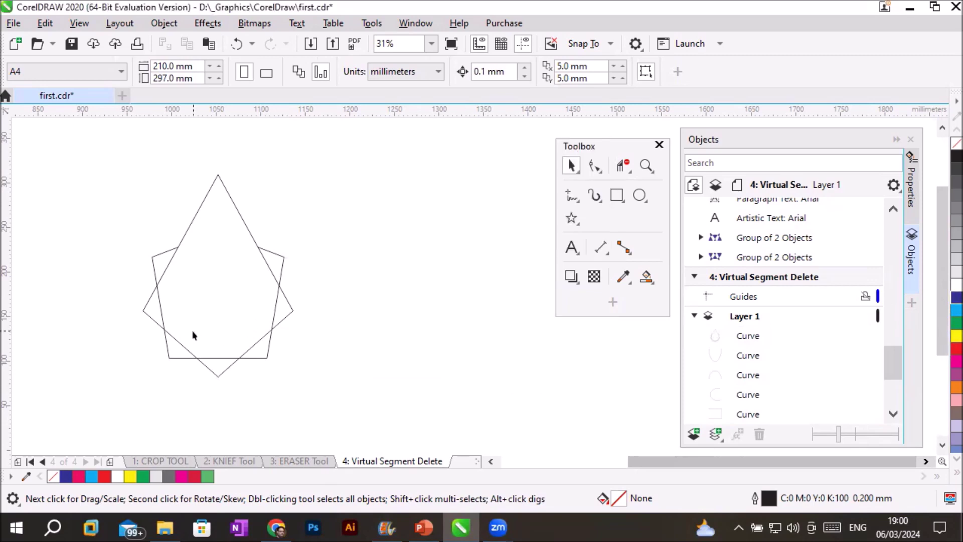
click(192, 358)
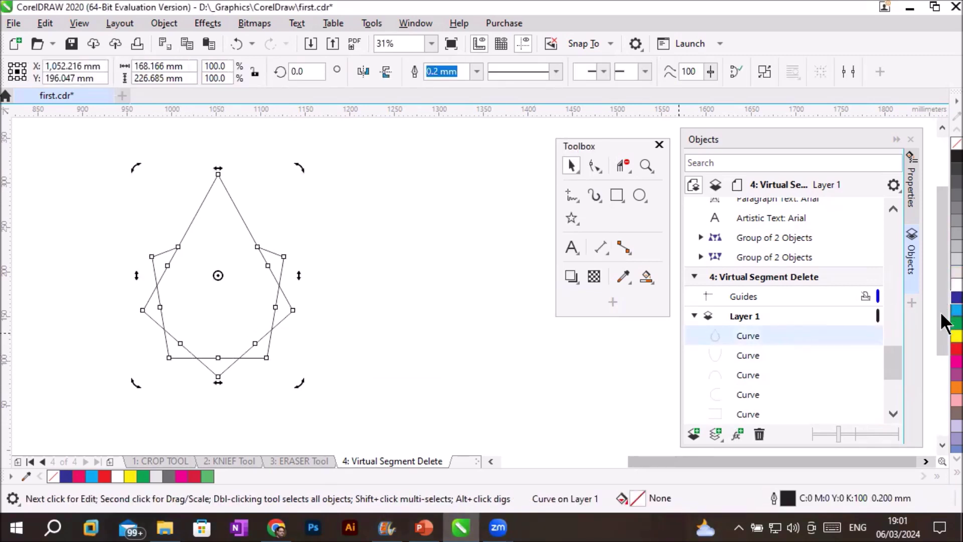
click(955, 310)
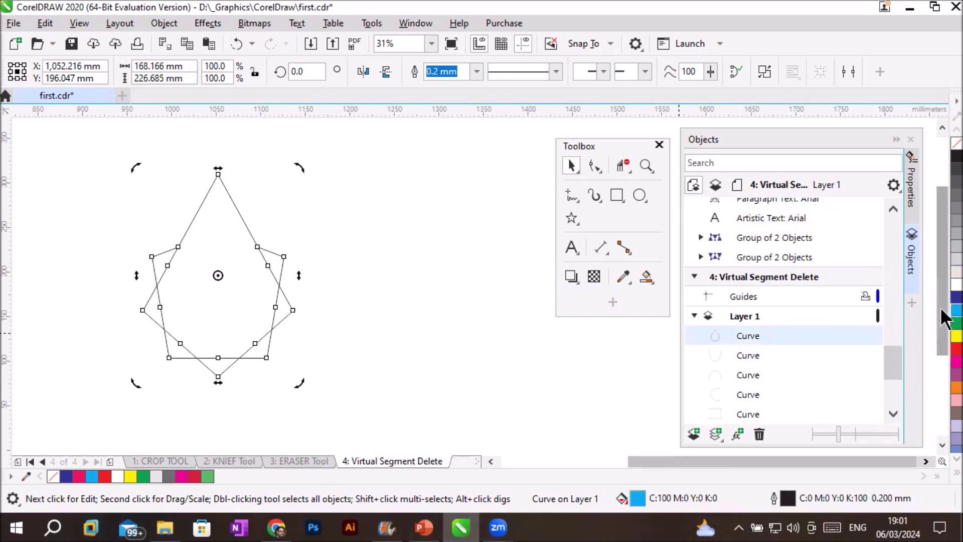
click(957, 297)
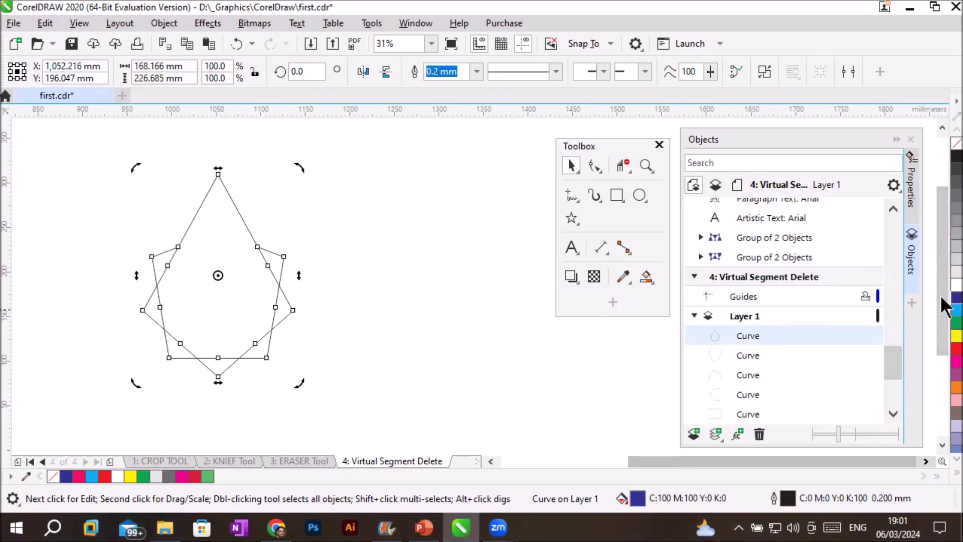
click(448, 398)
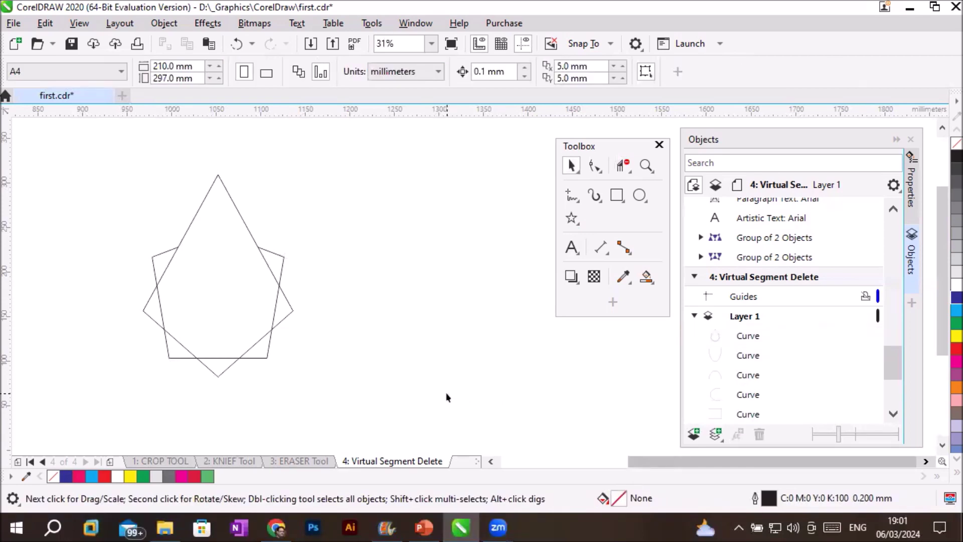
Step: Use Smart Fill to colour the two upper side triangles green (C:65 M:0 Y:79 K:0) without outline
click(650, 275)
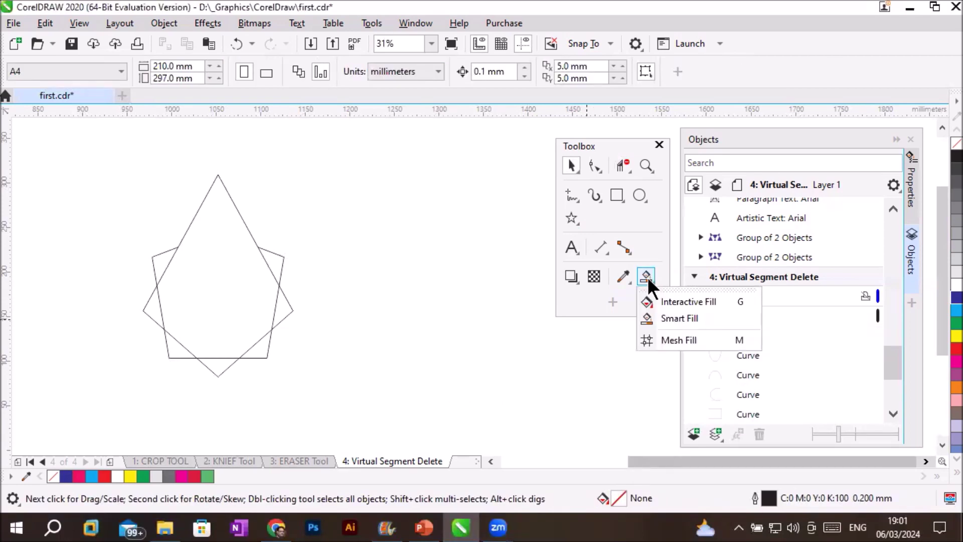
click(669, 318)
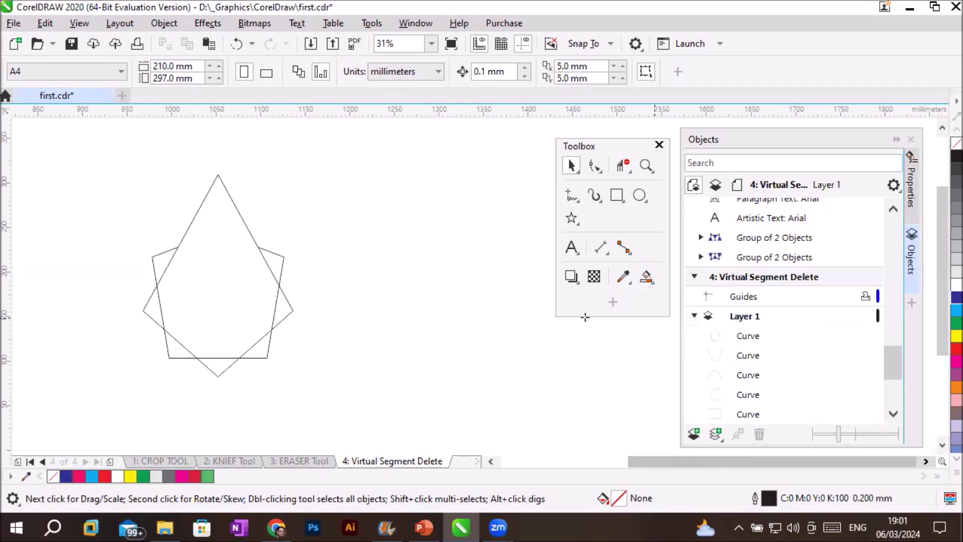
click(161, 264)
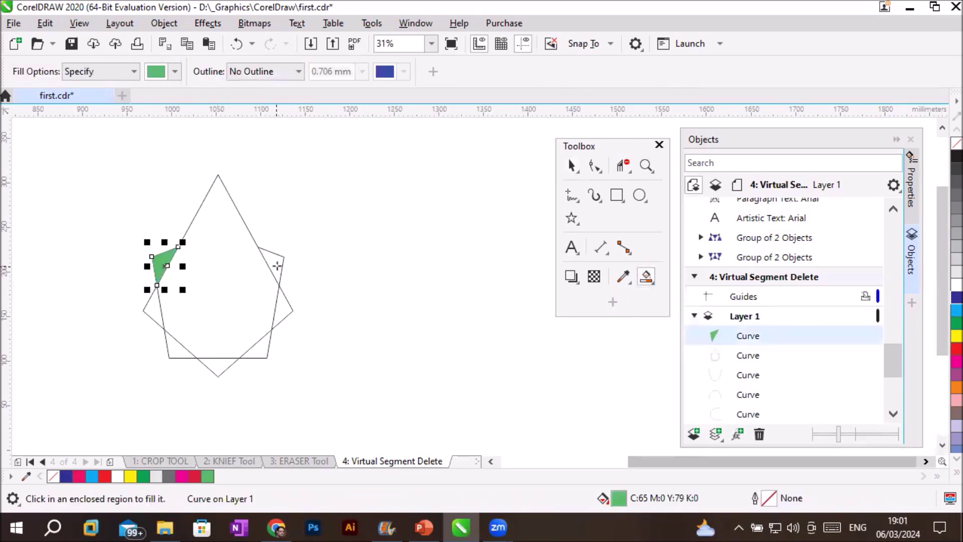
click(274, 266)
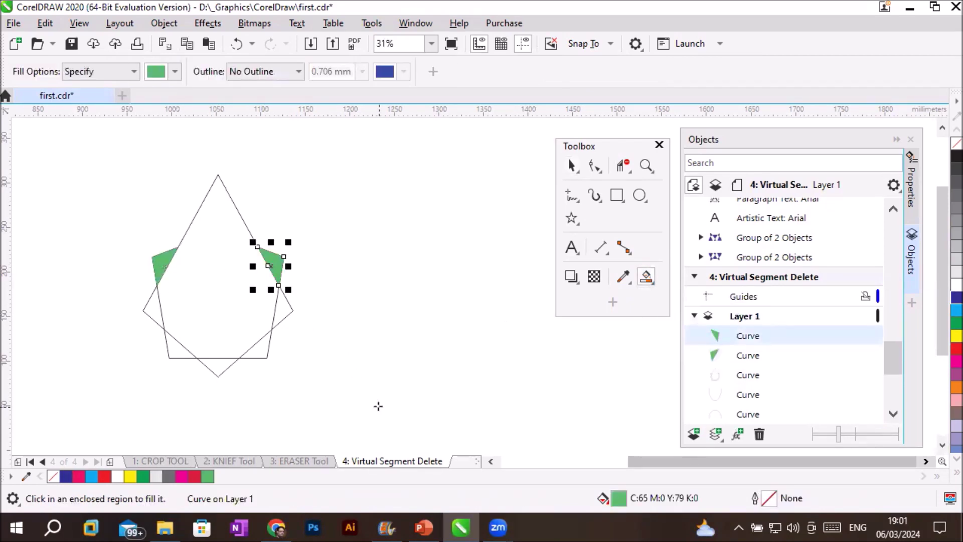
Step: Set the Smart Fill colour to yellow (C:15 M:0 Y:97 K:0) and fill the two lower side triangles and the bottom triangle
click(176, 72)
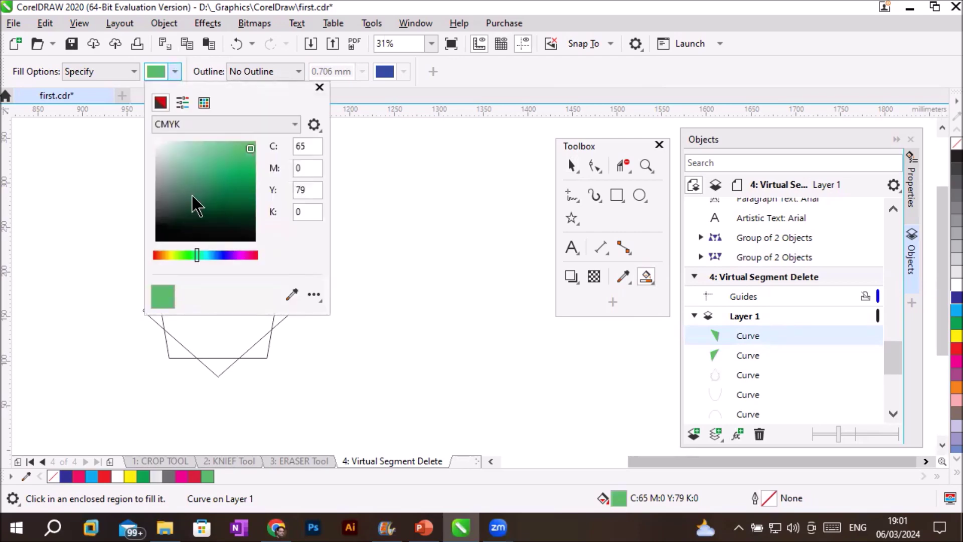
click(173, 255)
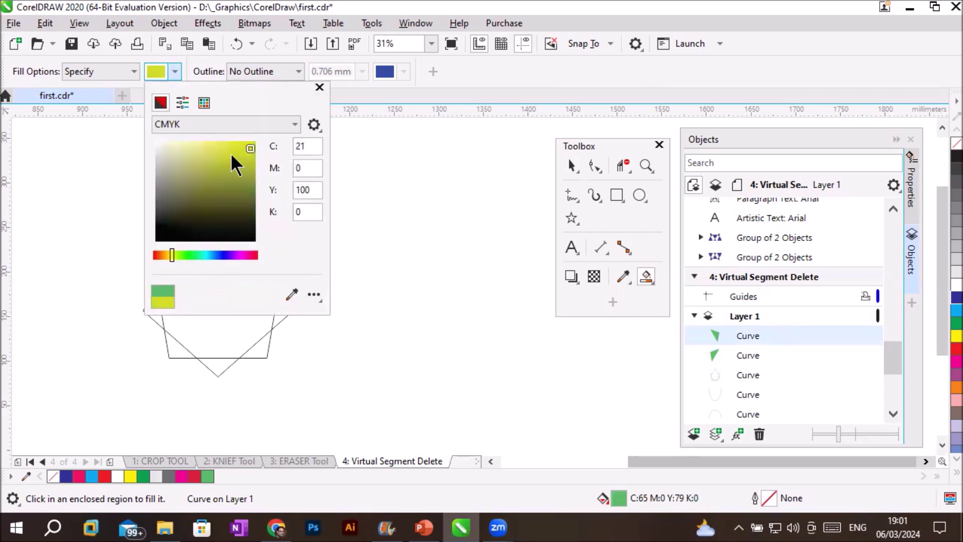
mouse_move(239, 150)
mouse_down()
mouse_move(246, 155)
mouse_move(235, 143)
mouse_up()
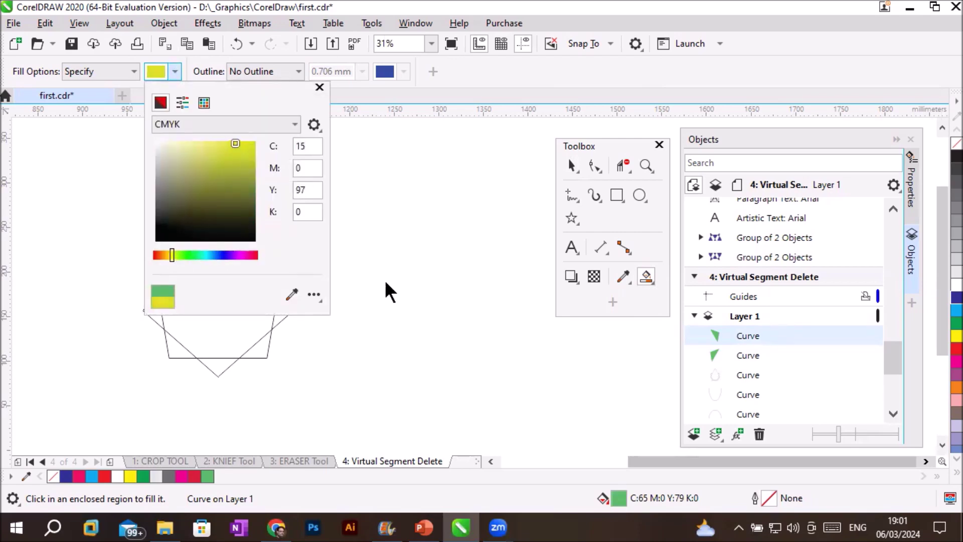
click(262, 353)
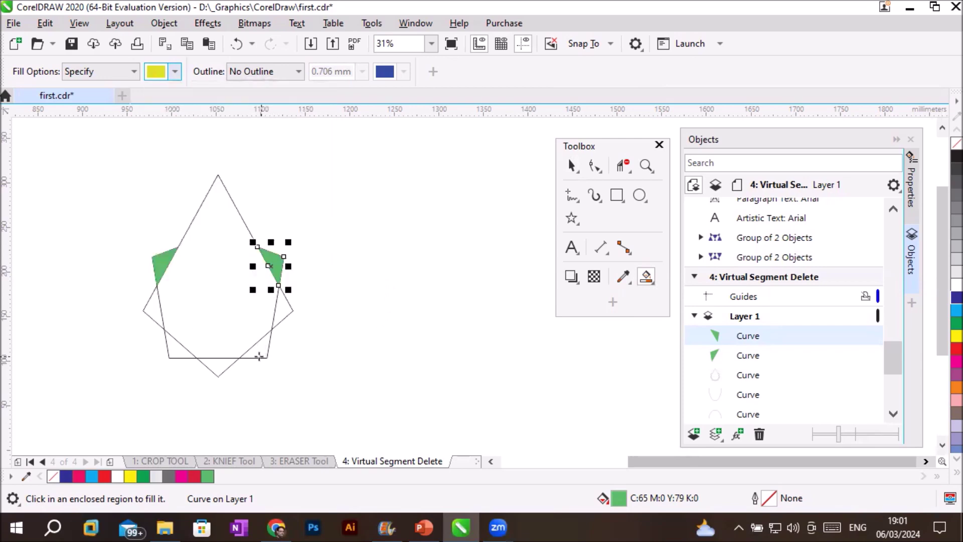
click(155, 311)
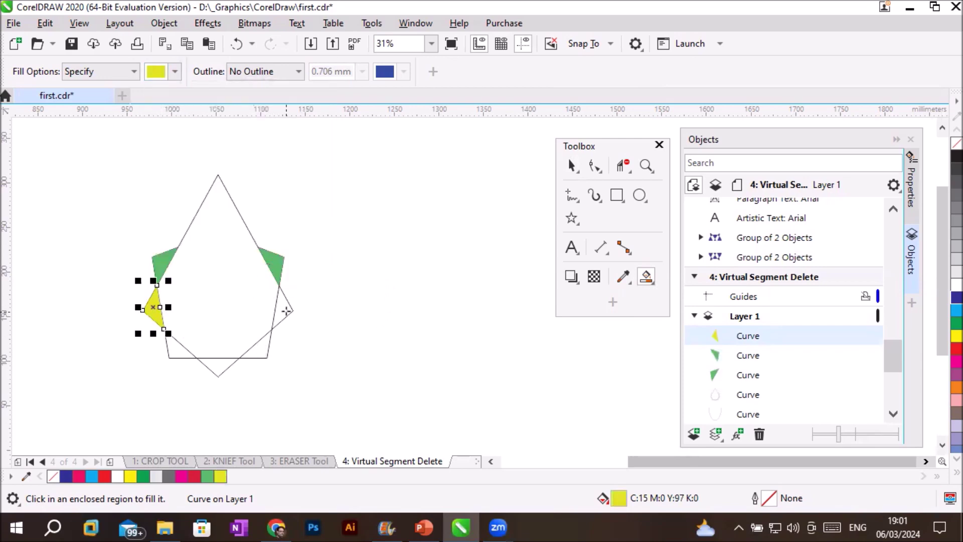
click(283, 309)
click(225, 364)
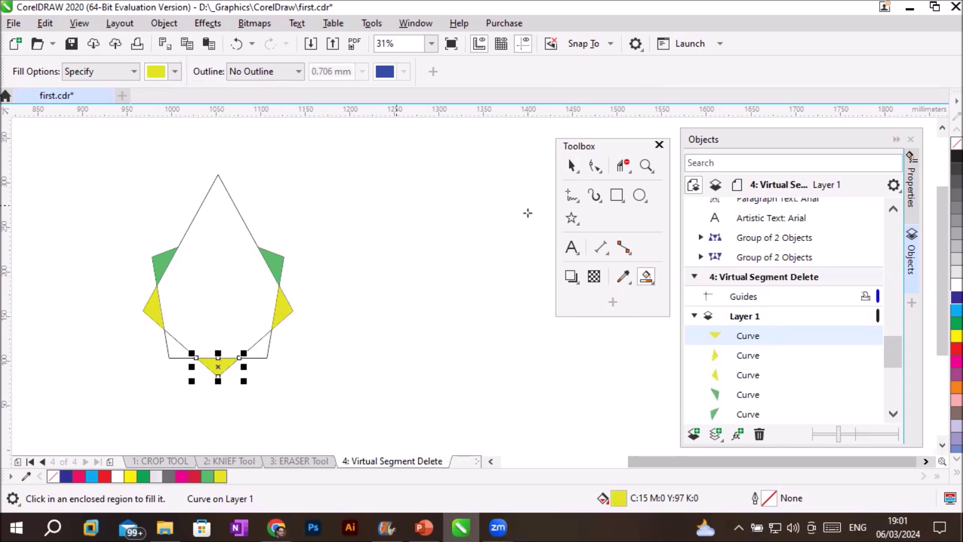
Step: Set the Smart Fill colour to beige (C:16 M:7 Y:31 K:0), fill the large central region and deselect it
click(174, 72)
click(169, 155)
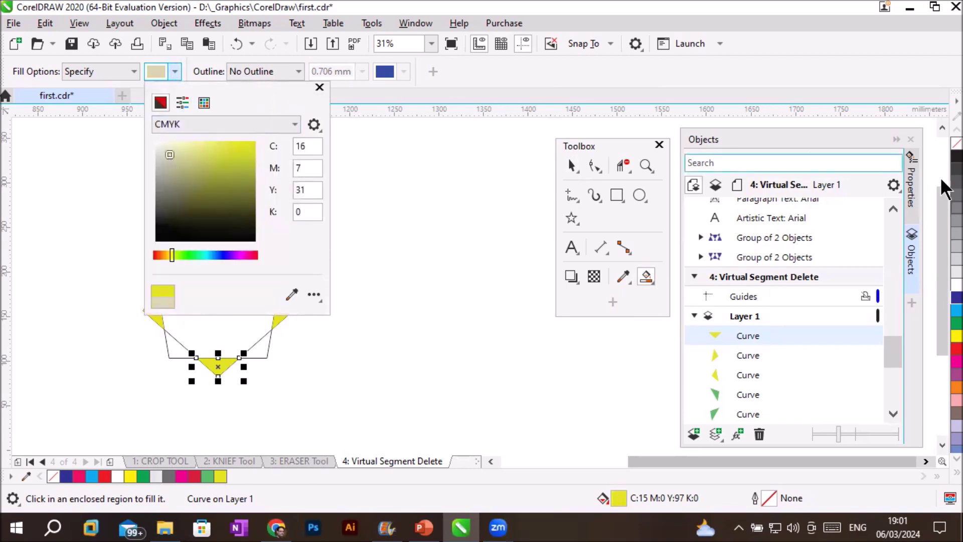
click(225, 341)
click(224, 326)
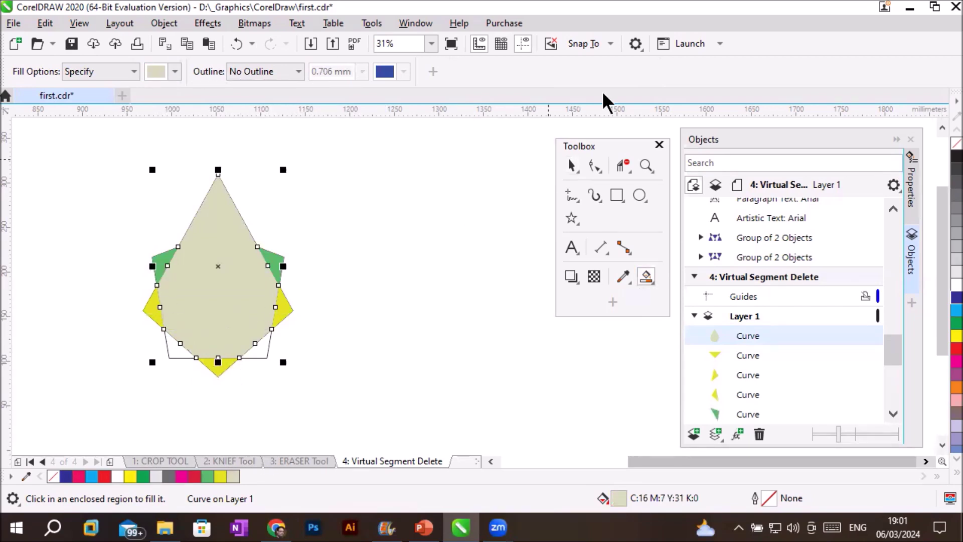
click(571, 165)
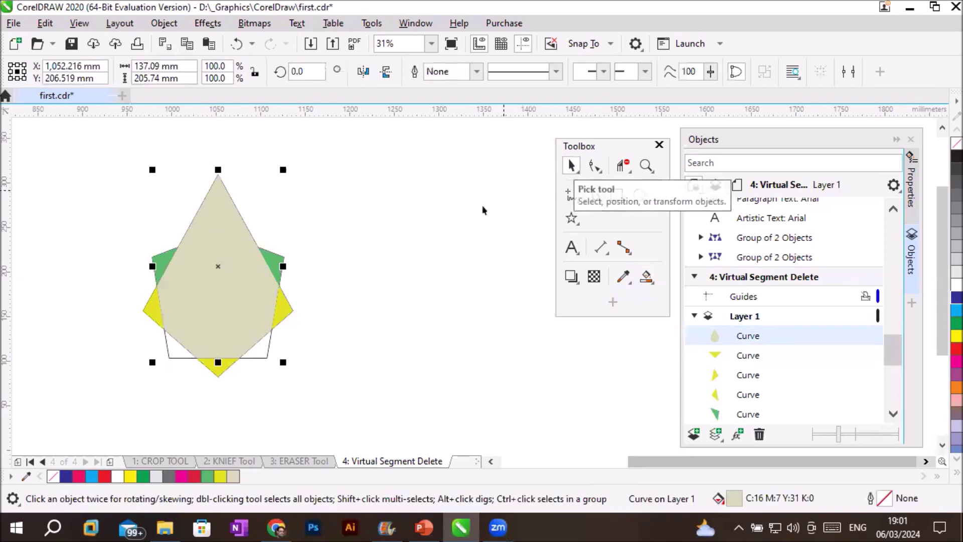
click(374, 284)
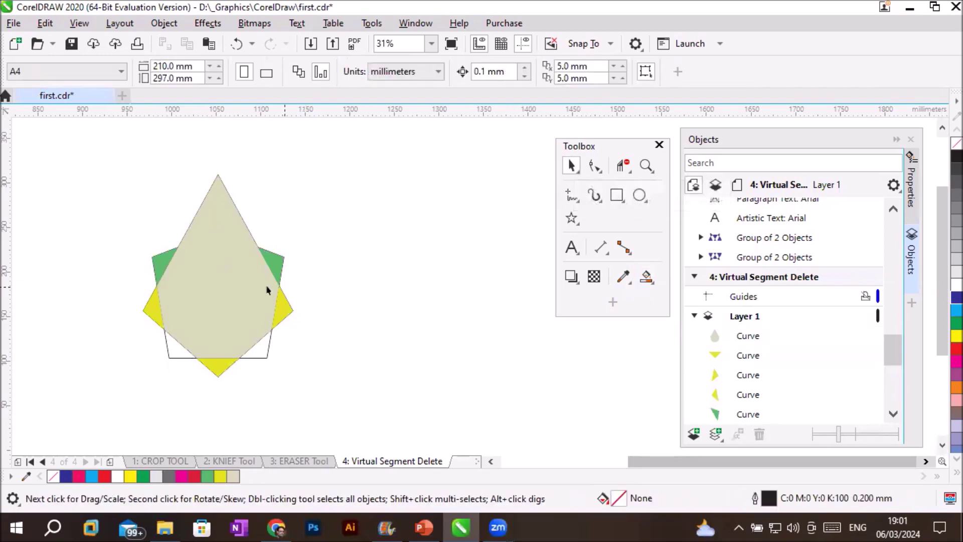
Step: Move the beige teardrop shape out of the star figure to the empty area above and beside it
drag(230, 282, 405, 265)
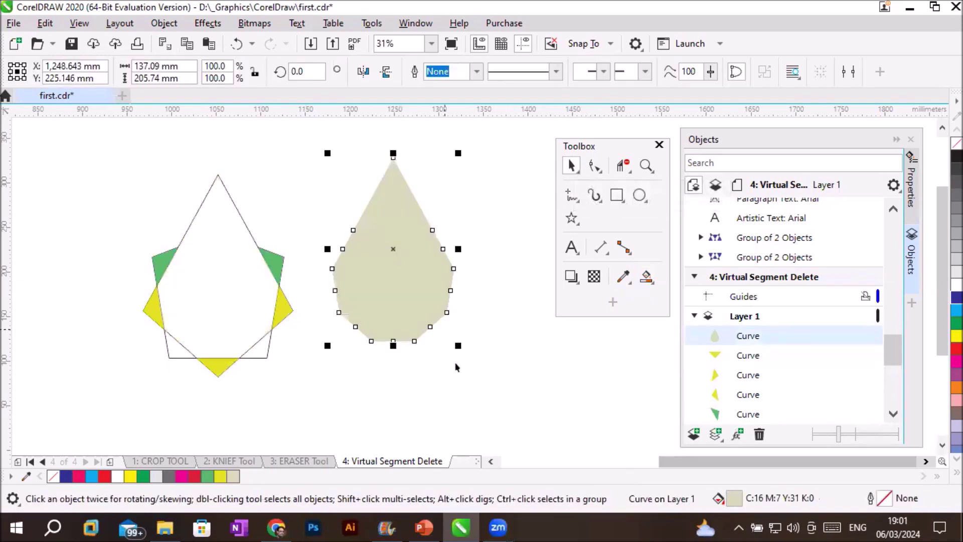
click(475, 404)
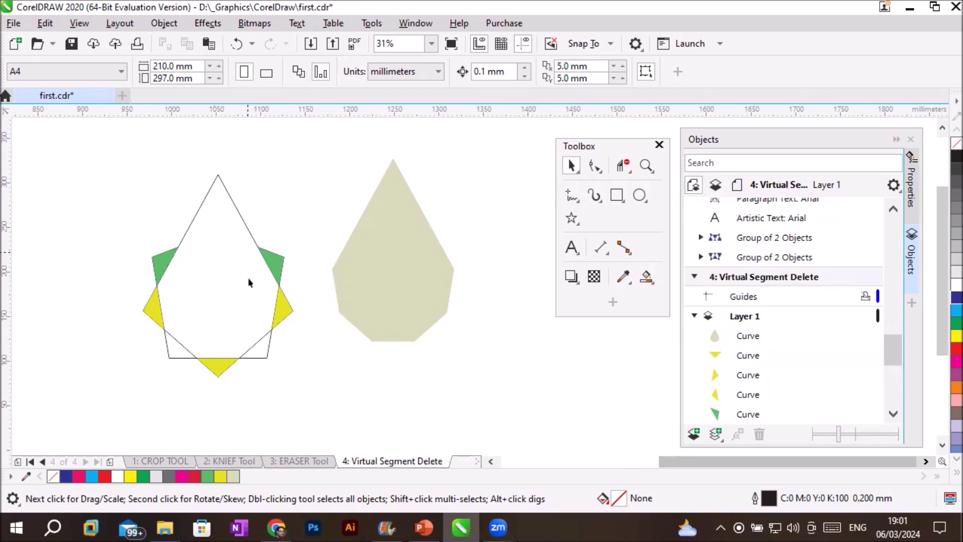
click(400, 272)
scroll(509, 350, down, 2)
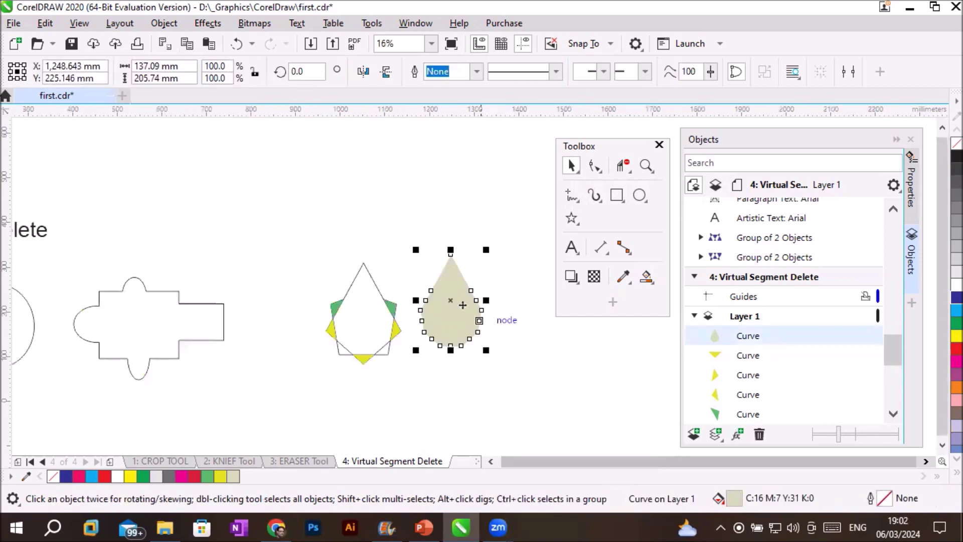
drag(457, 312, 443, 236)
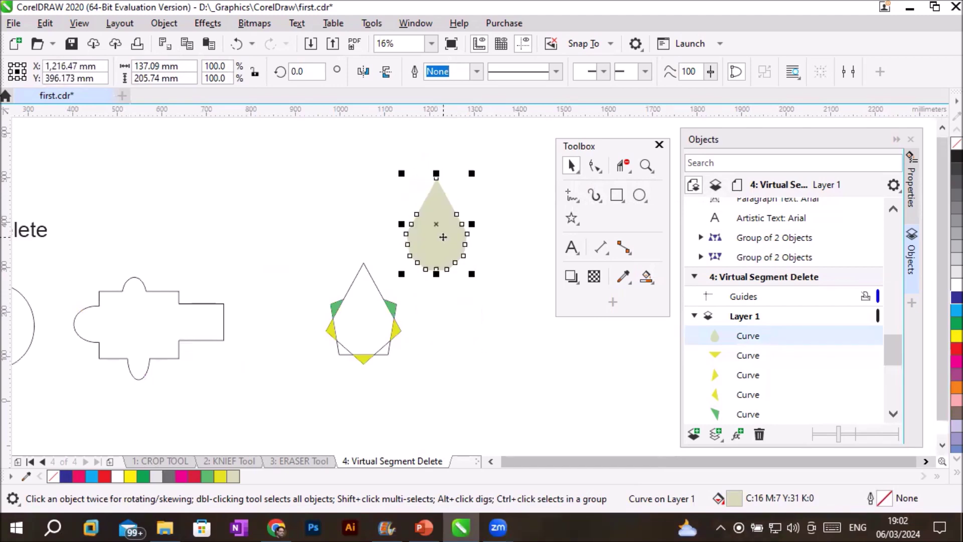
Step: Move the beige shape's rotation centre to its pointed tip and create rotated copies at 90° intervals to form a four-petal flower
click(441, 232)
drag(435, 224, 436, 177)
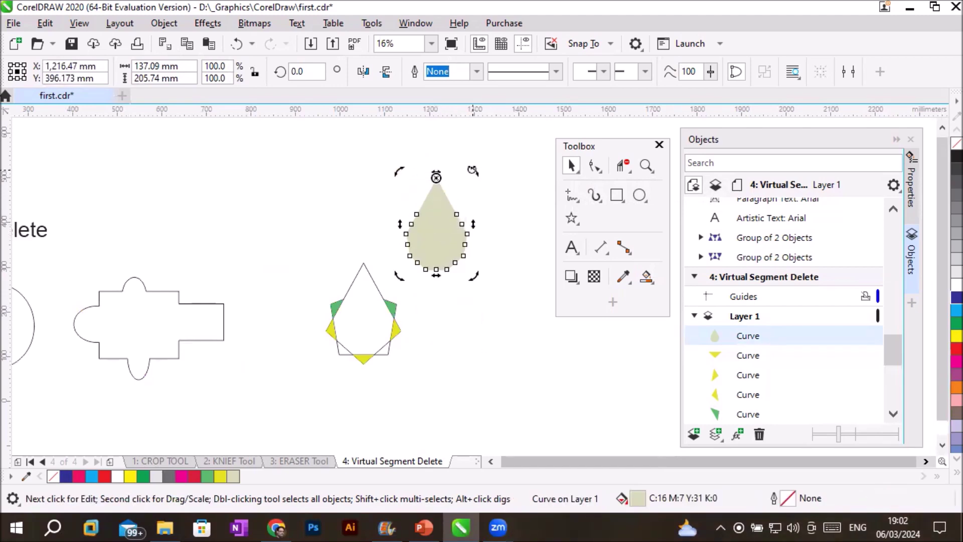
drag(472, 170, 432, 147)
key(ctrl+r)
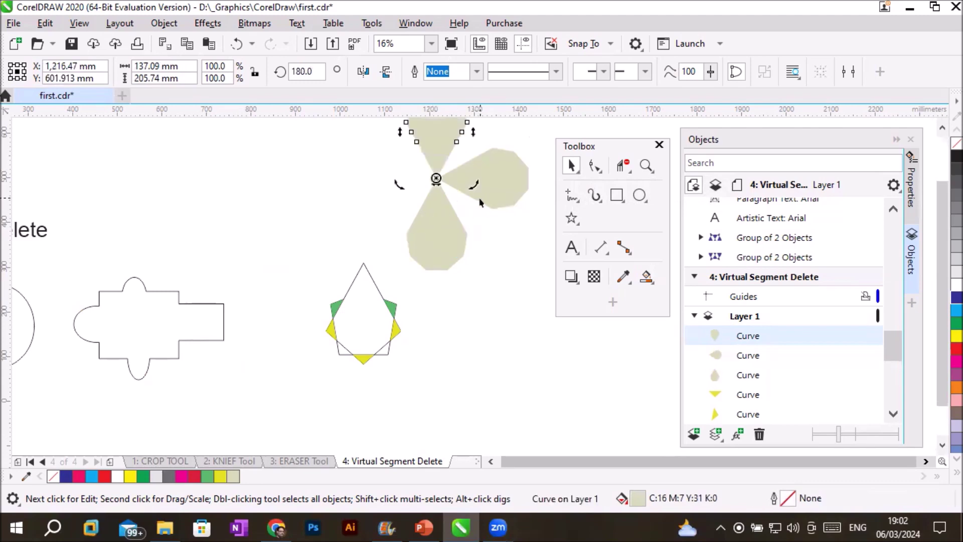
key(ctrl+r)
click(482, 317)
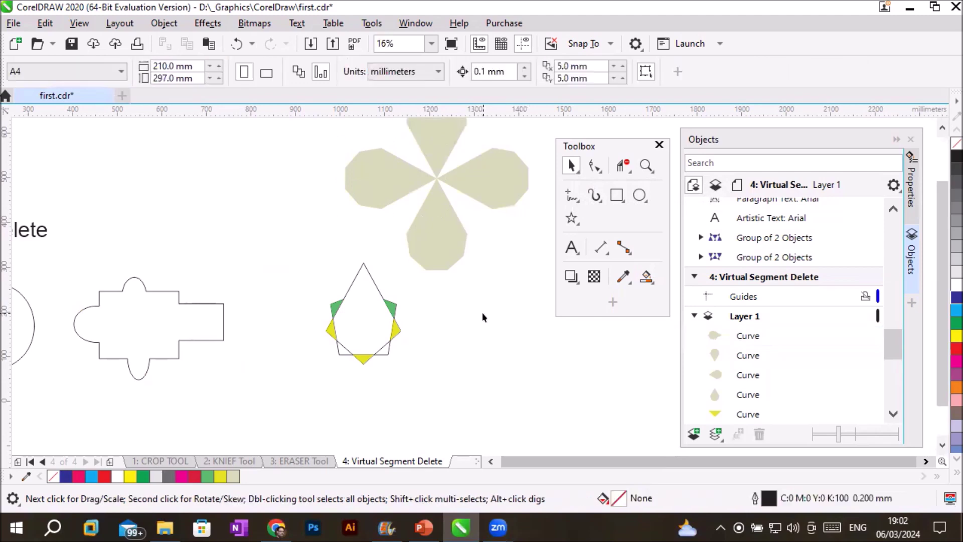
click(938, 130)
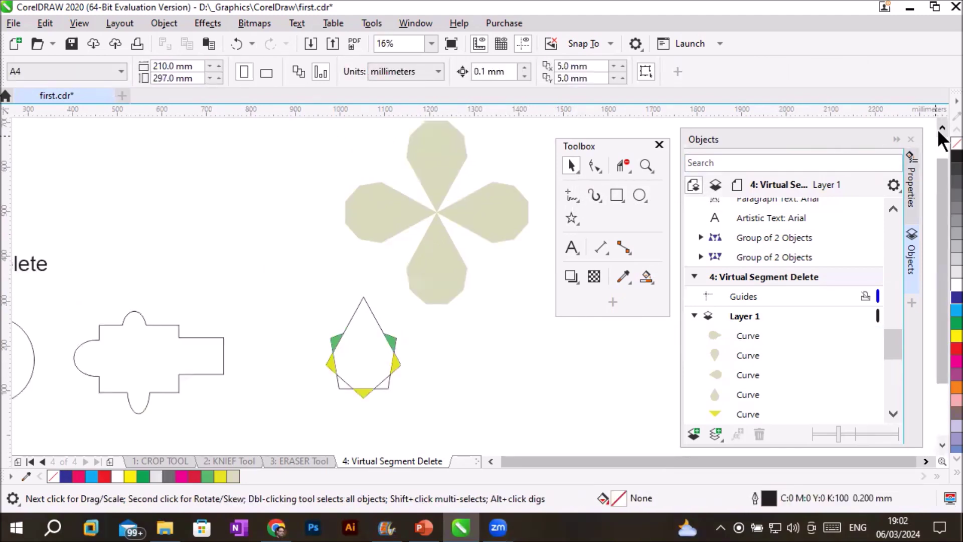
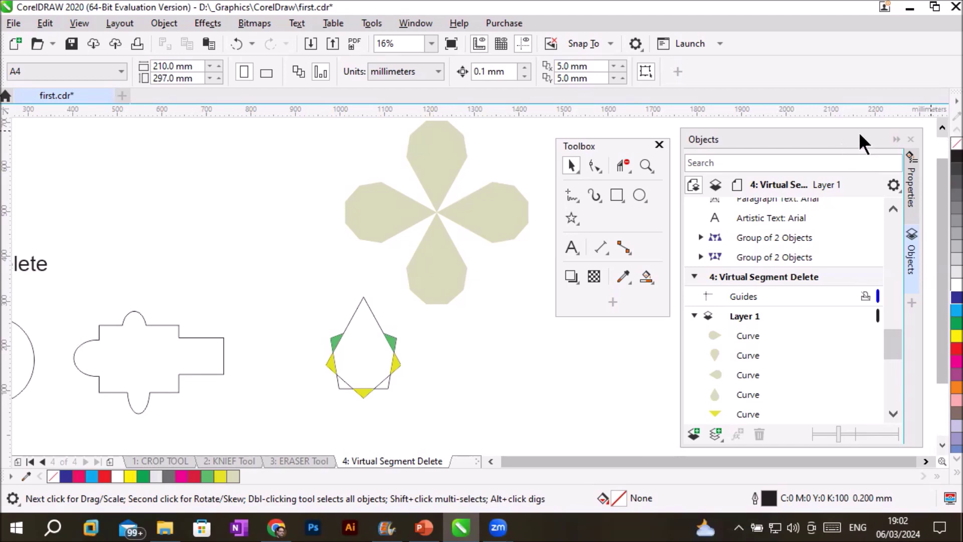
Step: Add the letter R as Arial artistic text beside the flower and enlarge it to about 257 × 255 mm
click(571, 246)
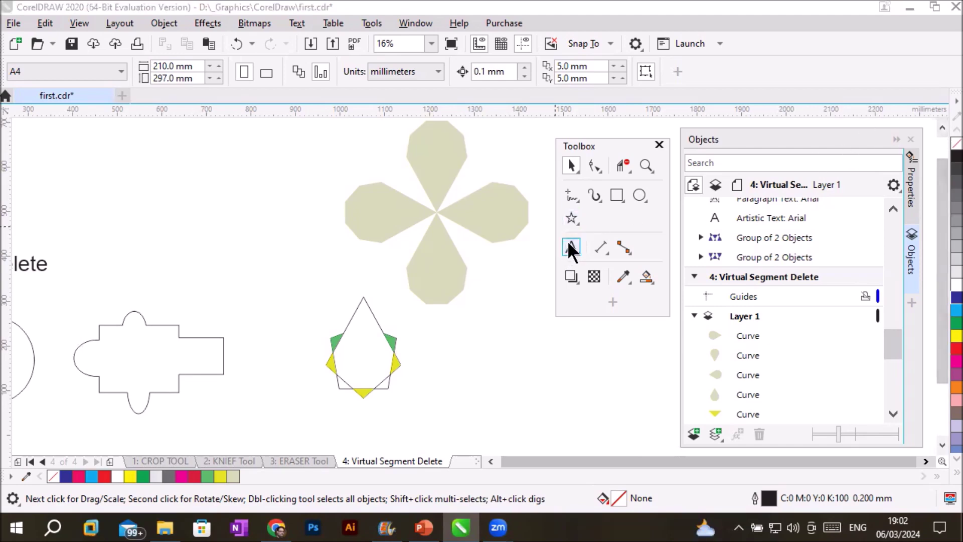
click(158, 166)
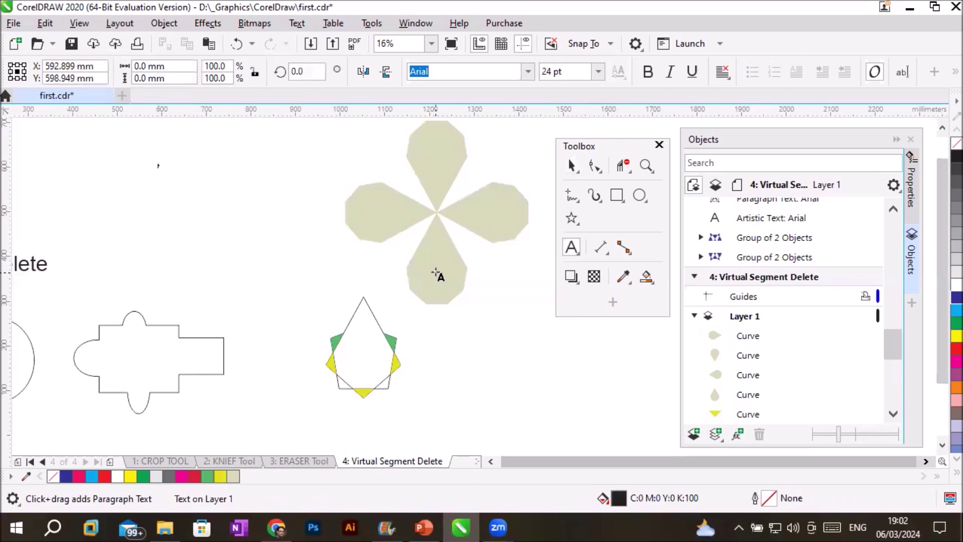
text(a)
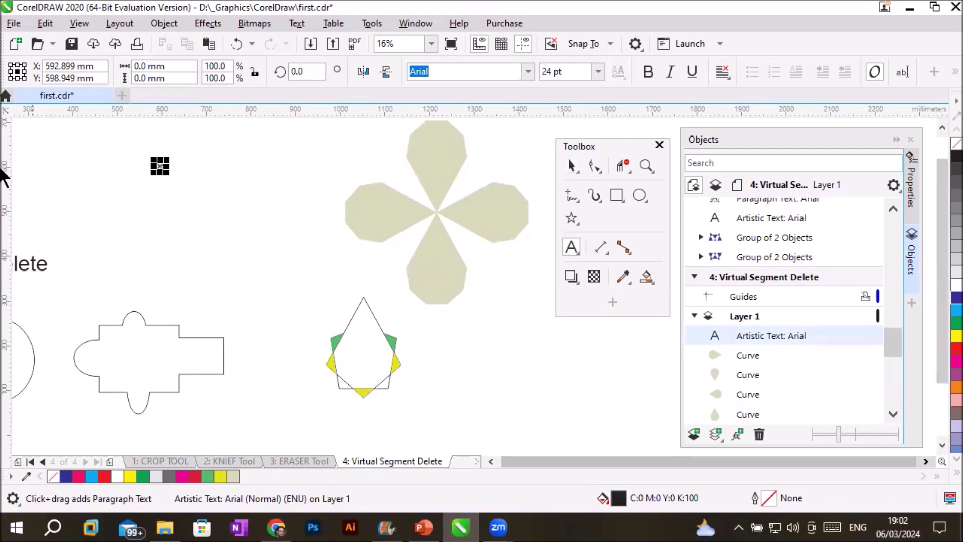
text(R)
drag(168, 175, 301, 287)
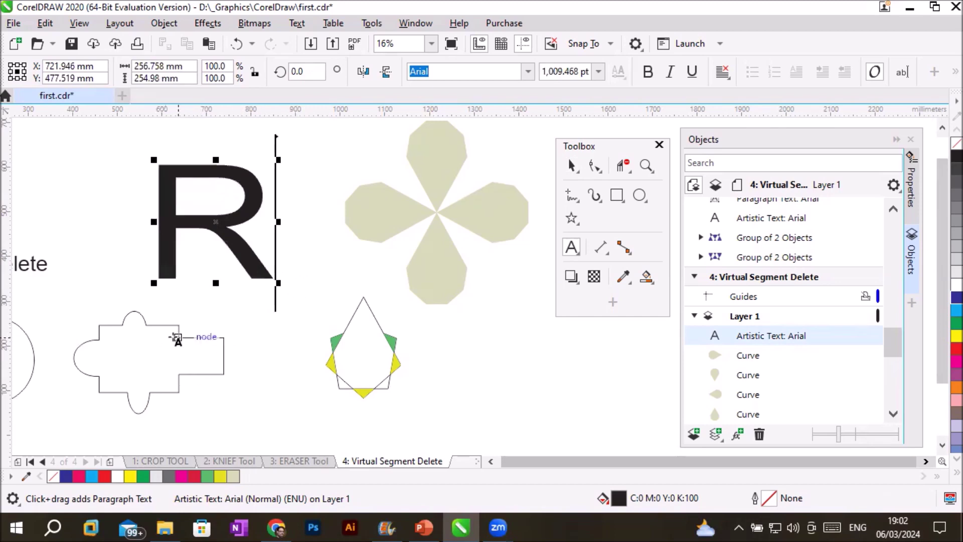
Step: Delete the leftover rectangle-and-arc outline pieces and the coloured star figure below the letter R and the flower
click(574, 165)
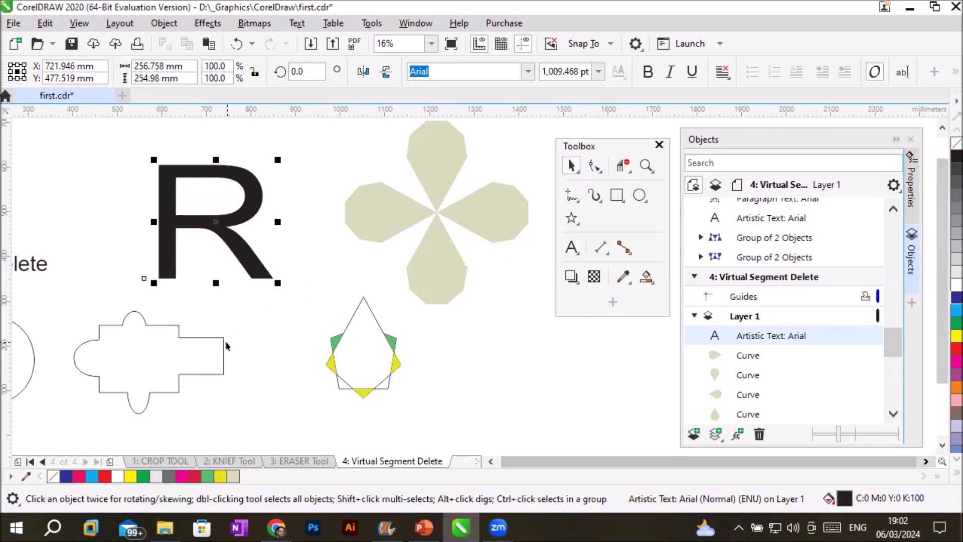
drag(224, 341, 555, 375)
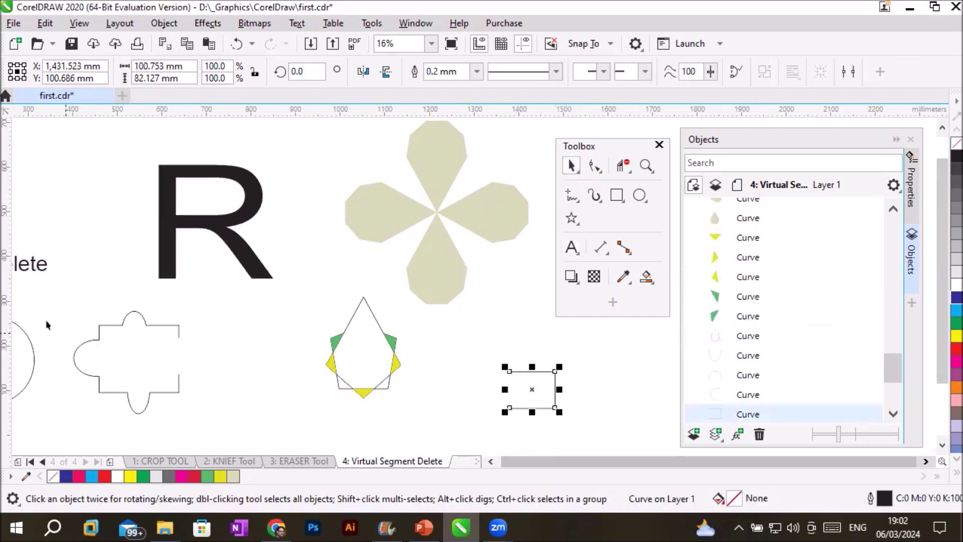
drag(191, 426, 55, 303)
drag(179, 391, 490, 448)
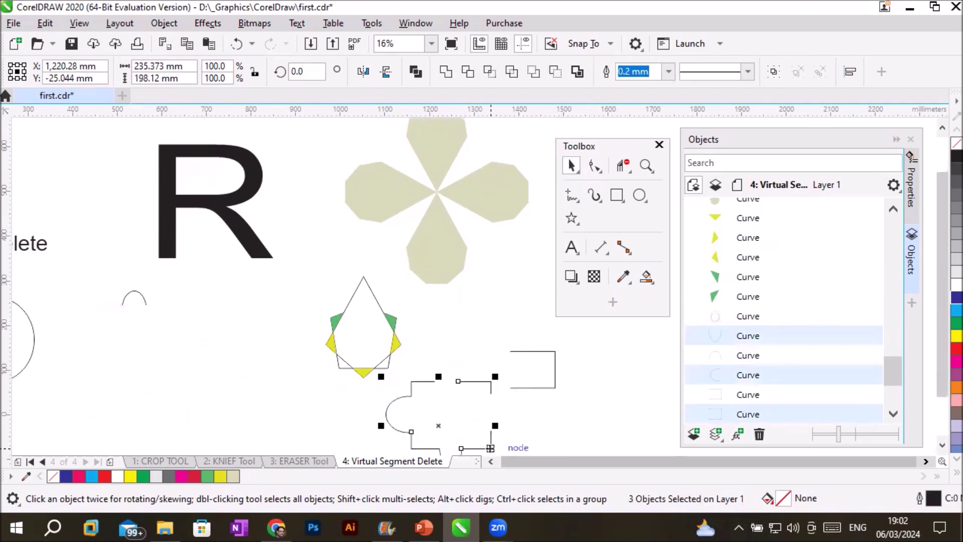
key(Delete)
drag(114, 278, 607, 439)
key(Delete)
drag(315, 259, 415, 384)
key(Delete)
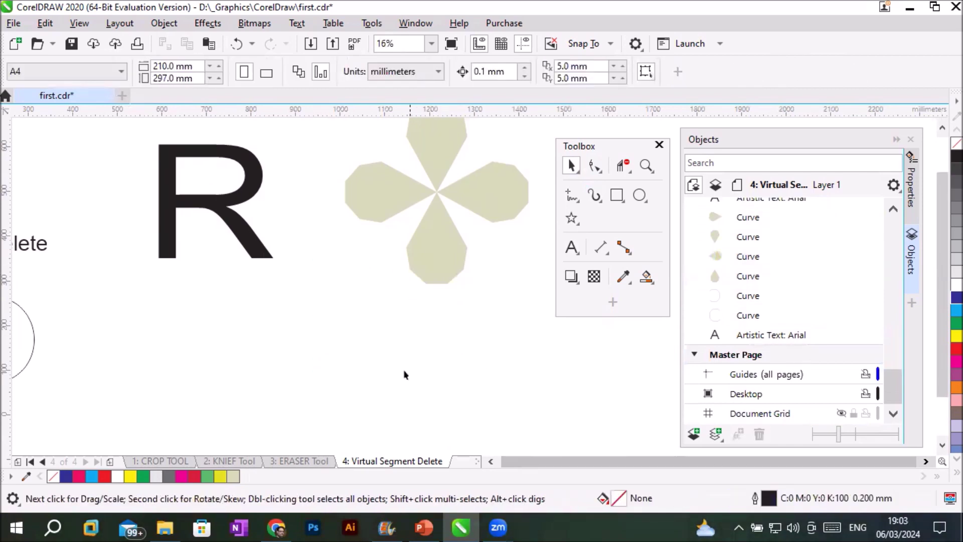
Step: Remove the fill from the letter R and give it a black outline
click(219, 209)
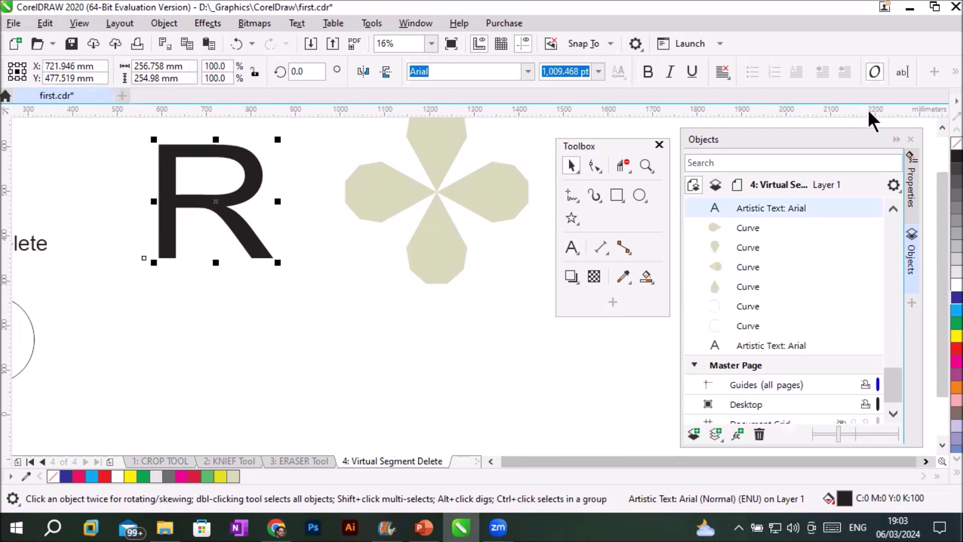
click(941, 148)
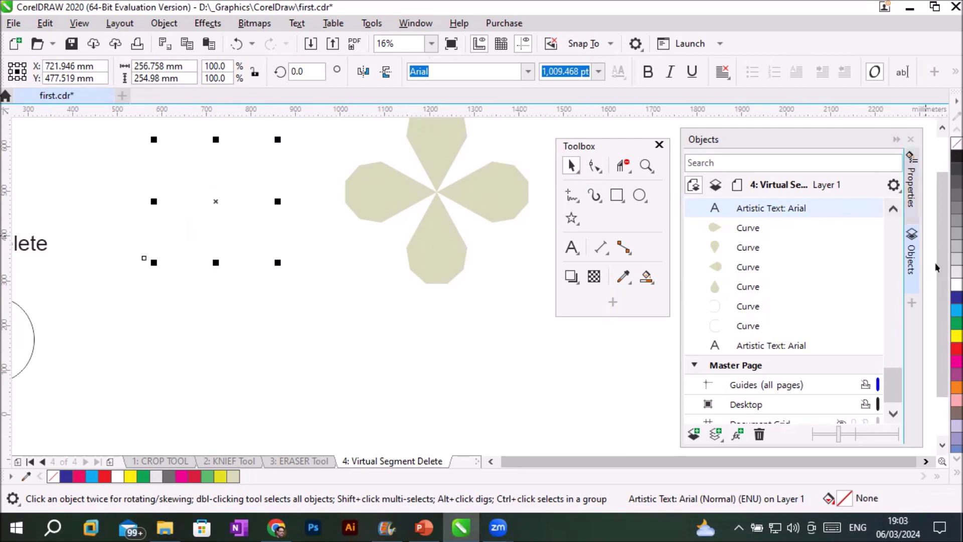
right_click(952, 360)
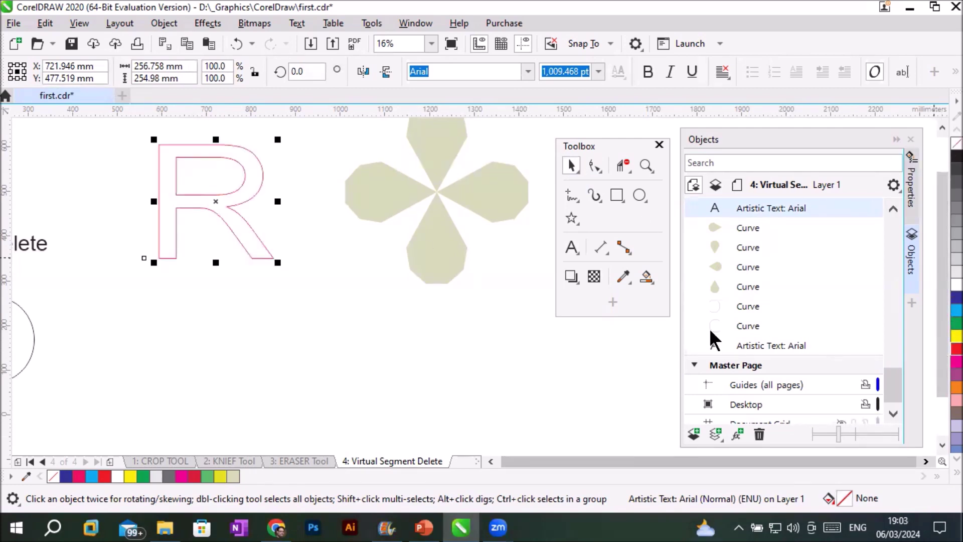
scroll(229, 145, up, 1)
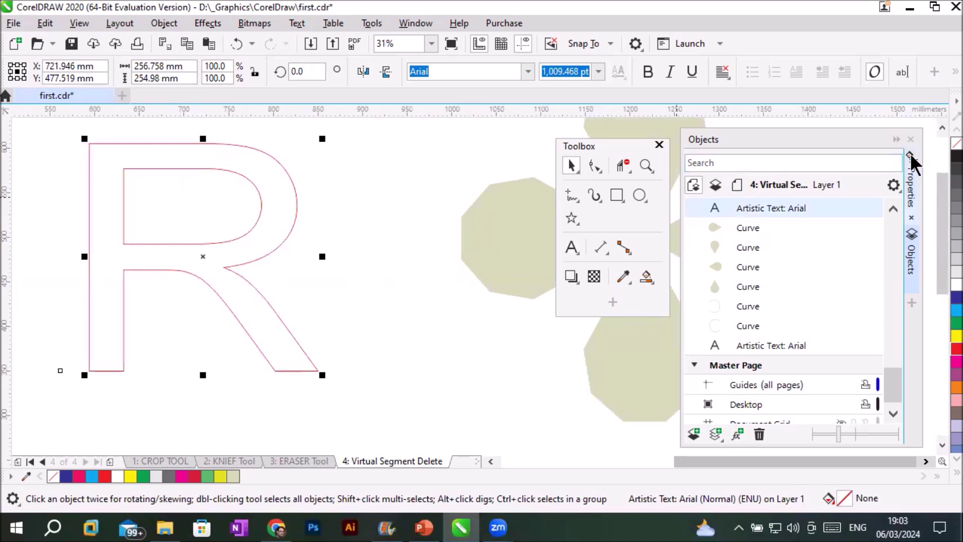
right_click(956, 156)
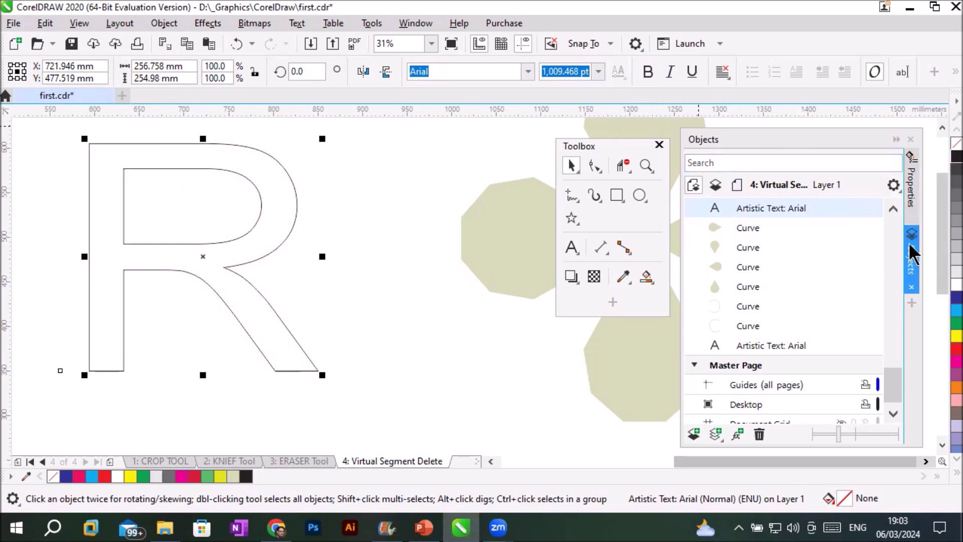
Step: Increase the letter R's font size to 1,010.468 pt in its character properties and convert the letter to curves
click(912, 191)
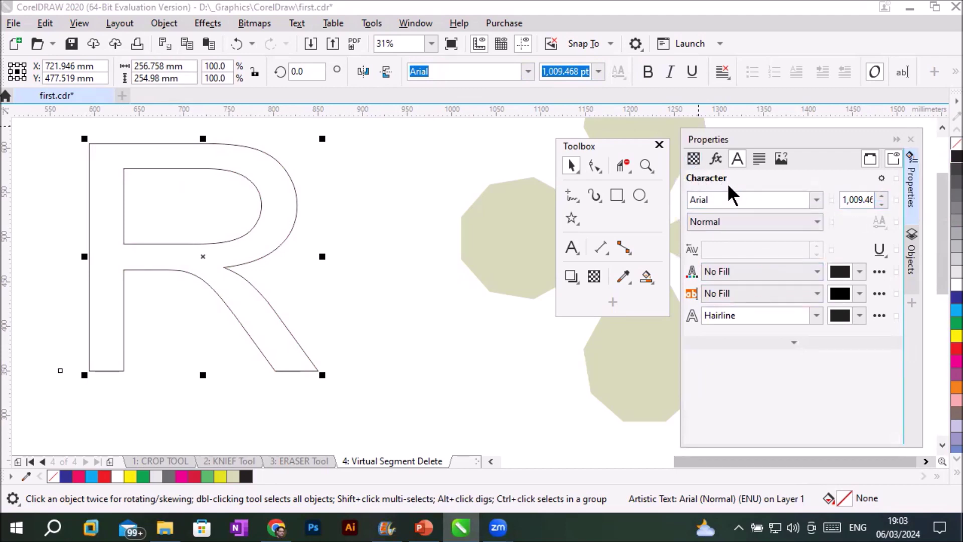
click(914, 194)
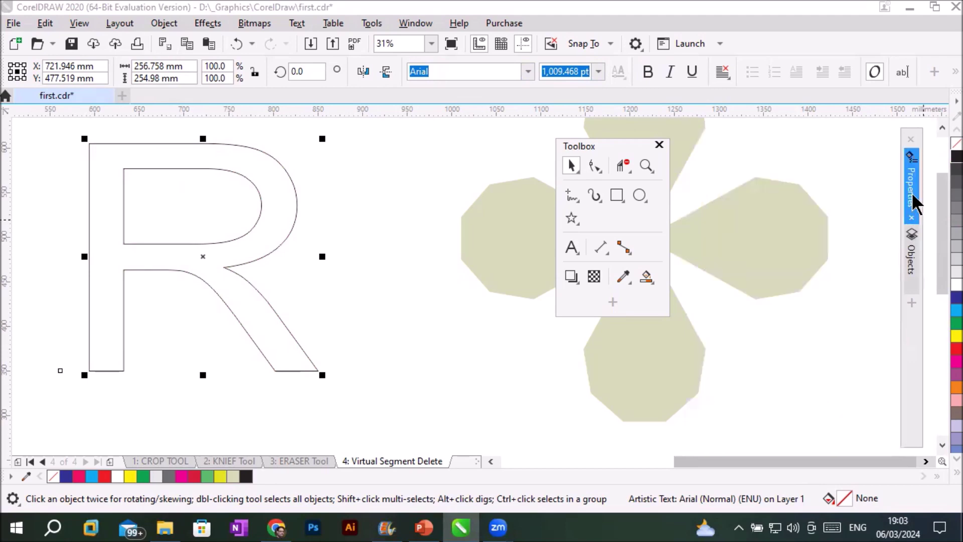
click(912, 195)
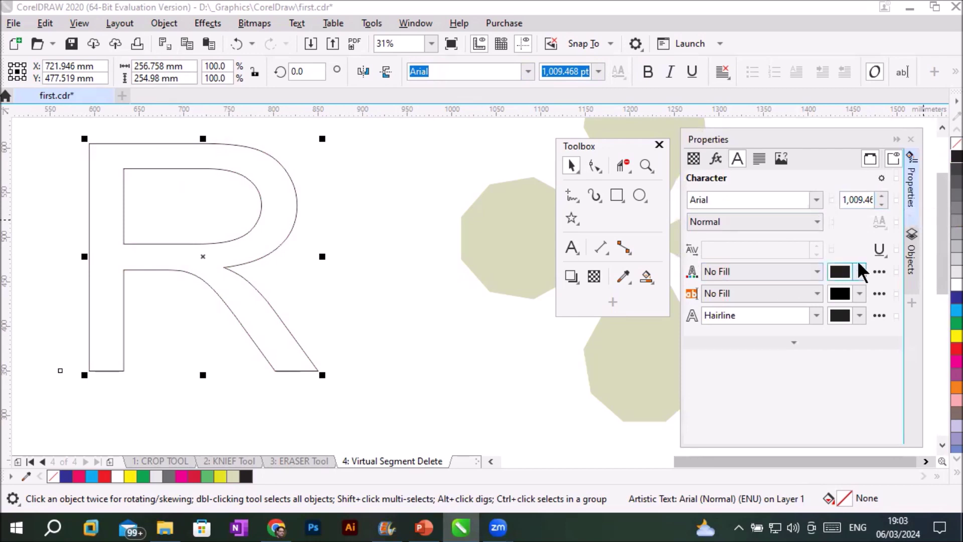
click(880, 194)
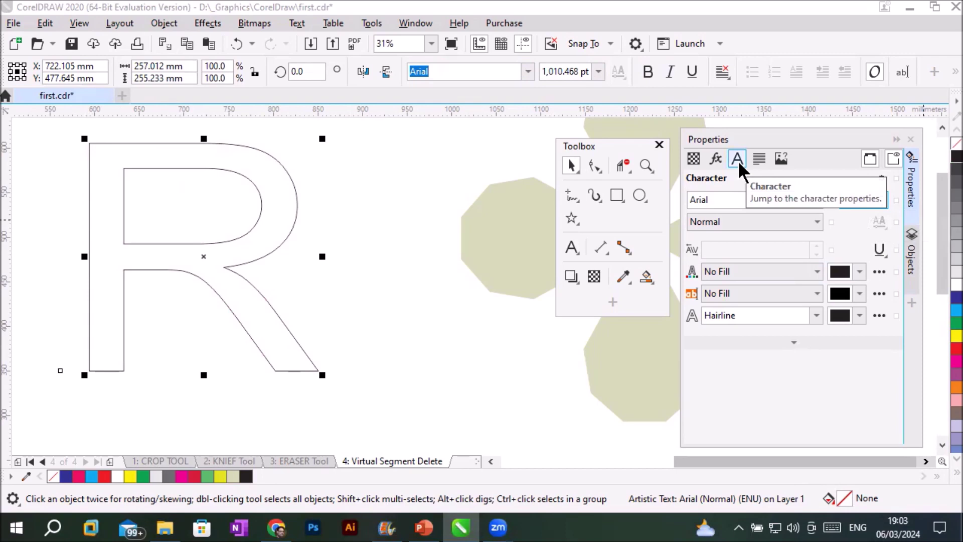
right_click(242, 280)
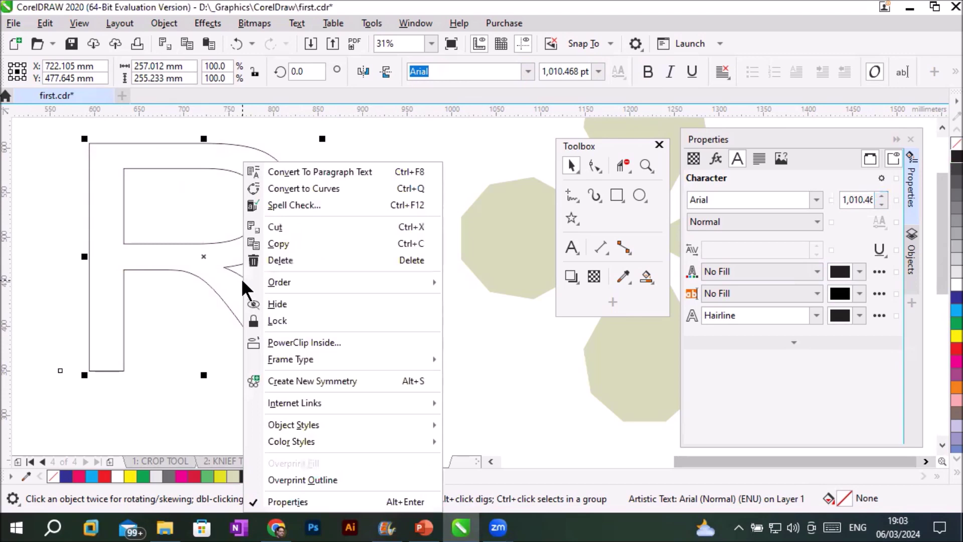
click(316, 188)
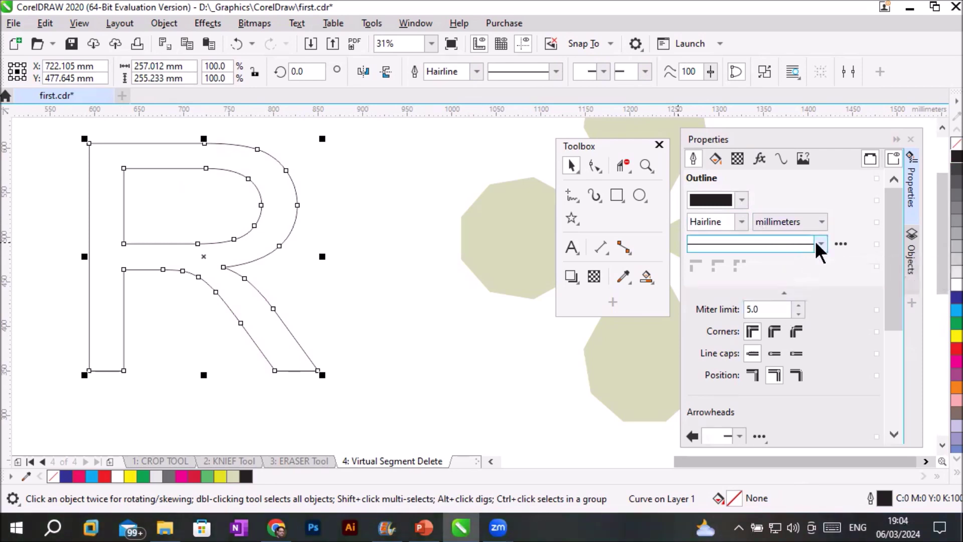
Step: Try a 1.0 mm outline on the R curve, and set its outline width to 4.0 mm
click(741, 221)
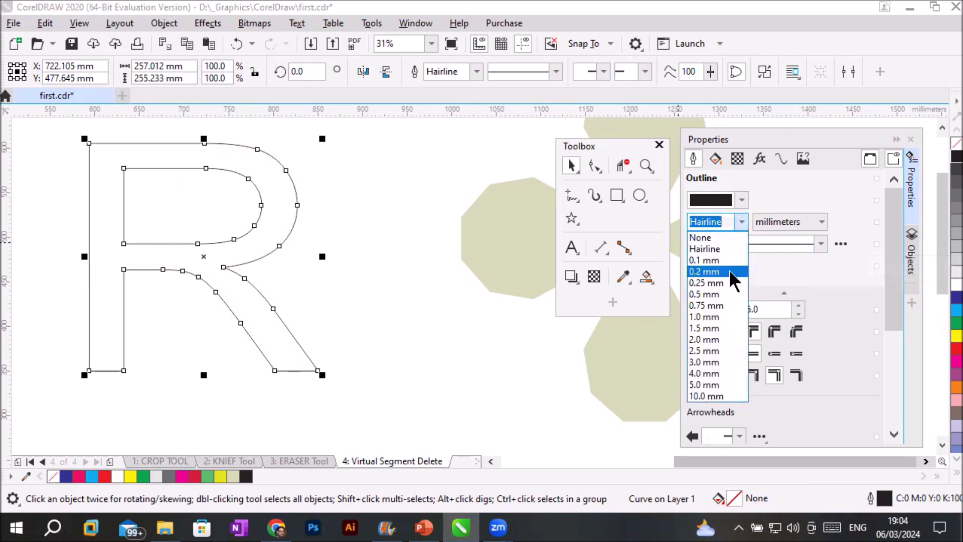
click(726, 317)
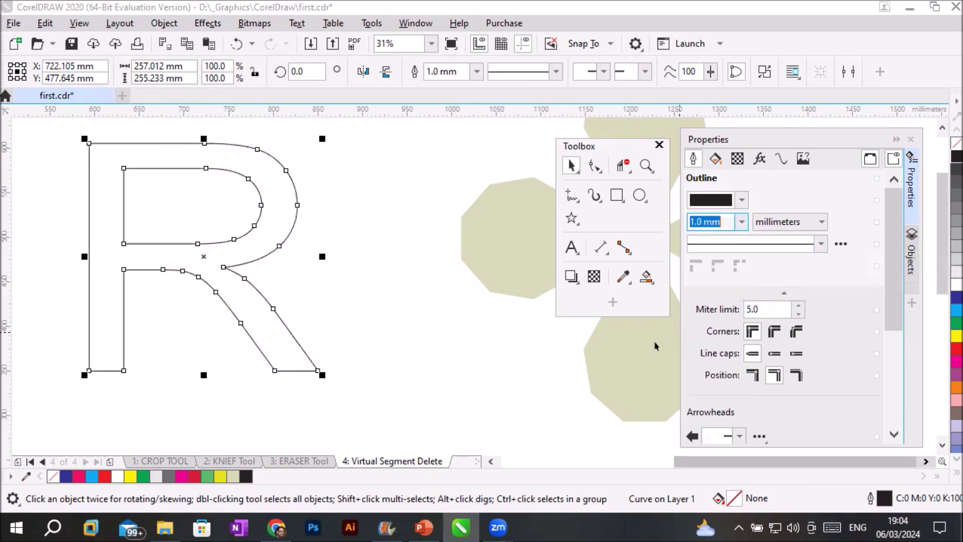
click(741, 222)
click(730, 374)
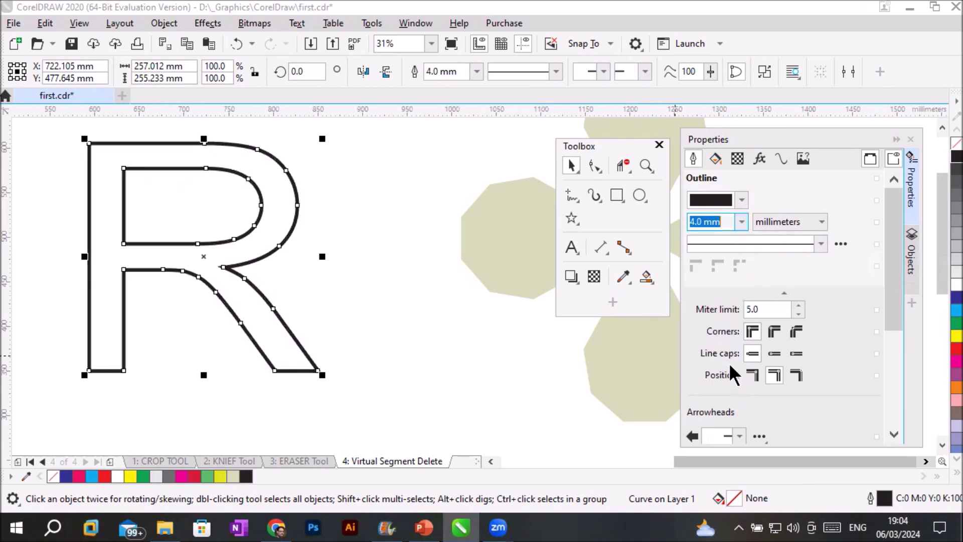
Step: Add a letter S as artistic text below the R, enlarge it to about 967 pt, and stretch it to about 396 mm wide
scroll(433, 368, down, 2)
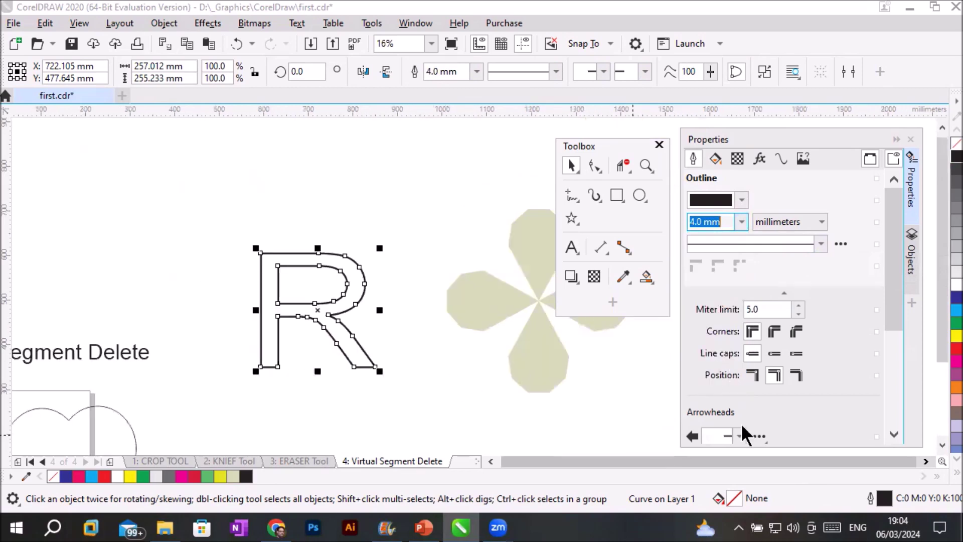
click(941, 445)
click(942, 445)
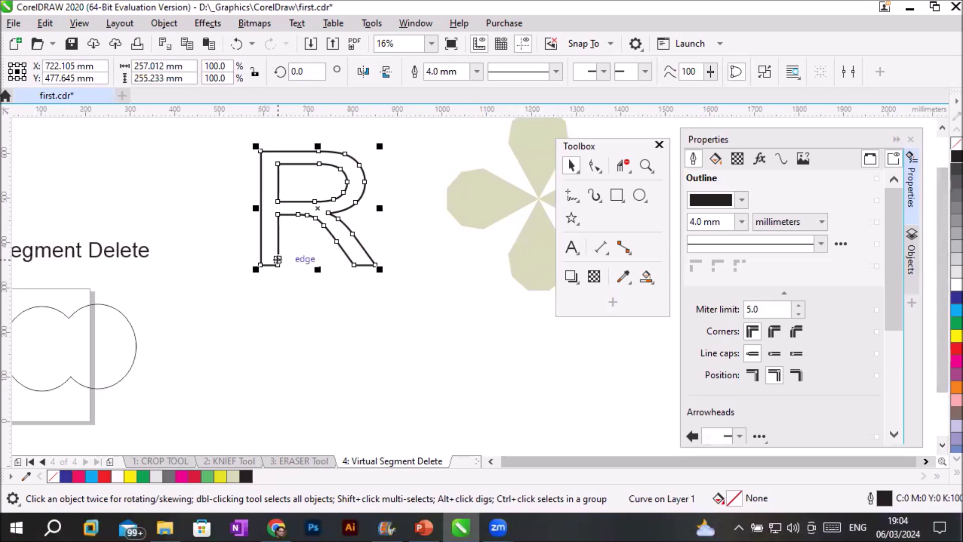
click(571, 245)
click(299, 356)
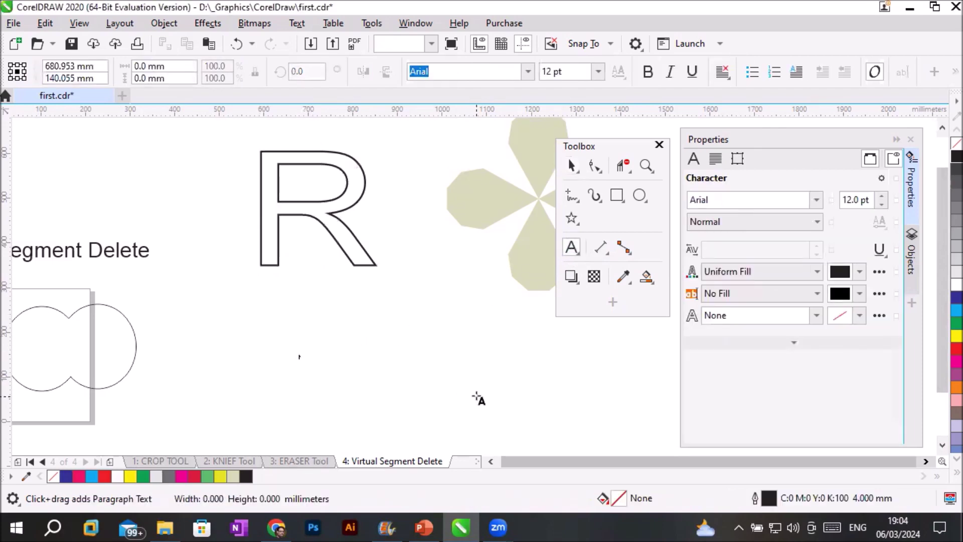
text(R)
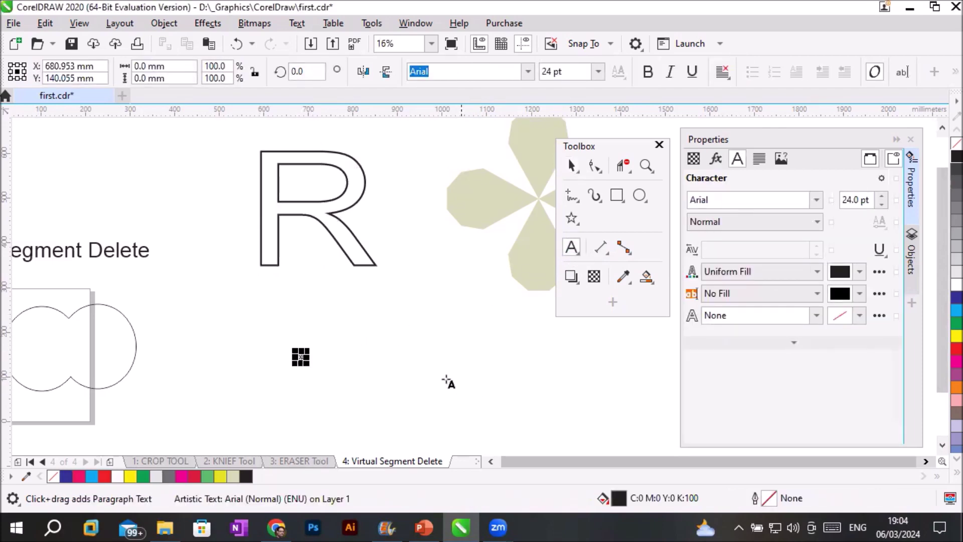
drag(312, 346, 427, 240)
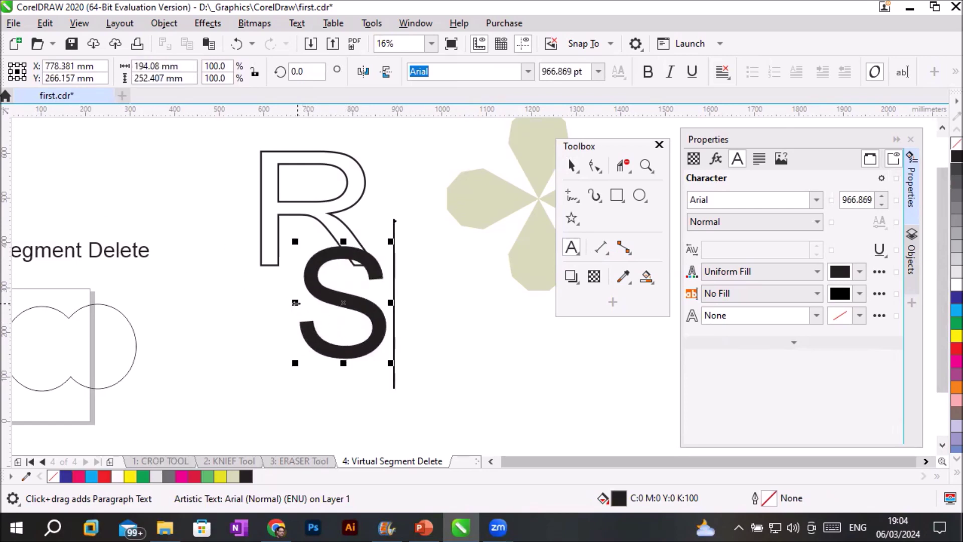
drag(295, 303, 205, 303)
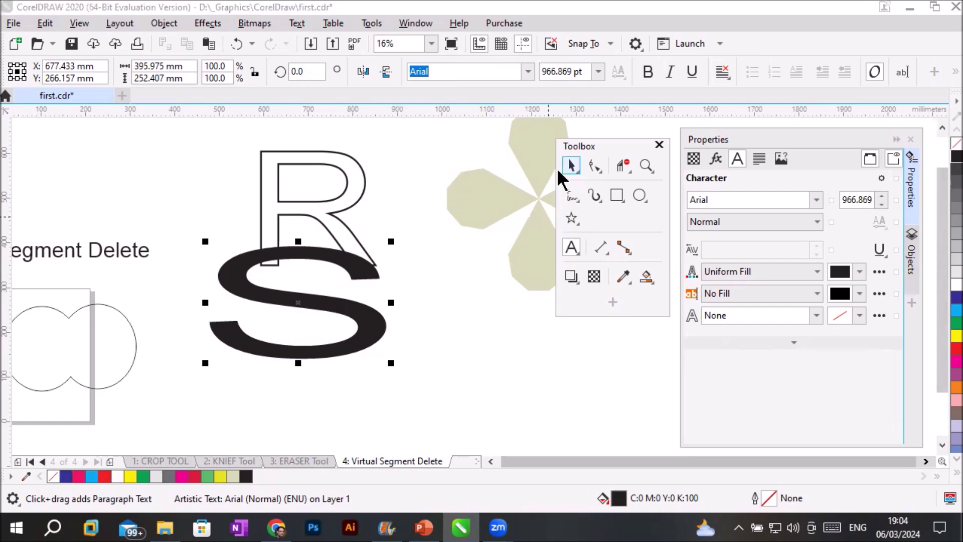
Step: Convert the letter S to curves, remove its fill, and give it a black outline
click(571, 166)
right_click(335, 306)
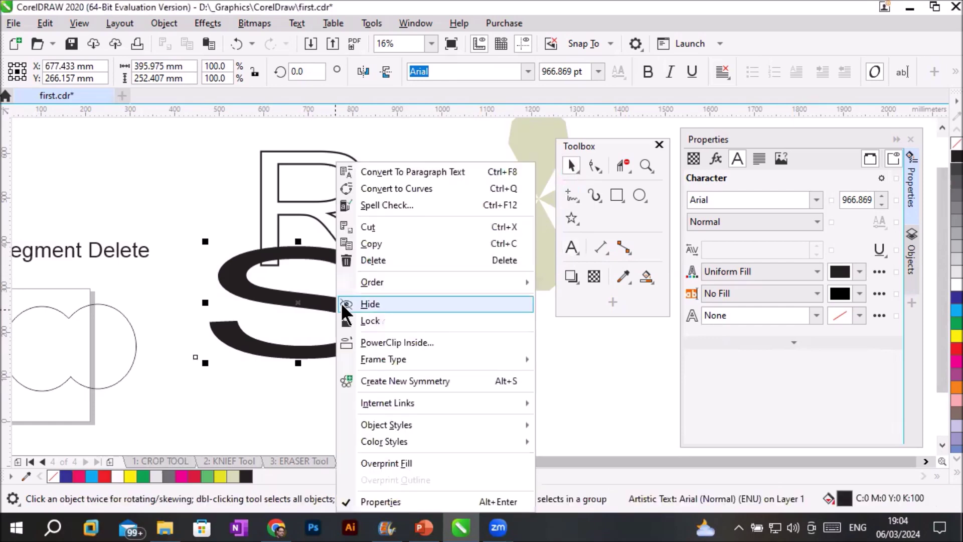
click(398, 190)
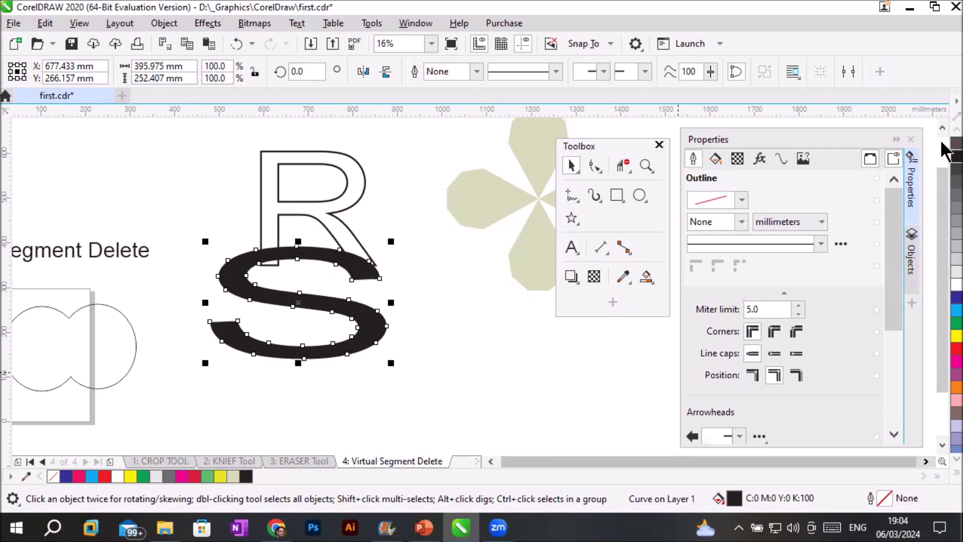
click(956, 143)
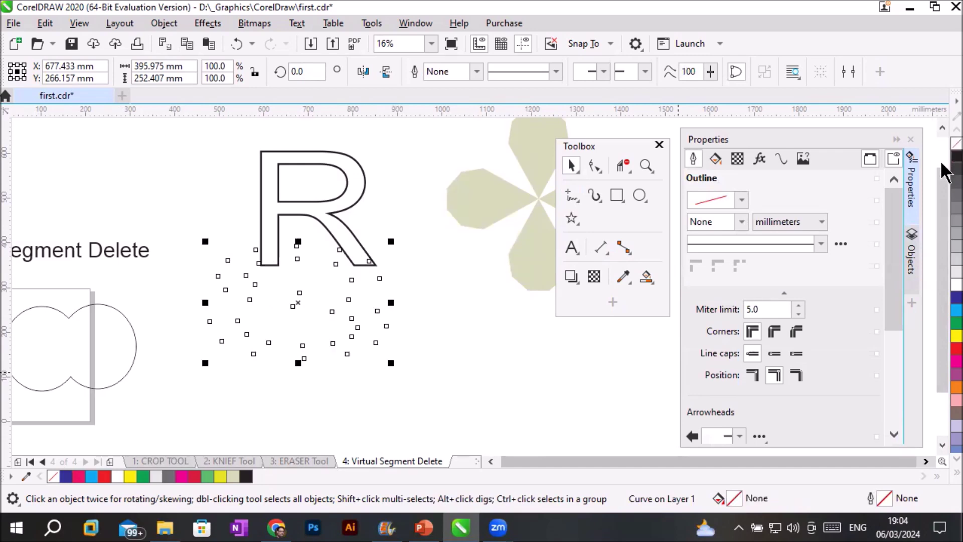
right_click(955, 156)
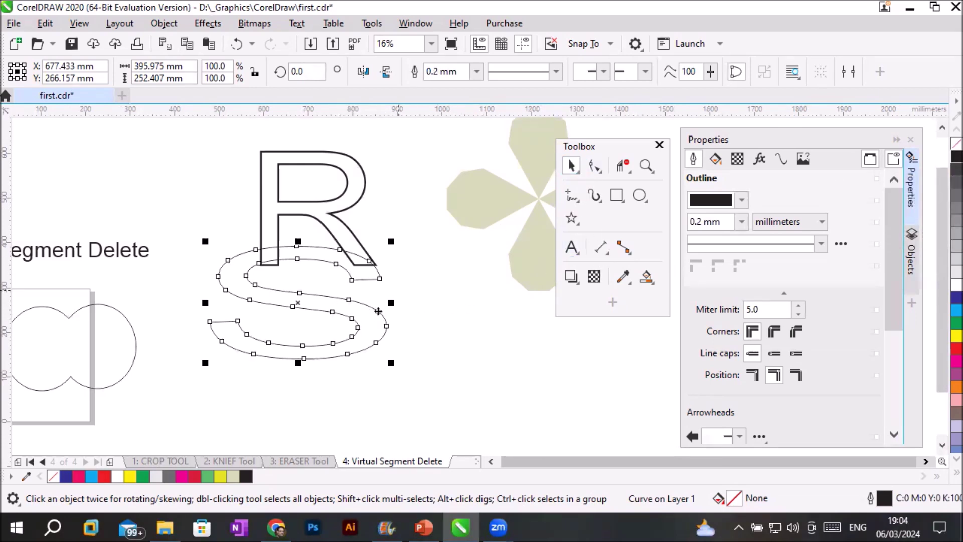
Step: Move the S outline over the letter R and flatten it to about 187 mm high
drag(381, 311, 400, 226)
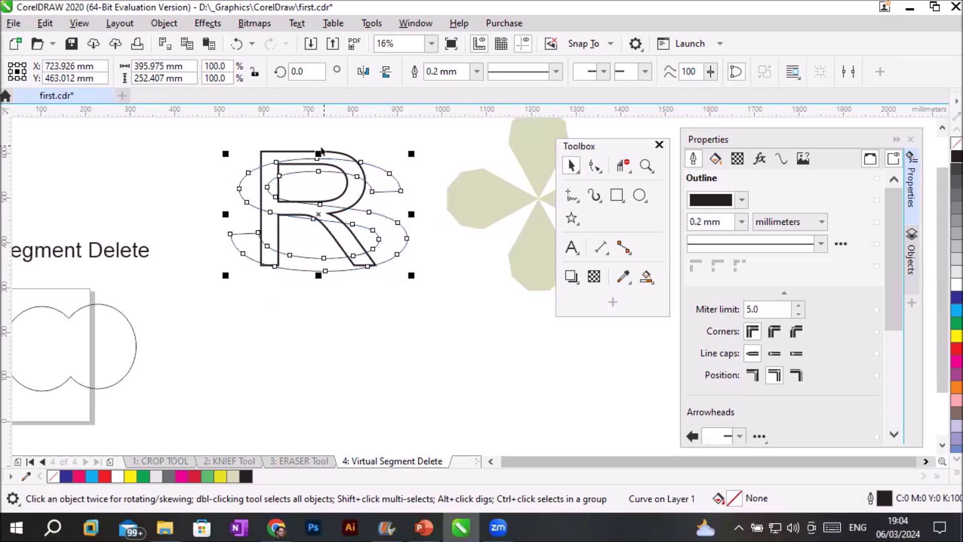
drag(319, 152, 319, 166)
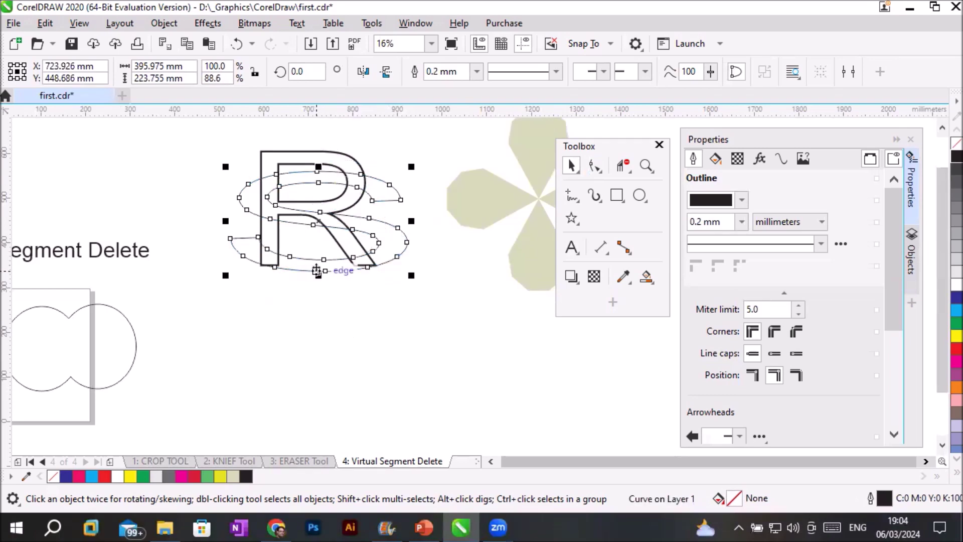
drag(318, 275, 316, 259)
click(336, 319)
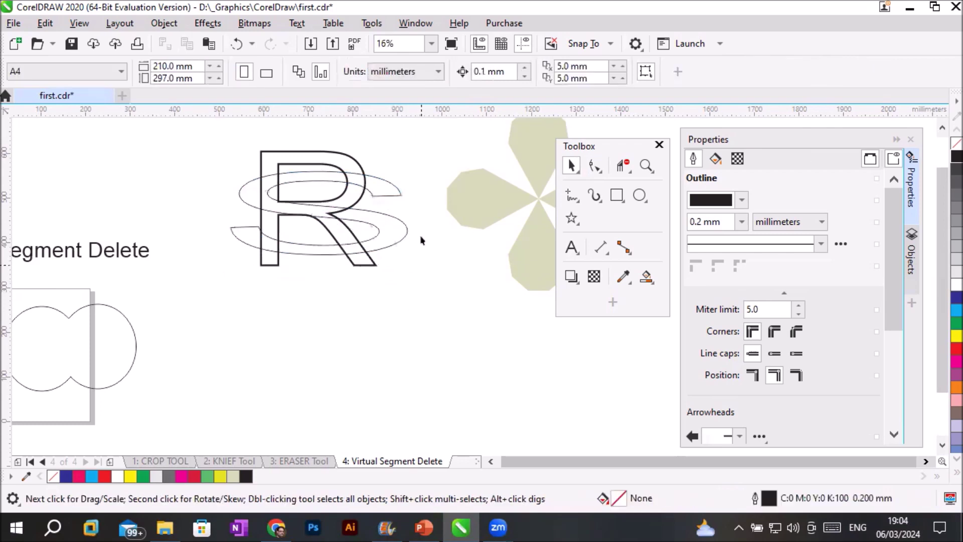
Step: Fill the letter R with 30% black grey
scroll(419, 169, up, 2)
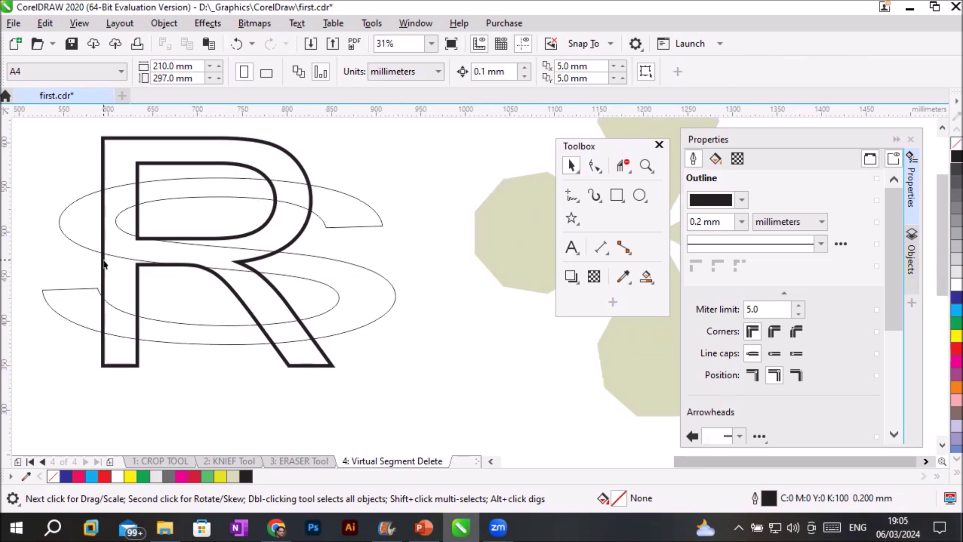
click(284, 155)
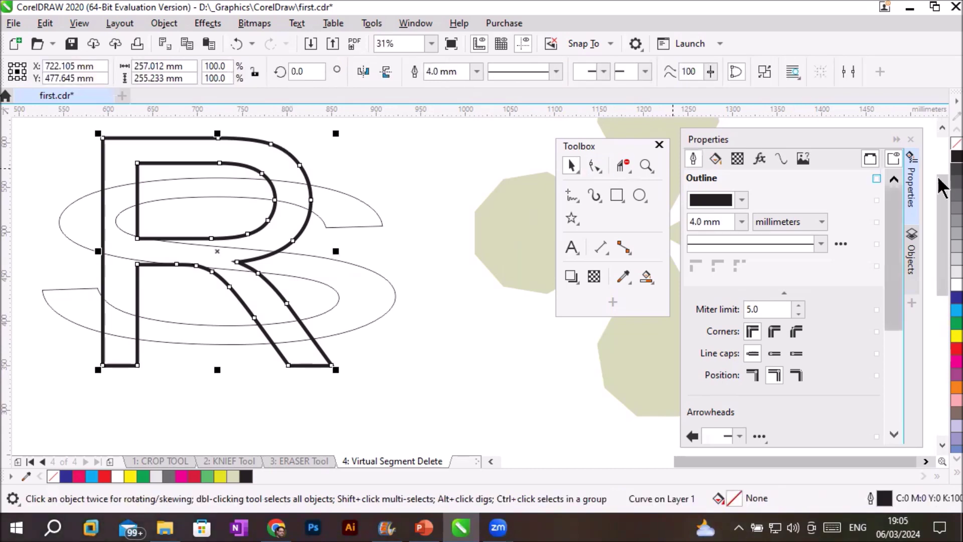
click(944, 248)
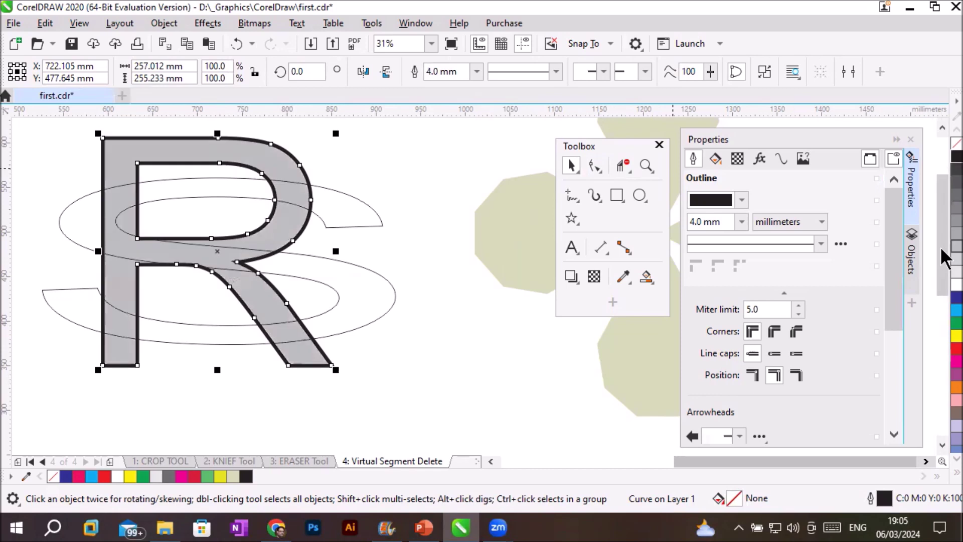
scroll(313, 226, up, 2)
scroll(313, 226, down, 2)
scroll(256, 180, up, 2)
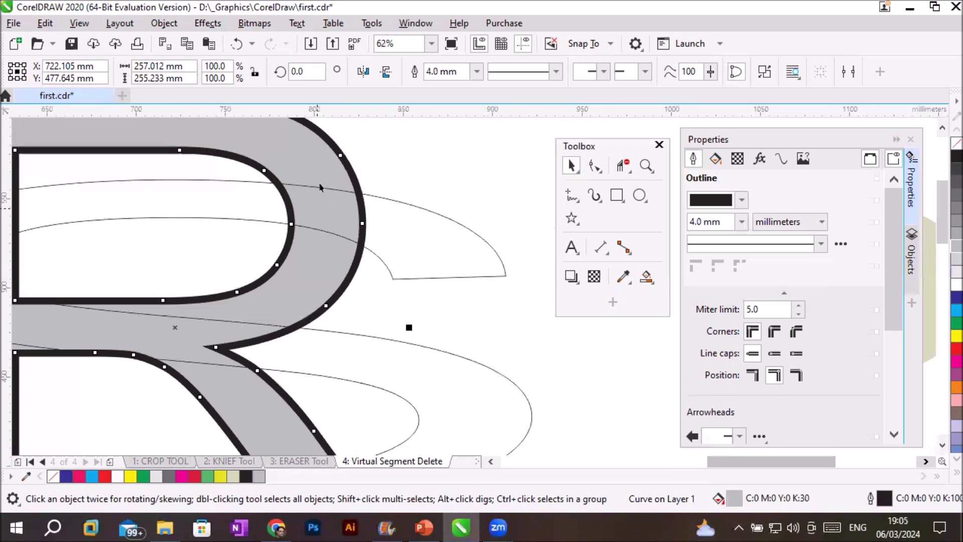
scroll(322, 216, down, 2)
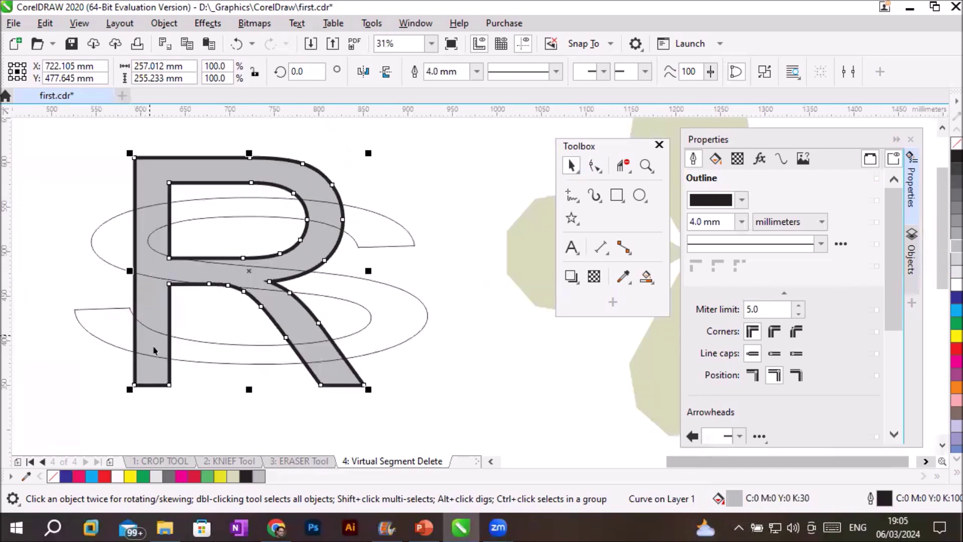
Step: Delete the S outline segments that cross the R's bowl and diagonal leg with Virtual Segment Delete
click(396, 345)
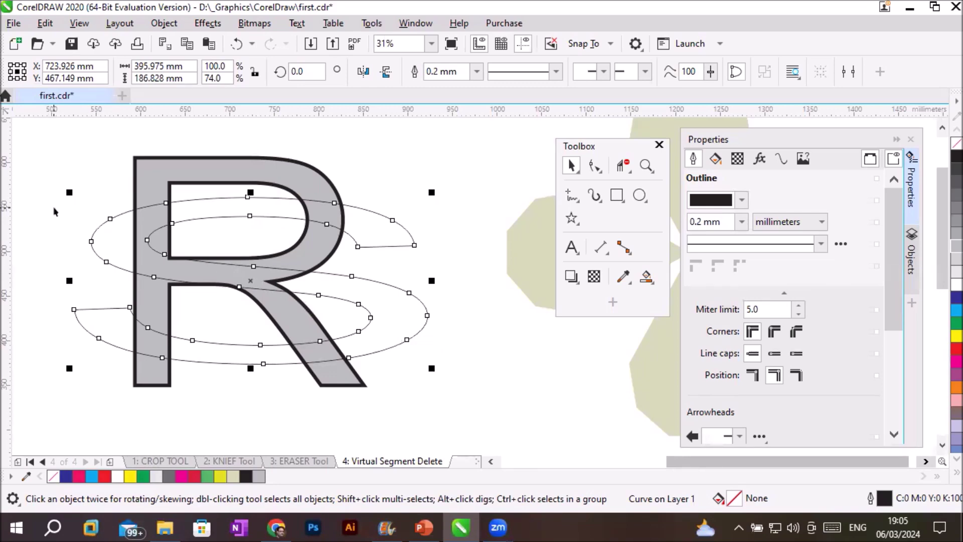
click(619, 161)
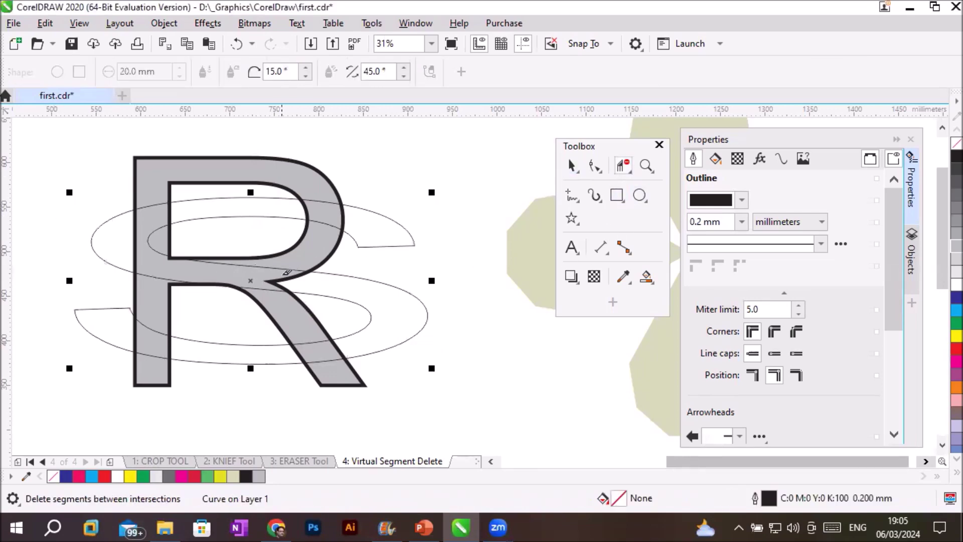
click(327, 198)
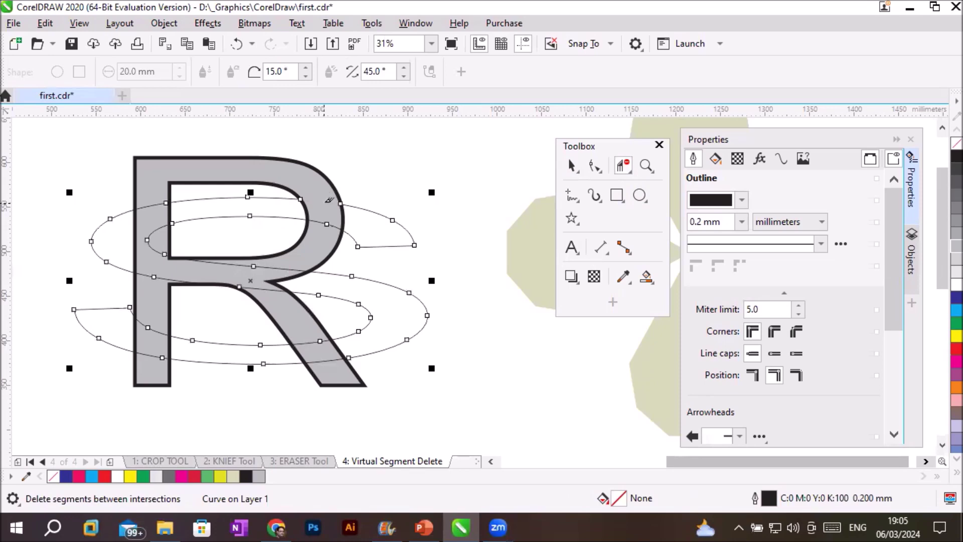
click(321, 219)
click(315, 339)
click(319, 357)
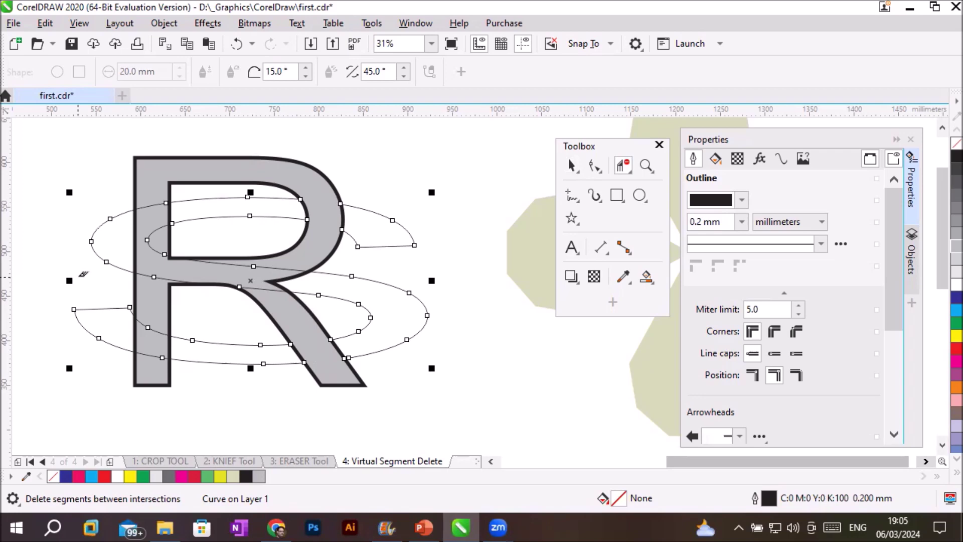
Step: Set the Smart Fill colour to C4 M87 Y100 K0 and fill the S's upper tip outside the R's bowl
click(649, 275)
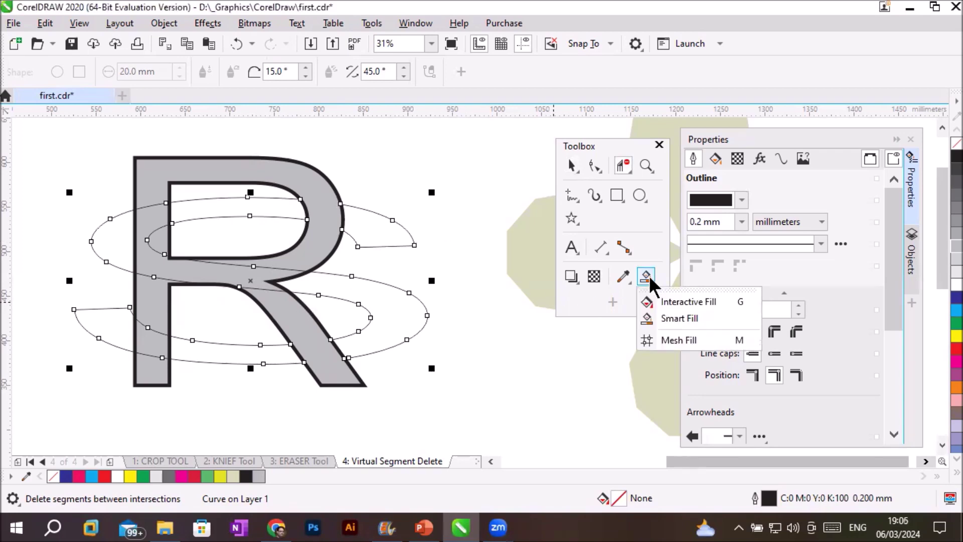
click(672, 317)
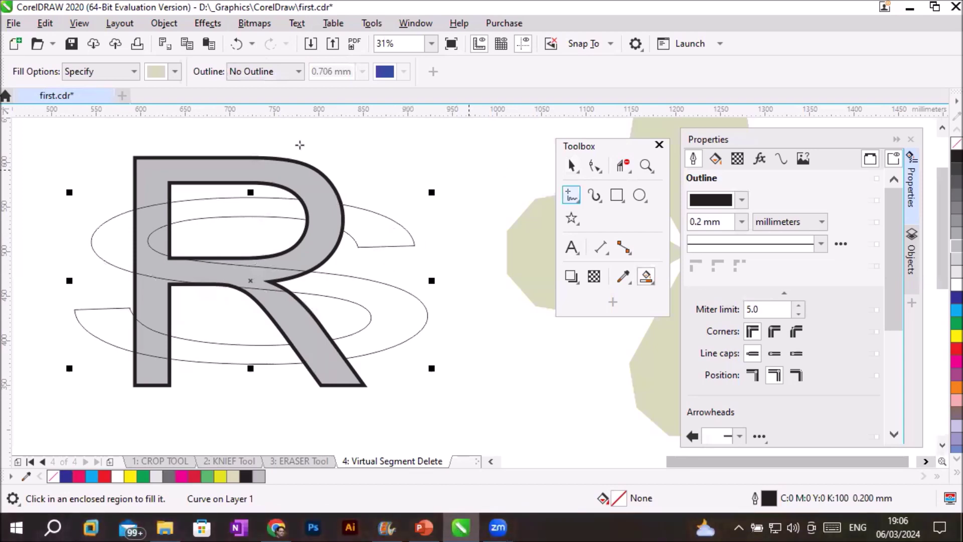
click(175, 71)
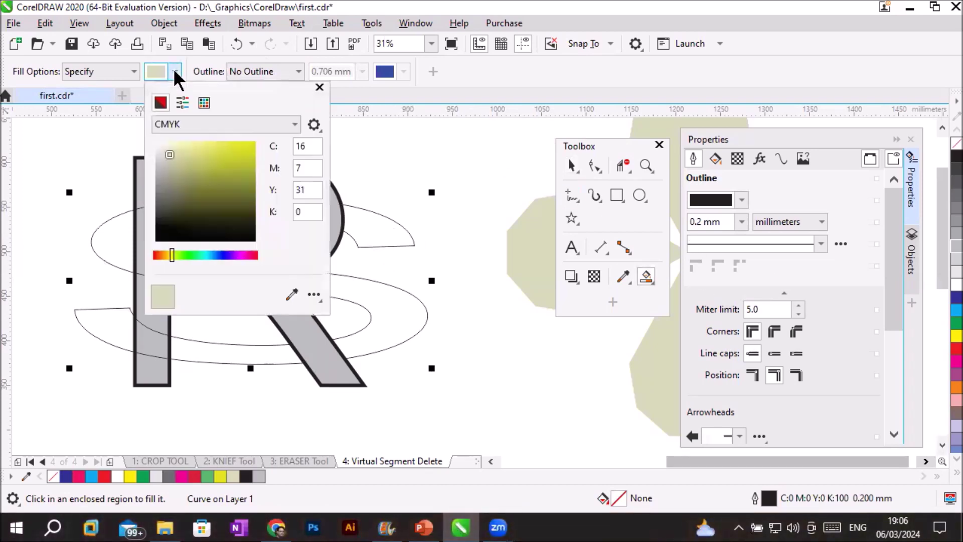
click(157, 255)
click(238, 151)
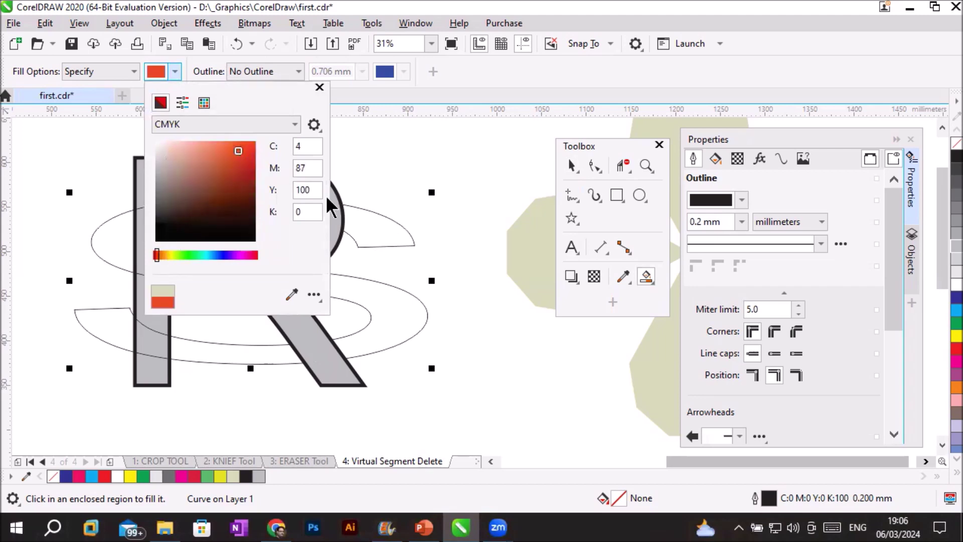
click(388, 228)
click(387, 228)
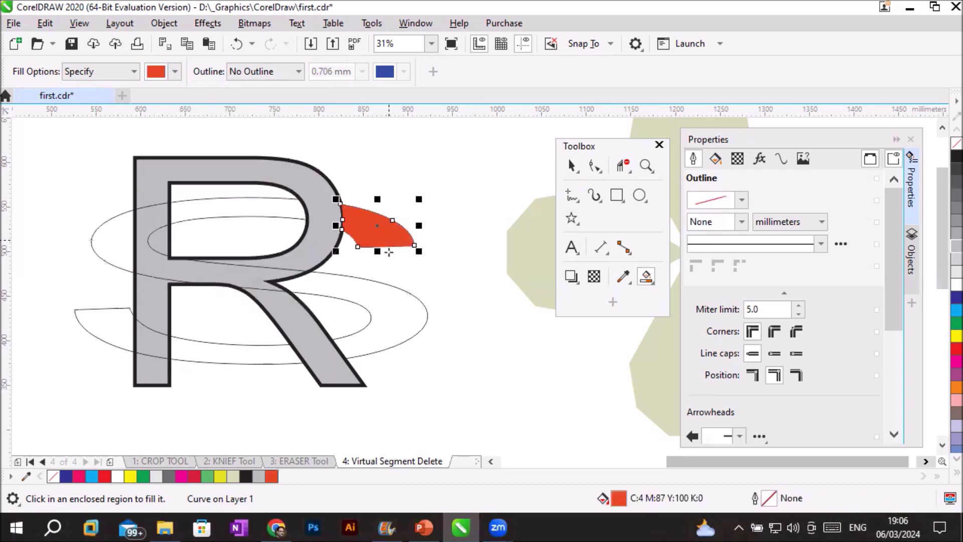
Step: Smart Fill the remaining S regions in the same red-orange, including its crossings over the R's stem, leaving the R's bowl and leg in front
click(281, 210)
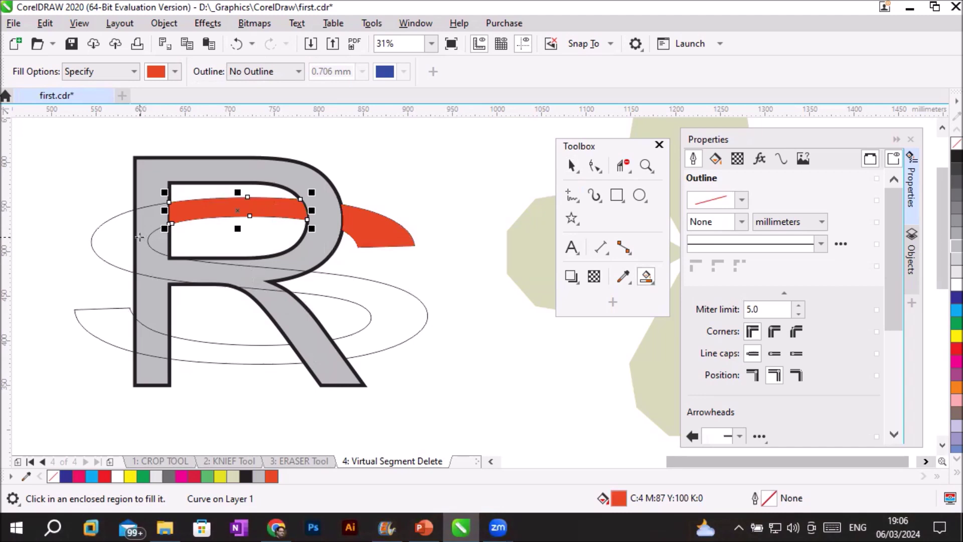
click(120, 235)
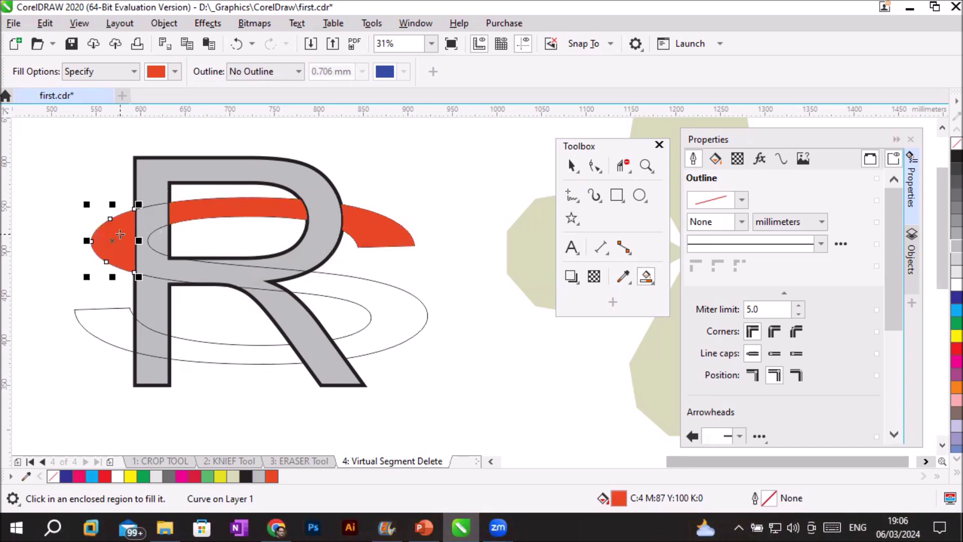
click(148, 215)
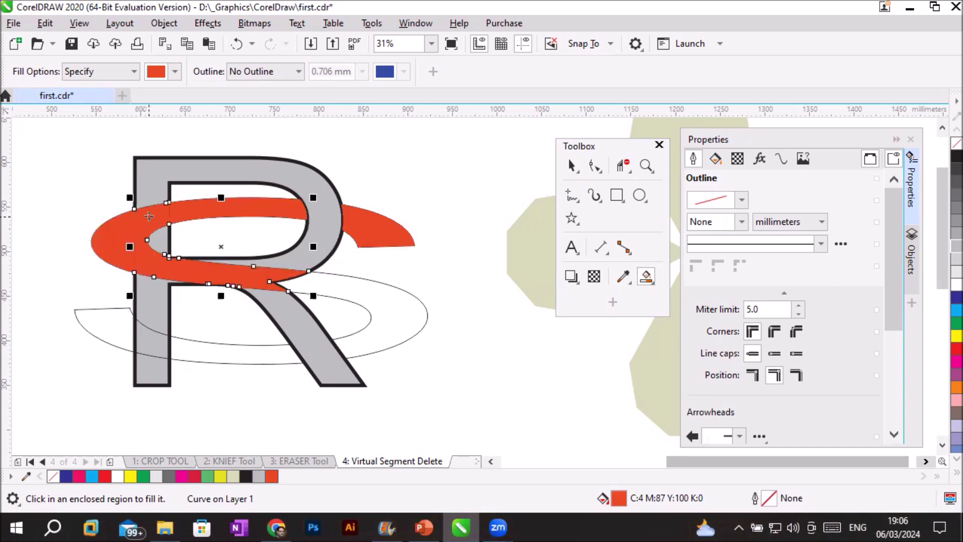
click(356, 292)
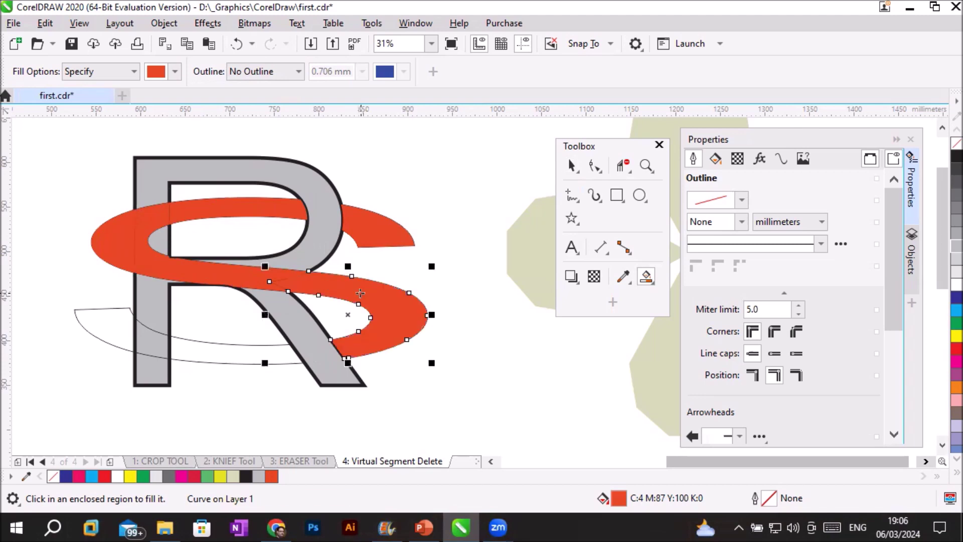
click(233, 362)
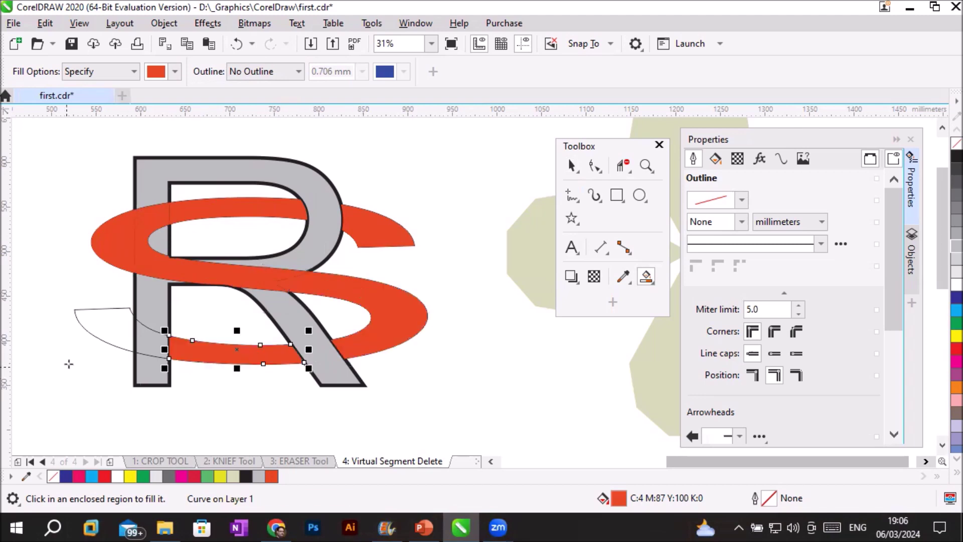
click(100, 329)
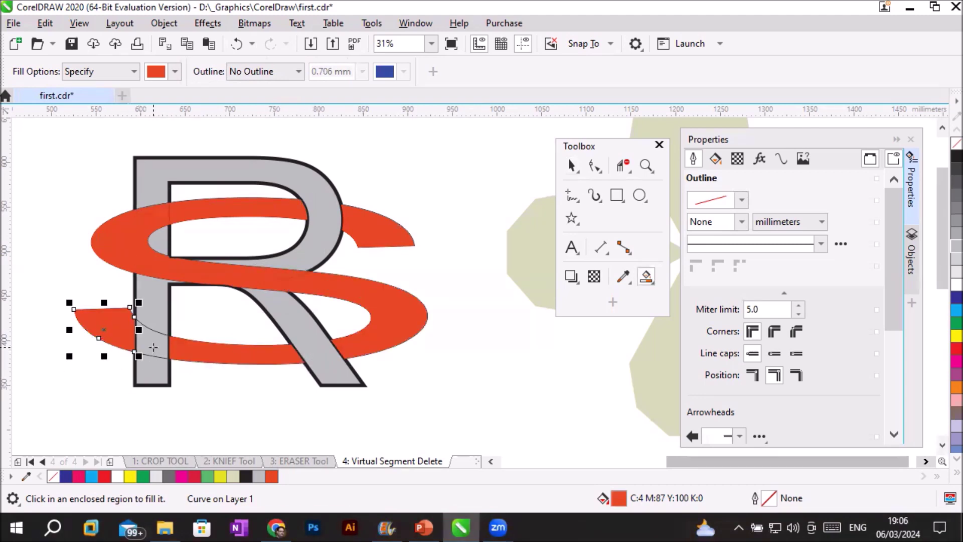
click(153, 347)
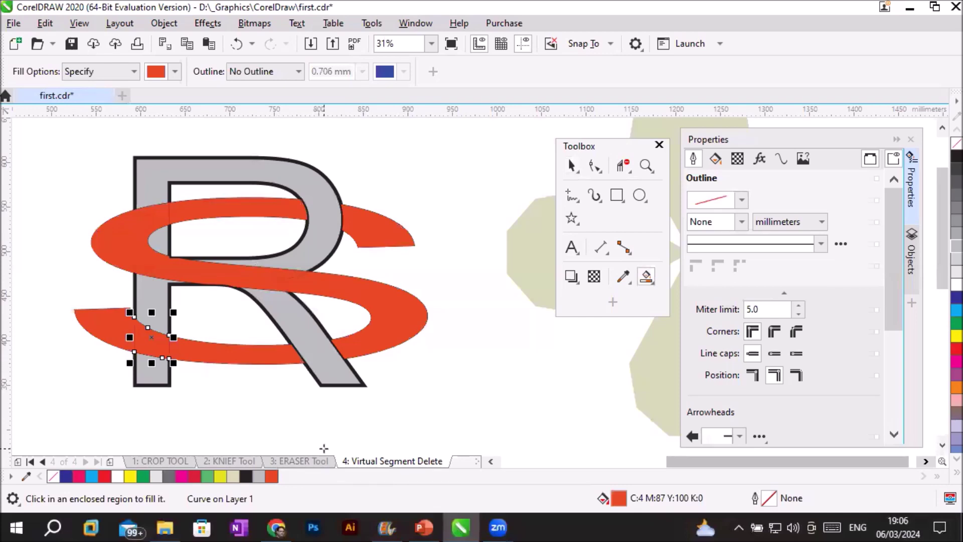